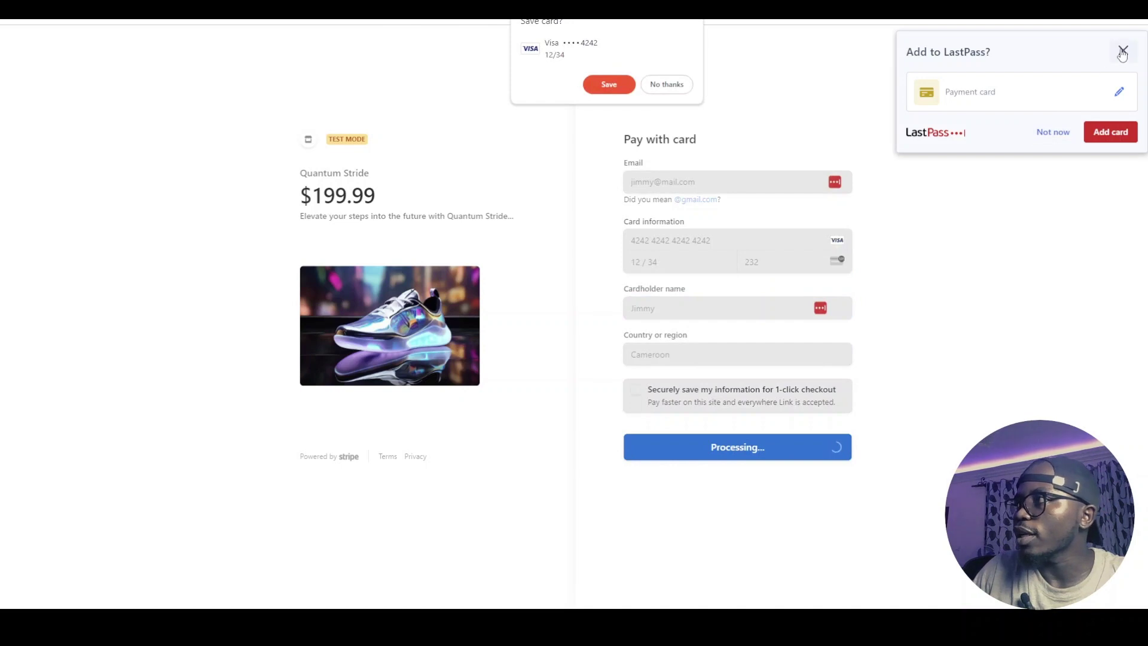
# Dismiss both save-card offers after the $199.99 Quantum Stride test payment succeeds
pyautogui.click(1122, 51)
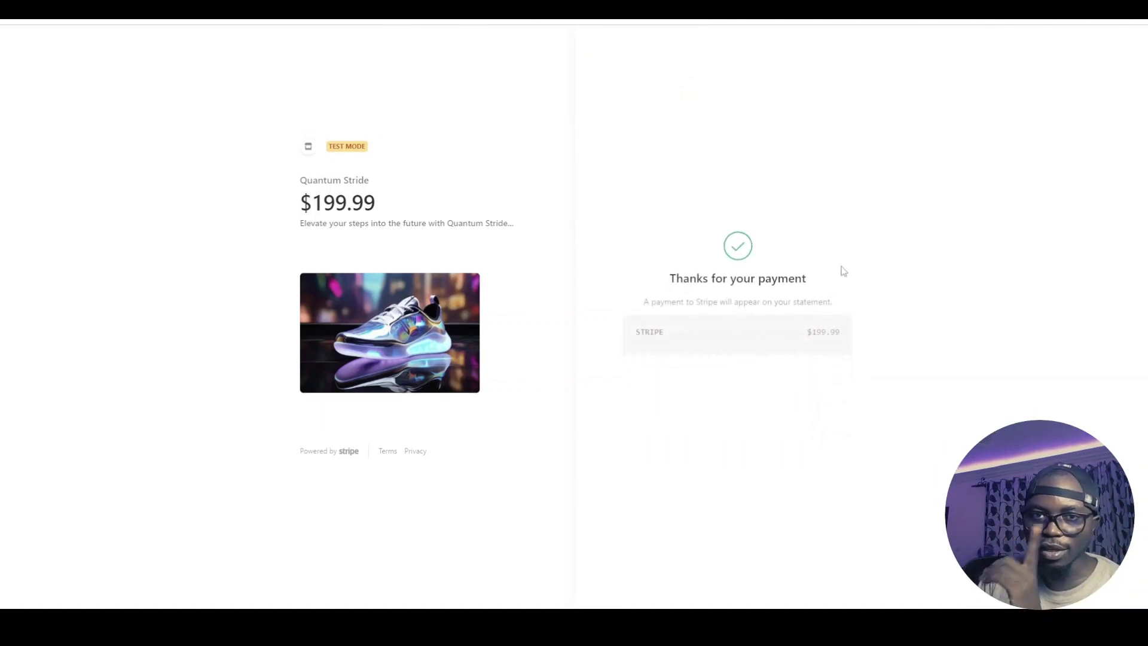
pyautogui.click(1122, 50)
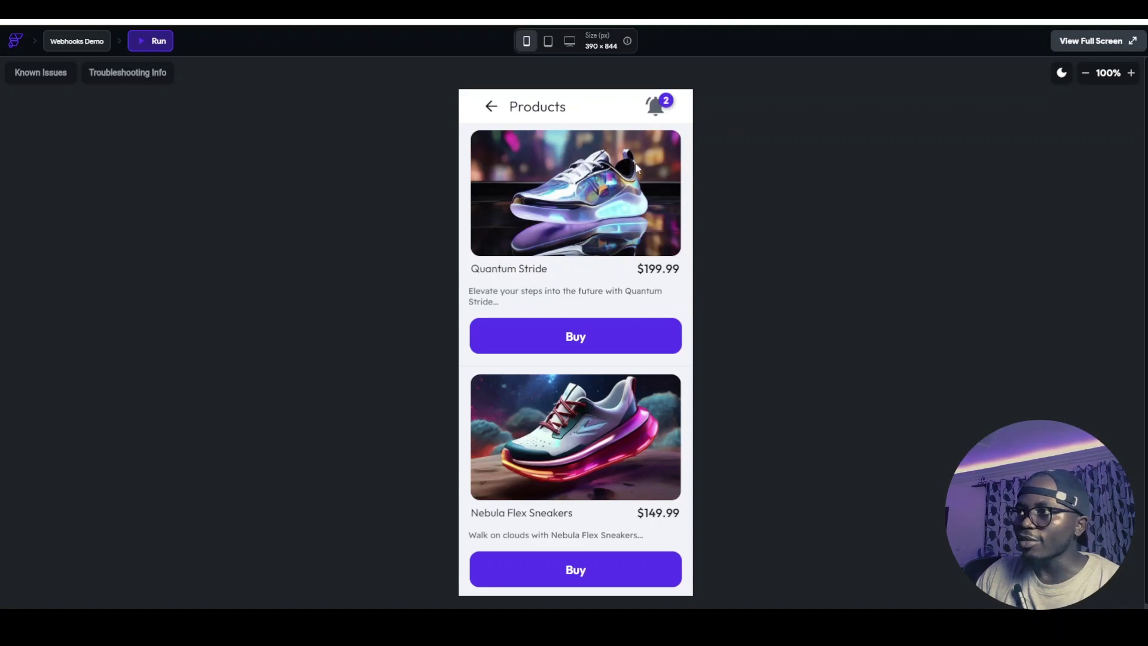
# Mark the newest purchase notification as read in the bell panel, leaving one unread
pyautogui.scroll(-5, 580, 299)
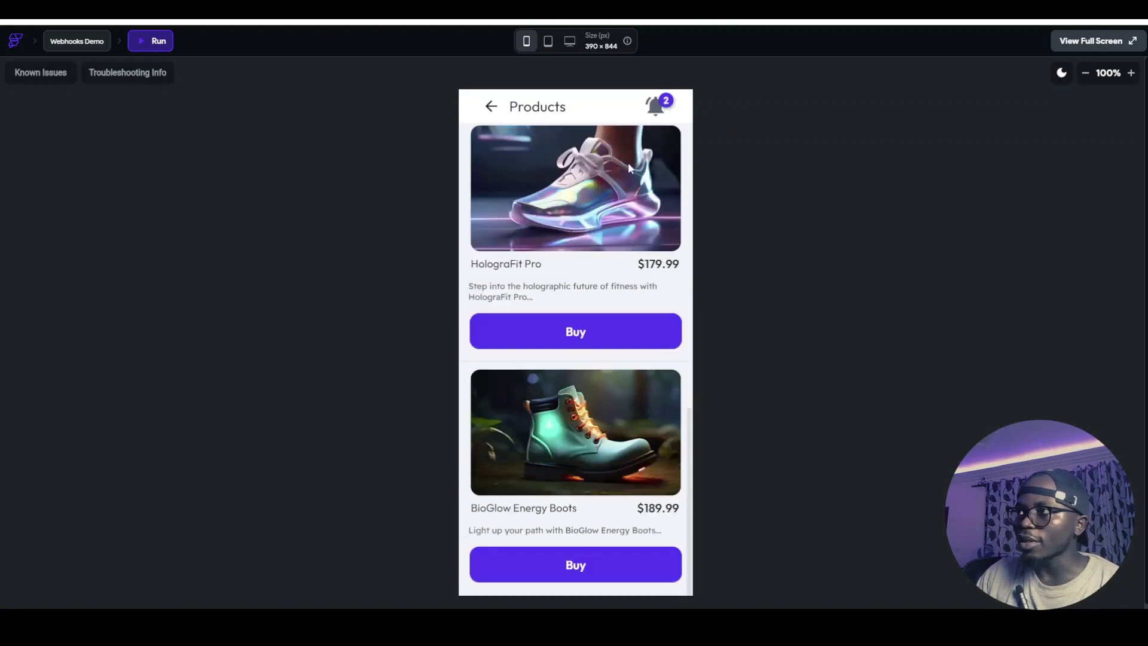
pyautogui.click(656, 106)
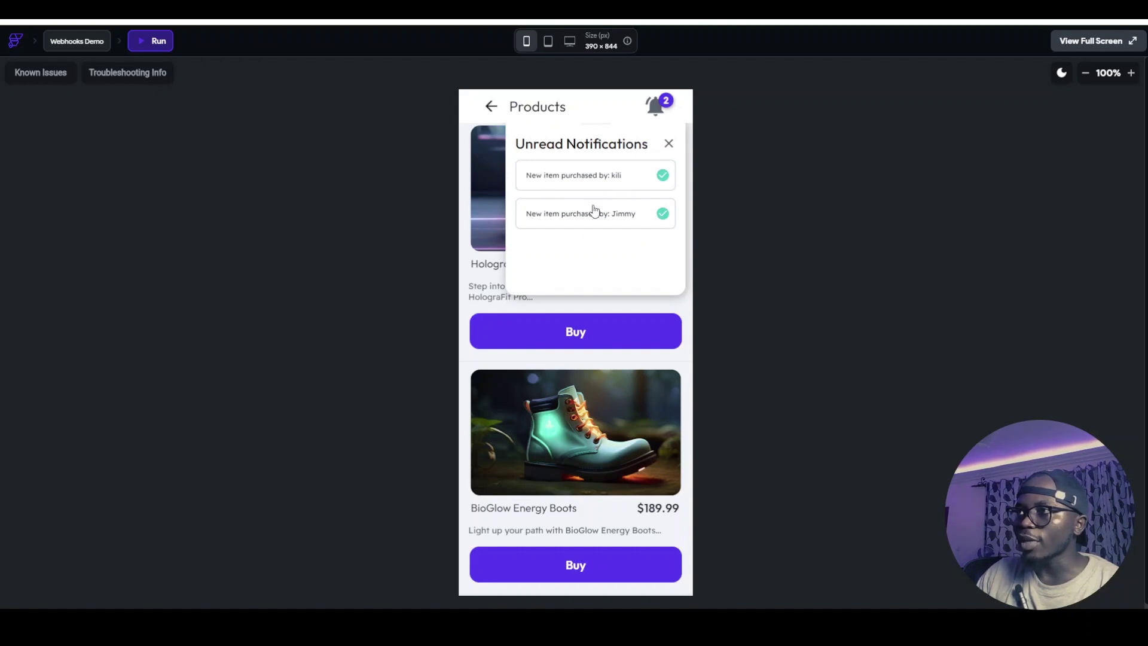
pyautogui.click(662, 215)
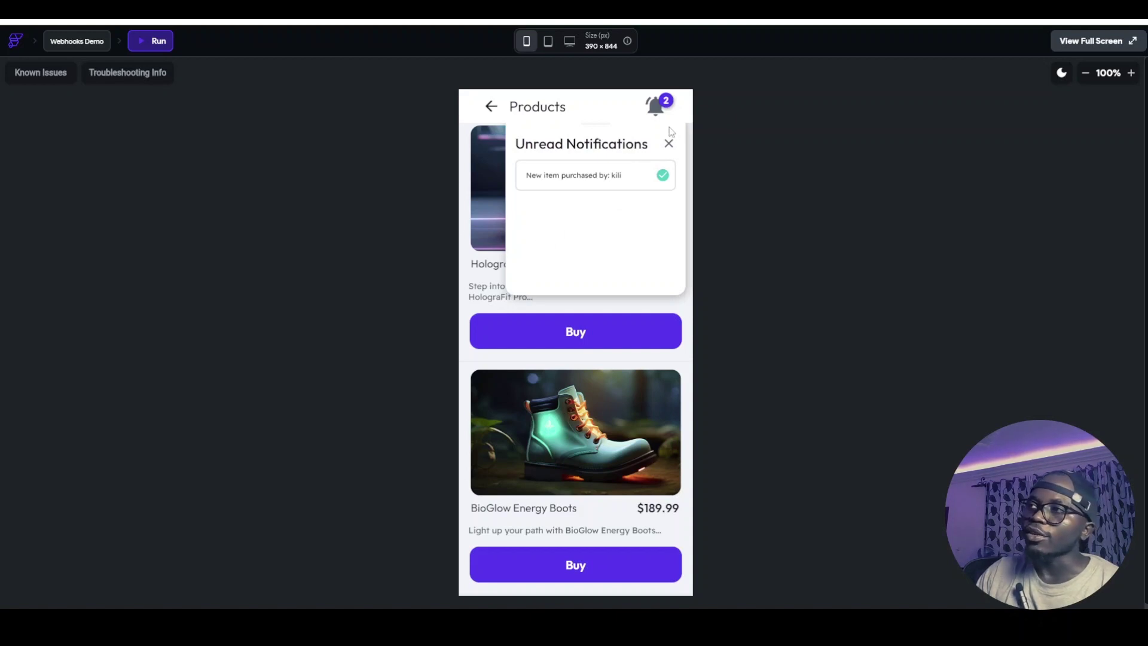
pyautogui.click(668, 144)
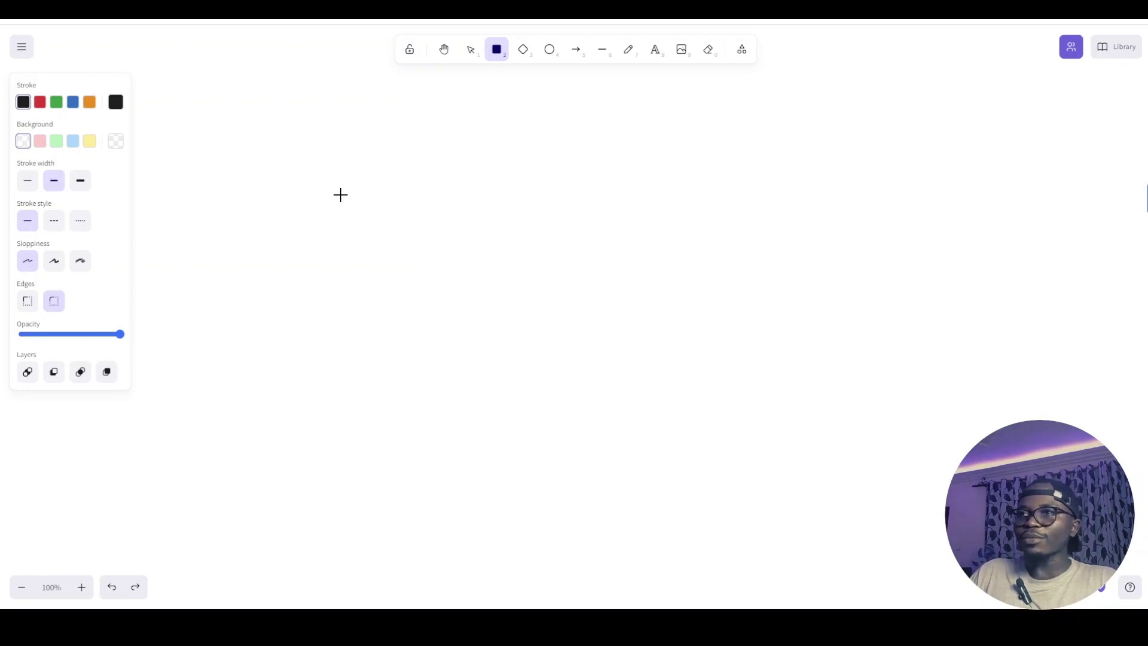
# Draw a rounded box labelled App left of the canvas centre
pyautogui.moveTo(315, 219)
pyautogui.mouseDown()
pyautogui.moveTo(407, 335)
pyautogui.moveTo(432, 304)
pyautogui.mouseUp()
pyautogui.doubleClick(369, 260)
pyautogui.write('App')
pyautogui.click(371, 381)
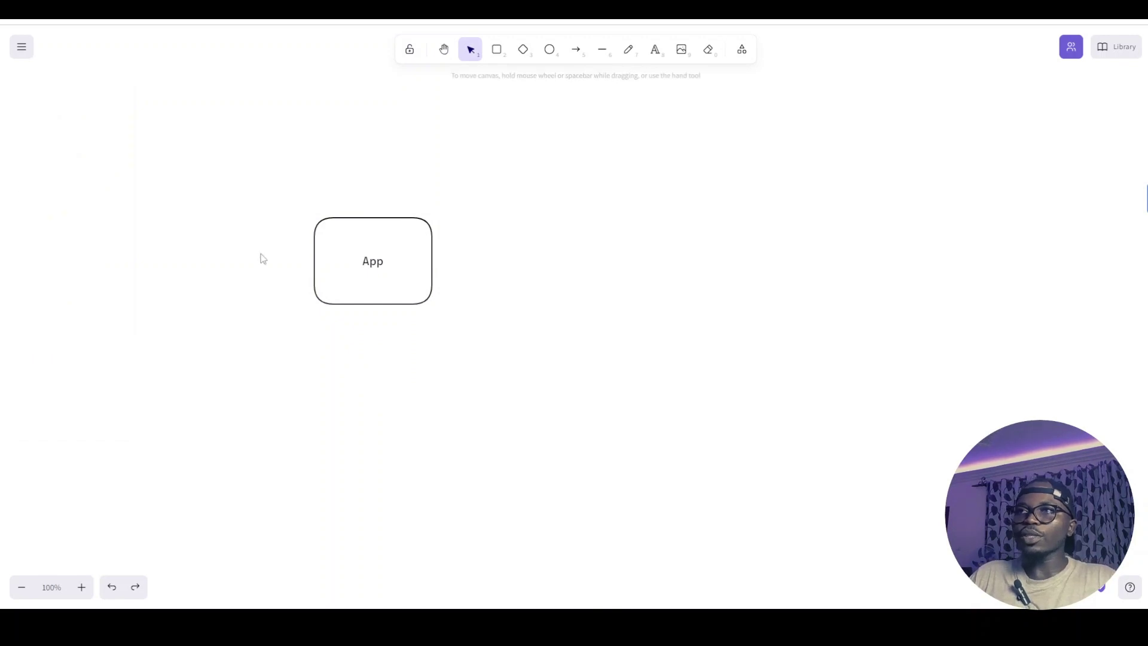
# Draw three more boxes: a small one above App, one top right, a wide one below
pyautogui.click(496, 50)
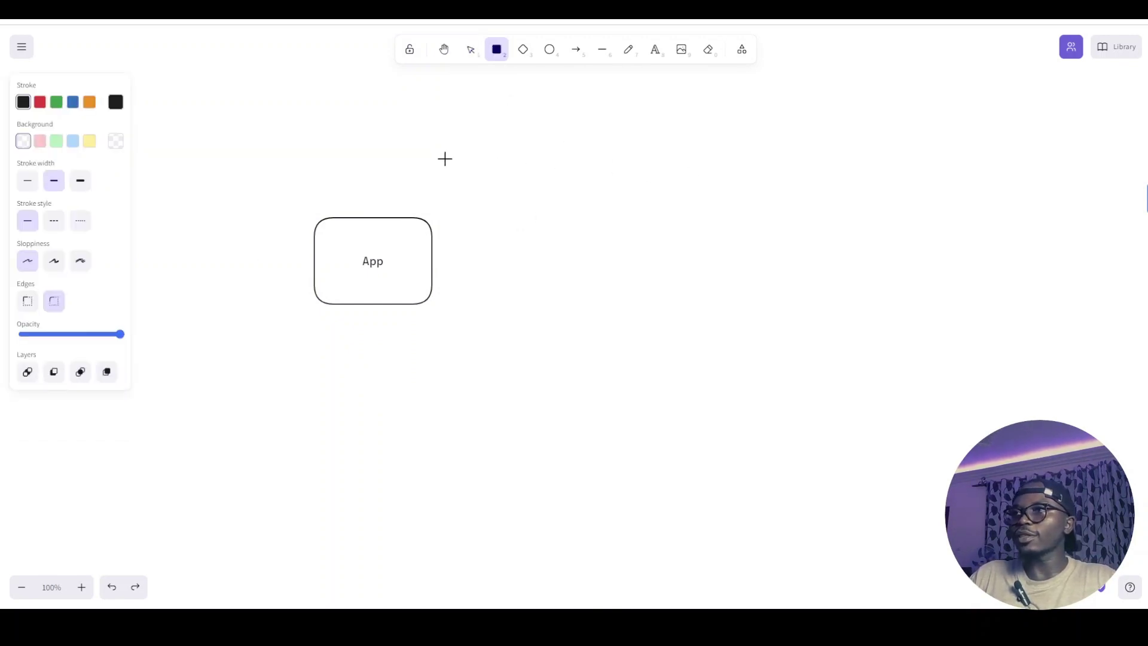
pyautogui.moveTo(440, 160); pyautogui.dragTo(498, 191)
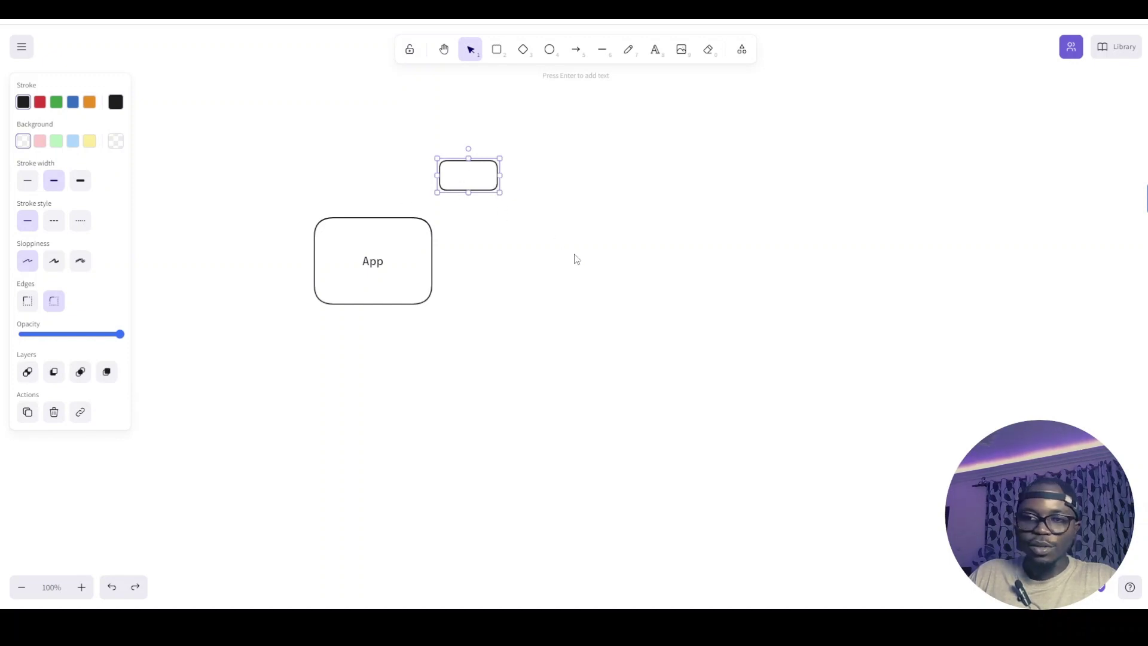
pyautogui.click(497, 49)
pyautogui.moveTo(643, 116); pyautogui.dragTo(759, 186)
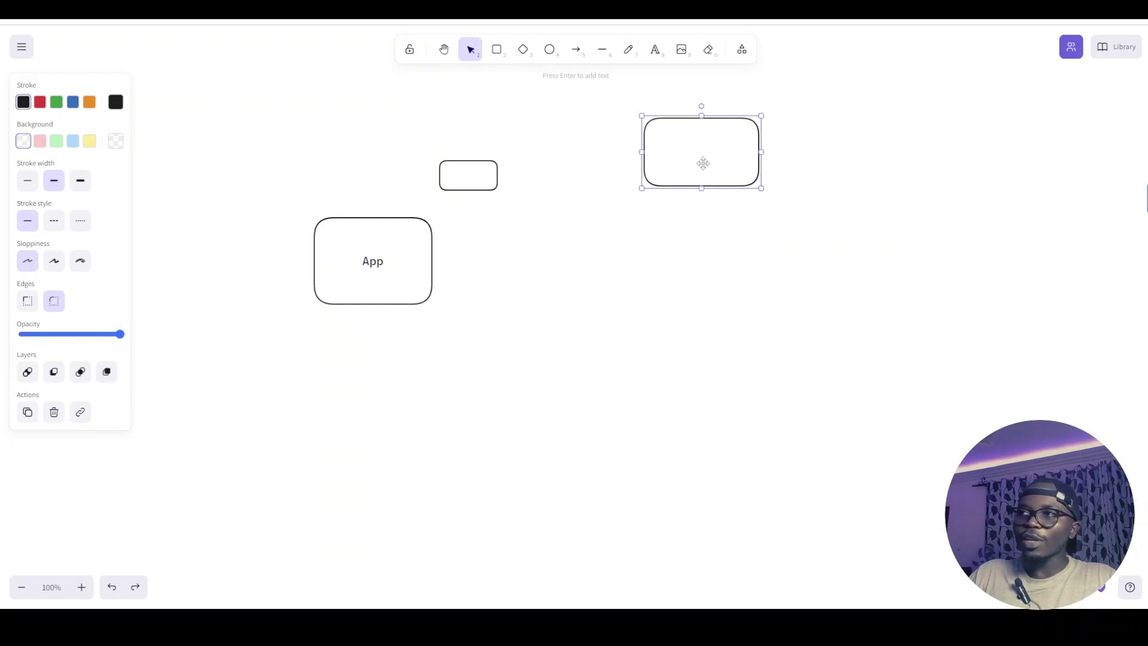
pyautogui.click(497, 50)
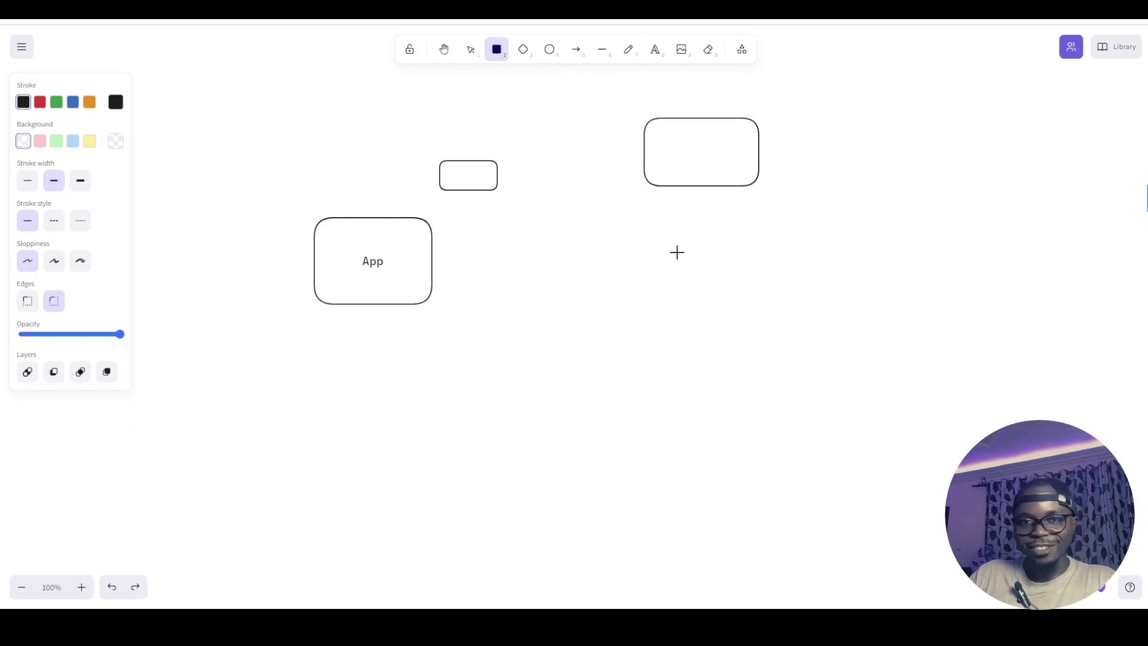
pyautogui.moveTo(693, 291); pyautogui.dragTo(890, 374)
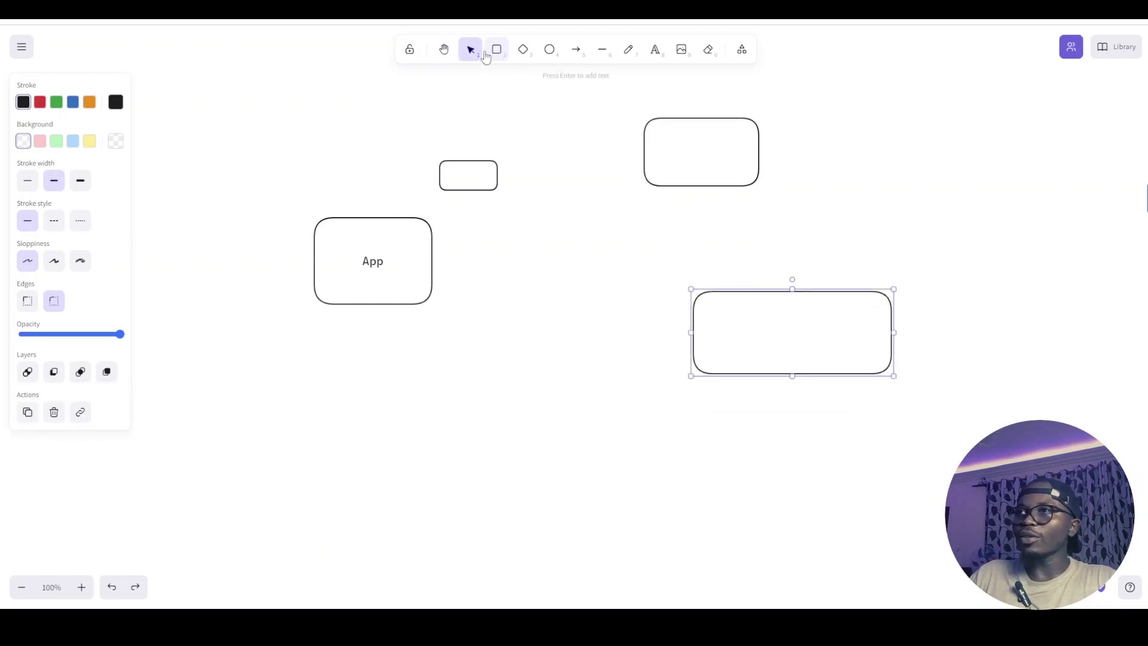
# Draw arrows from the Buys box to App and to the Stripe box
pyautogui.click(574, 56)
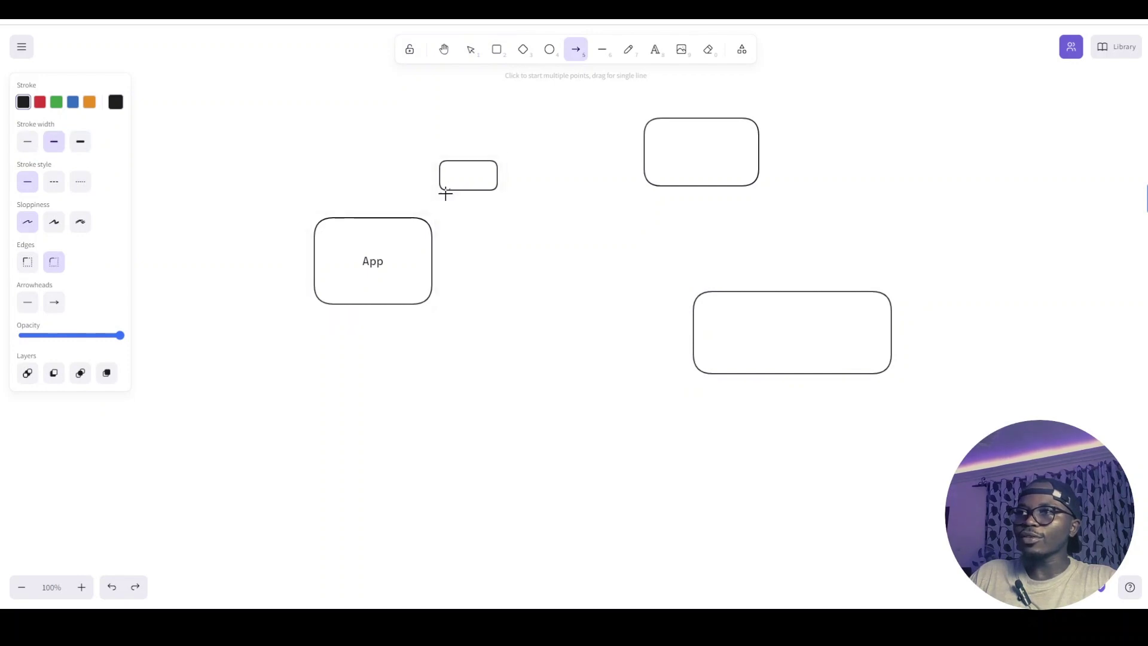
pyautogui.moveTo(443, 190); pyautogui.dragTo(421, 219)
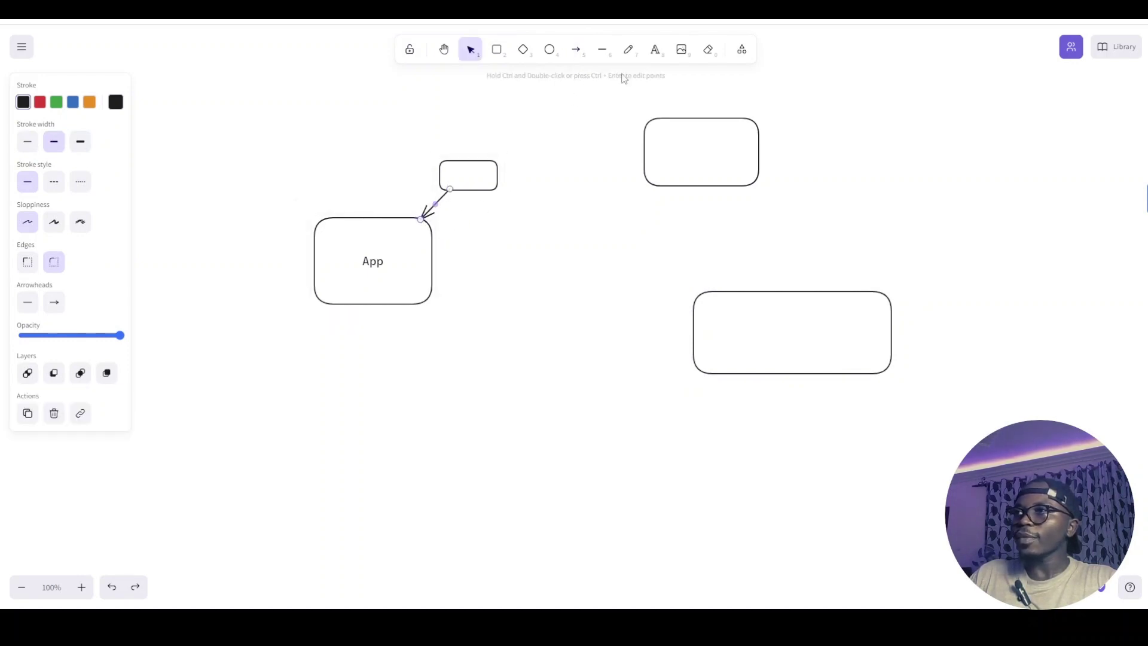
pyautogui.click(578, 53)
pyautogui.moveTo(504, 175)
pyautogui.mouseDown()
pyautogui.moveTo(654, 165)
pyautogui.moveTo(715, 297)
pyautogui.mouseUp()
pyautogui.click(571, 53)
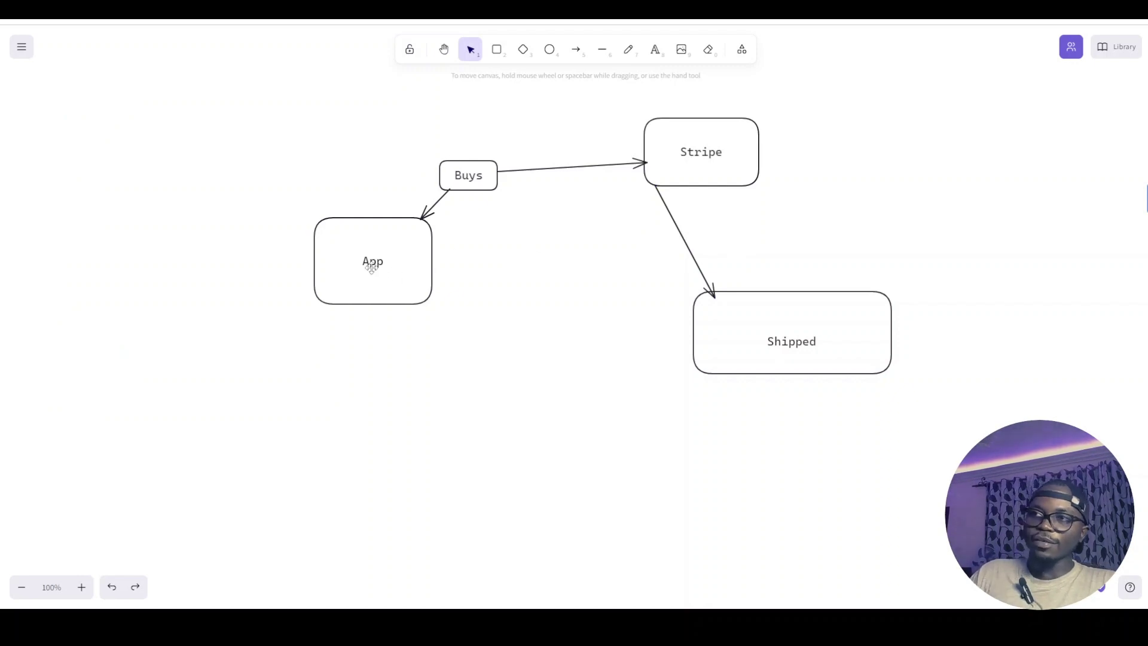
# Draw an arrow from the Stripe box back to App
pyautogui.click(373, 272)
pyautogui.click(466, 178)
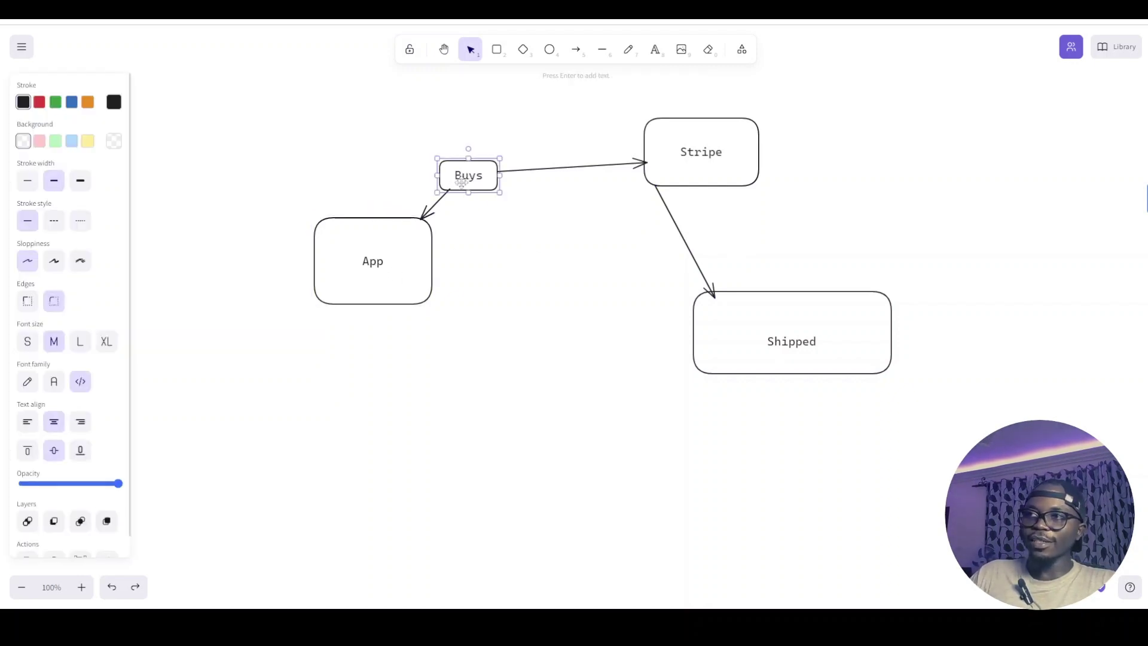
pyautogui.click(676, 162)
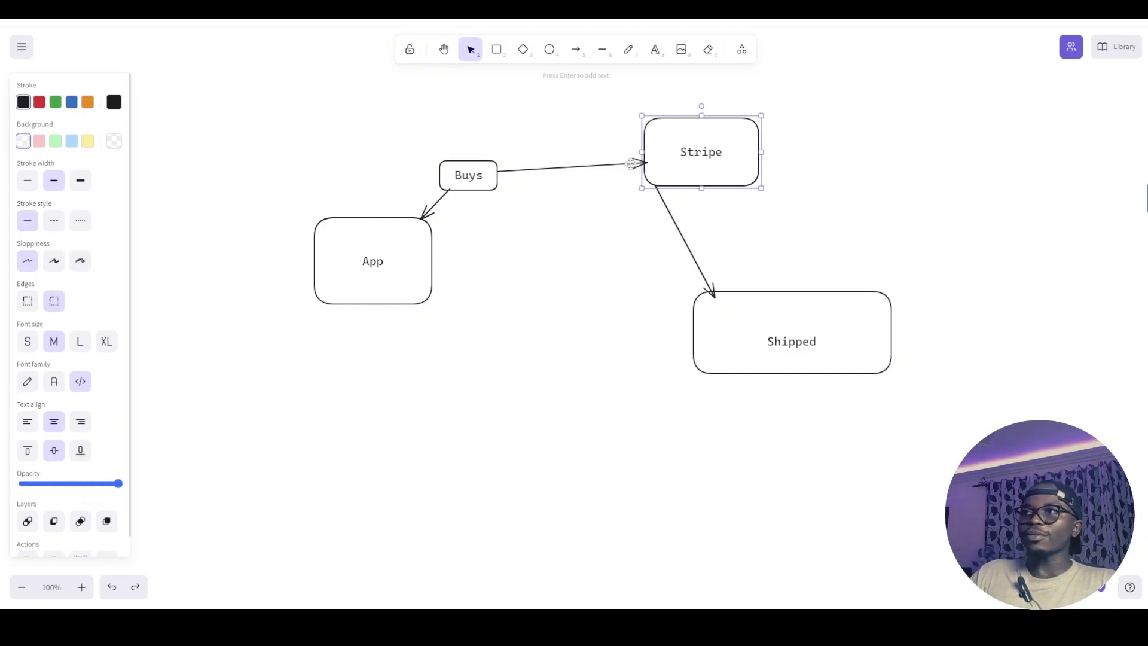
pyautogui.click(575, 50)
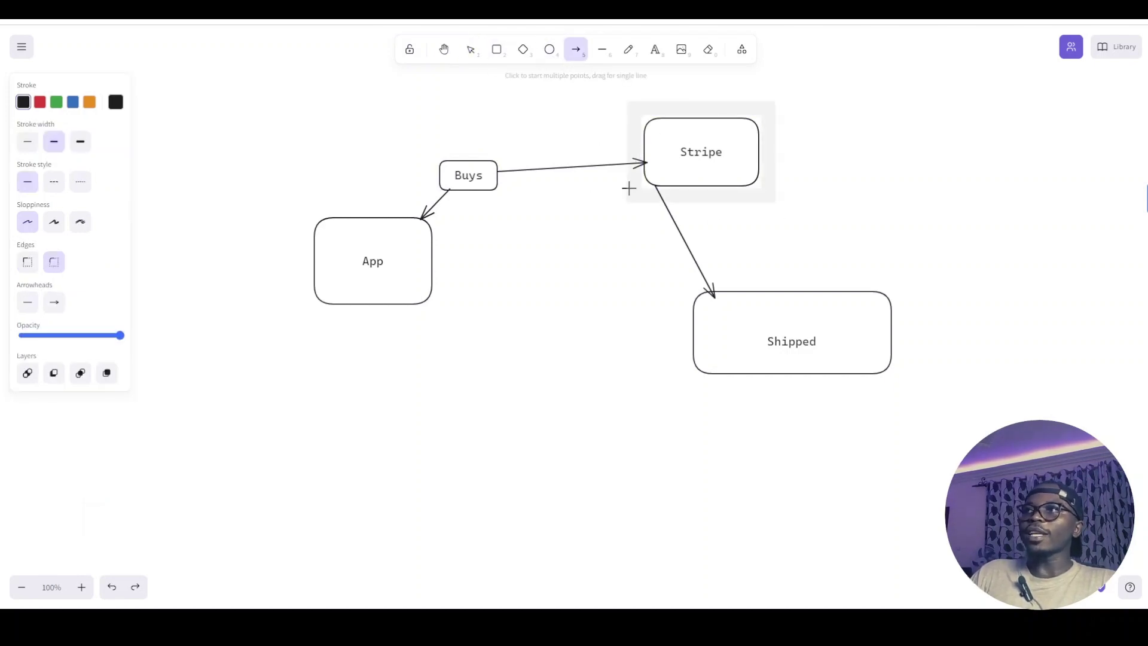
pyautogui.moveTo(643, 177); pyautogui.dragTo(430, 255)
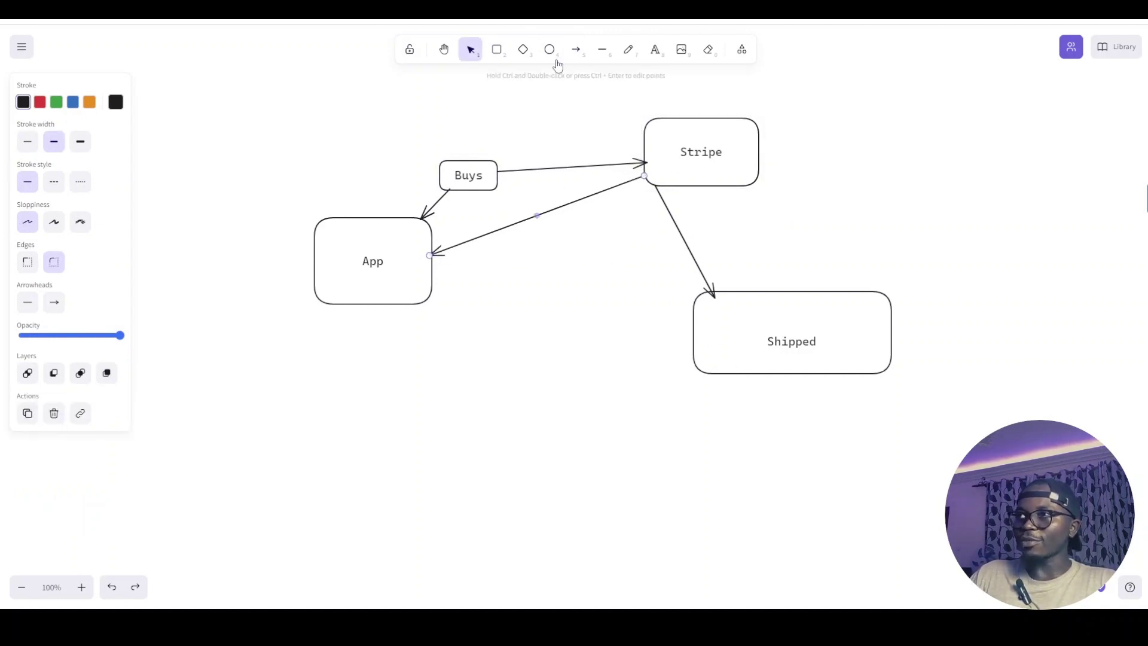
# Draw an arrow from the Shipped box to App, then undo the last edit
pyautogui.click(575, 50)
pyautogui.moveTo(693, 308); pyautogui.dragTo(434, 270)
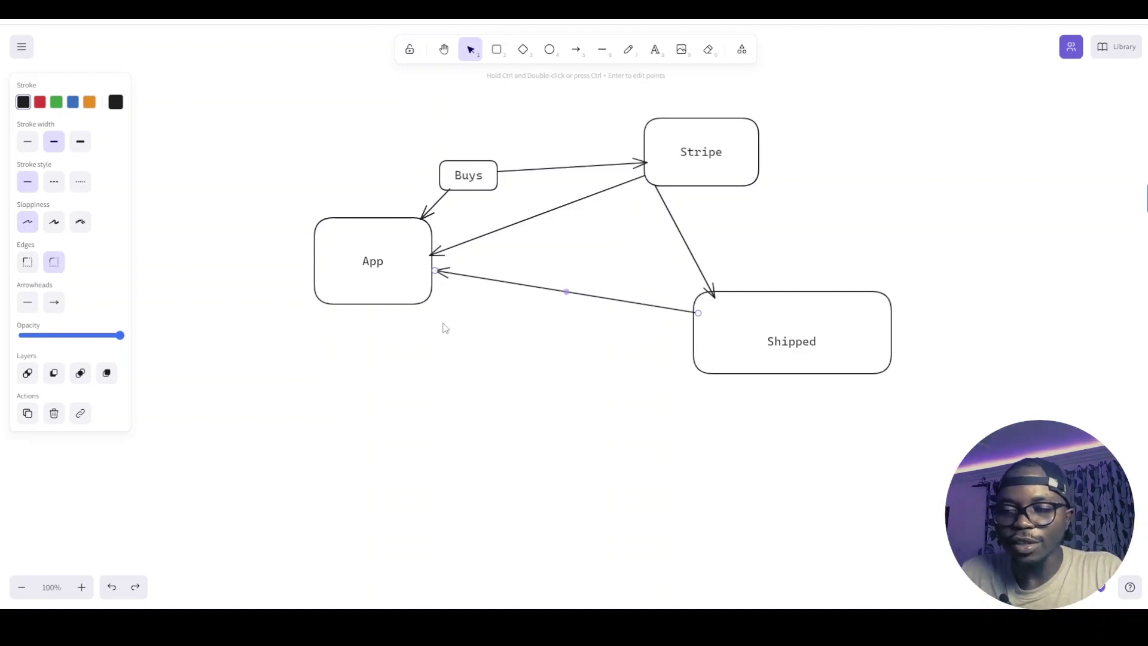
pyautogui.click(696, 177)
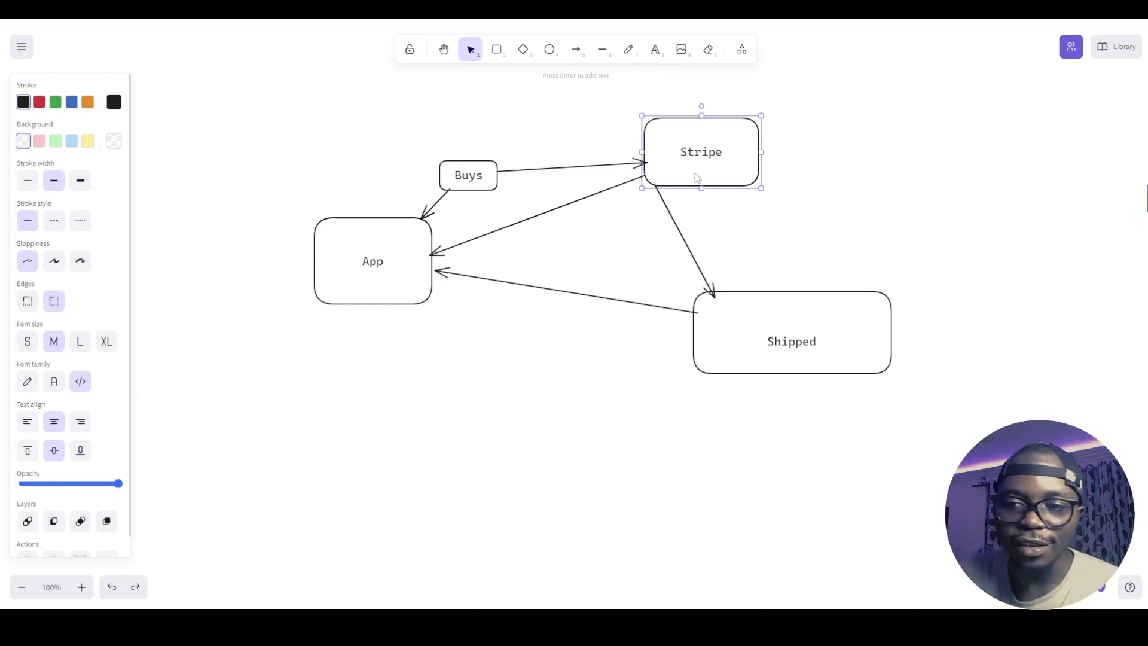
pyautogui.click(760, 333)
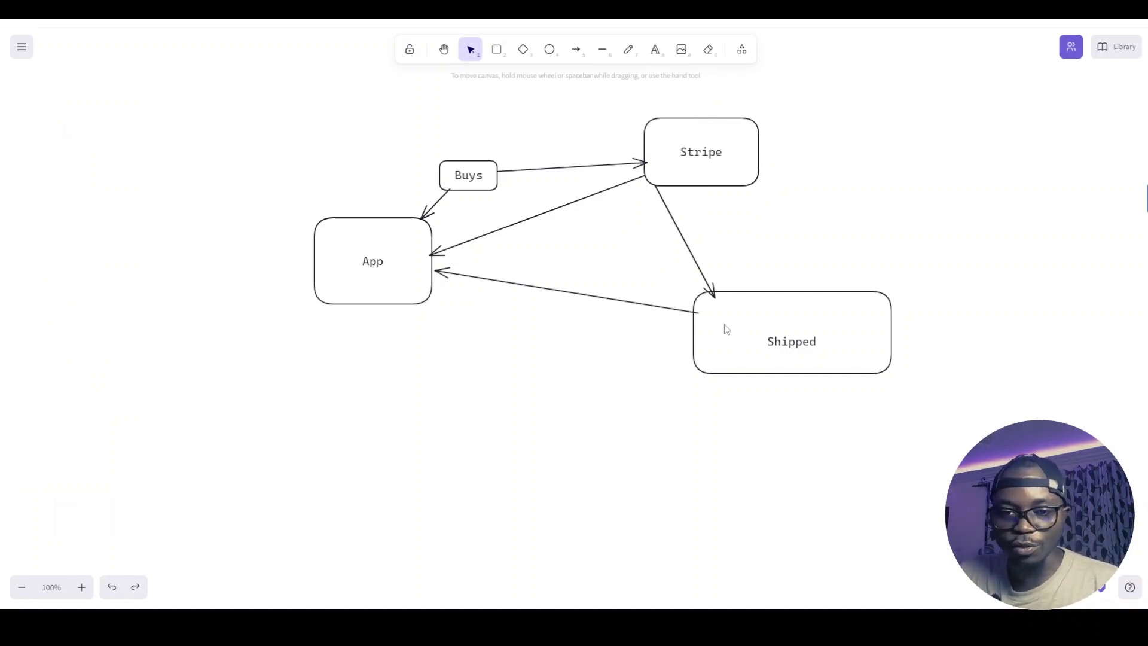
pyautogui.hotkey('ctrl', 'z')
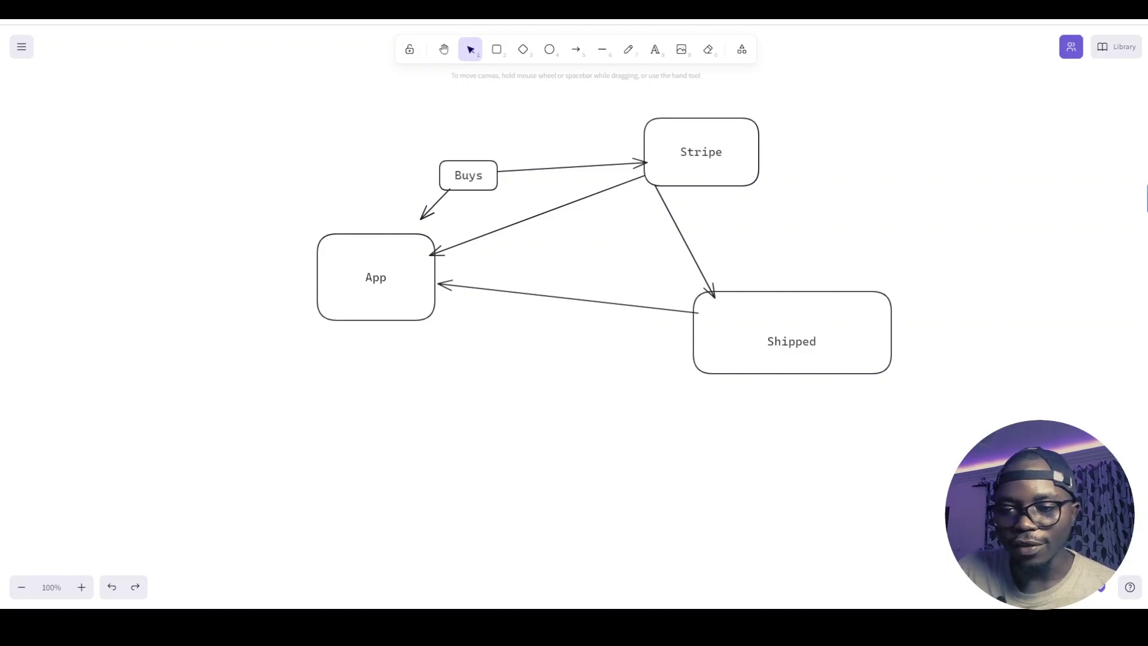
# Drag the App box back up, then slightly lower, and deselect it
pyautogui.moveTo(428, 319); pyautogui.dragTo(426, 302)
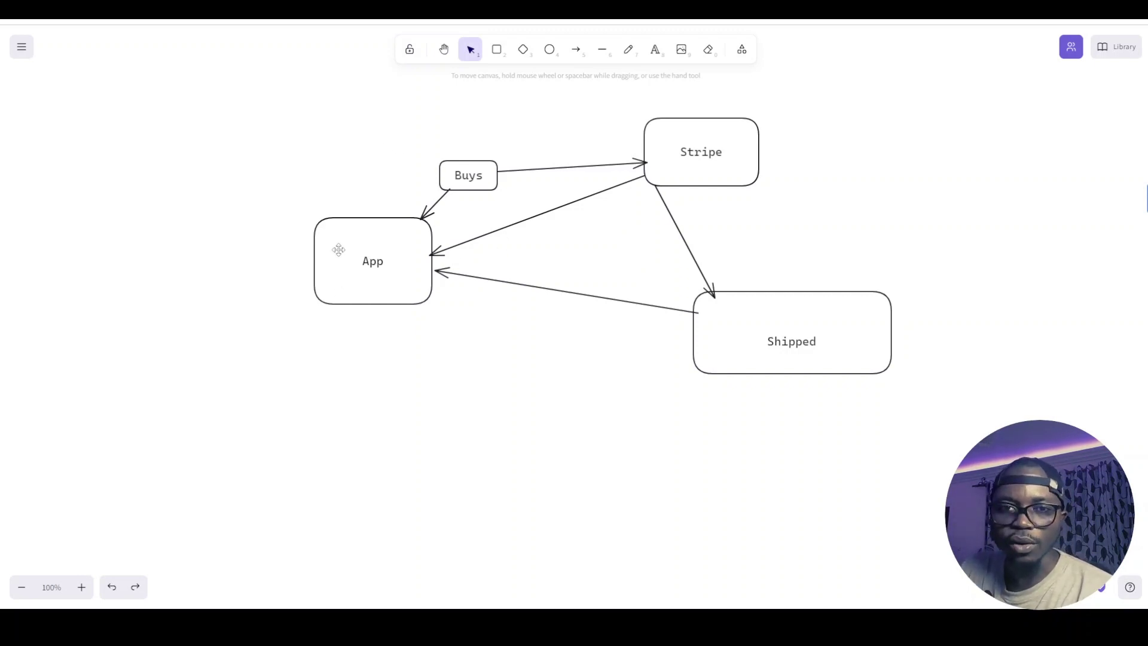
pyautogui.moveTo(387, 243); pyautogui.dragTo(386, 258)
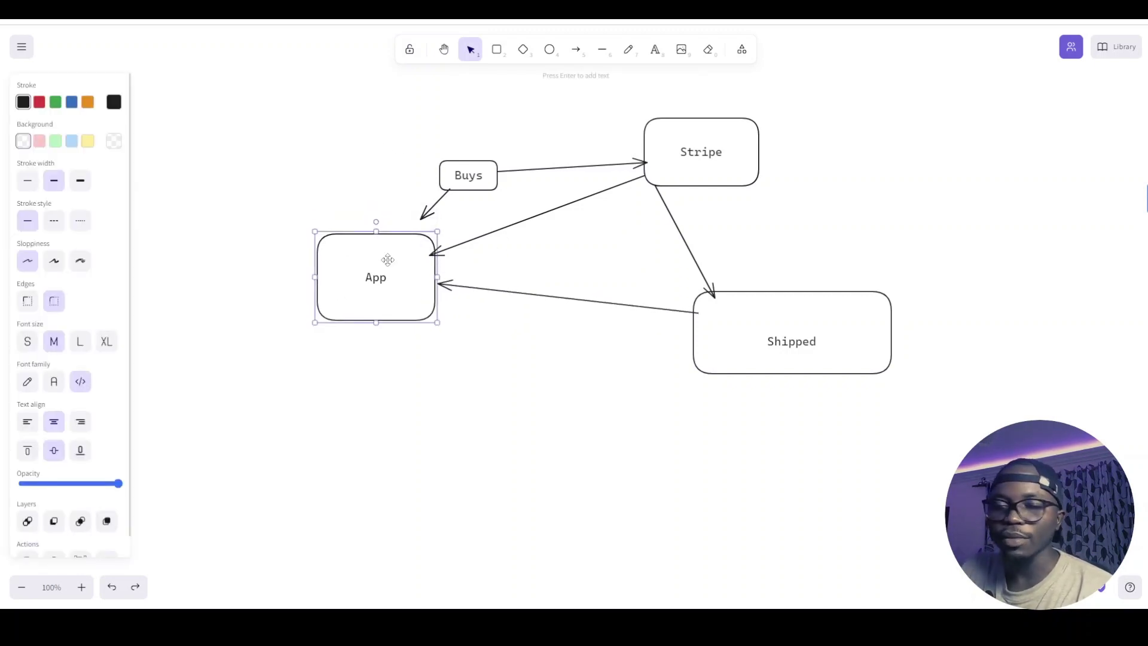
pyautogui.click(313, 202)
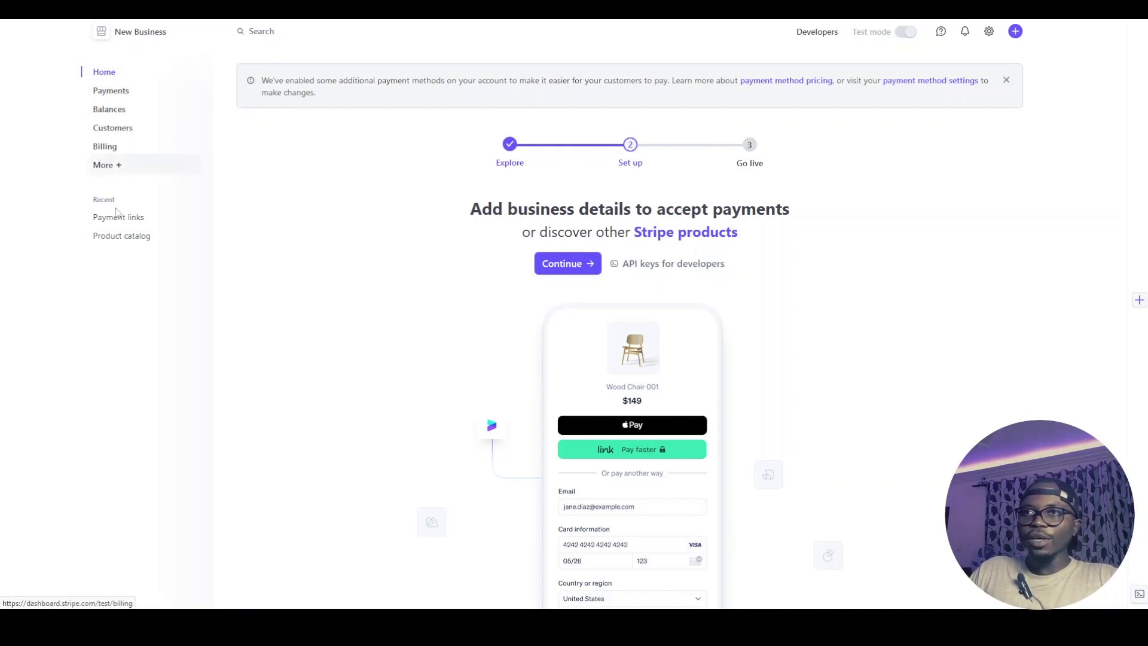
# Review the Stripe product catalog and payment links, then switch to the Supabase Products table
pyautogui.click(128, 241)
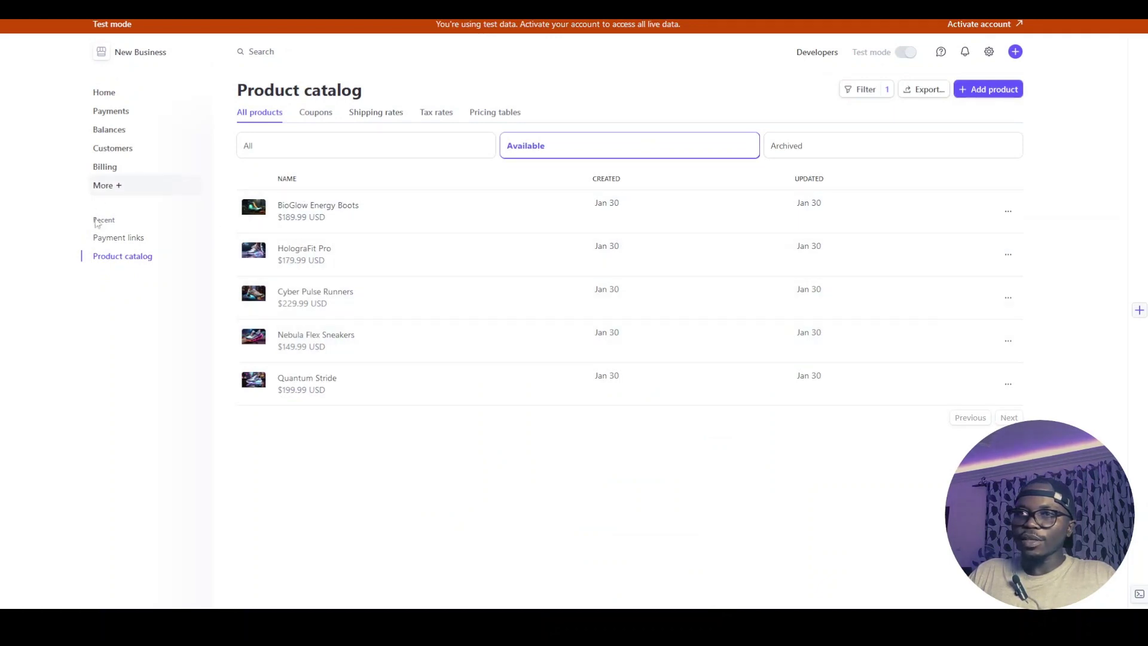
pyautogui.click(123, 239)
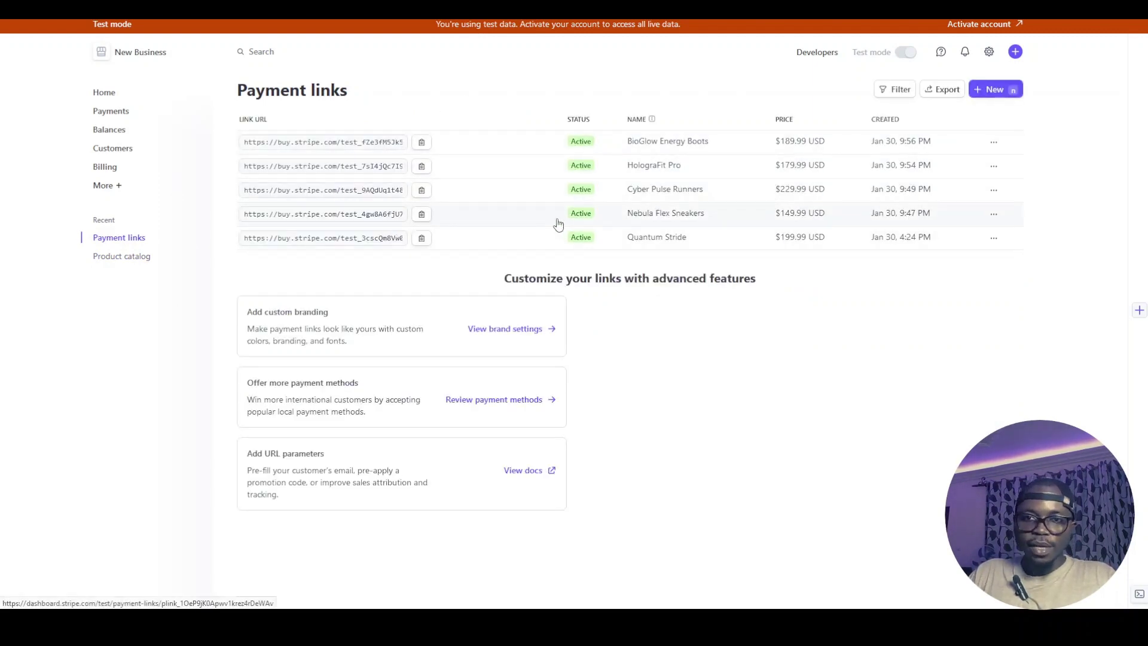
pyautogui.hotkey('ctrl', 'Tab')
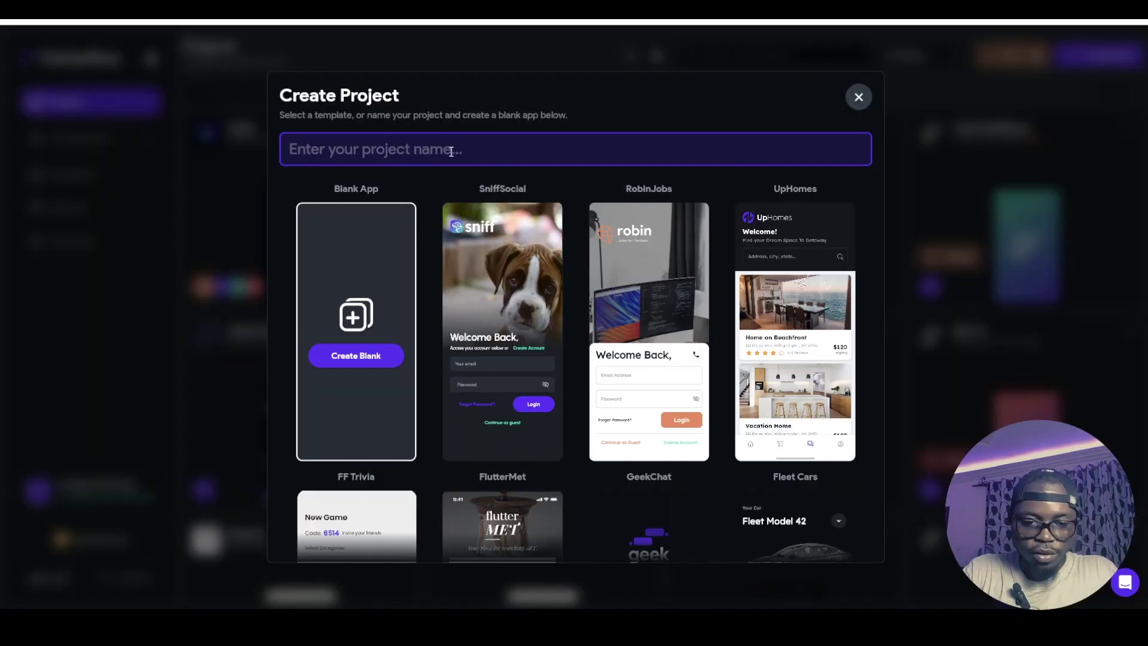
# Create the Webhooks Demo project with Firebase turned off and web support enabled
pyautogui.write('Webhooks Demo')
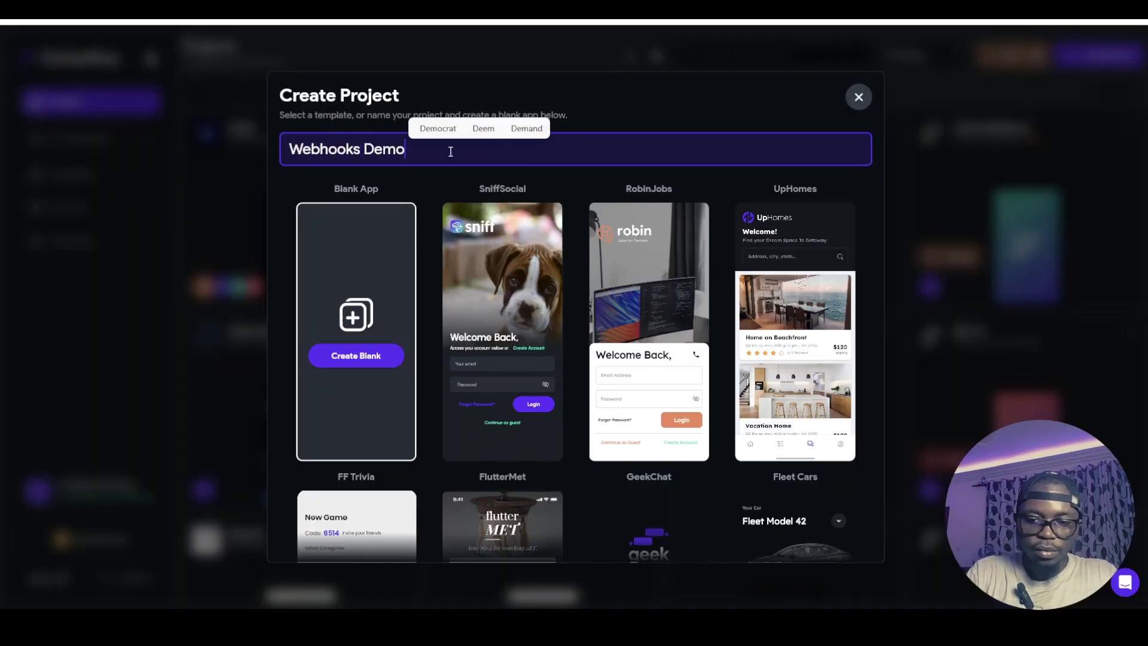
pyautogui.press('Return')
pyautogui.click(740, 487)
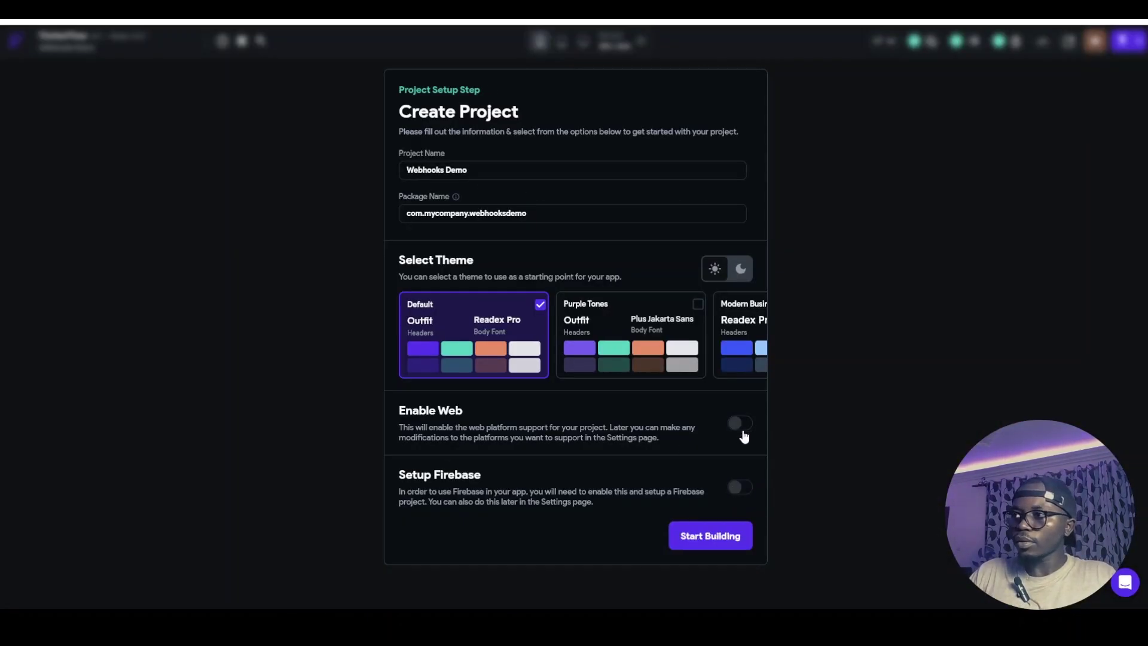
pyautogui.click(740, 423)
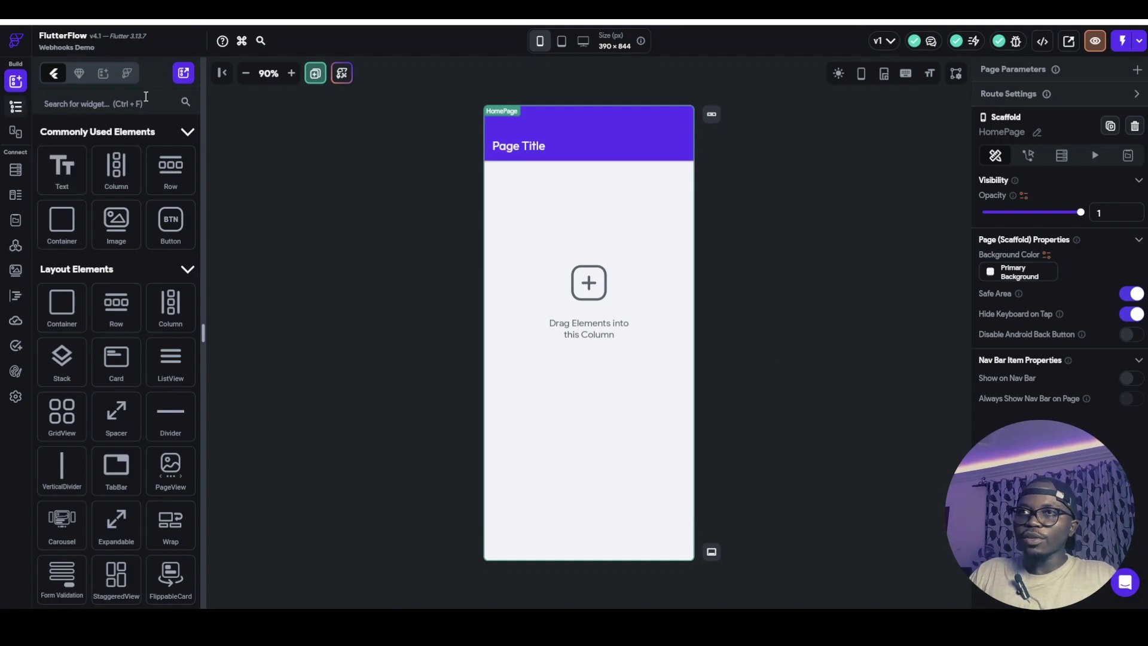
# Add a new page from the Details 13 - Property House content template
pyautogui.click(319, 74)
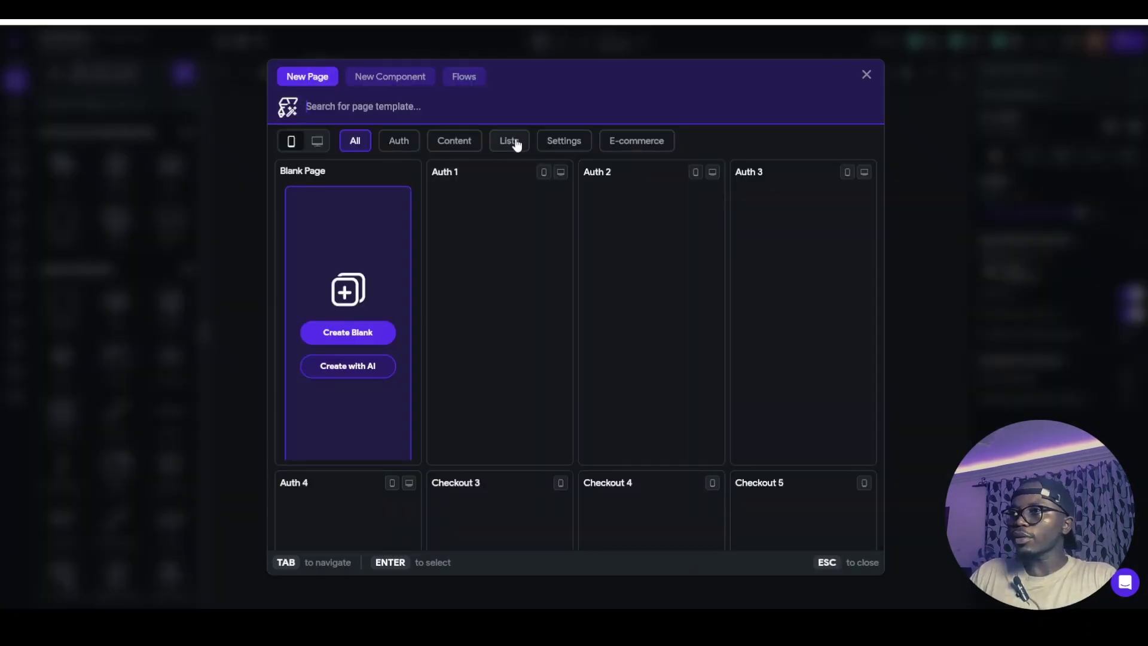
pyautogui.click(511, 143)
pyautogui.scroll(-5, 684, 359)
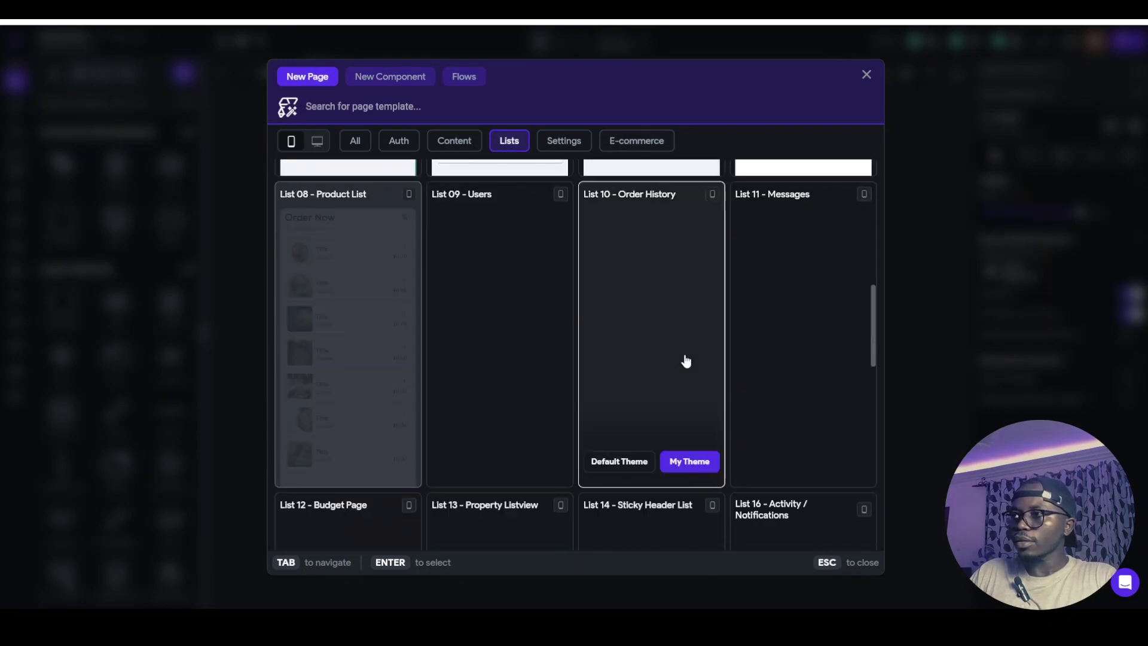
pyautogui.scroll(3, 658, 299)
pyautogui.click(635, 144)
pyautogui.click(454, 141)
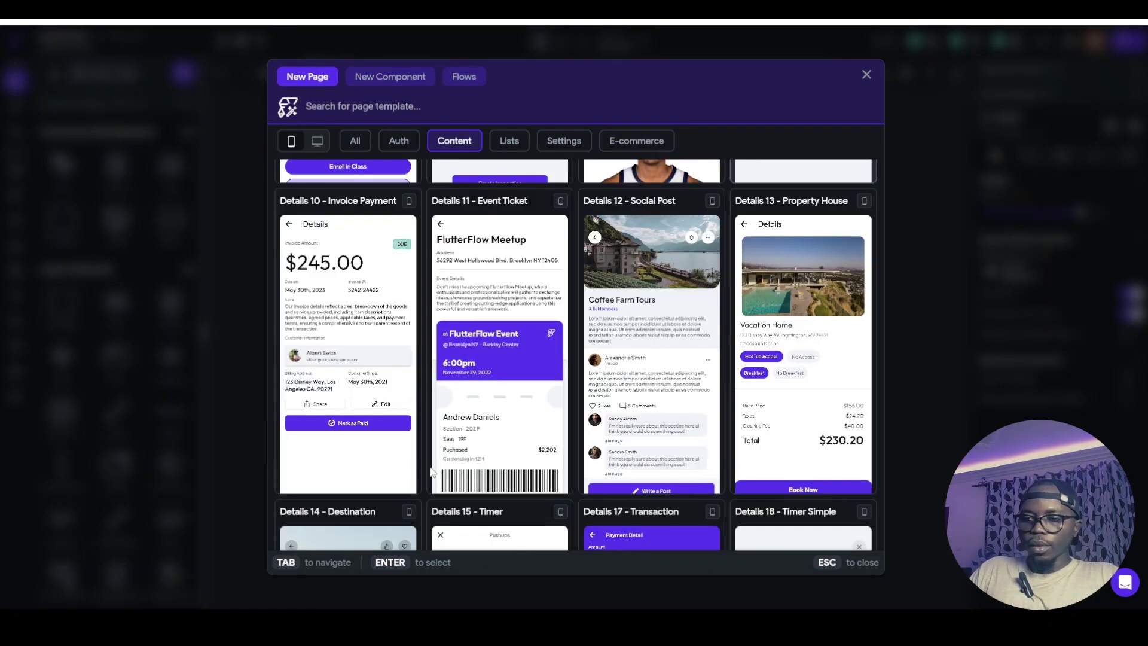
pyautogui.moveTo(792, 349)
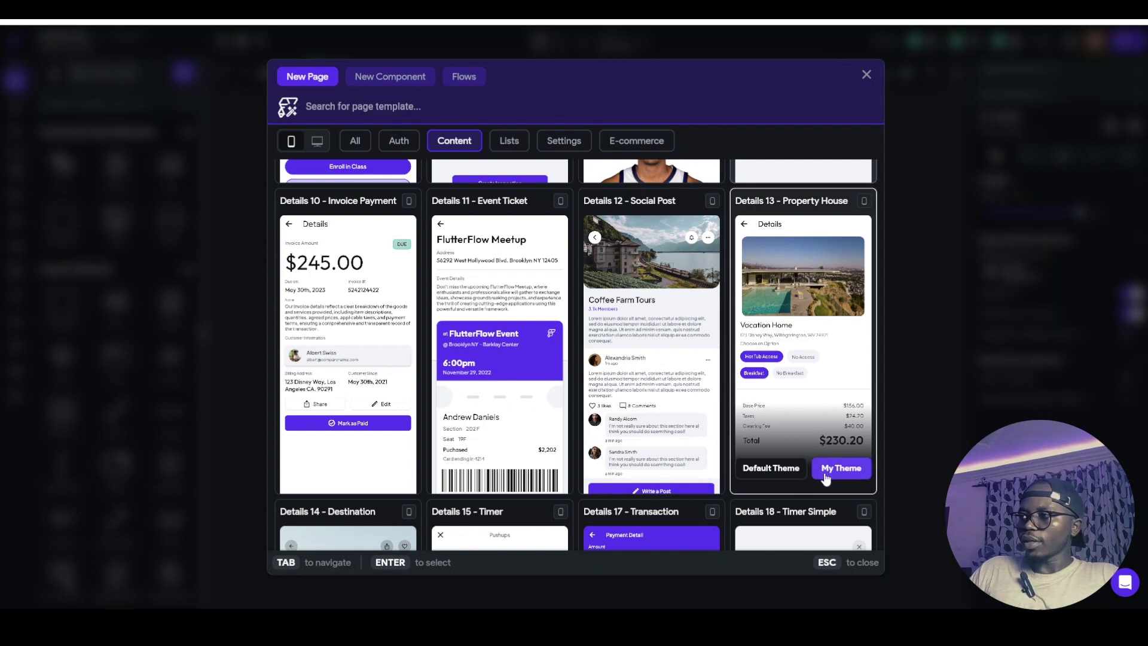
pyautogui.click(841, 467)
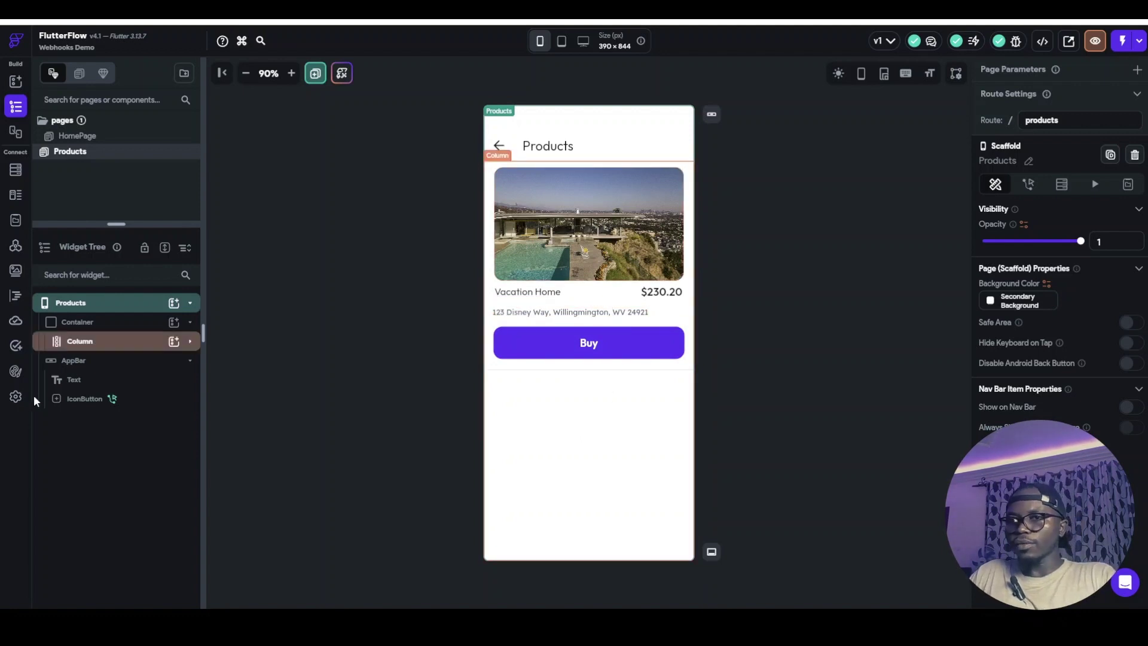
# Enable the Supabase integration in settings and load the database schema
pyautogui.click(16, 397)
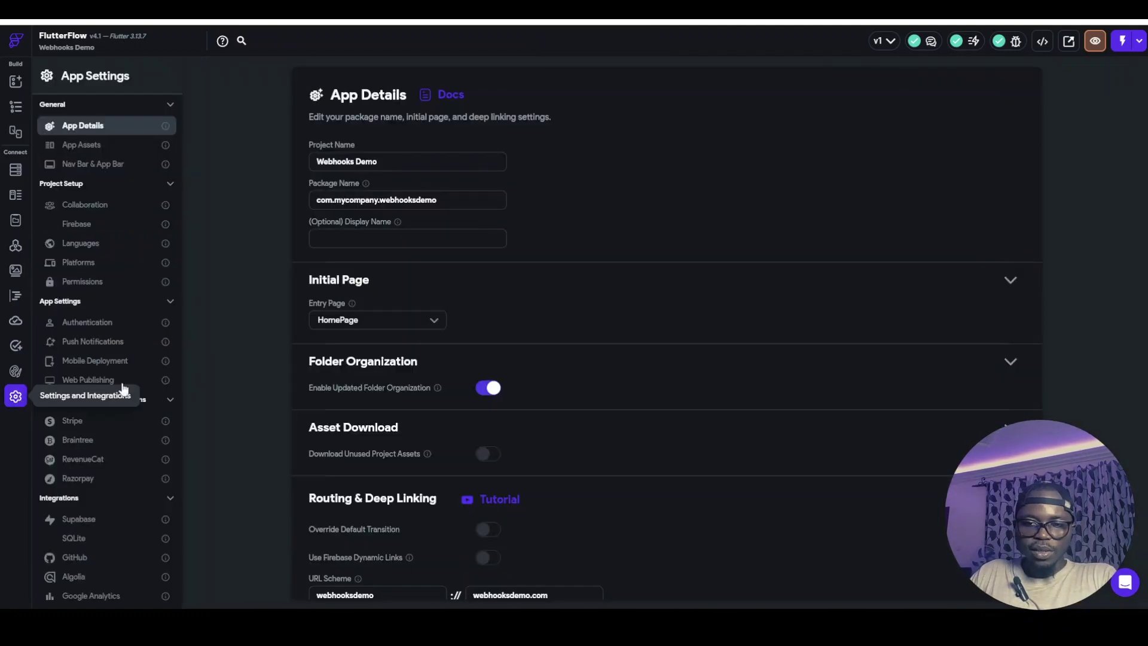
pyautogui.scroll(-3, 90, 335)
pyautogui.click(161, 421)
pyautogui.click(410, 143)
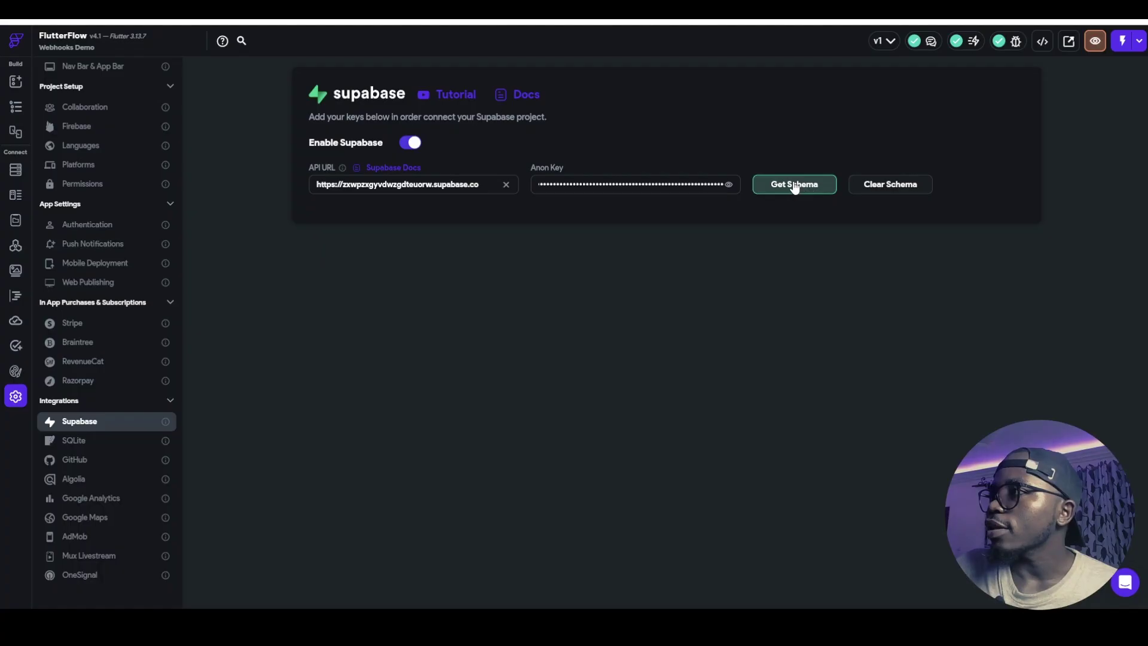
pyautogui.click(794, 185)
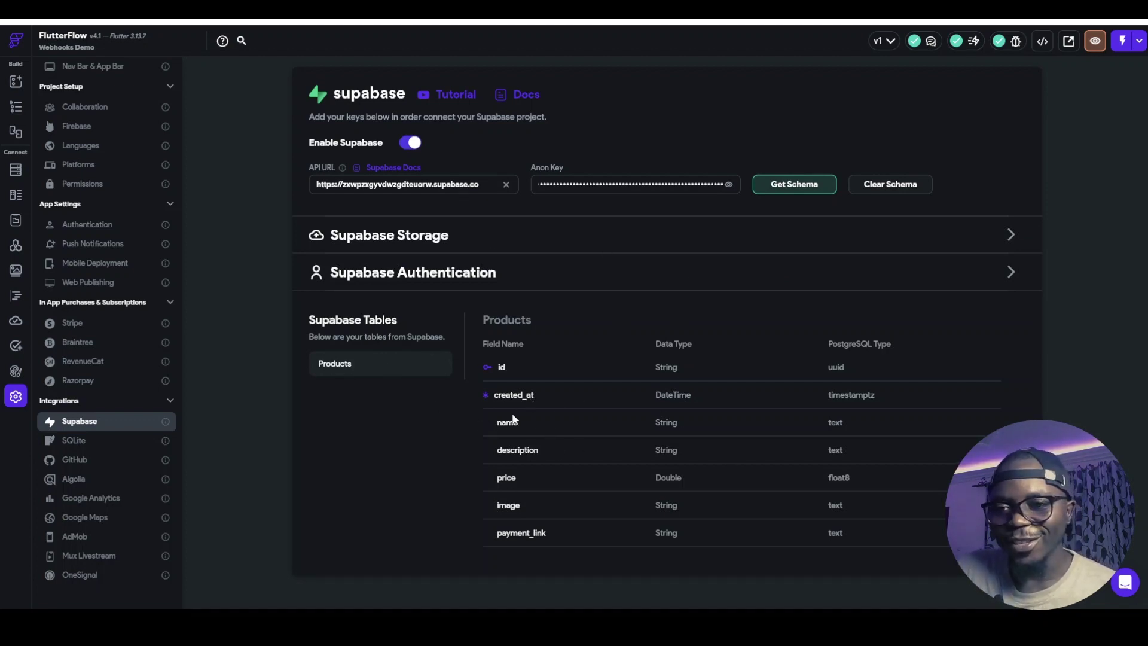
# Wrap the Products page's product card column in a ListView
pyautogui.click(16, 109)
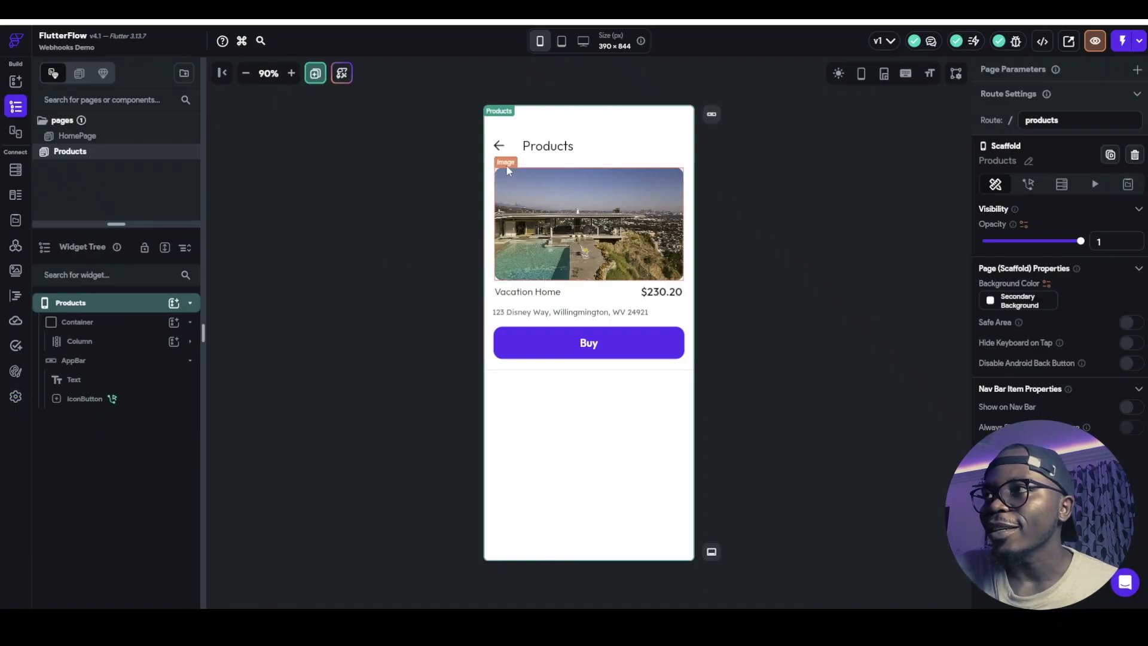
pyautogui.click(503, 169)
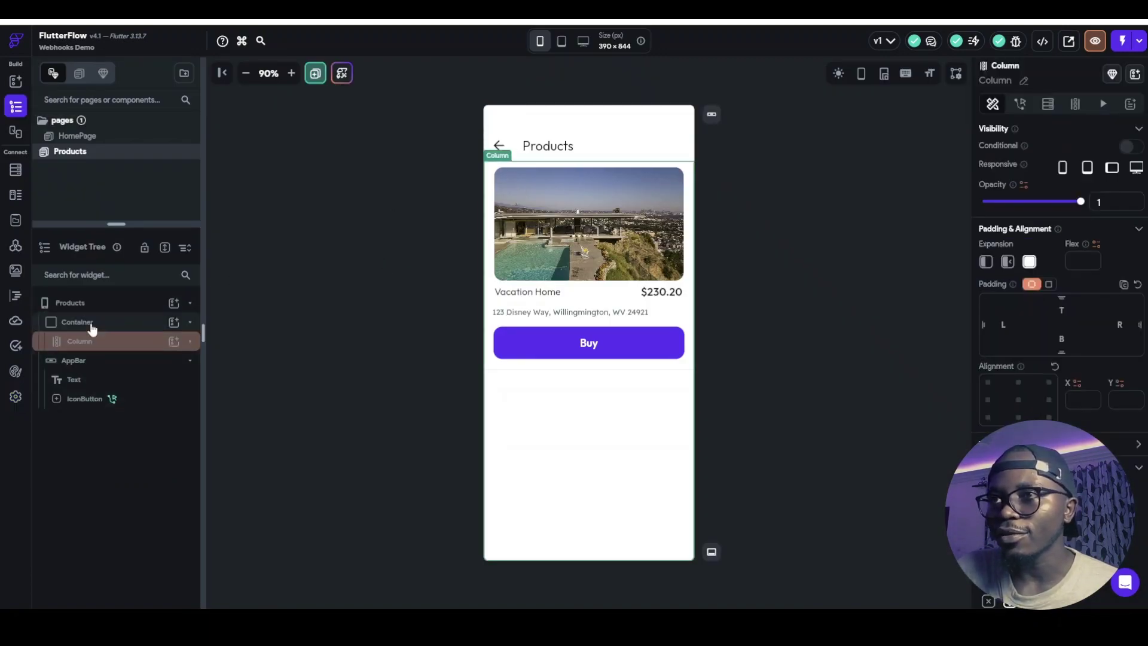
pyautogui.hotkey('ctrl', 'b')
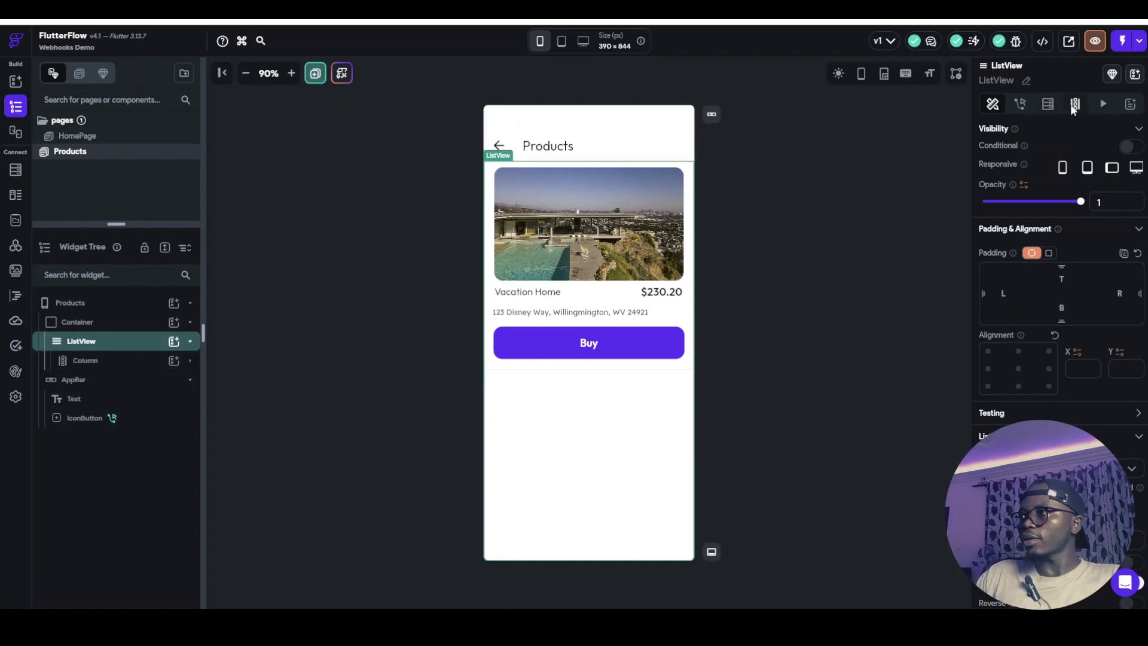
# Give the ListView a Supabase backend query on the Products table and generate its children
pyautogui.click(1074, 104)
pyautogui.click(1052, 105)
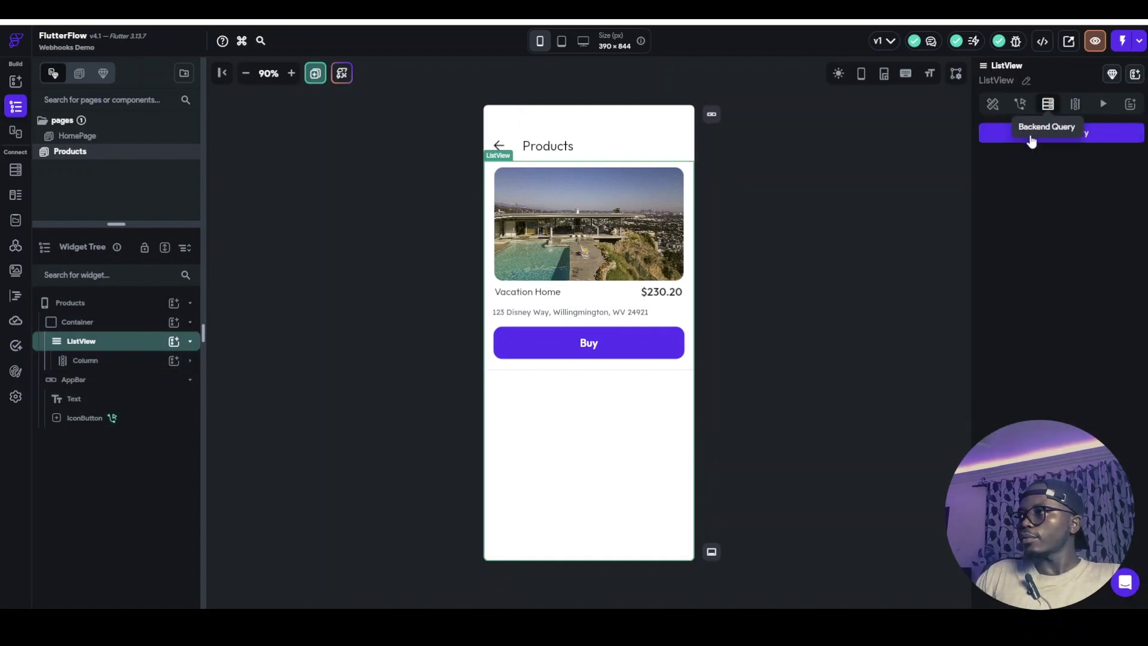
pyautogui.click(990, 138)
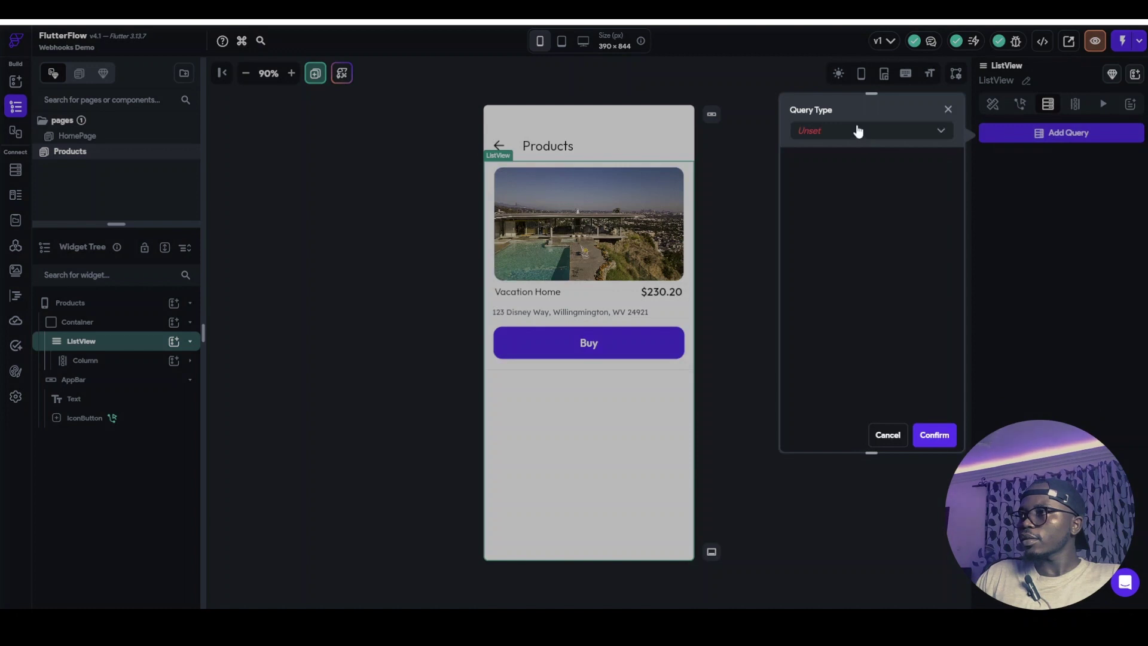
pyautogui.click(856, 131)
pyautogui.click(852, 220)
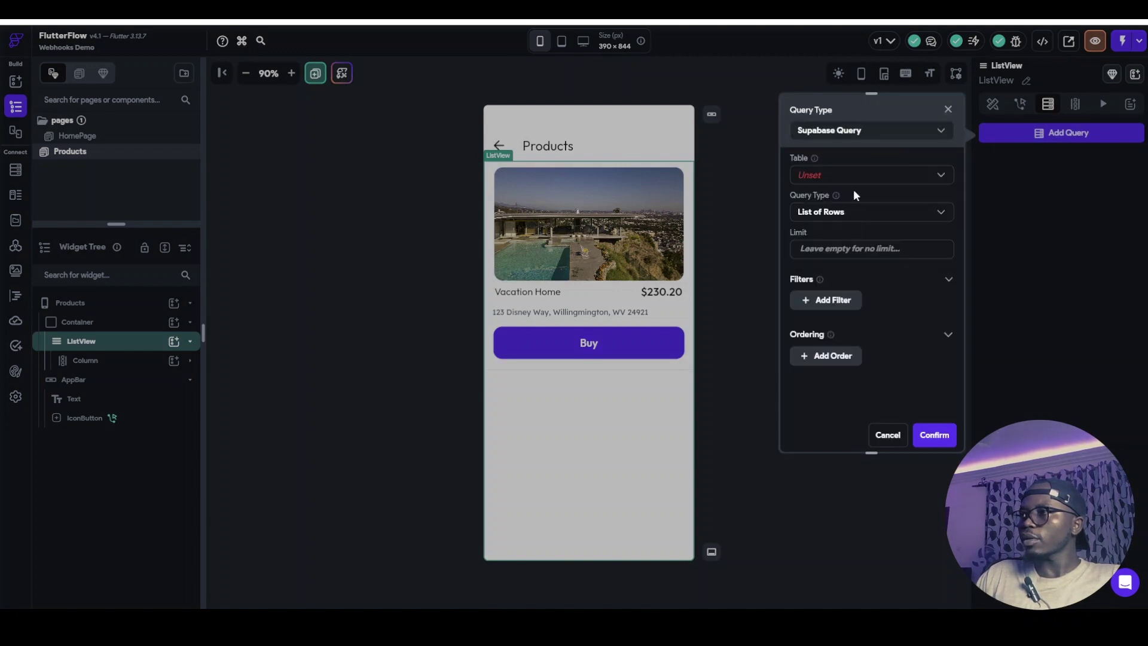
pyautogui.click(855, 173)
pyautogui.click(817, 174)
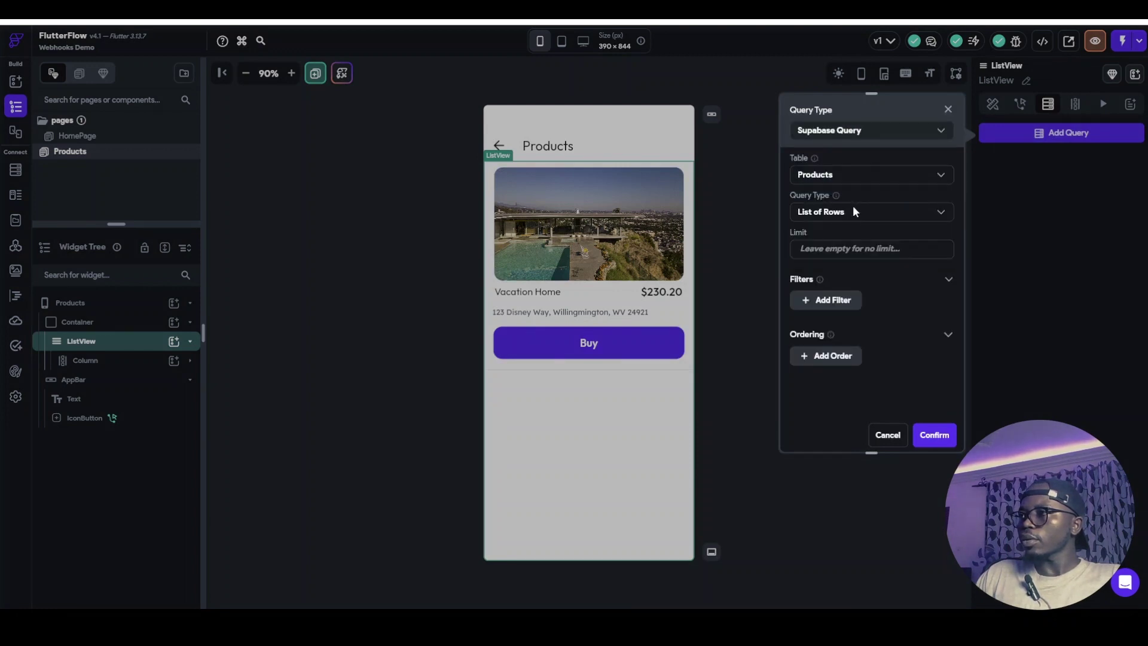
pyautogui.click(928, 436)
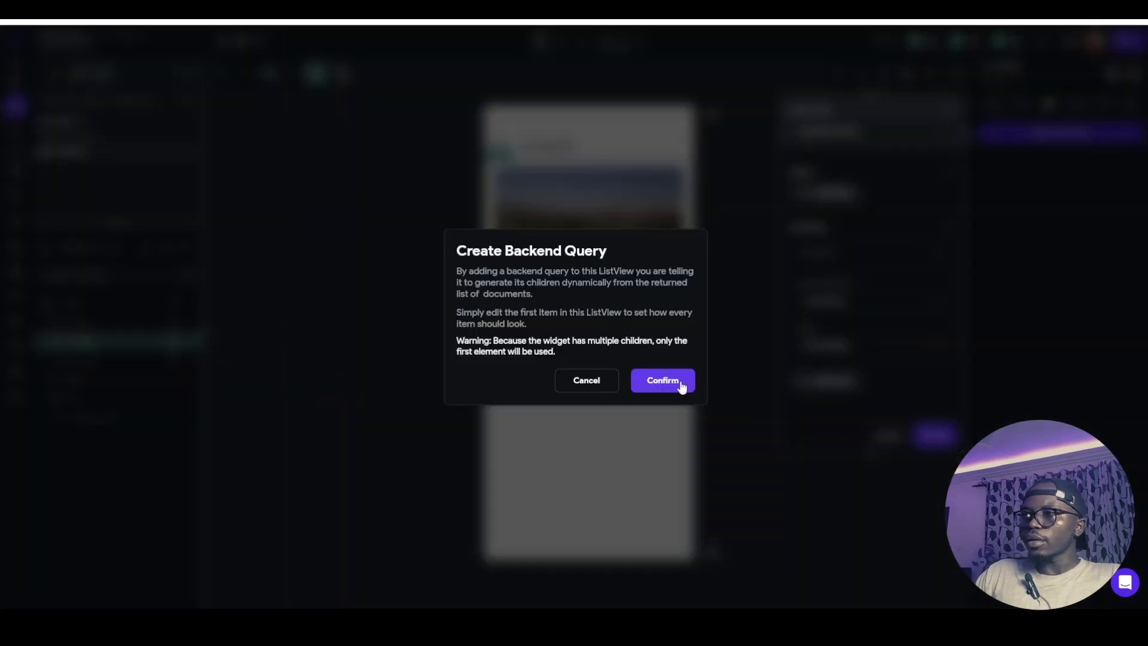
pyautogui.click(676, 384)
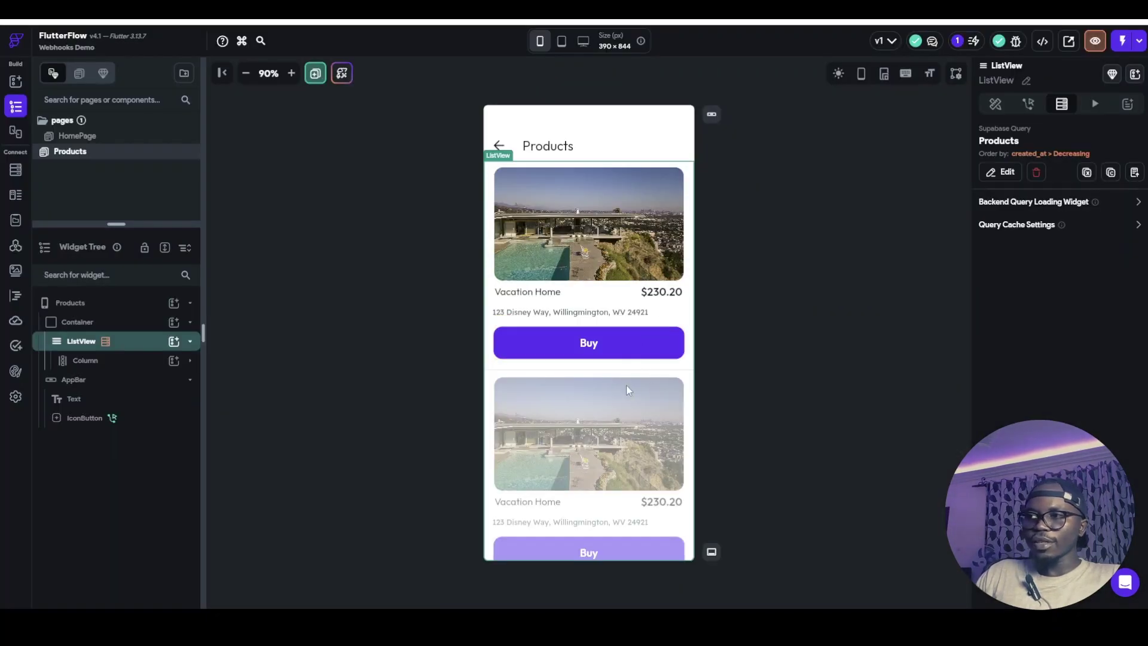
pyautogui.scroll(-4, 598, 347)
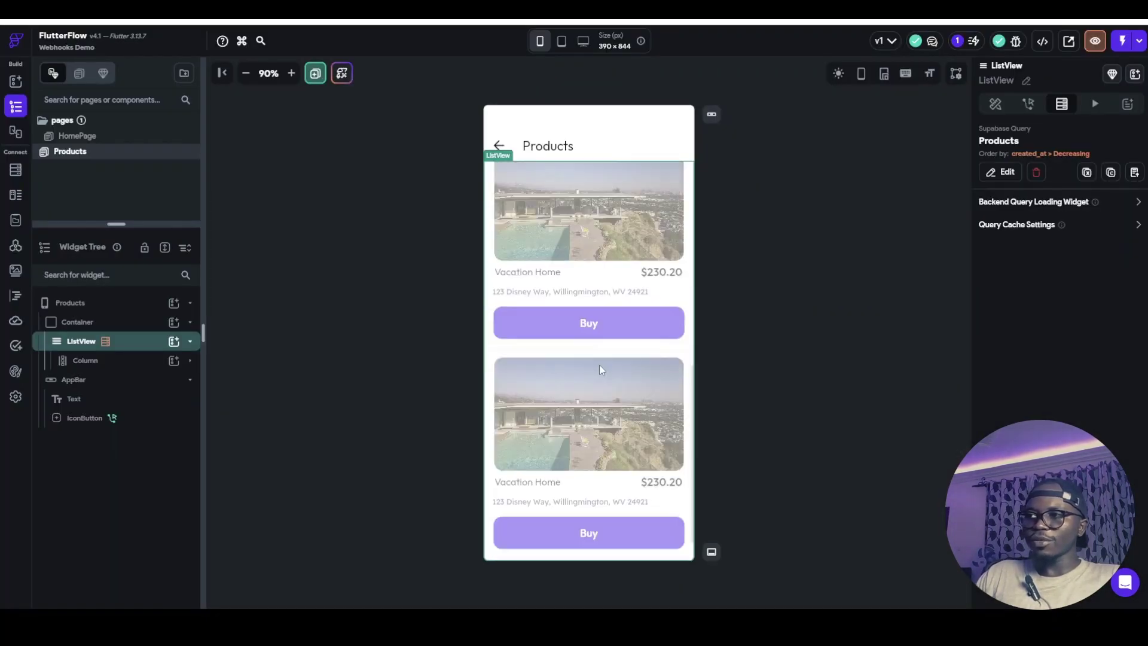
pyautogui.scroll(4, 599, 364)
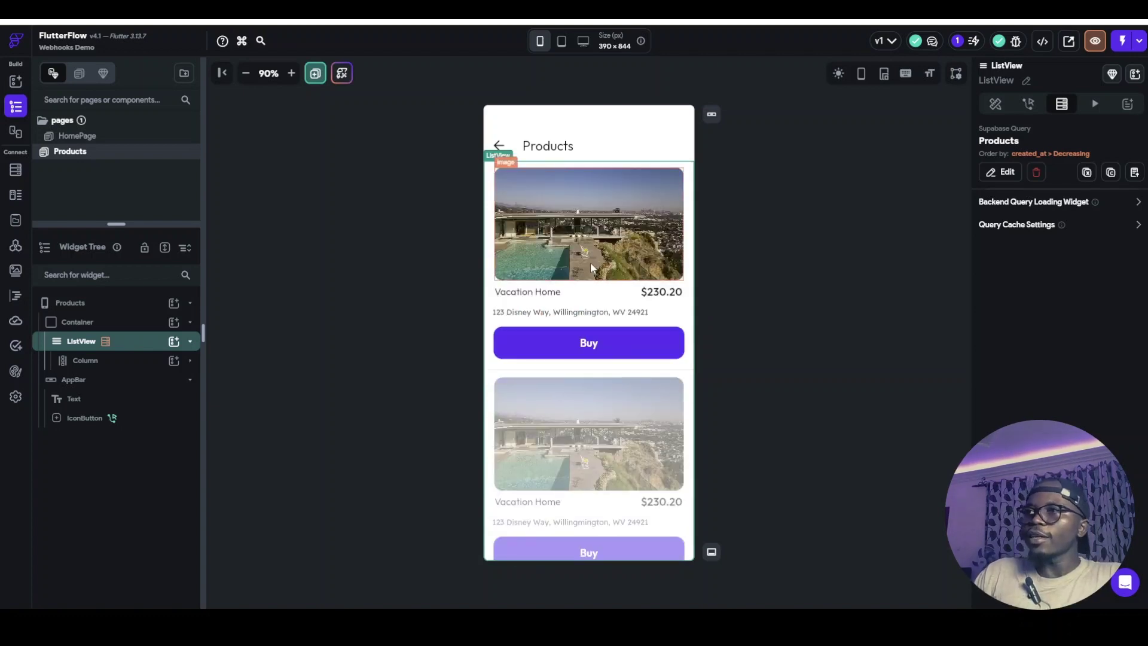
# Bind the card image to the row's image field and the title to its name
pyautogui.click(617, 222)
pyautogui.scroll(-4, 988, 386)
pyautogui.click(1000, 342)
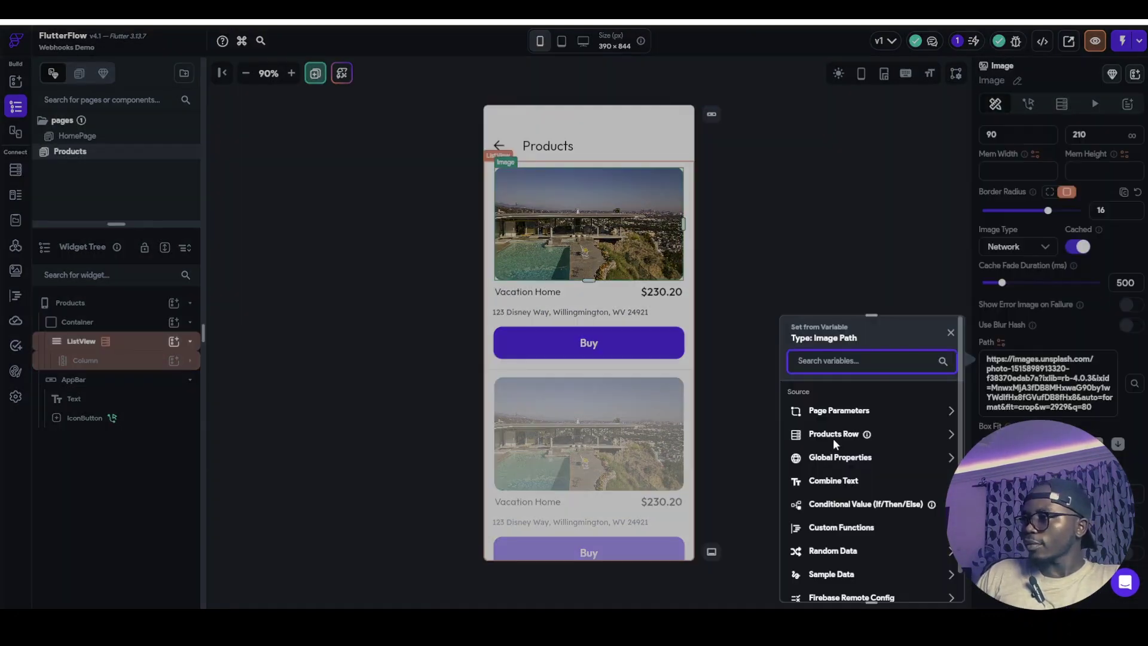
pyautogui.click(835, 434)
pyautogui.scroll(-2, 825, 514)
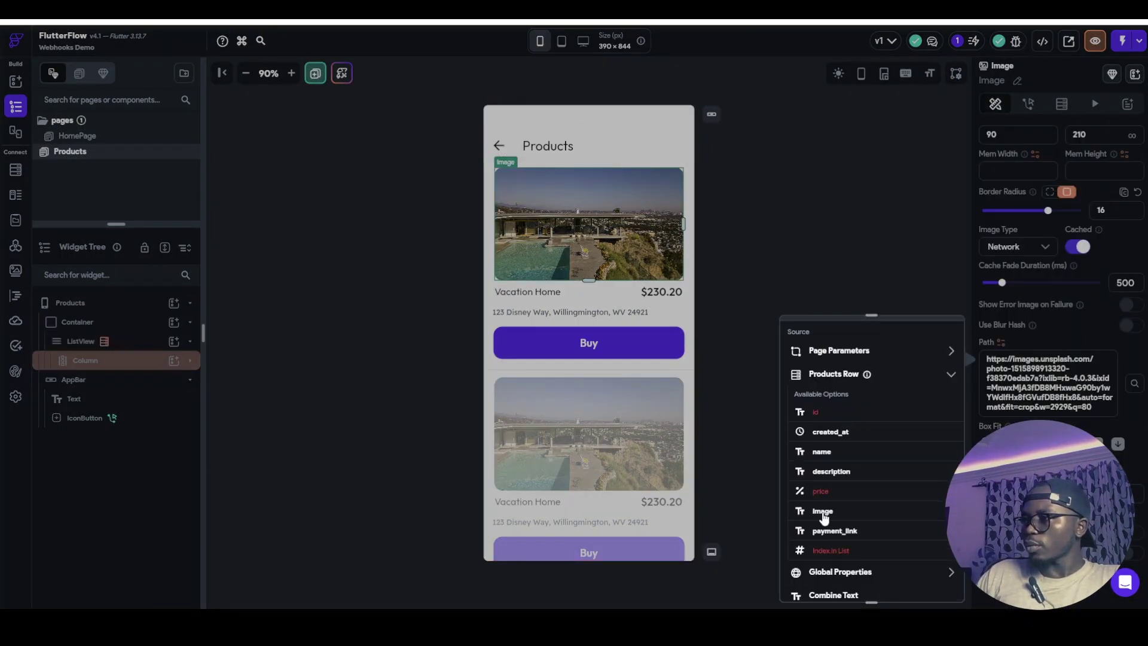
pyautogui.click(823, 512)
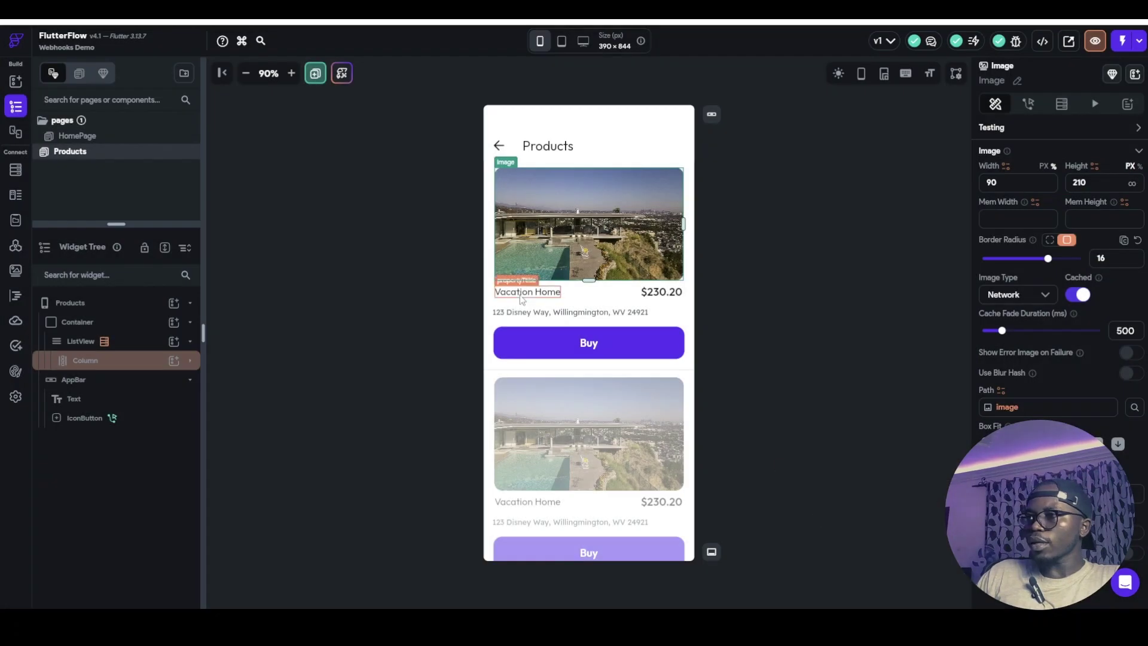
pyautogui.click(521, 296)
pyautogui.scroll(5, 1031, 236)
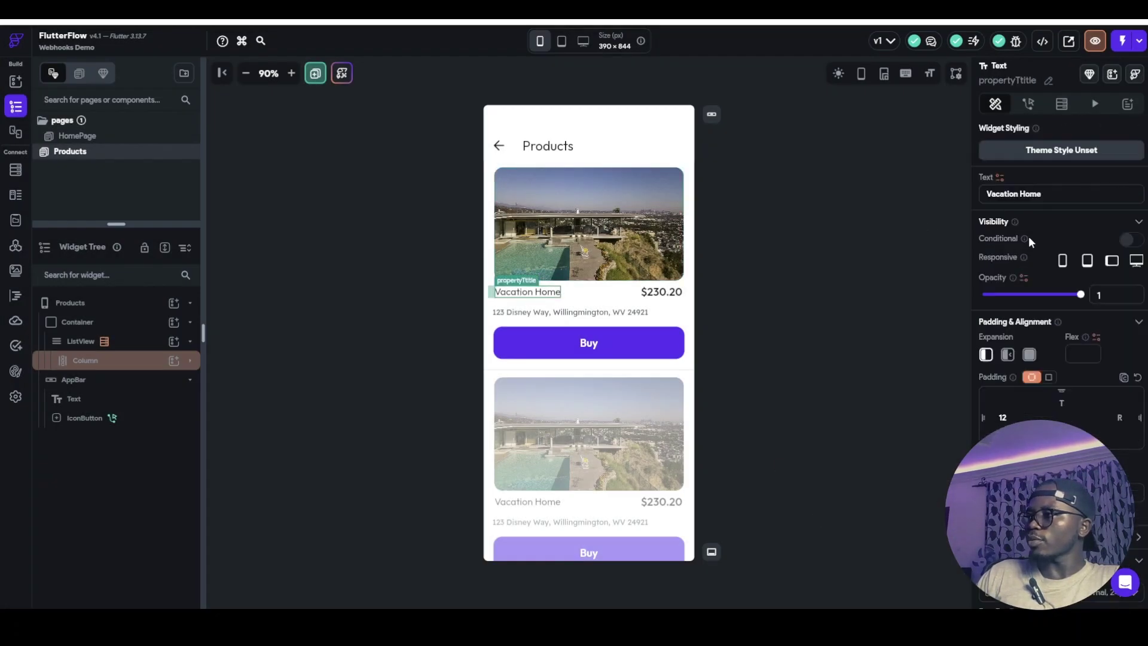
pyautogui.click(1000, 177)
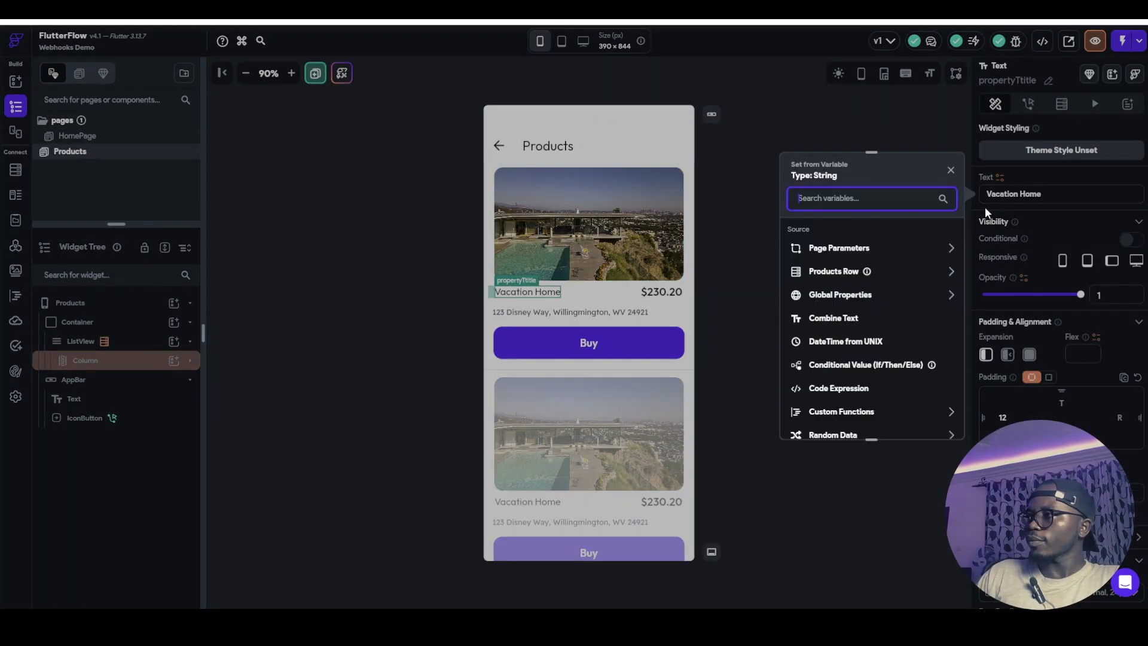
pyautogui.click(833, 267)
# Show the price text as '$' combined with the row's price field
pyautogui.click(665, 292)
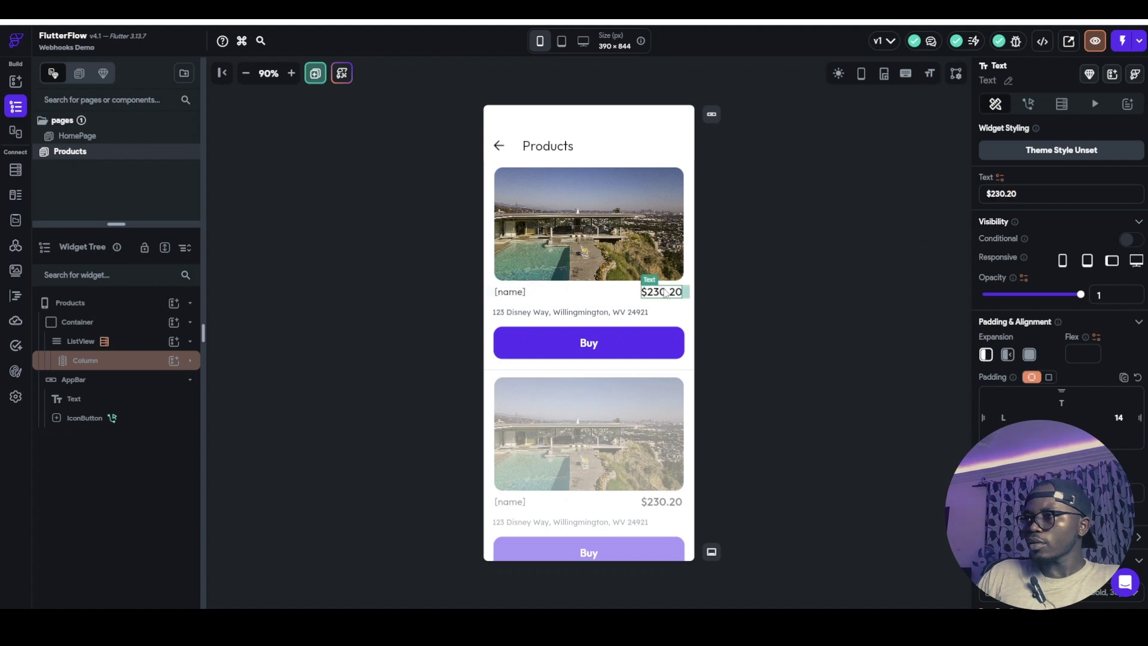
pyautogui.click(1000, 177)
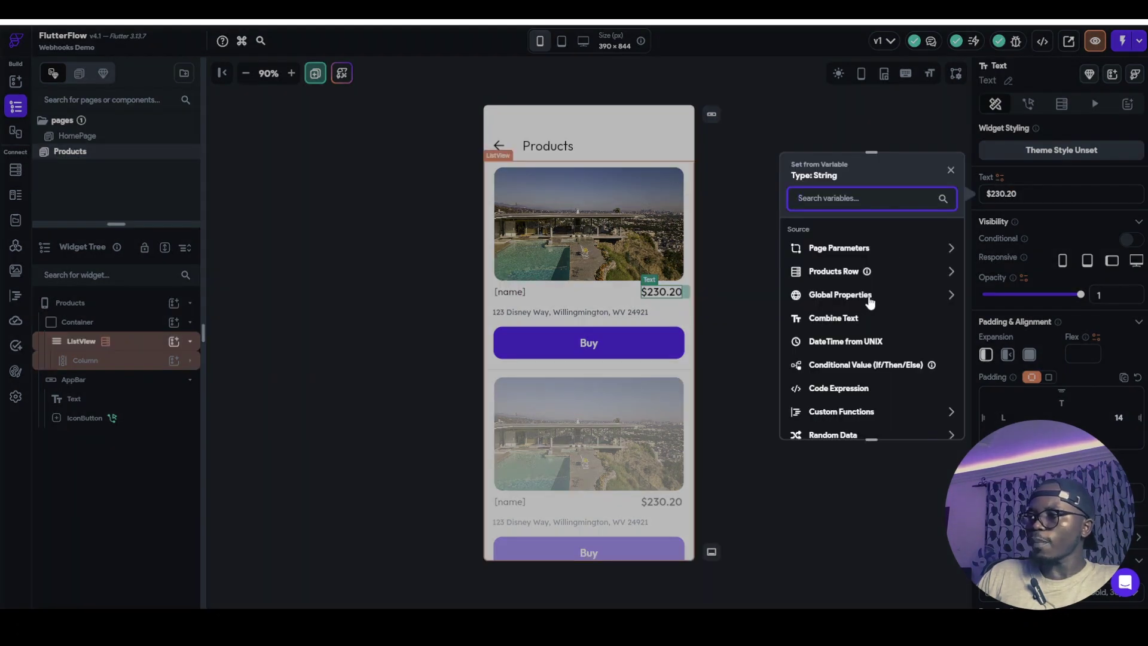
pyautogui.click(846, 320)
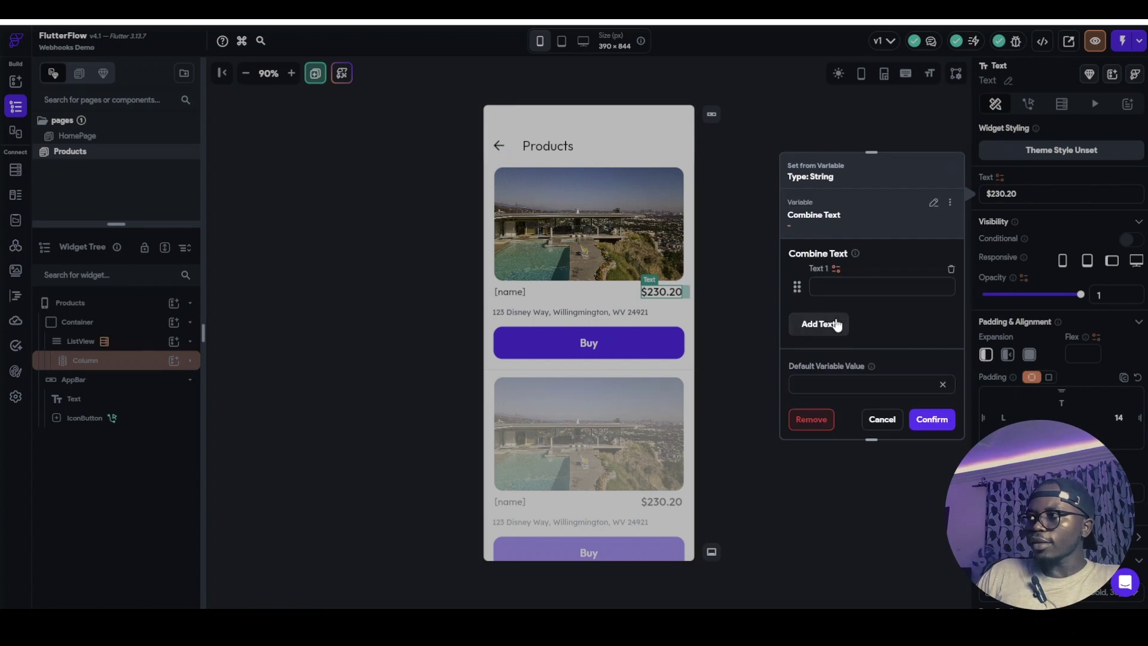
pyautogui.click(840, 289)
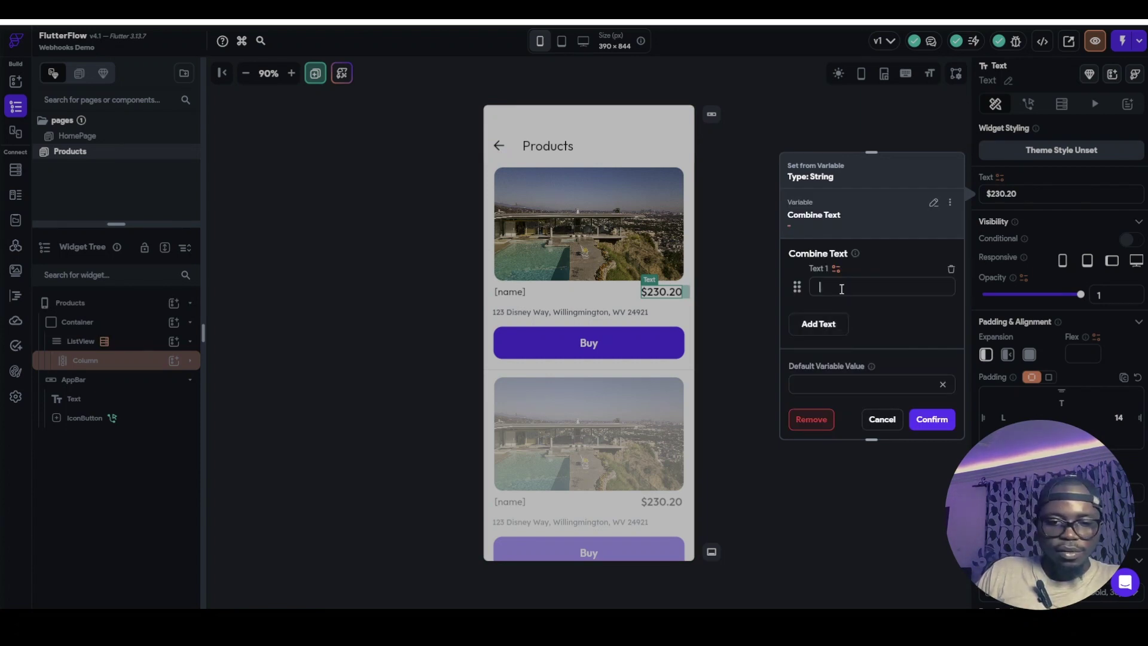
pyautogui.click(816, 323)
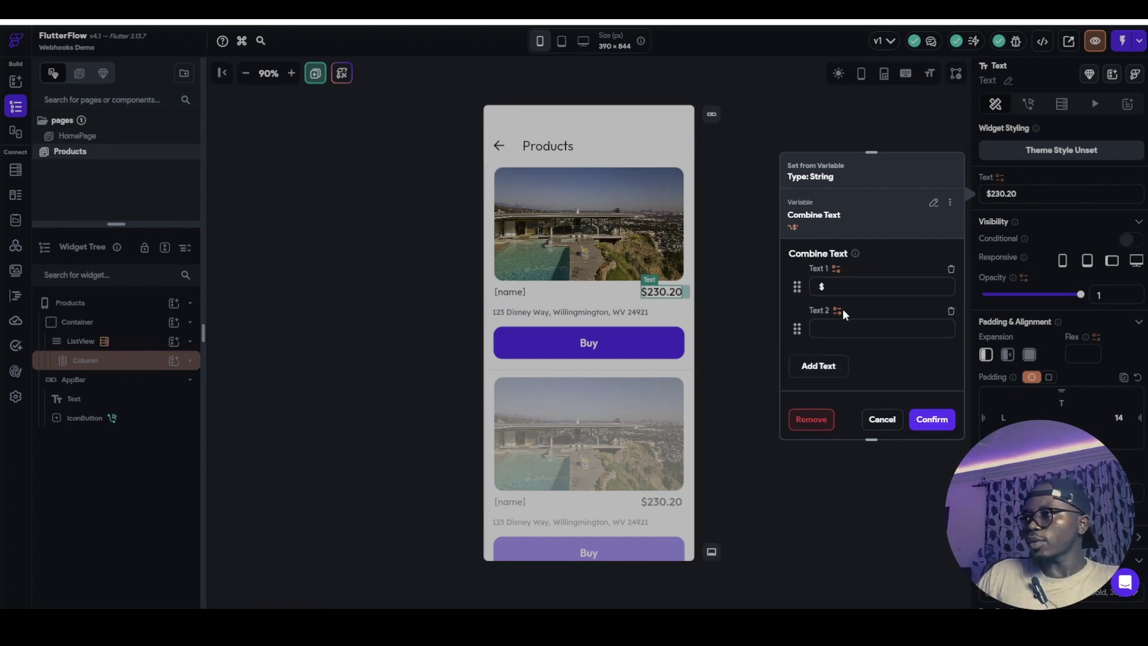
pyautogui.click(836, 310)
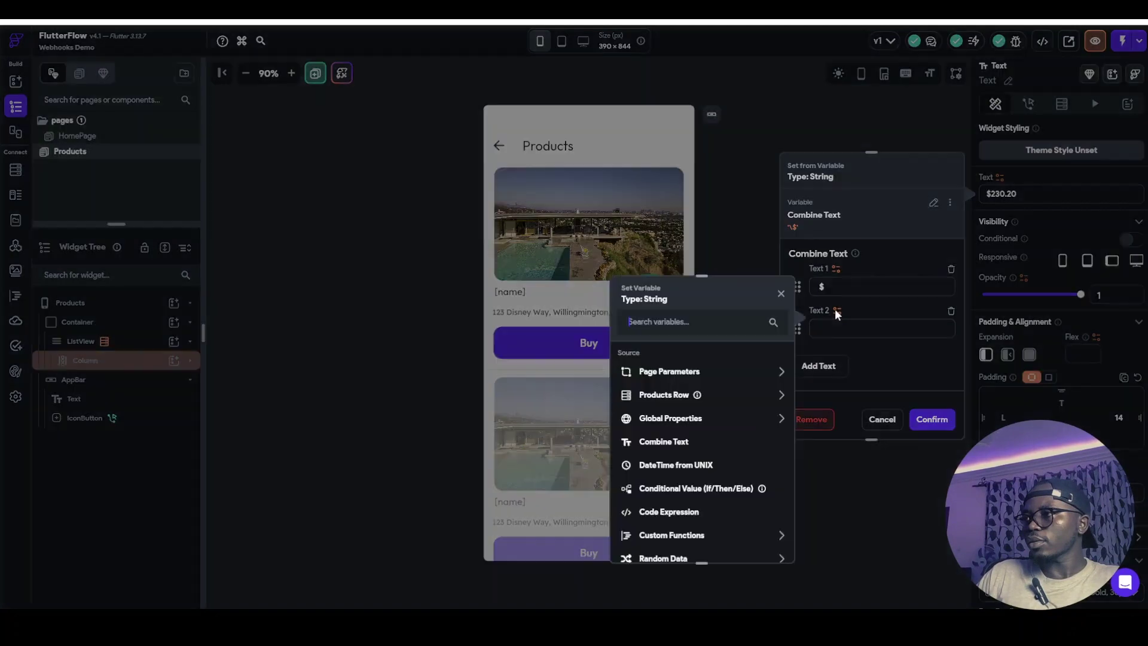
pyautogui.click(679, 395)
pyautogui.click(661, 514)
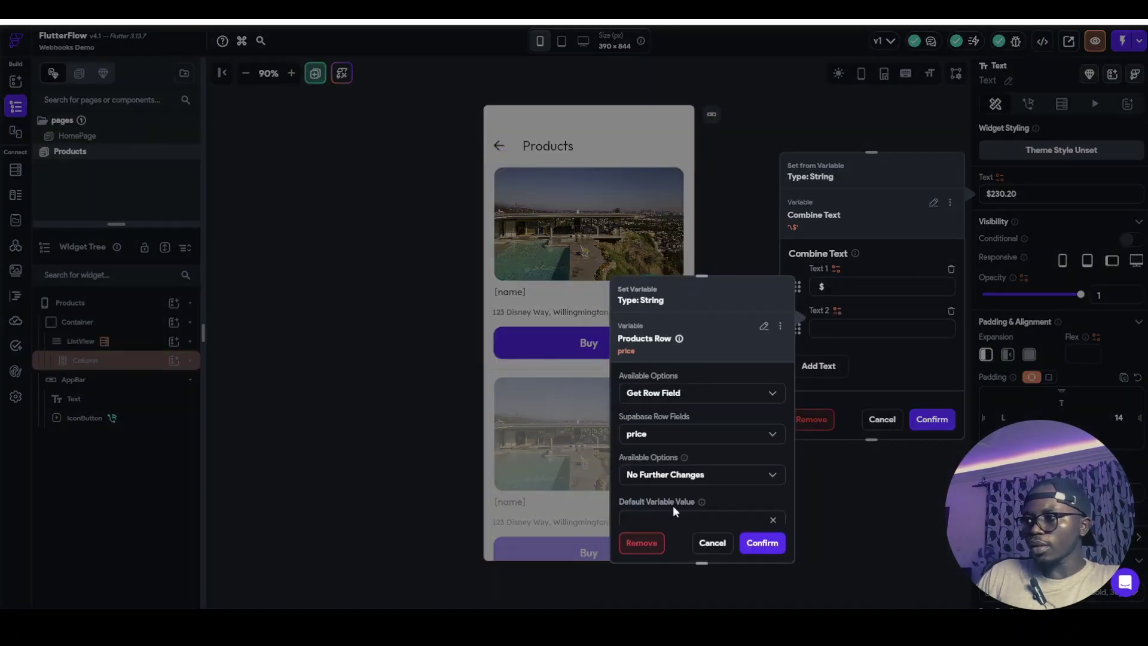
pyautogui.click(758, 551)
pyautogui.click(932, 419)
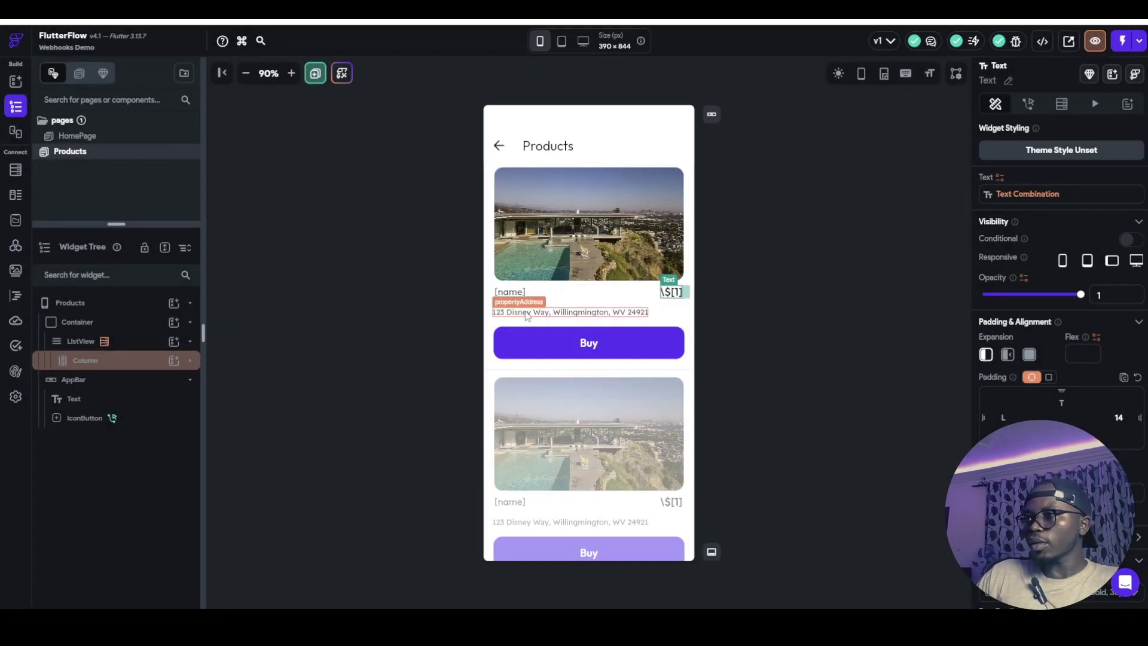
# Bind the card's second text line to the product description
pyautogui.click(527, 315)
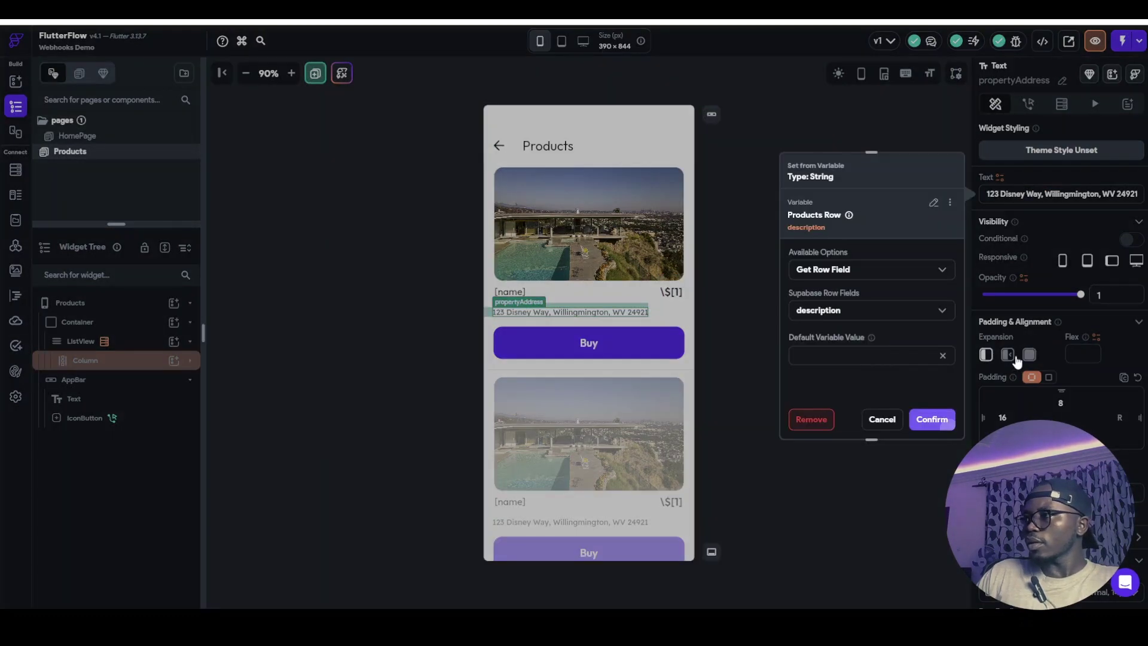
pyautogui.click(933, 418)
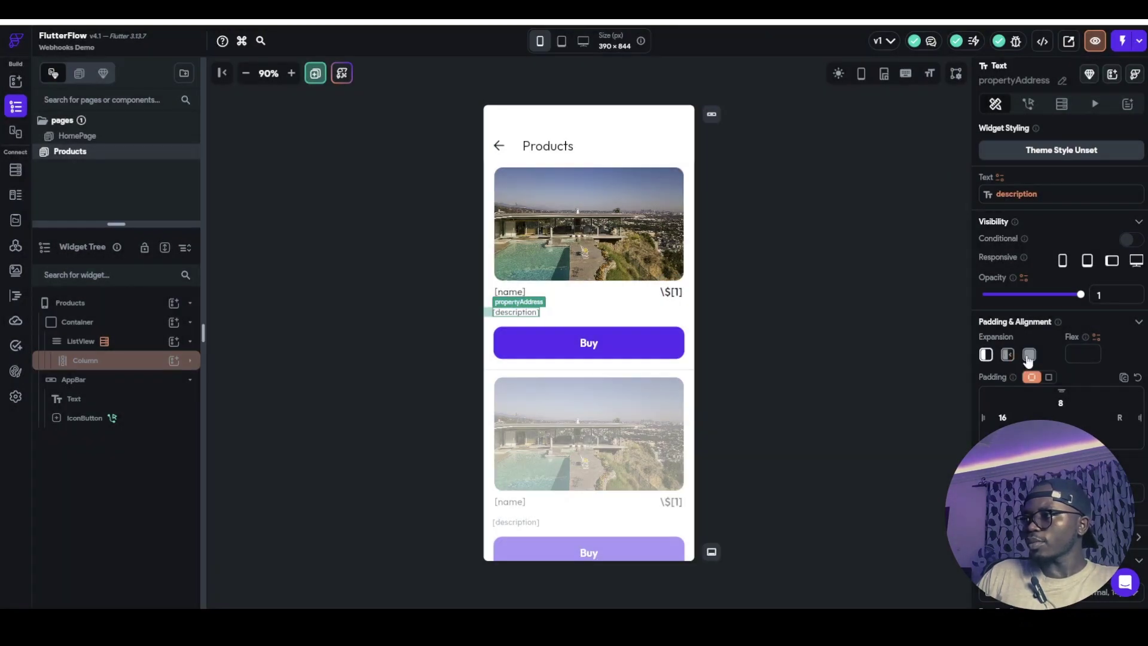
pyautogui.click(596, 330)
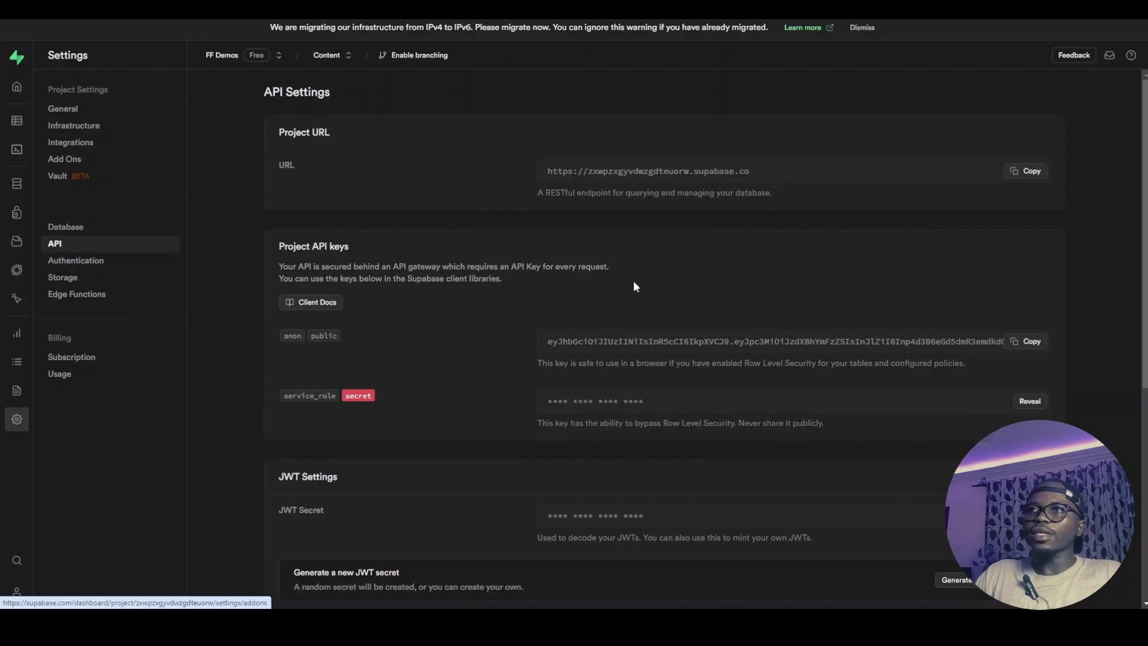
pyautogui.click(73, 179)
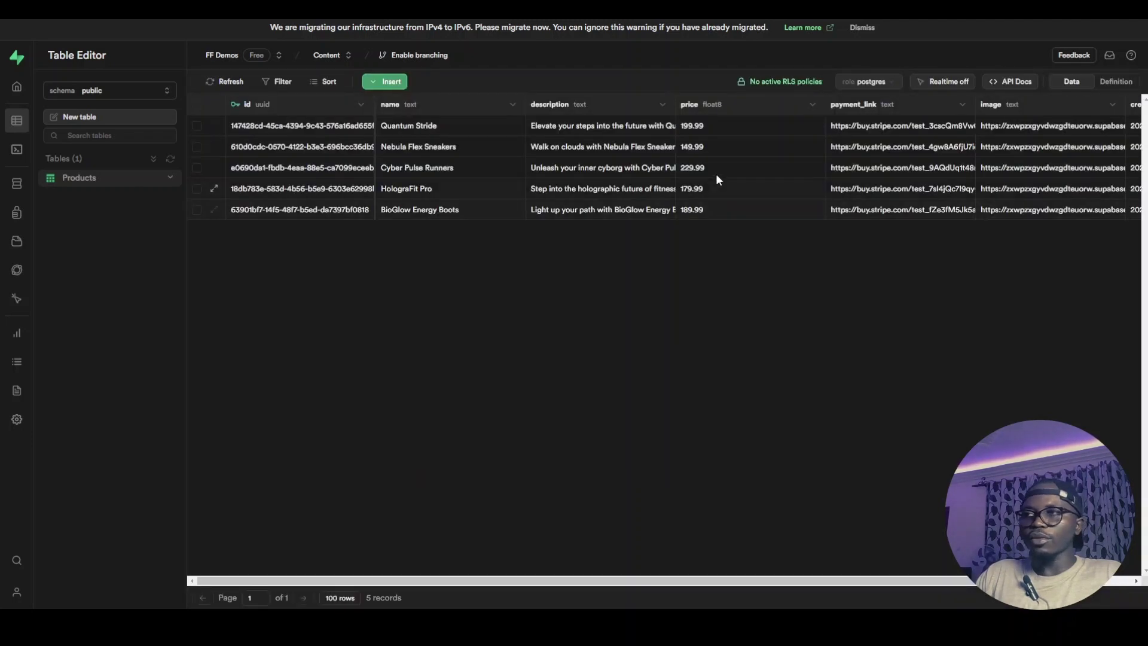
pyautogui.moveTo(557, 583); pyautogui.dragTo(690, 584)
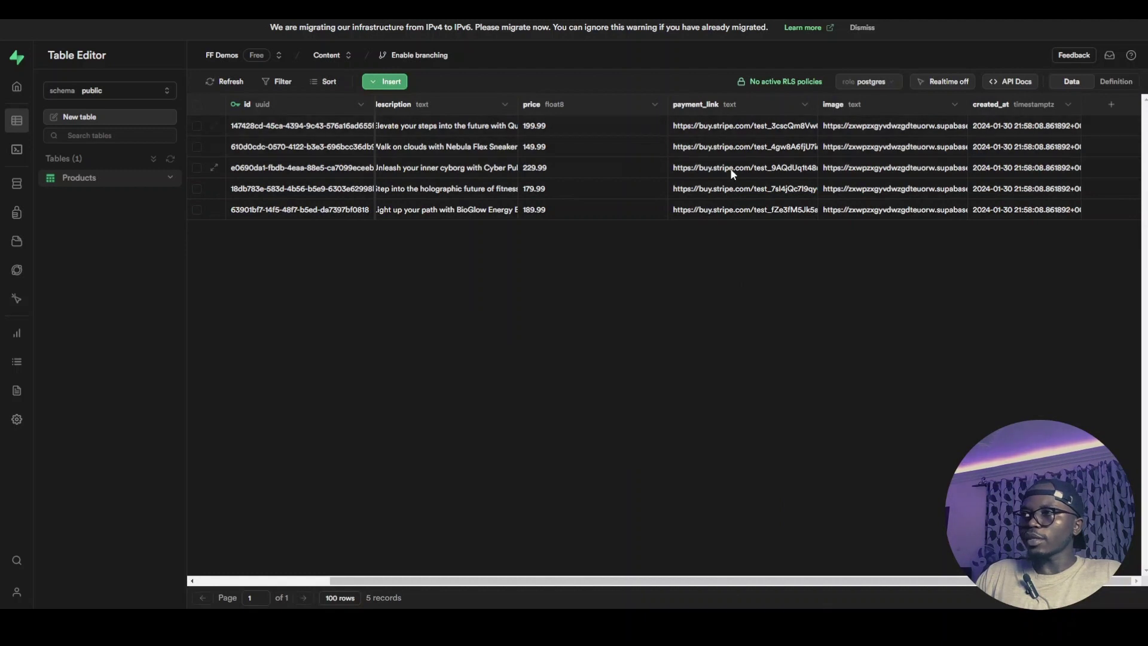
pyautogui.hotkey('alt', 'Tab')
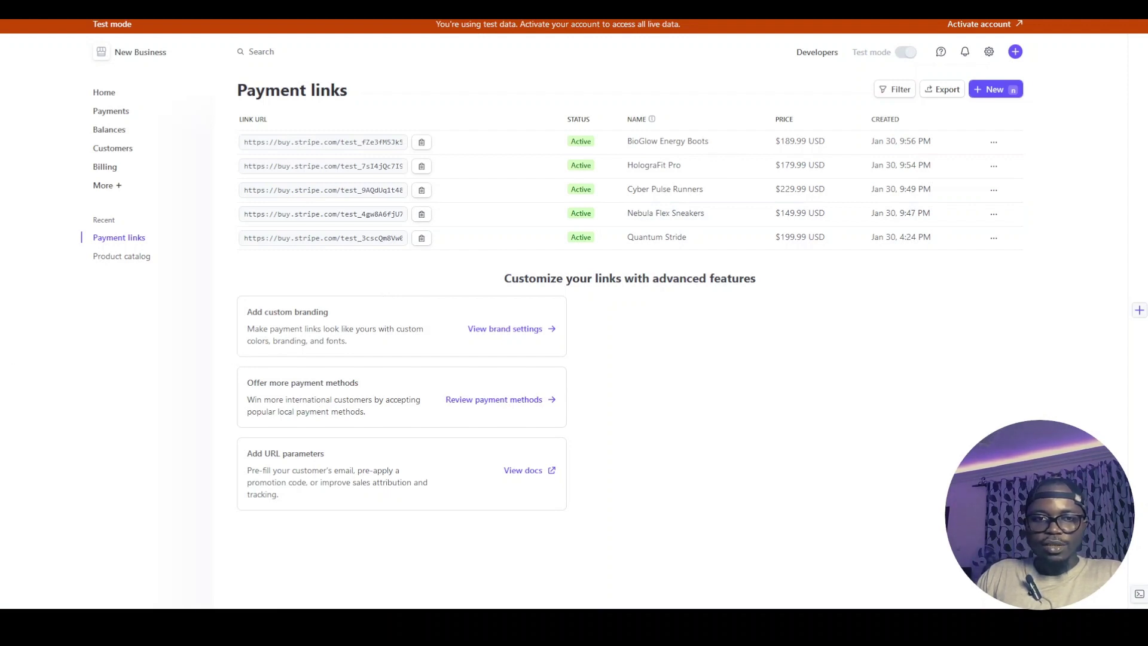
pyautogui.hotkey('alt', 'Tab')
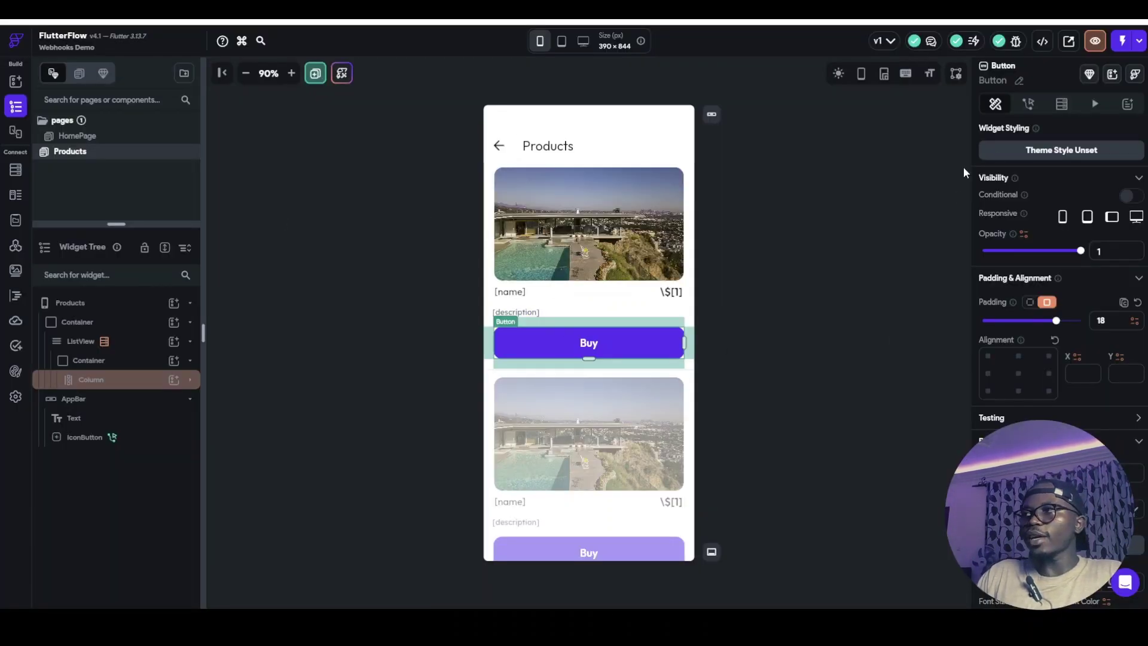
# Make the Buy button launch each Products row's payment_link URL, then save the project
pyautogui.click(1029, 105)
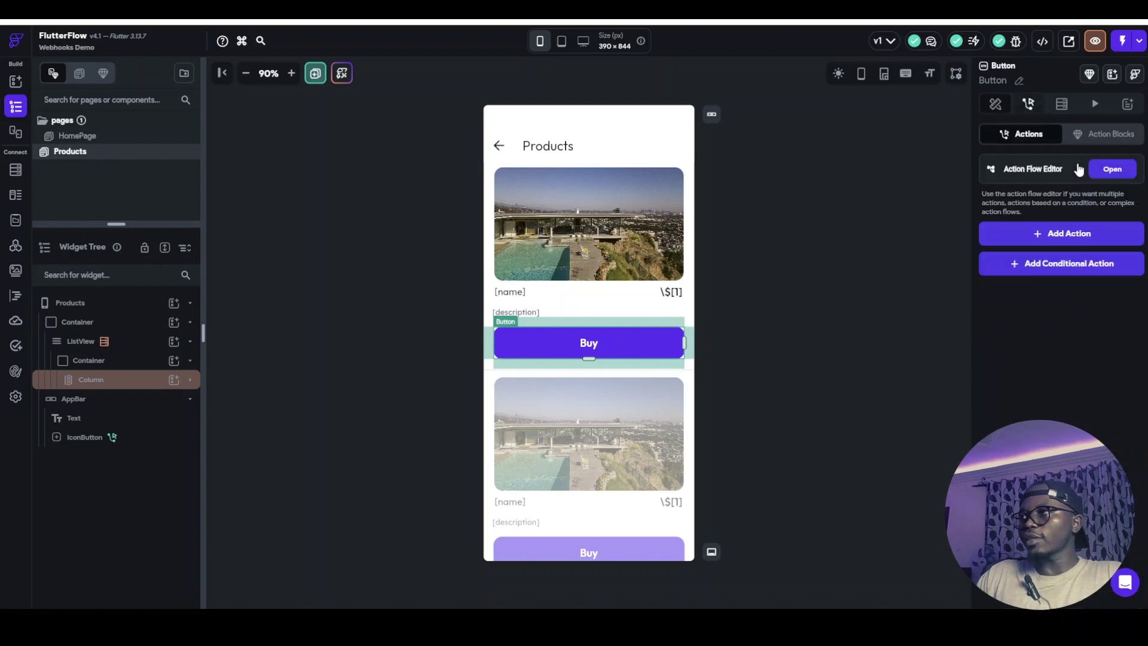
pyautogui.click(1112, 168)
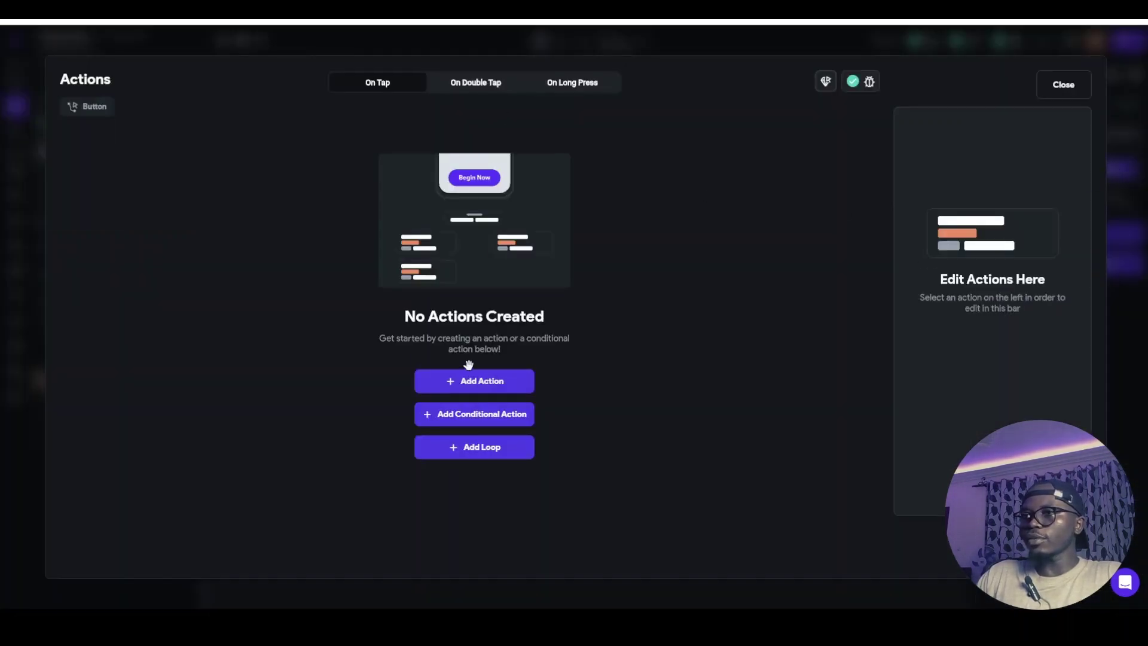
pyautogui.click(489, 383)
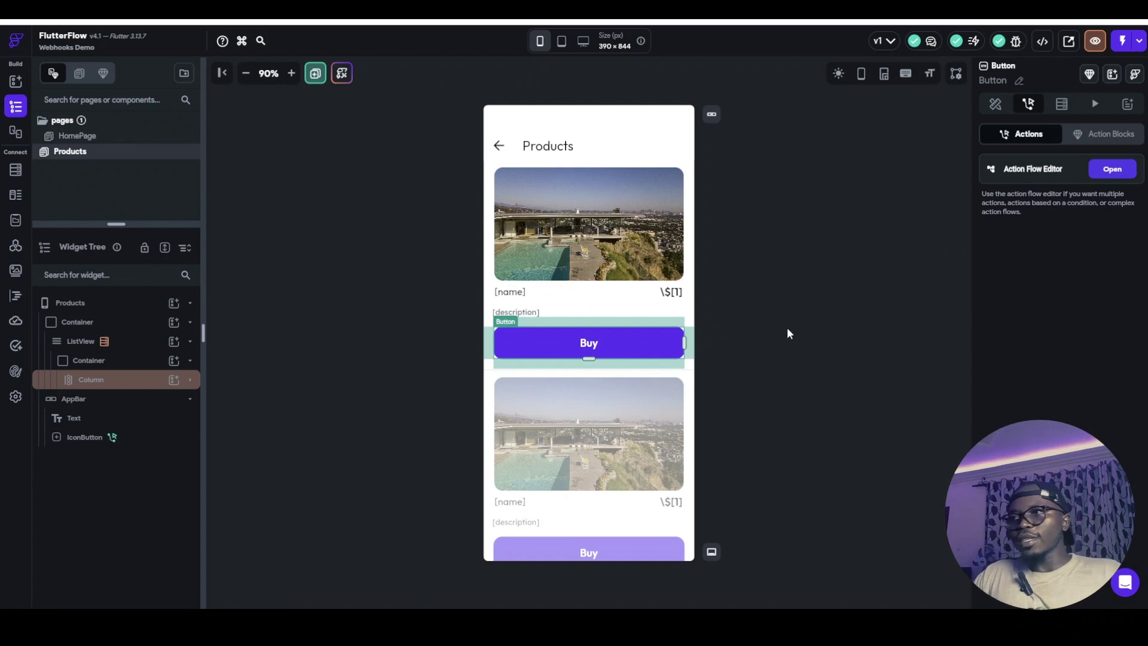
pyautogui.click(759, 329)
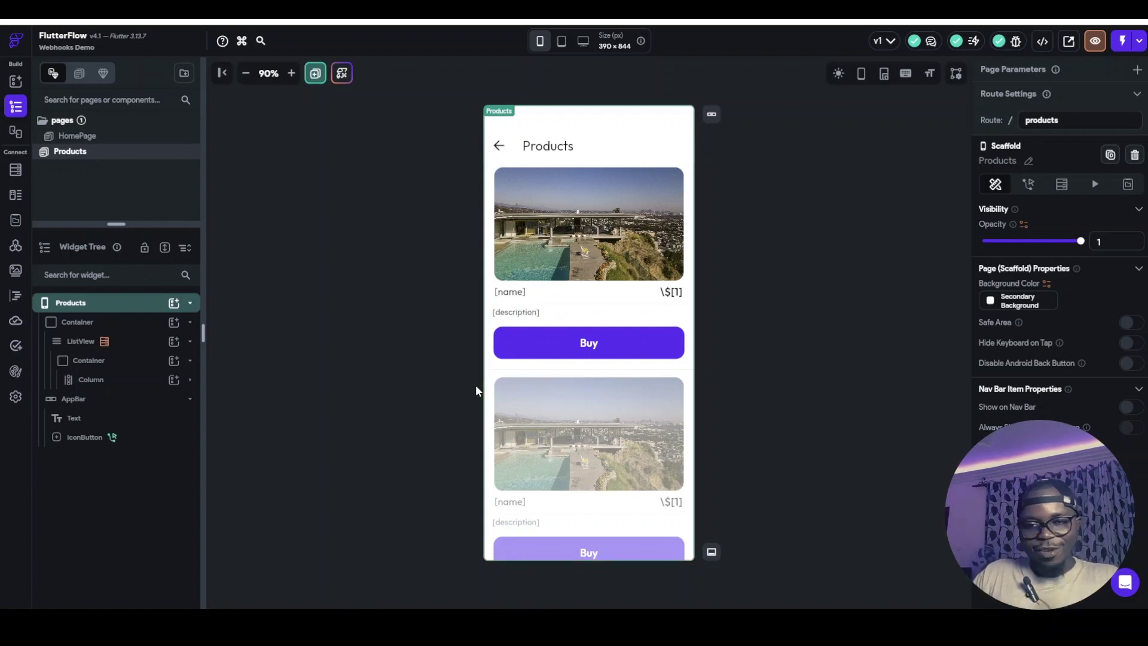
pyautogui.hotkey('ctrl', 's')
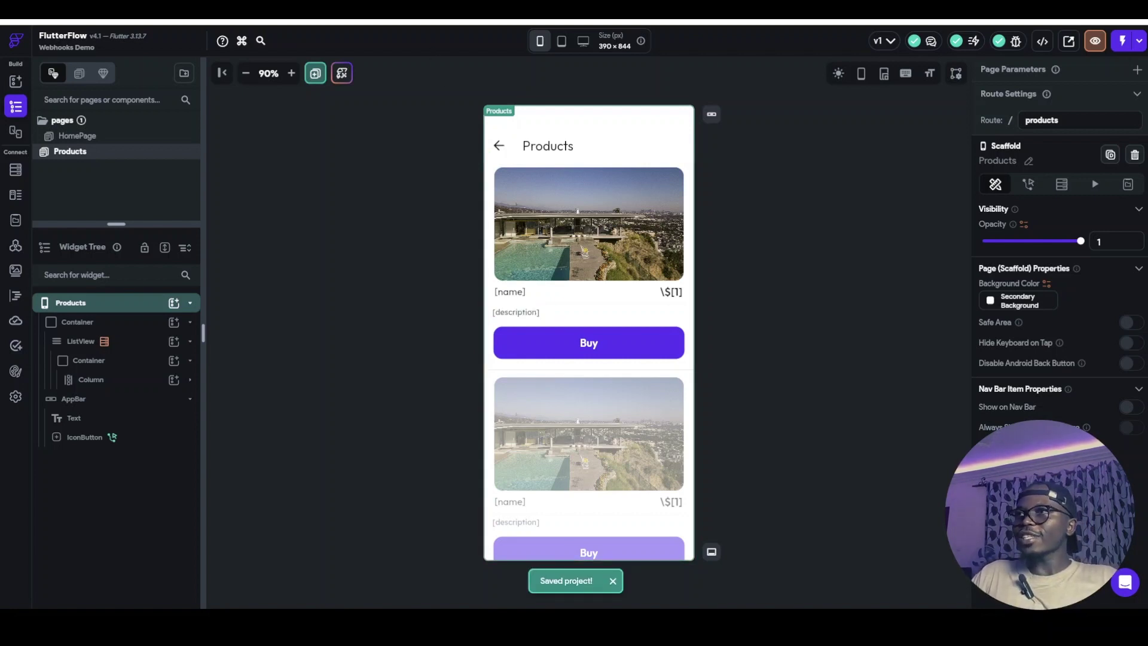
pyautogui.hotkey('ctrl', 'Tab')
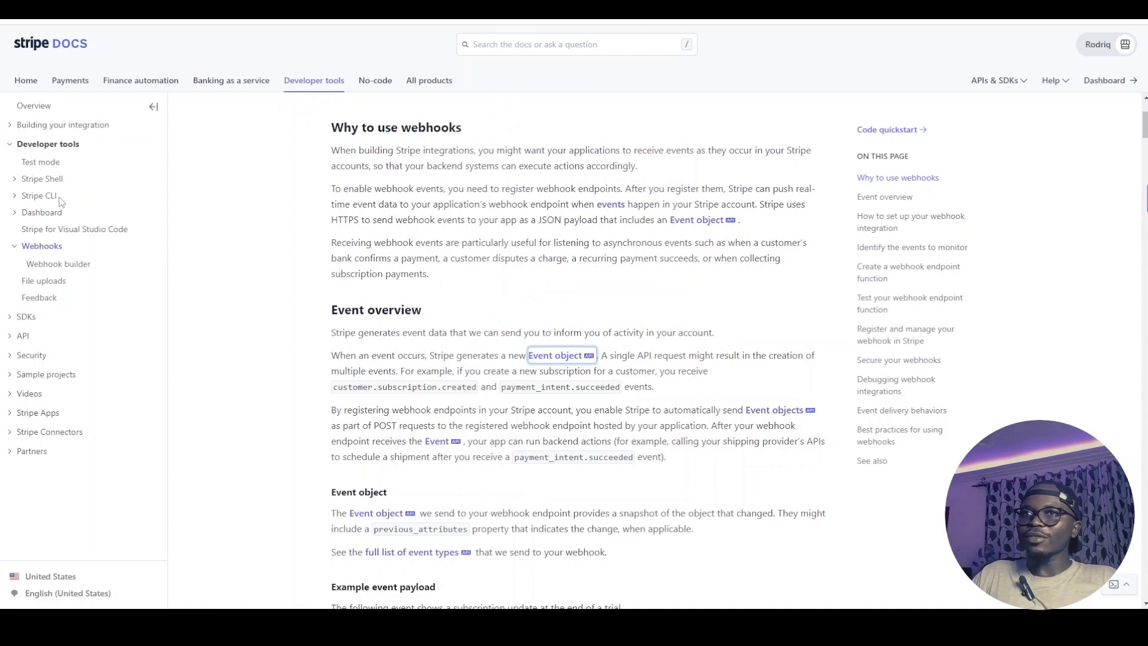
# Scroll the incoming webhooks guide and open the Event object reference
pyautogui.scroll(3, 468, 187)
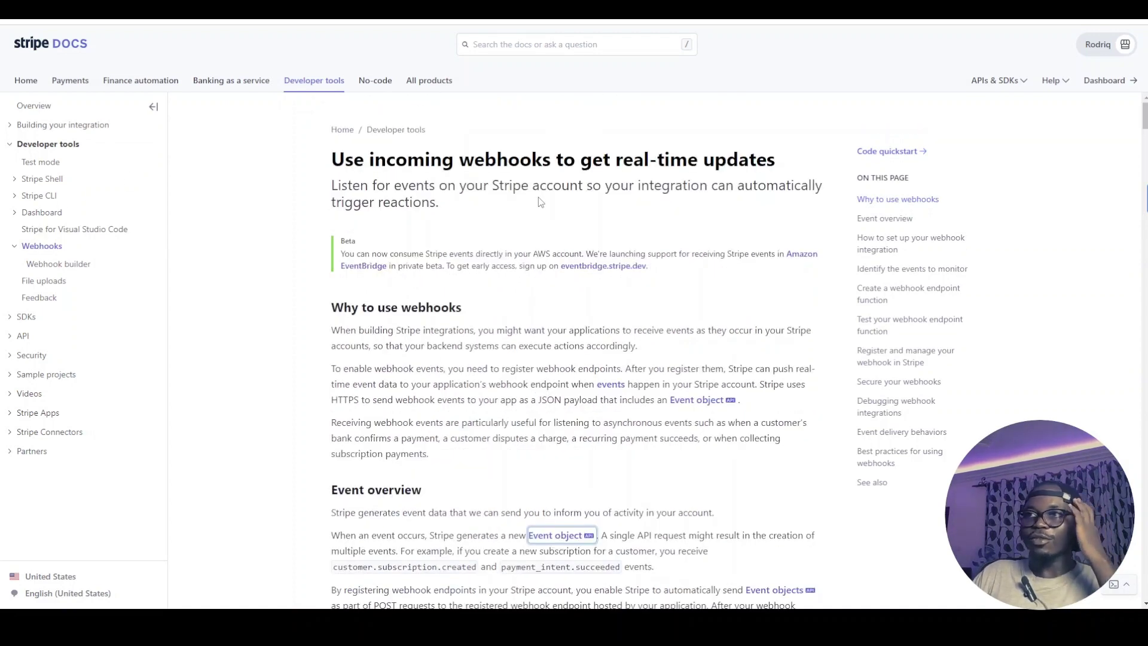
pyautogui.scroll(-3, 529, 210)
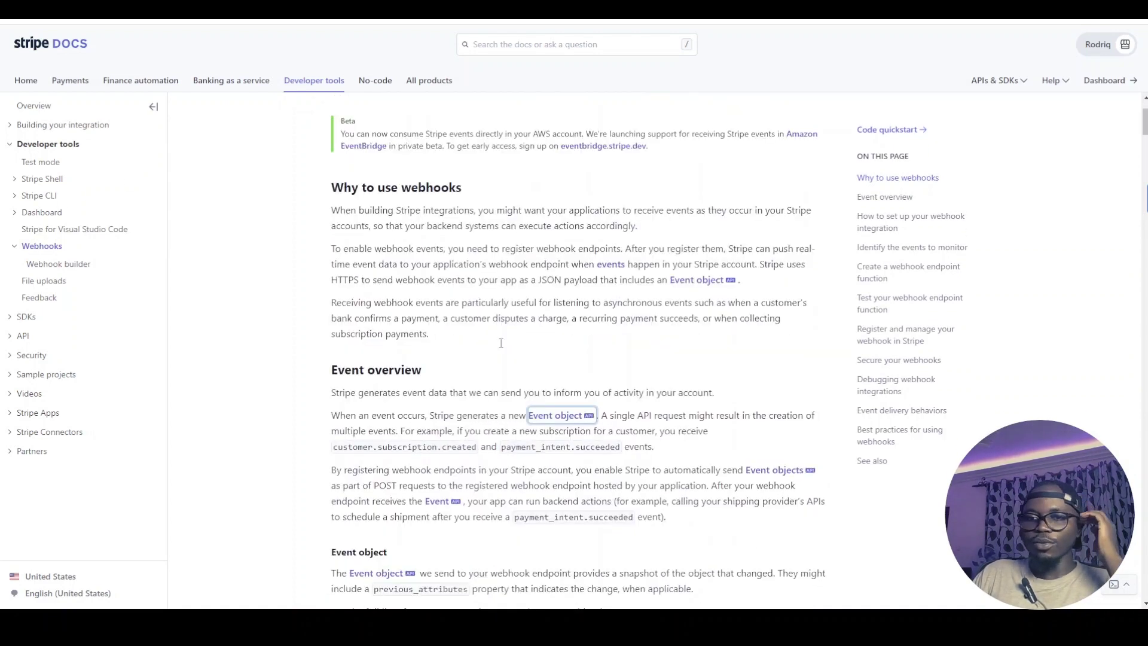
pyautogui.scroll(-6, 526, 295)
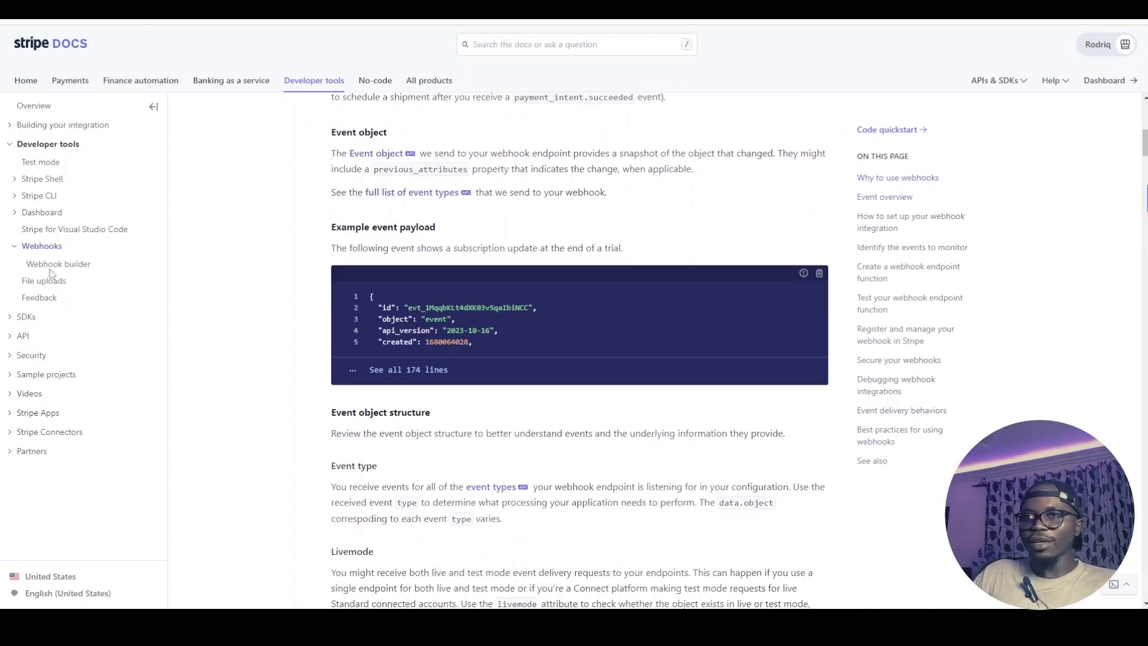
pyautogui.scroll(7, 529, 253)
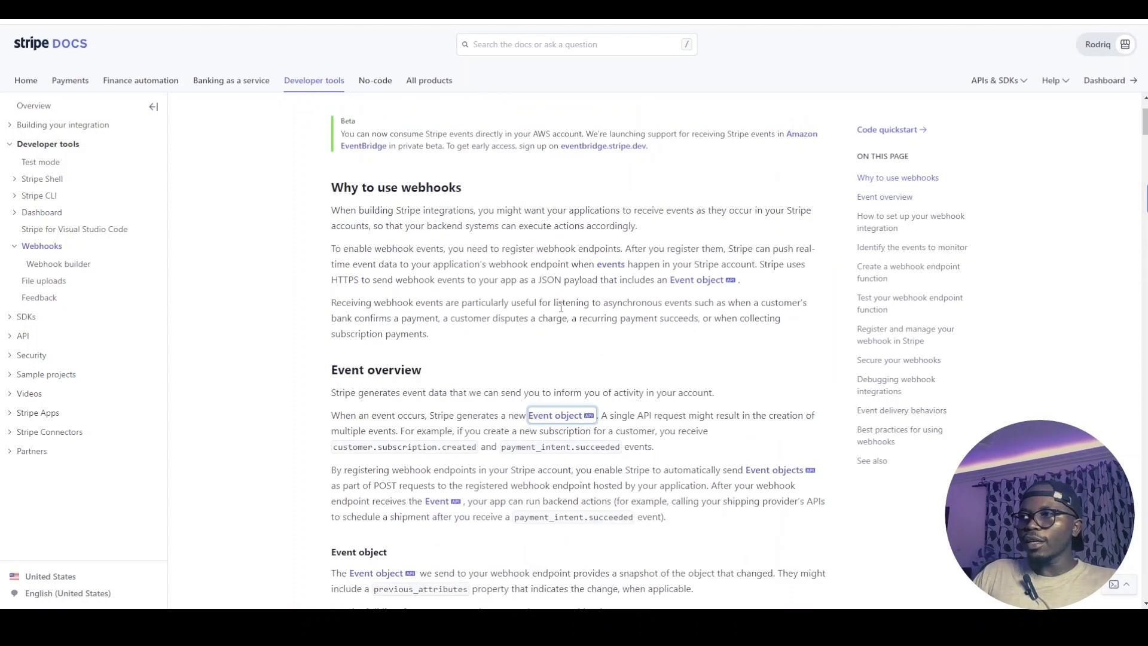
pyautogui.scroll(2, 620, 285)
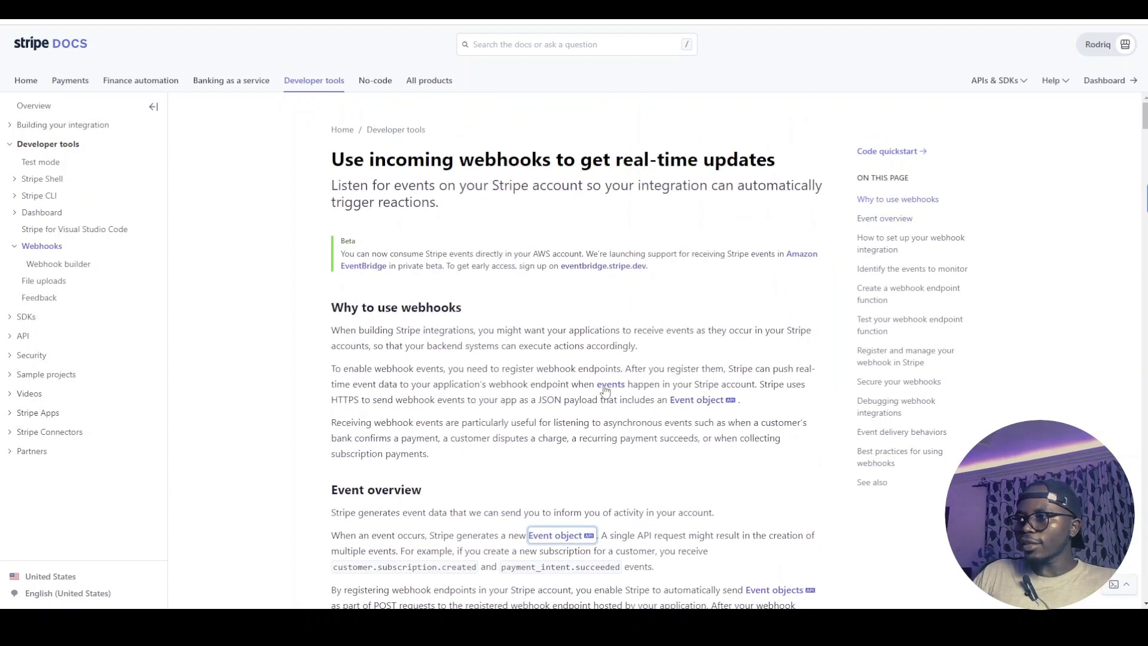
pyautogui.click(552, 538)
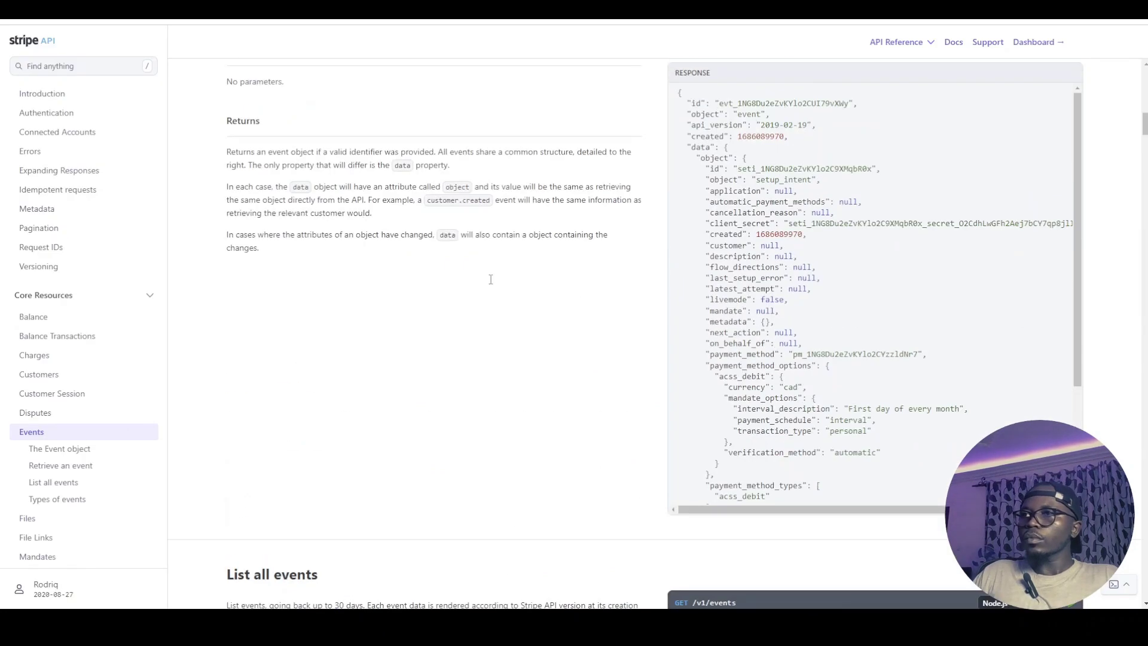
# Go to Types of events in the API reference sidebar and scroll through the event list
pyautogui.scroll(-6, 479, 291)
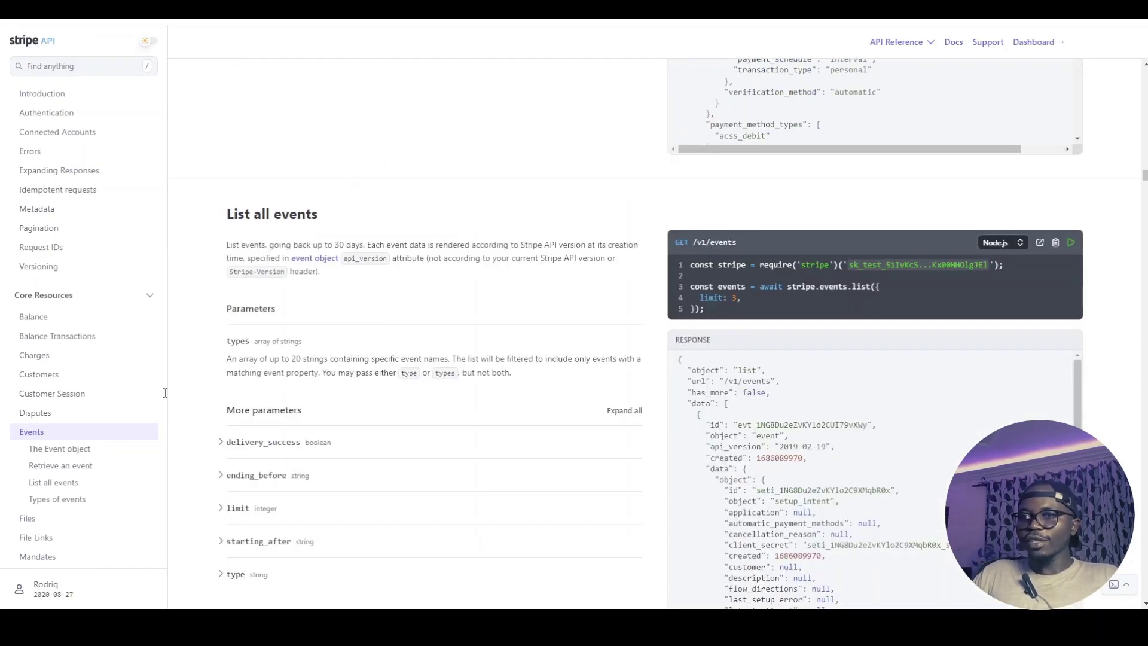
pyautogui.click(53, 488)
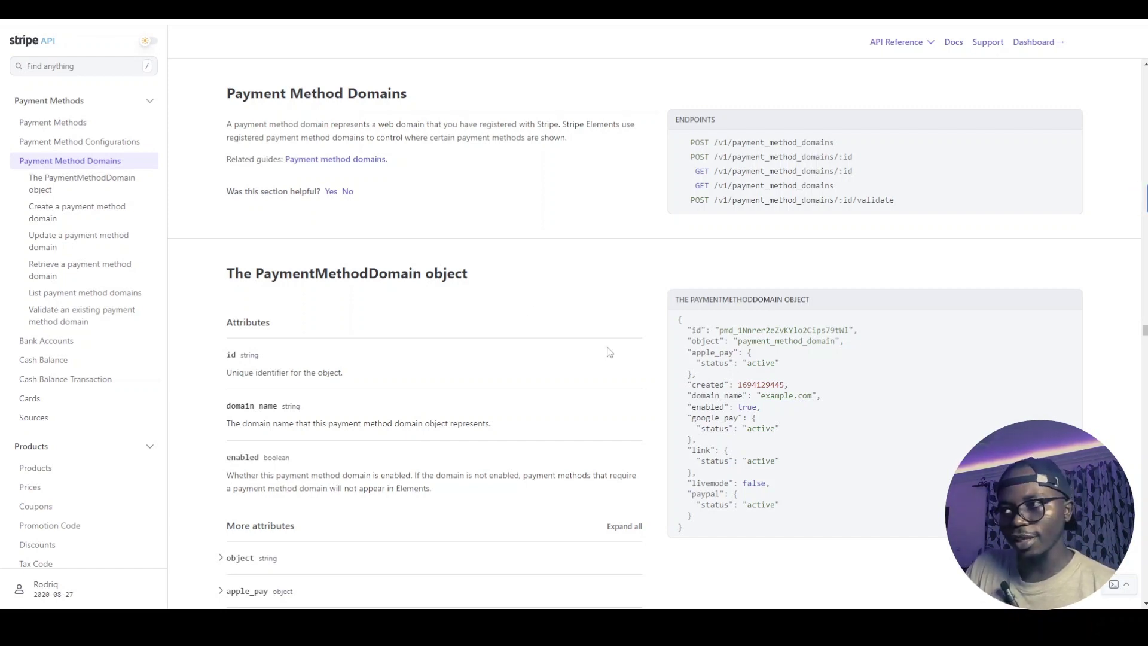
pyautogui.scroll(-4, 587, 358)
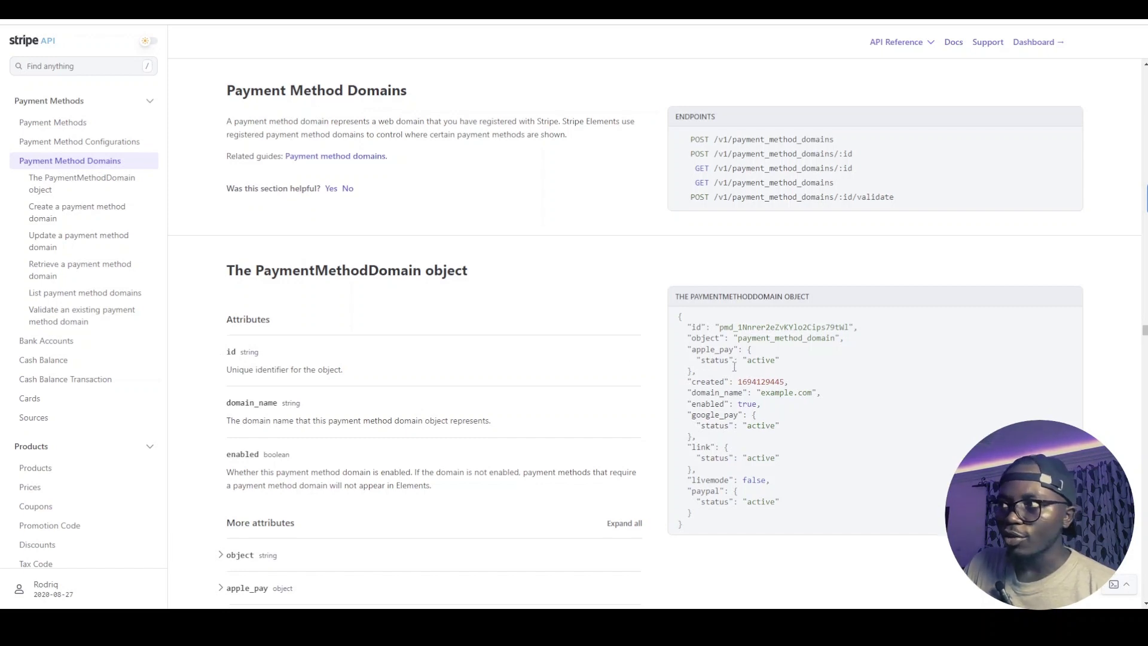
pyautogui.scroll(1, 462, 335)
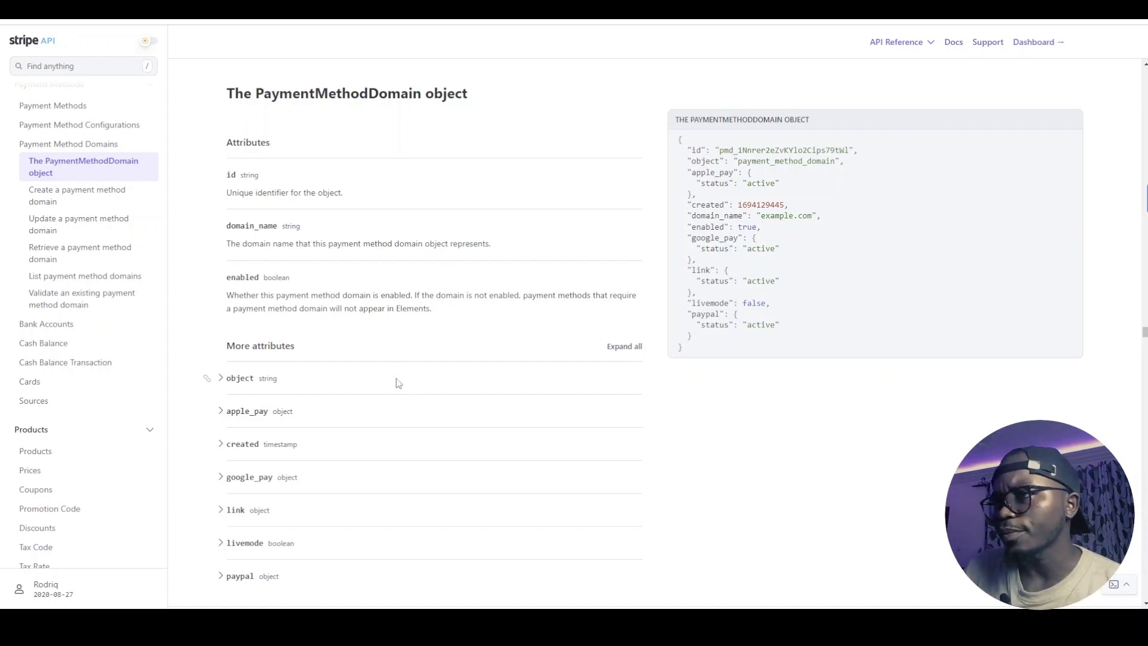
pyautogui.scroll(-4, 399, 383)
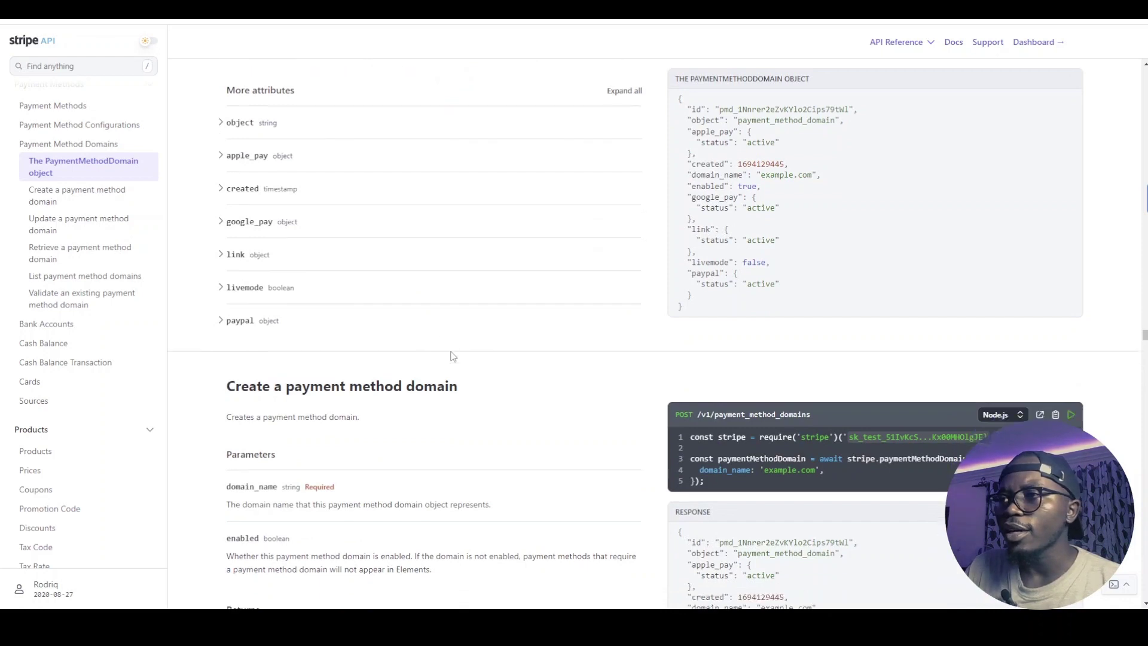
pyautogui.scroll(-2, 472, 341)
pyautogui.scroll(5, 419, 353)
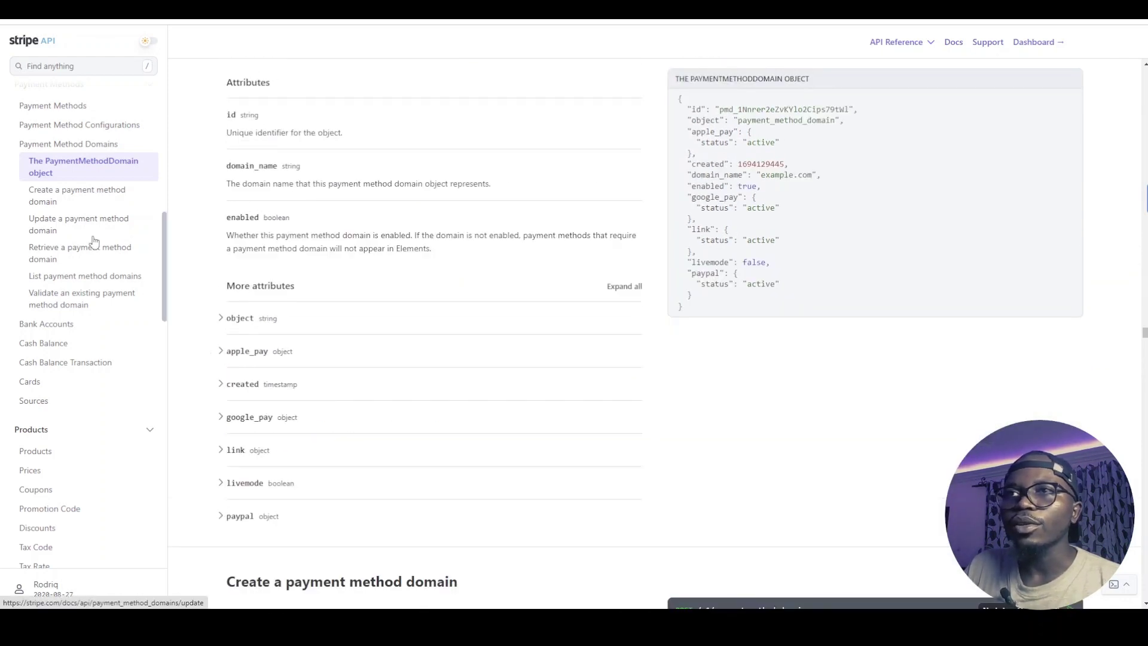
pyautogui.scroll(1, 94, 241)
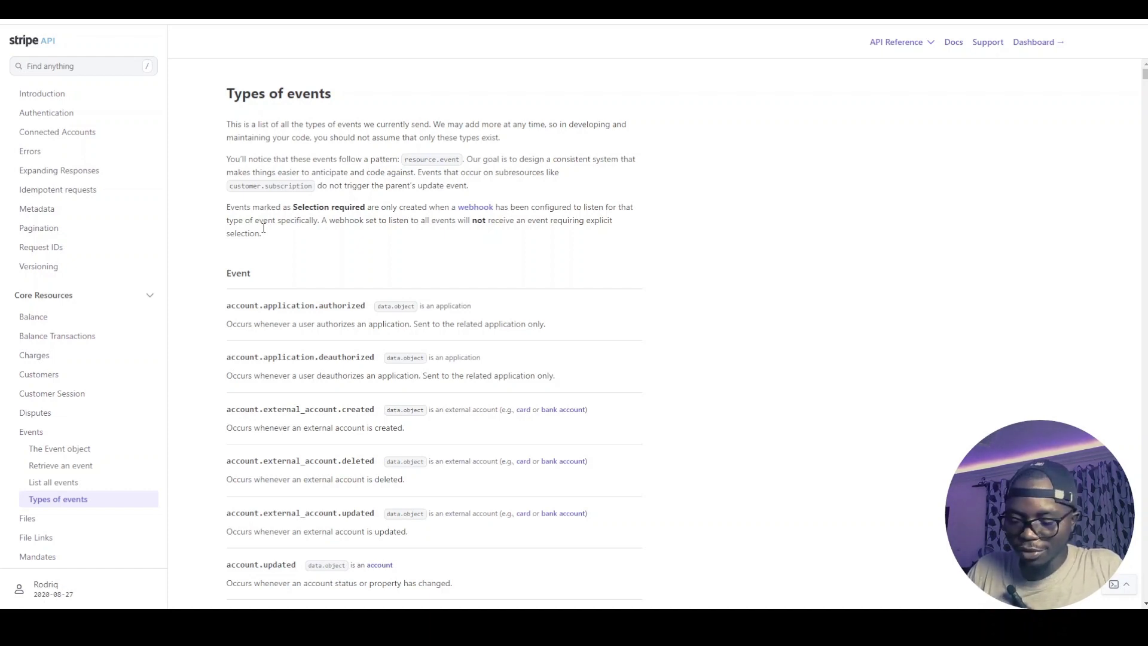
# Highlight the checkout.session.completed event and its description in the event types list
pyautogui.scroll(-20, 380, 329)
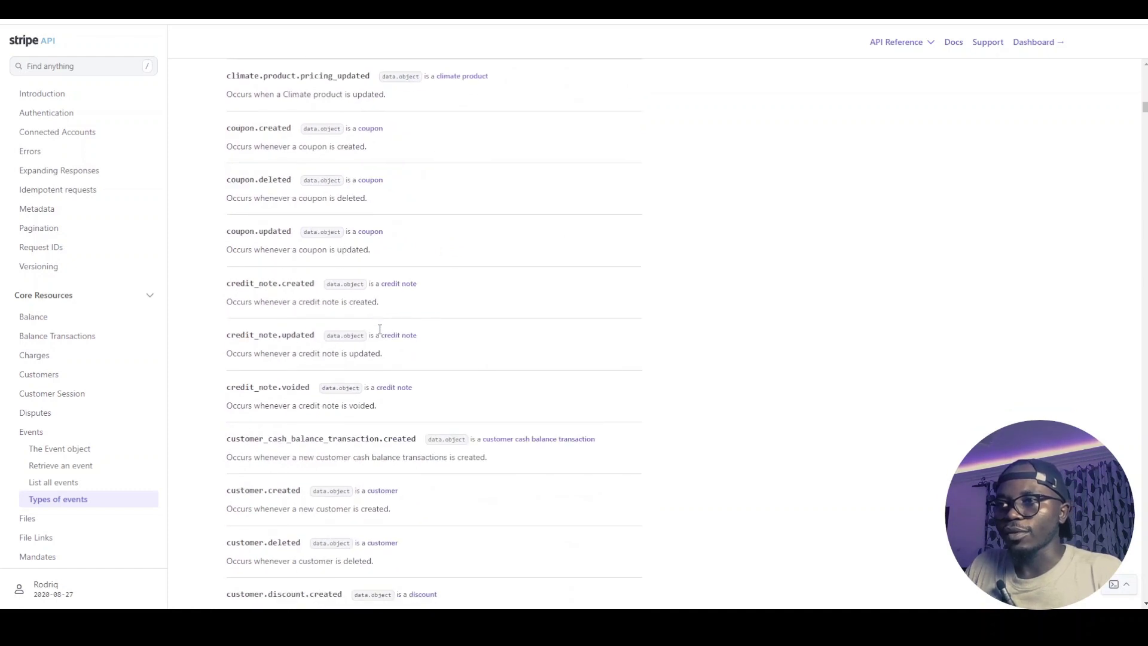
pyautogui.scroll(9, 379, 328)
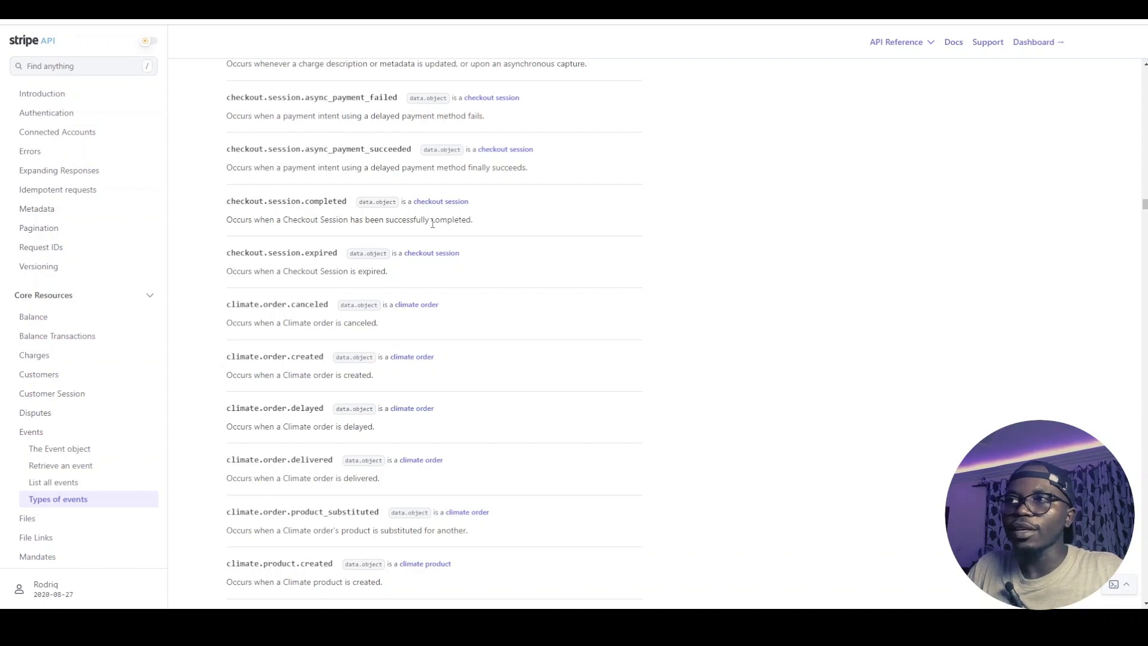
pyautogui.moveTo(227, 201); pyautogui.dragTo(430, 222)
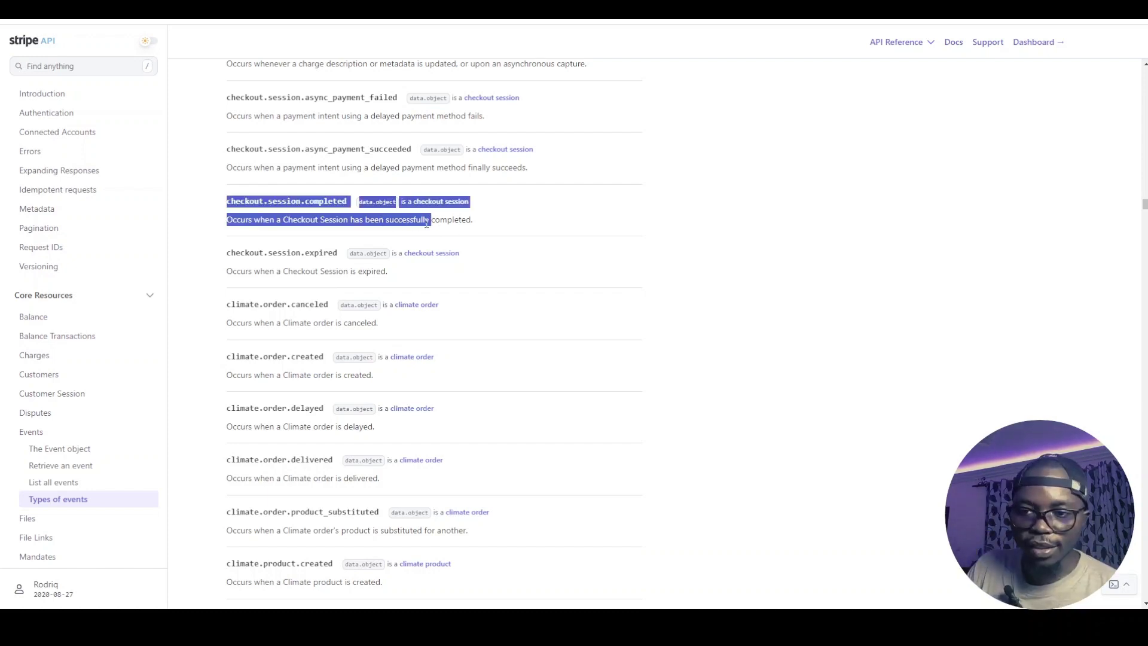
pyautogui.click(465, 225)
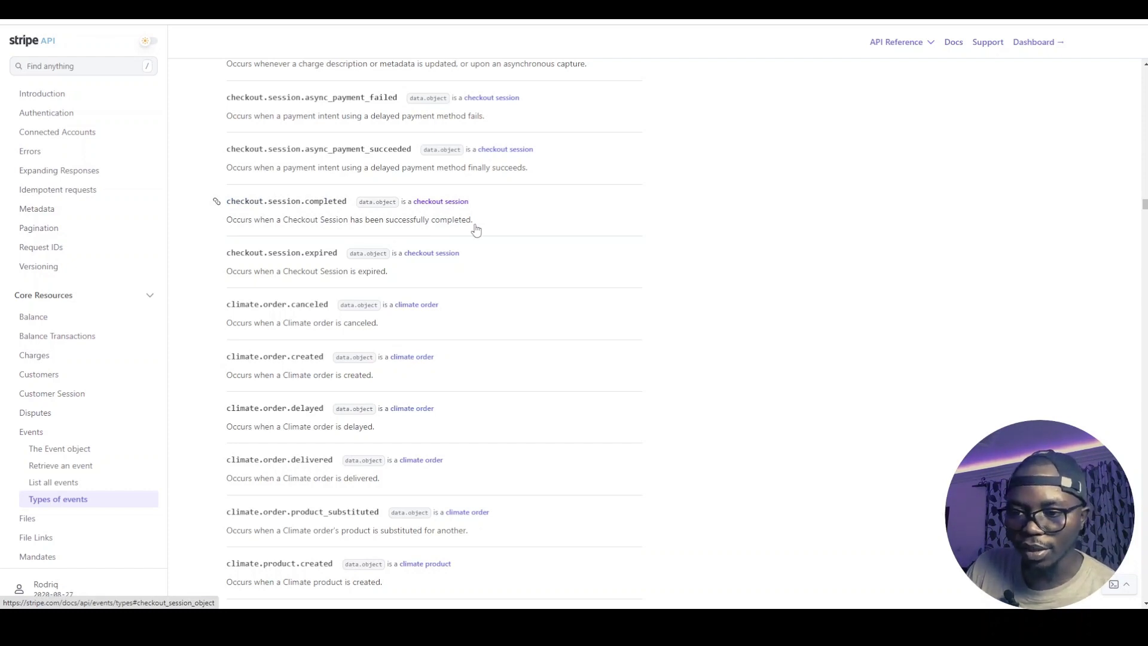
# Browse the Checkout Session object reference, then pick out the Stripe box in the diagram
pyautogui.click(293, 219)
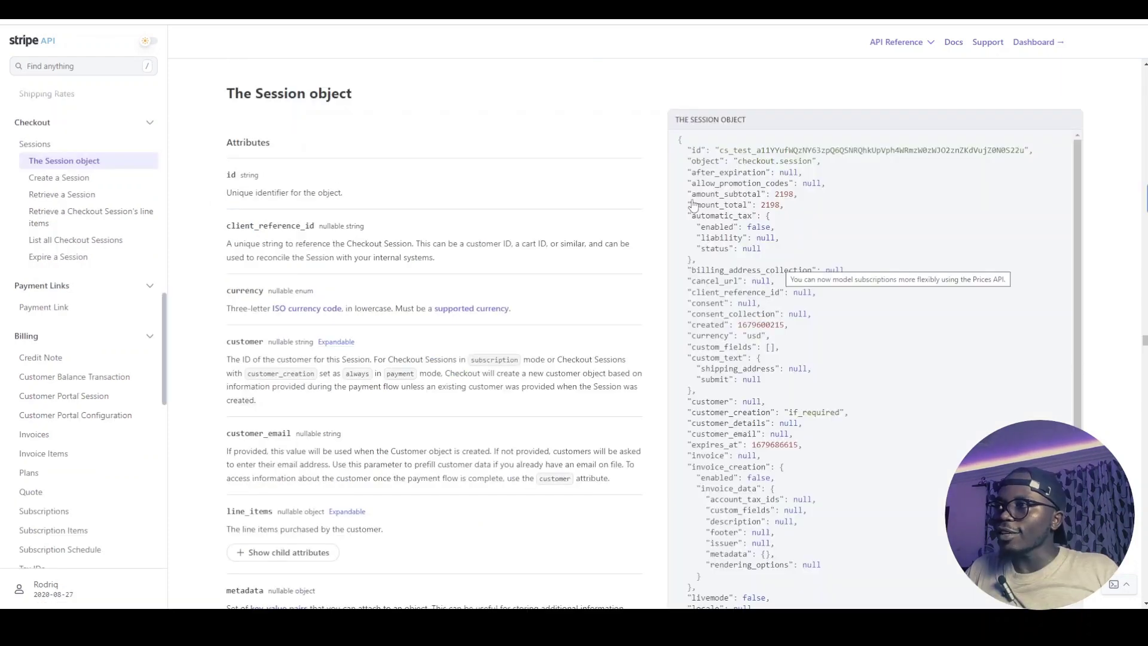
pyautogui.scroll(-5, 721, 297)
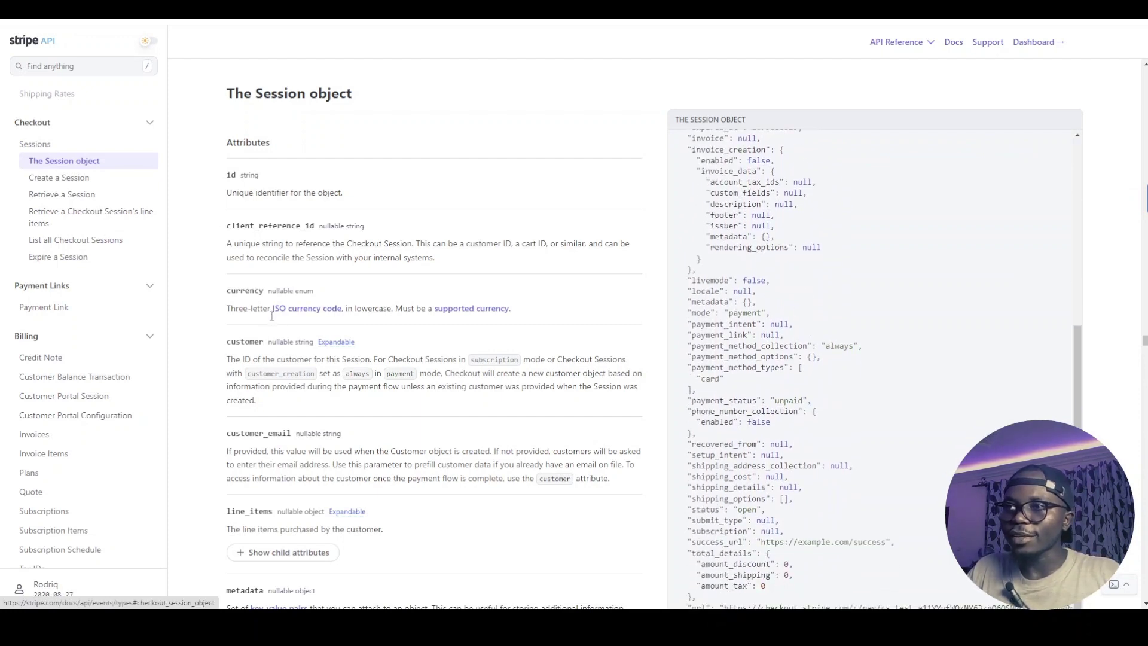
pyautogui.scroll(-8, 800, 408)
pyautogui.scroll(8, 687, 220)
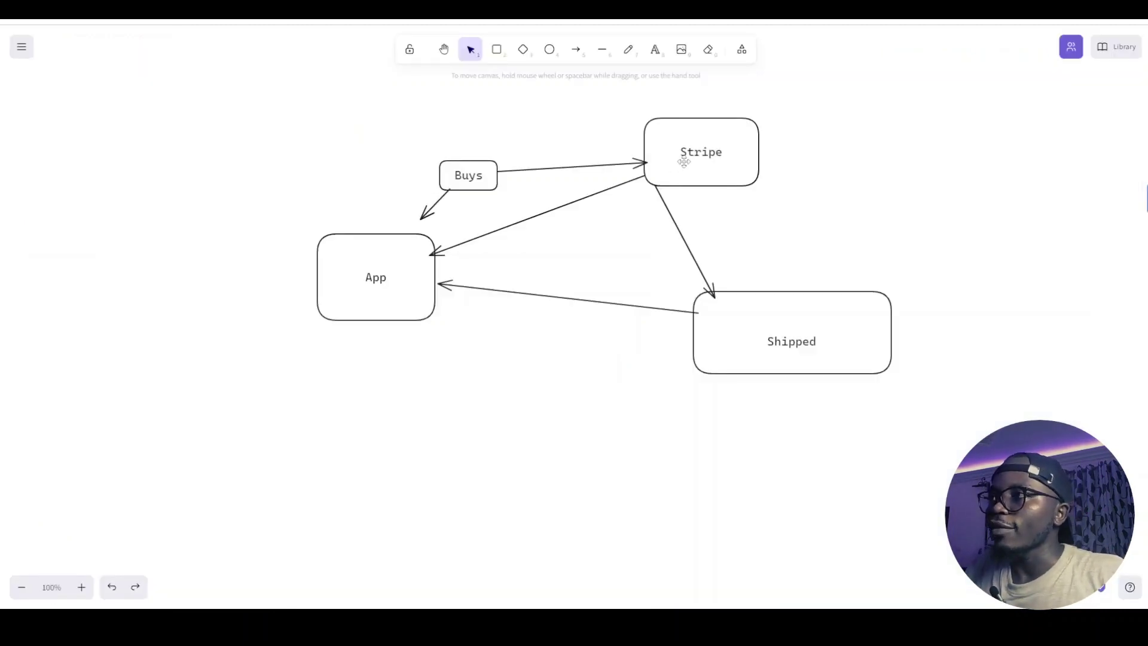
pyautogui.click(683, 161)
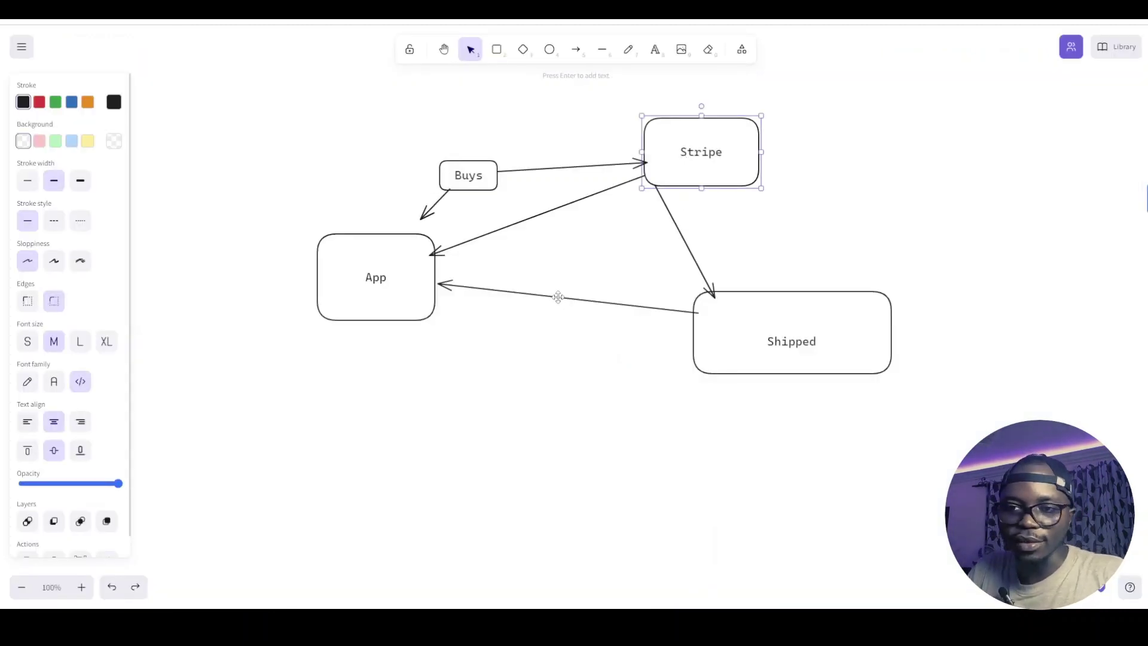
pyautogui.click(522, 306)
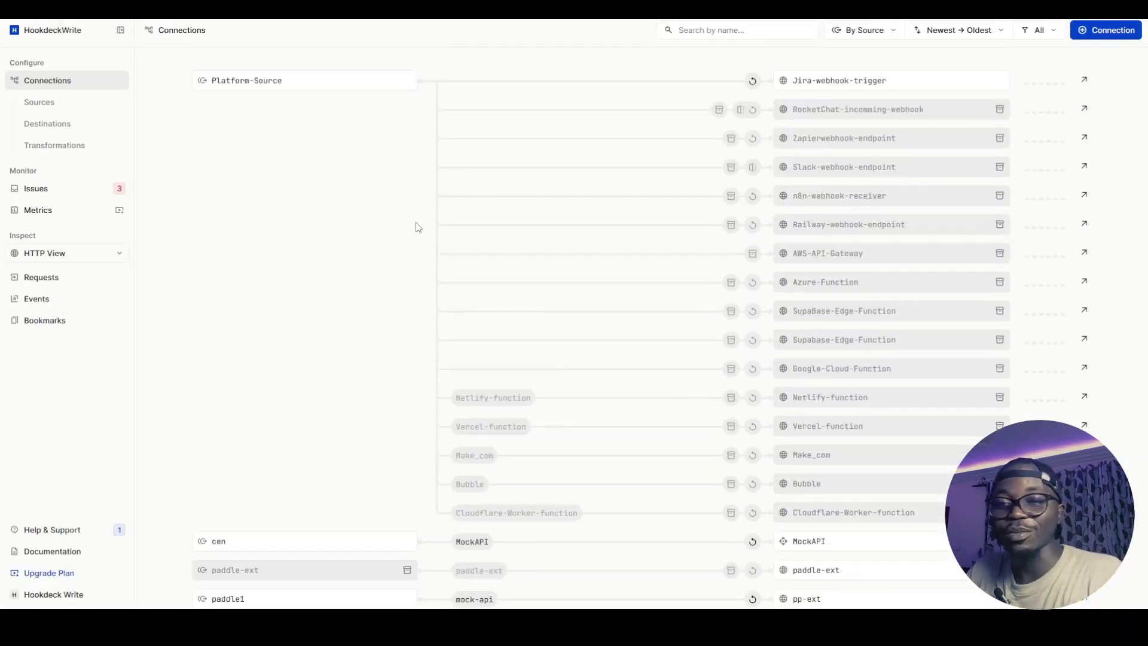
# Copy the Hookdeck Console's hkdk.events request URL and return to the Stripe dashboard
pyautogui.scroll(-15, 699, 250)
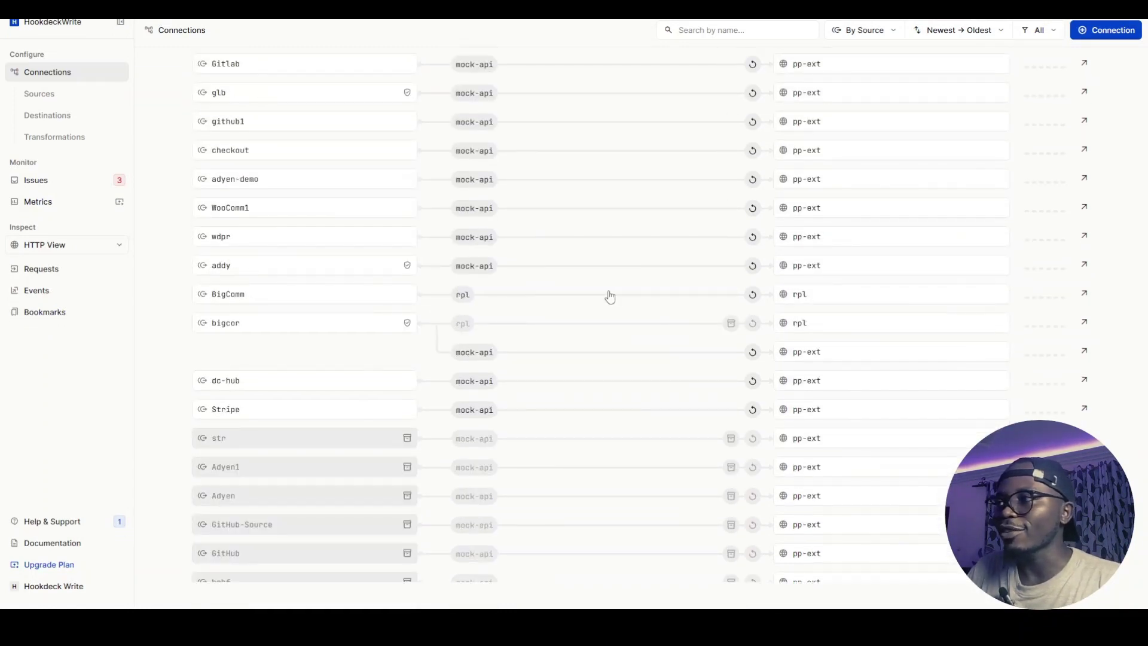
pyautogui.scroll(7, 459, 278)
pyautogui.scroll(9, 459, 278)
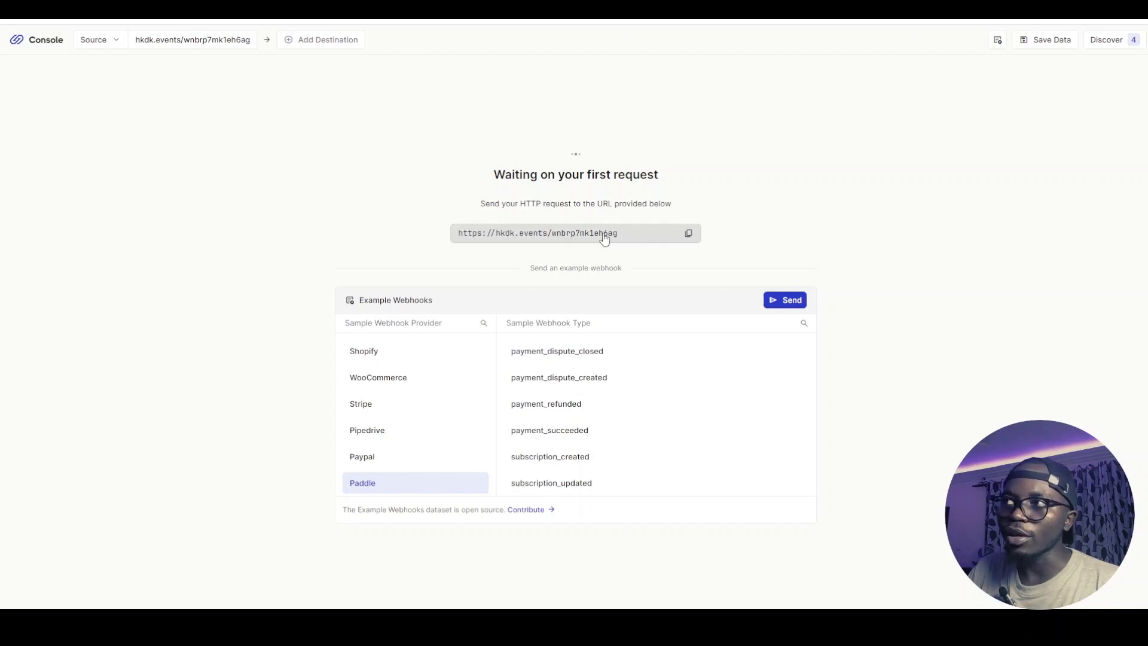
pyautogui.click(689, 234)
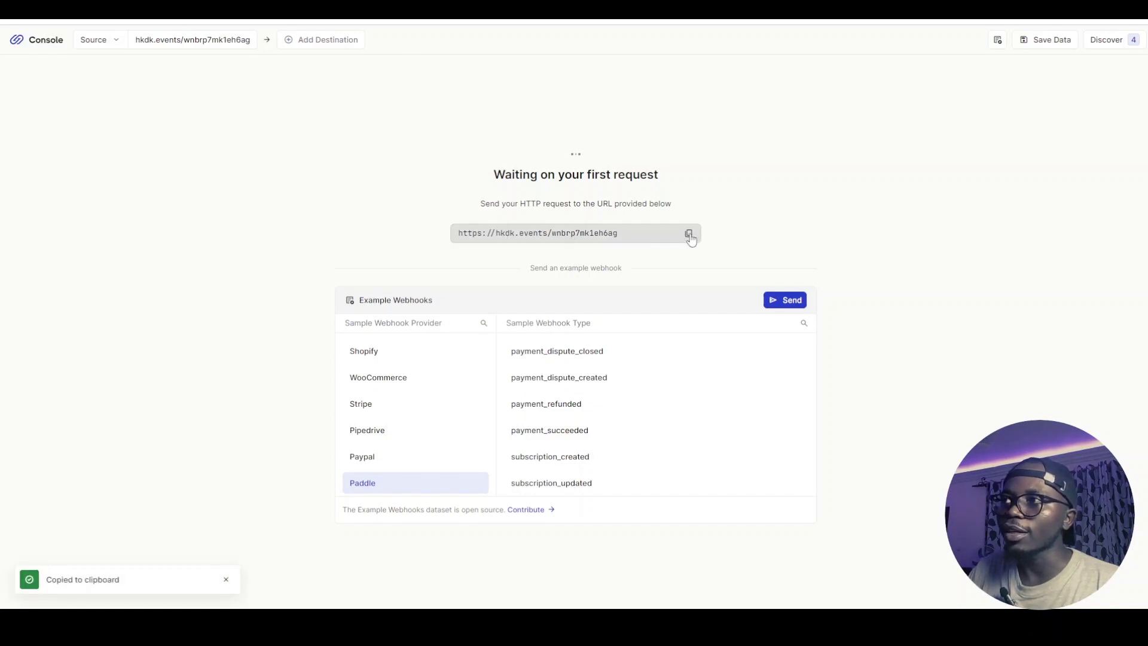
pyautogui.hotkey('ctrl', 'Tab')
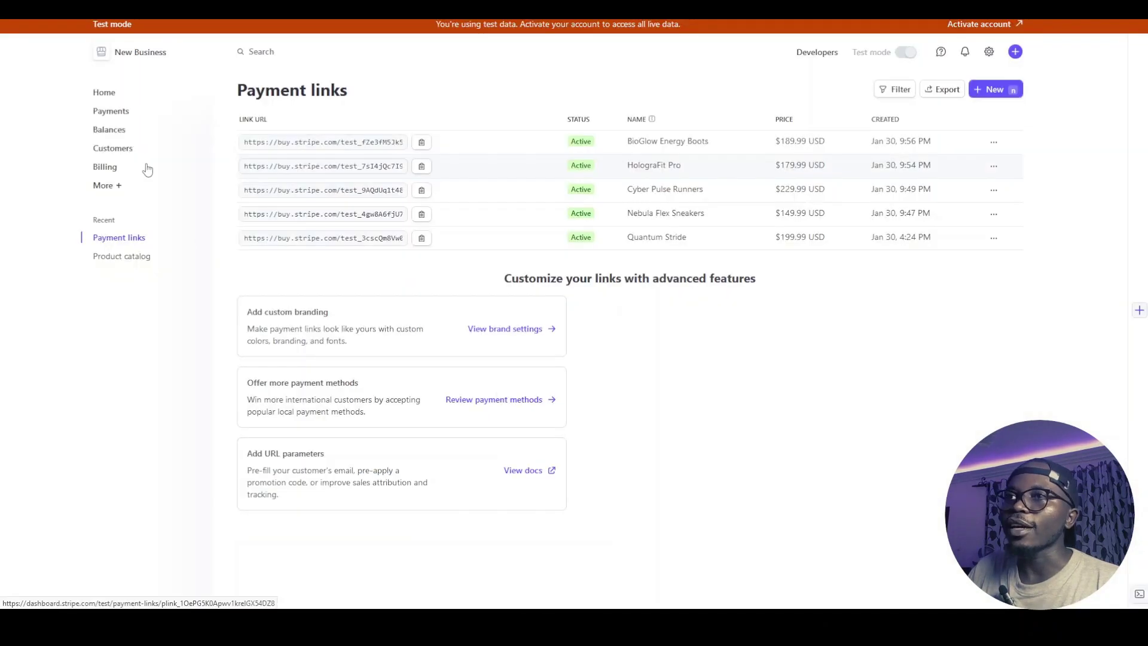
# Add a Stripe webhook endpoint using the pasted Hookdeck URL and show the events to send
pyautogui.click(817, 54)
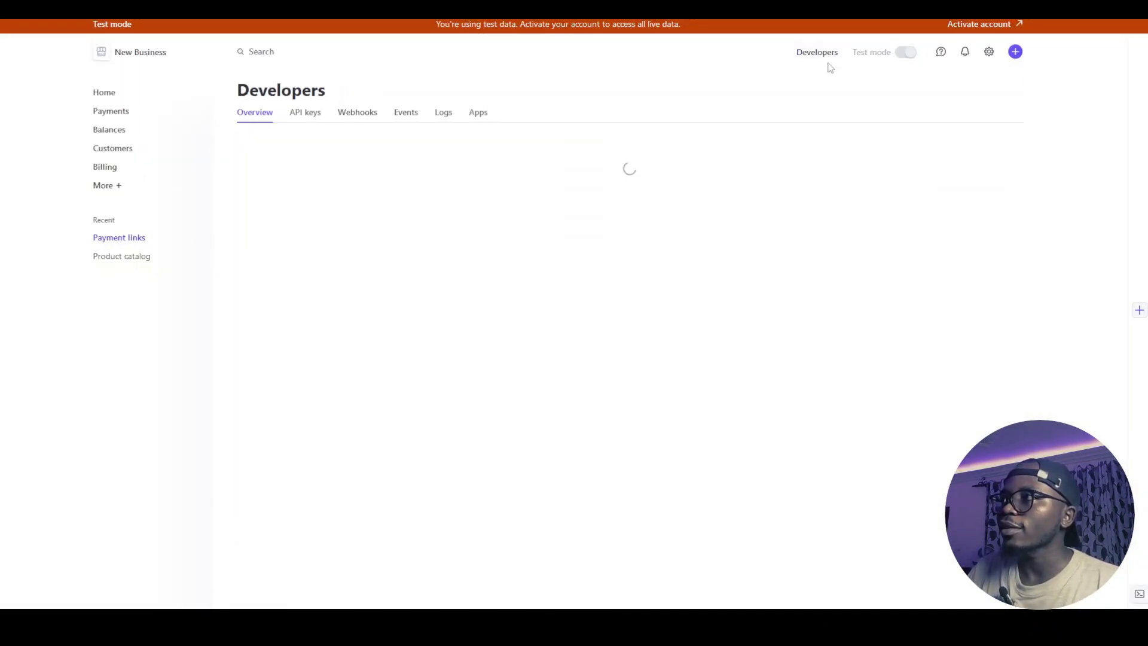
pyautogui.click(359, 117)
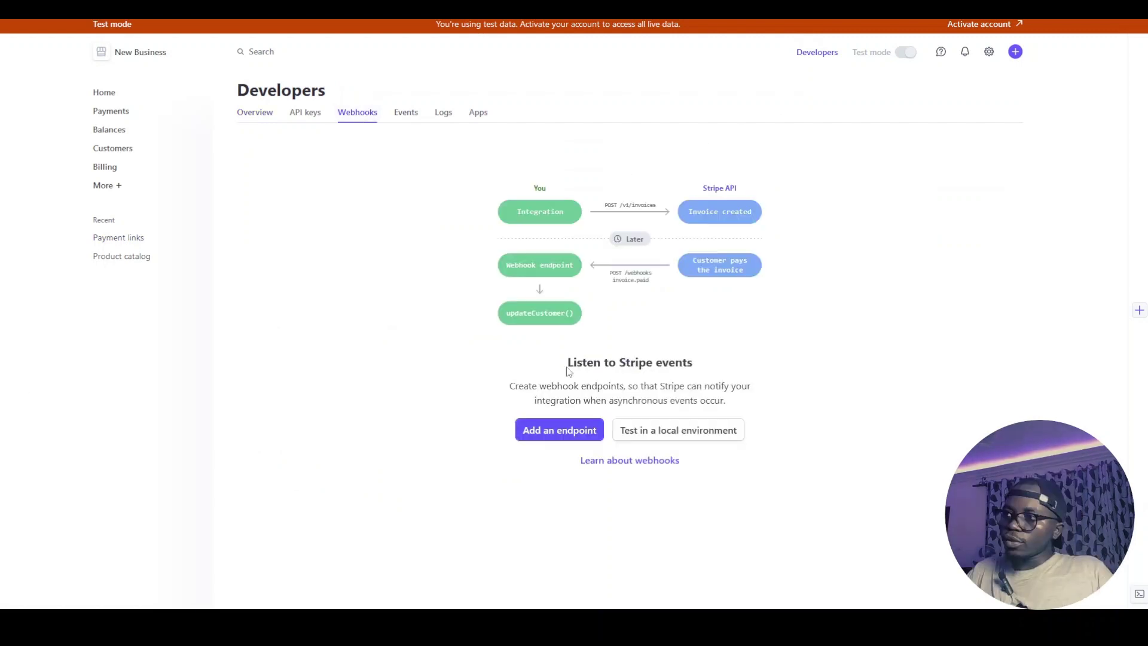
pyautogui.click(554, 435)
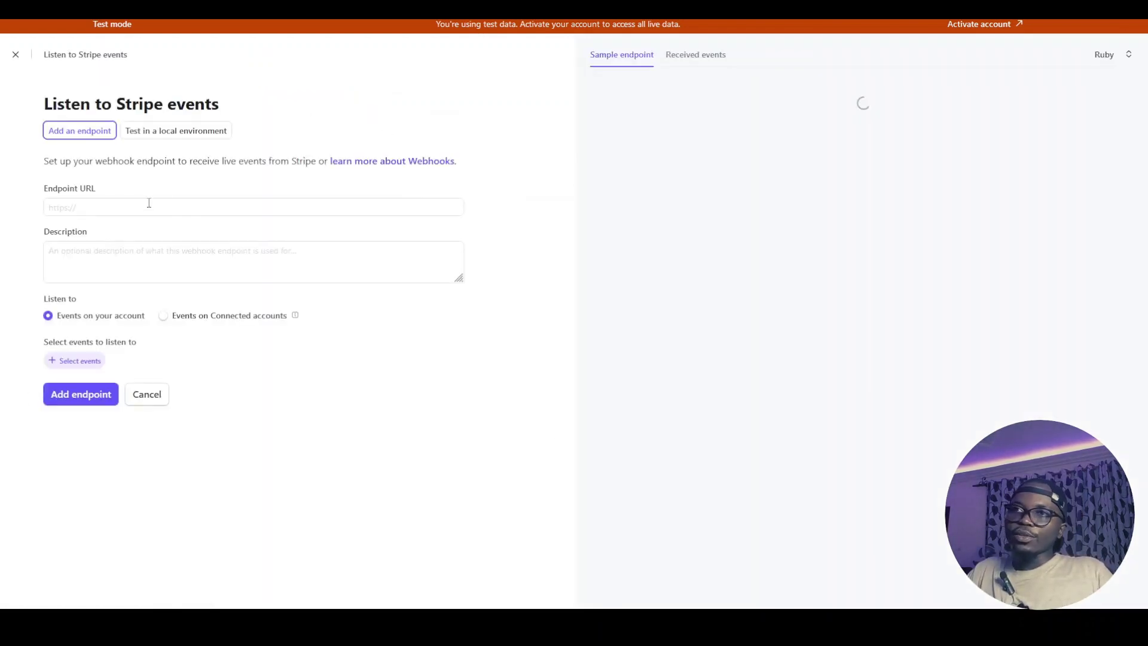
pyautogui.click(150, 207)
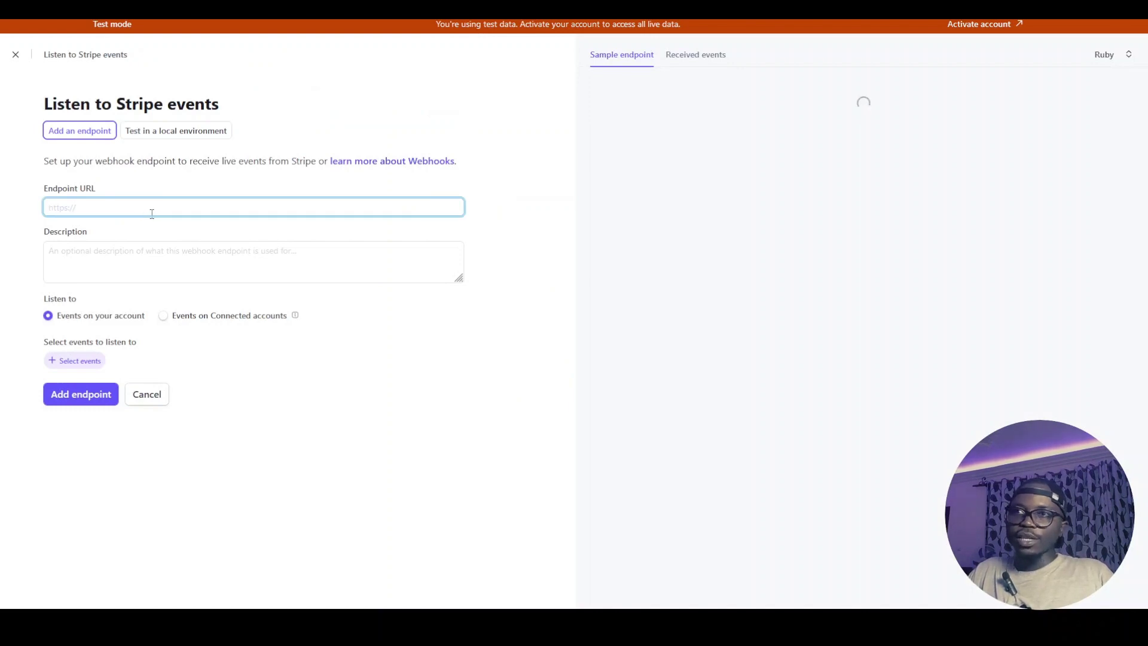
pyautogui.hotkey('ctrl', 'v')
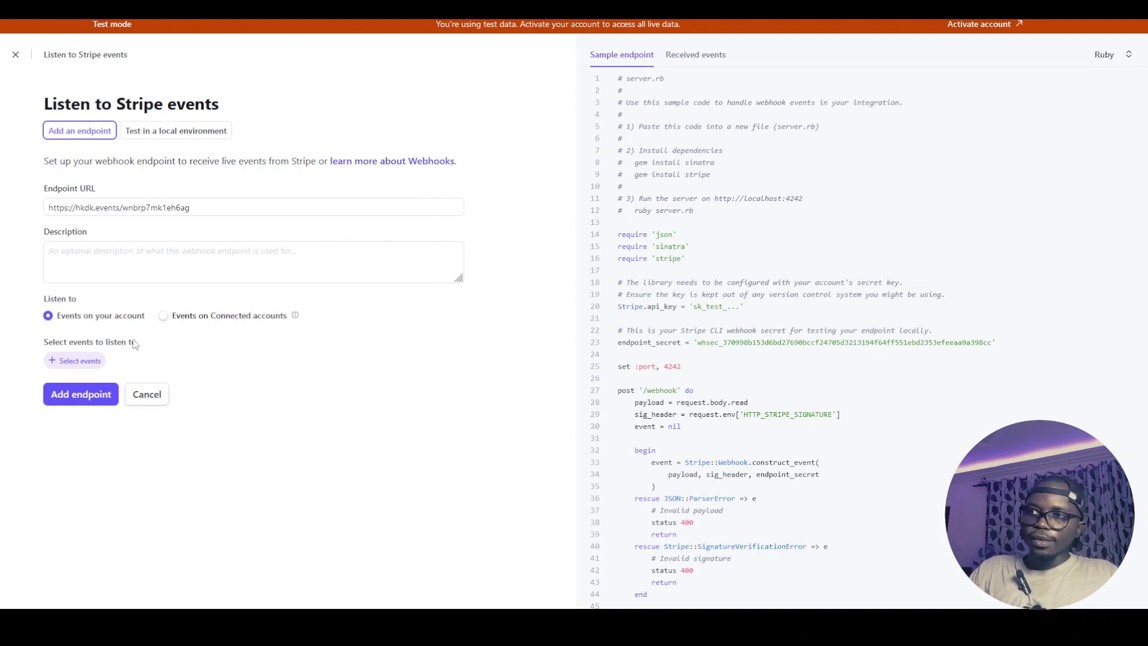
pyautogui.click(59, 362)
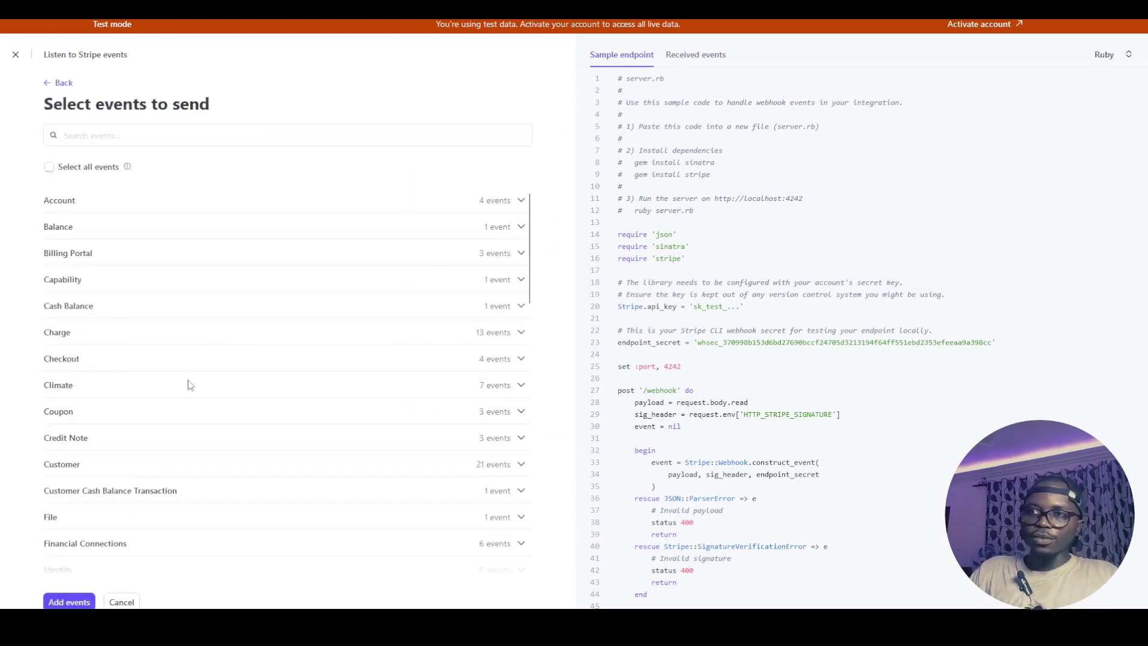
# Tick checkout.session.completed under Checkout, add it, and save the webhook endpoint
pyautogui.scroll(-2, 158, 419)
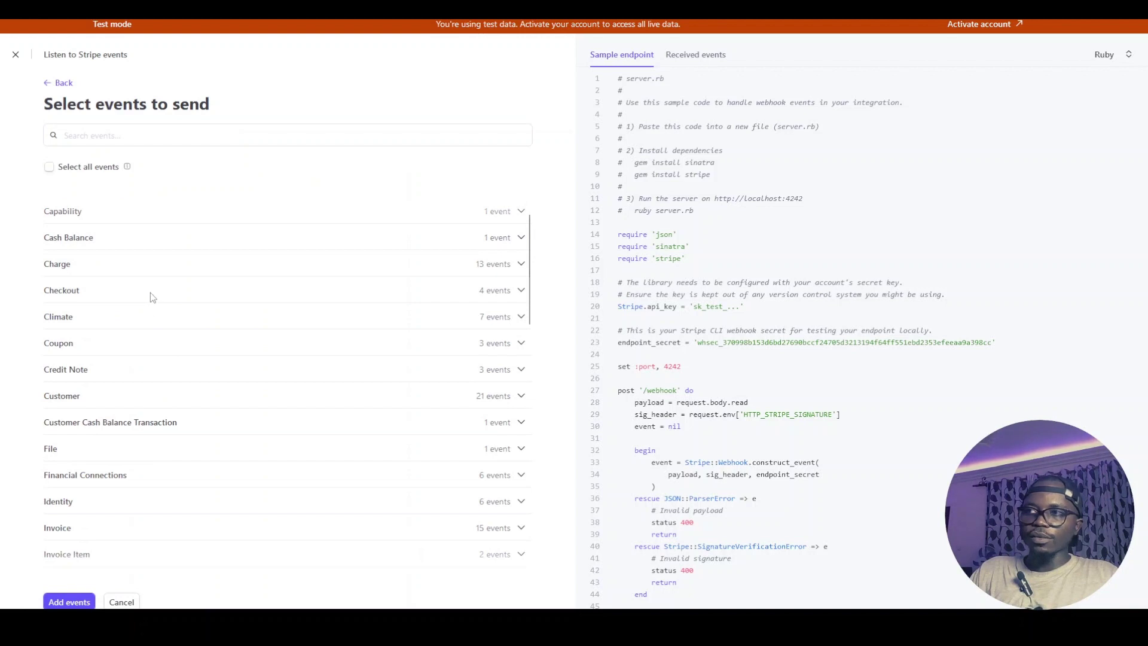
pyautogui.click(452, 300)
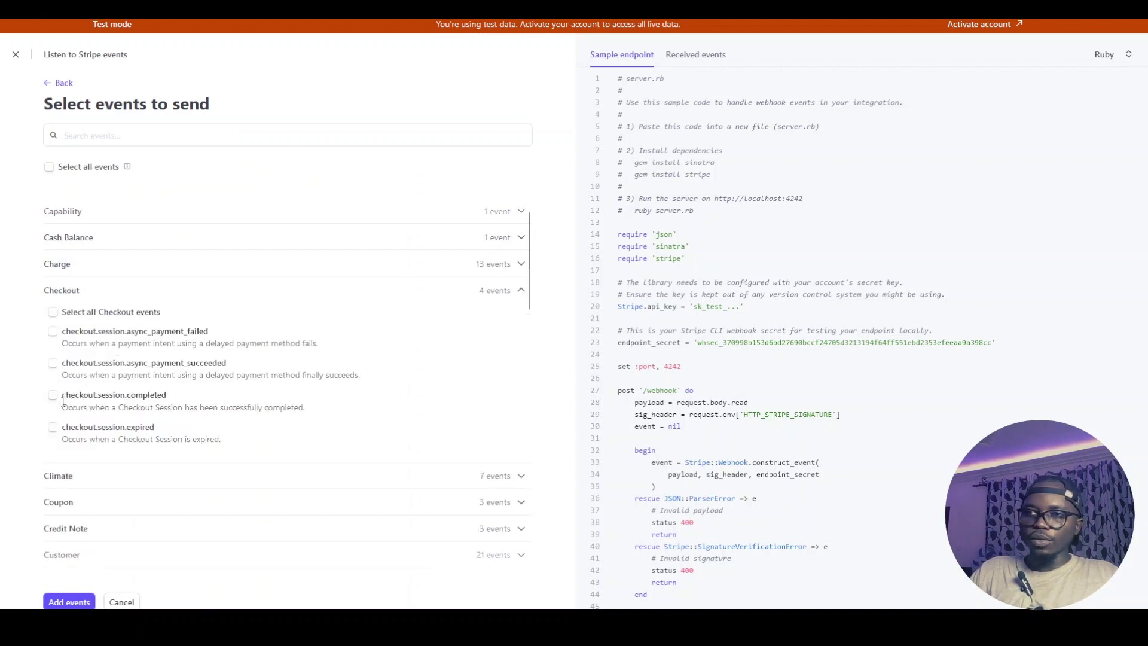
pyautogui.click(54, 395)
pyautogui.click(69, 601)
pyautogui.click(83, 415)
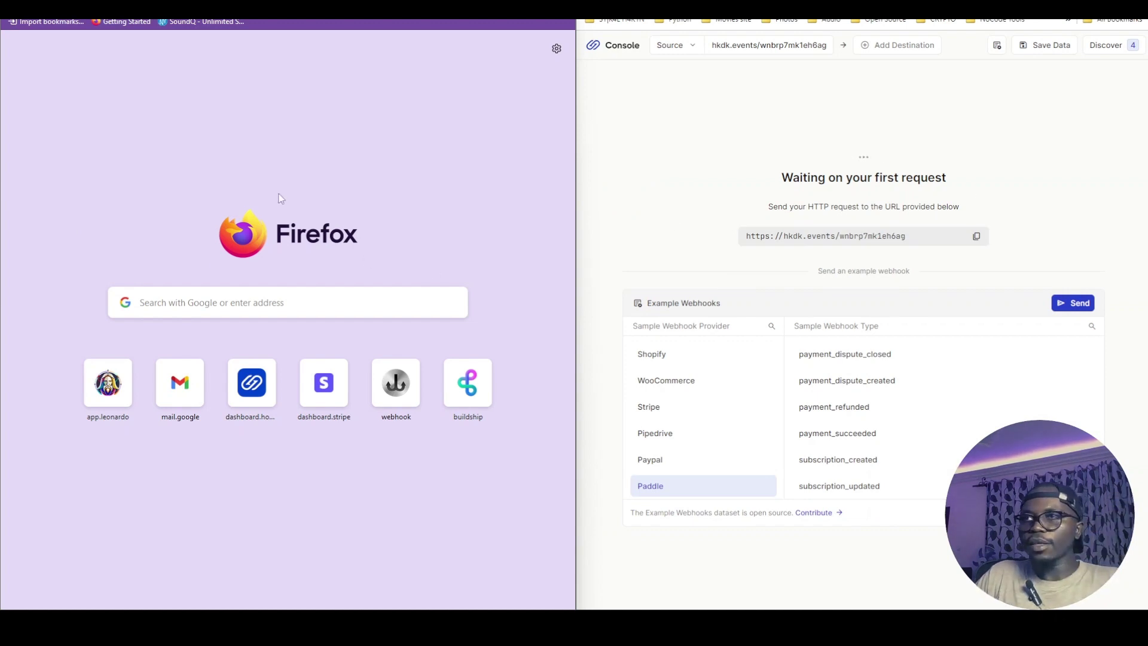
# Open the payment link and pay $189.99 for BioGlow Energy Boots with an email and test card
pyautogui.hotkey('ctrl', 'v')
pyautogui.hotkey('ctrl', 'v')
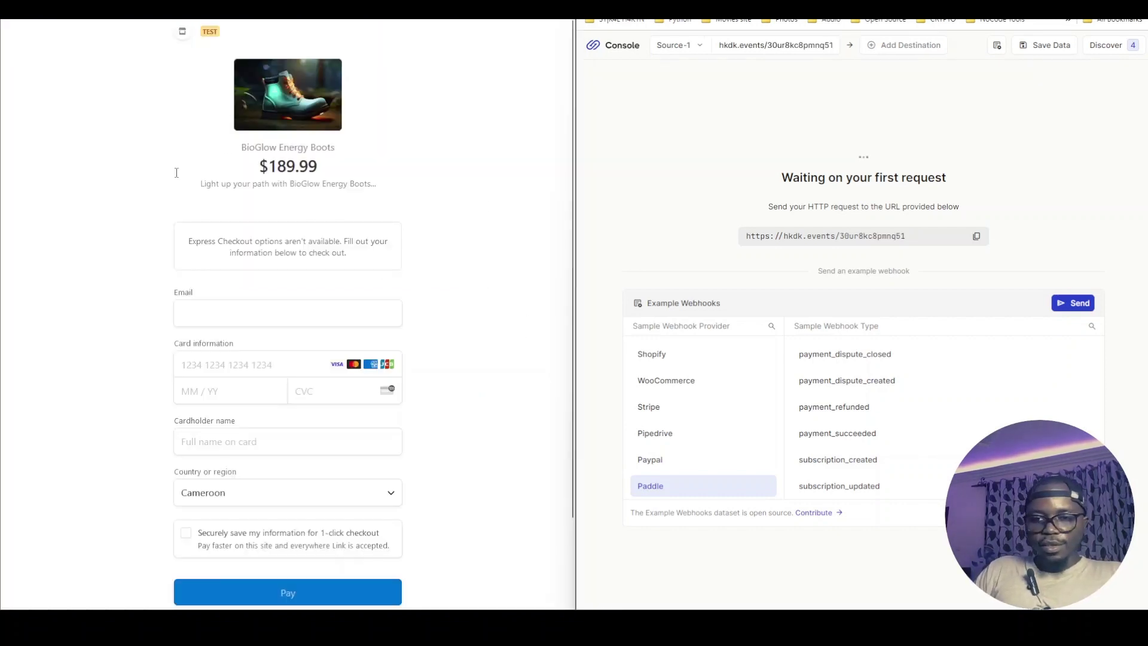
pyautogui.click(248, 311)
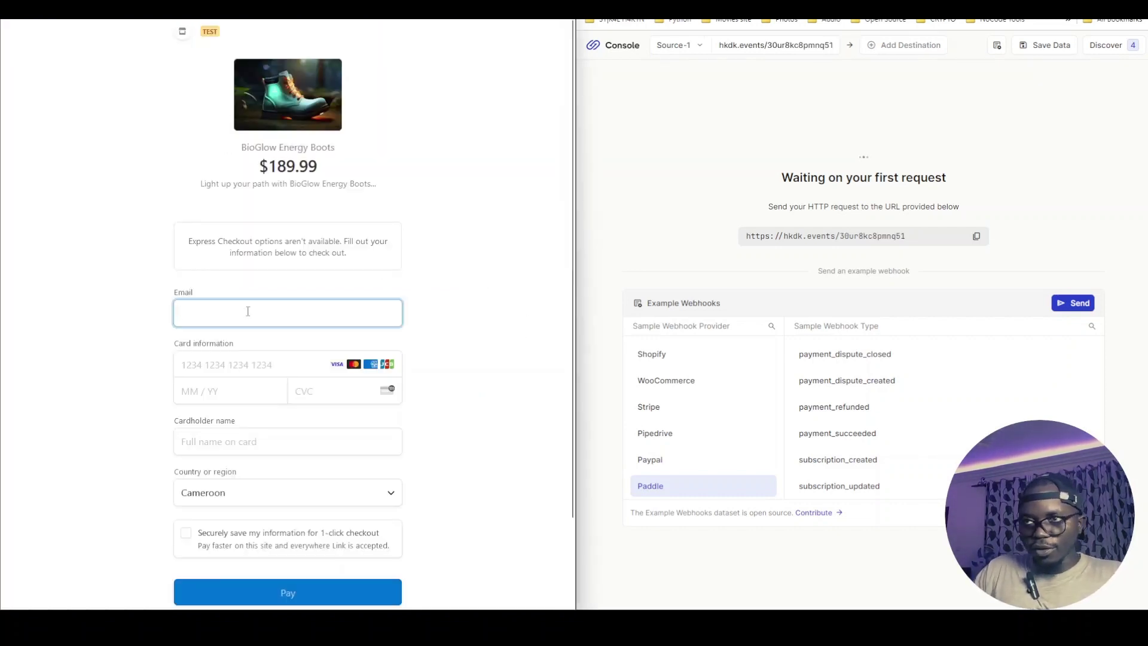
pyautogui.write('shjfhds@ksd.sd')
pyautogui.click(254, 377)
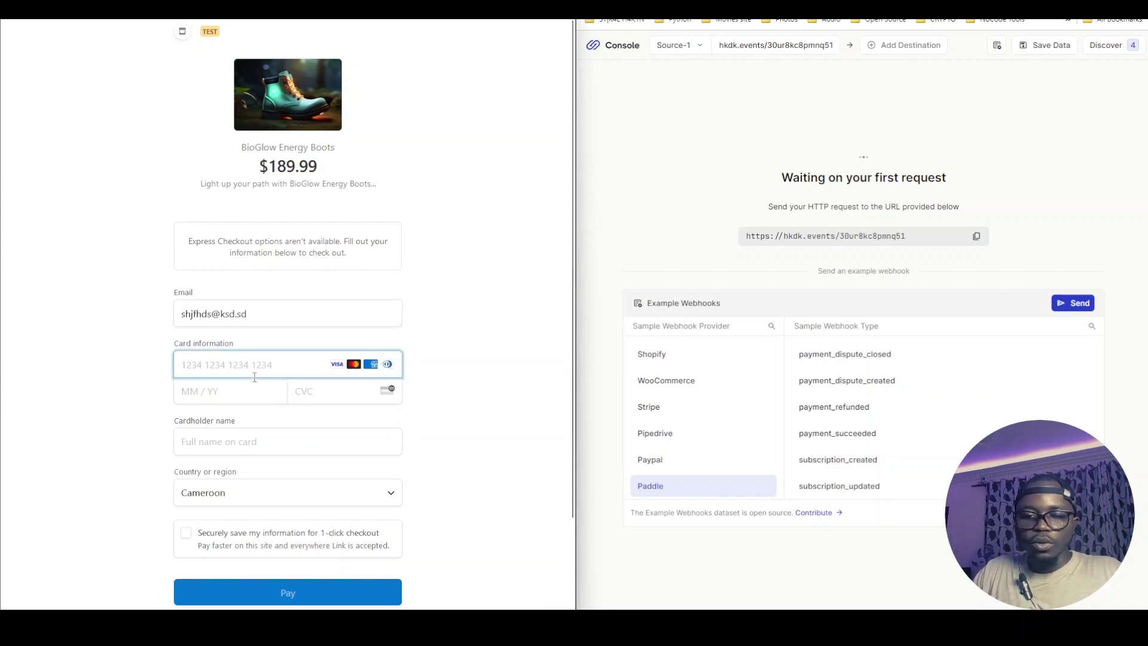
pyautogui.hotkey('ctrl', 'v')
pyautogui.click(249, 393)
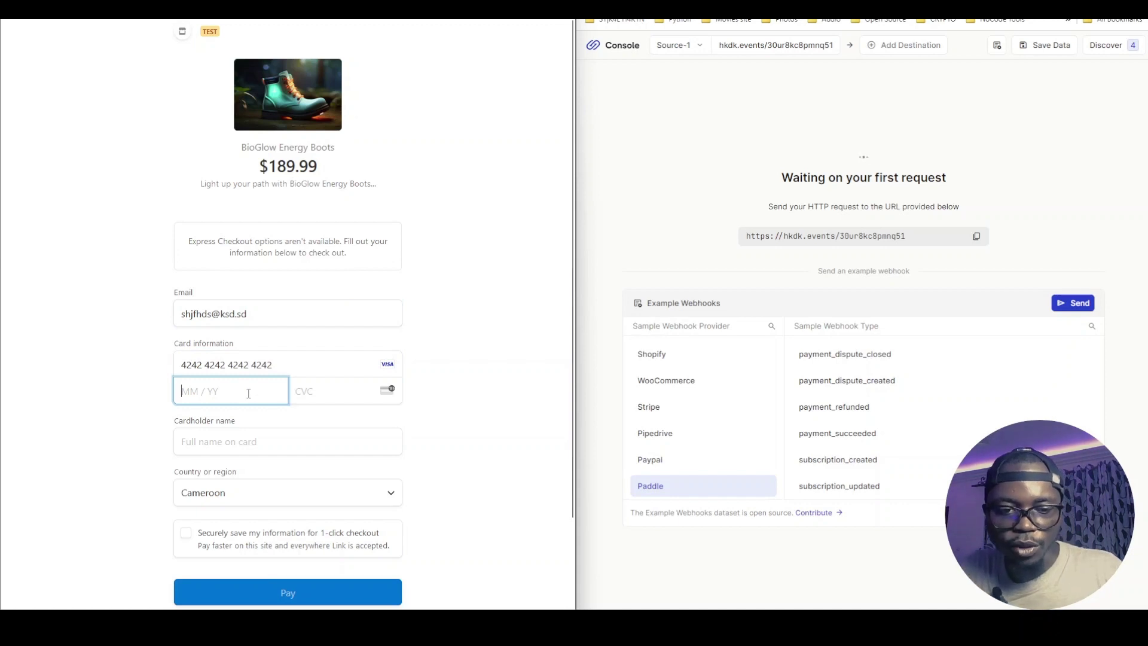
pyautogui.click(329, 587)
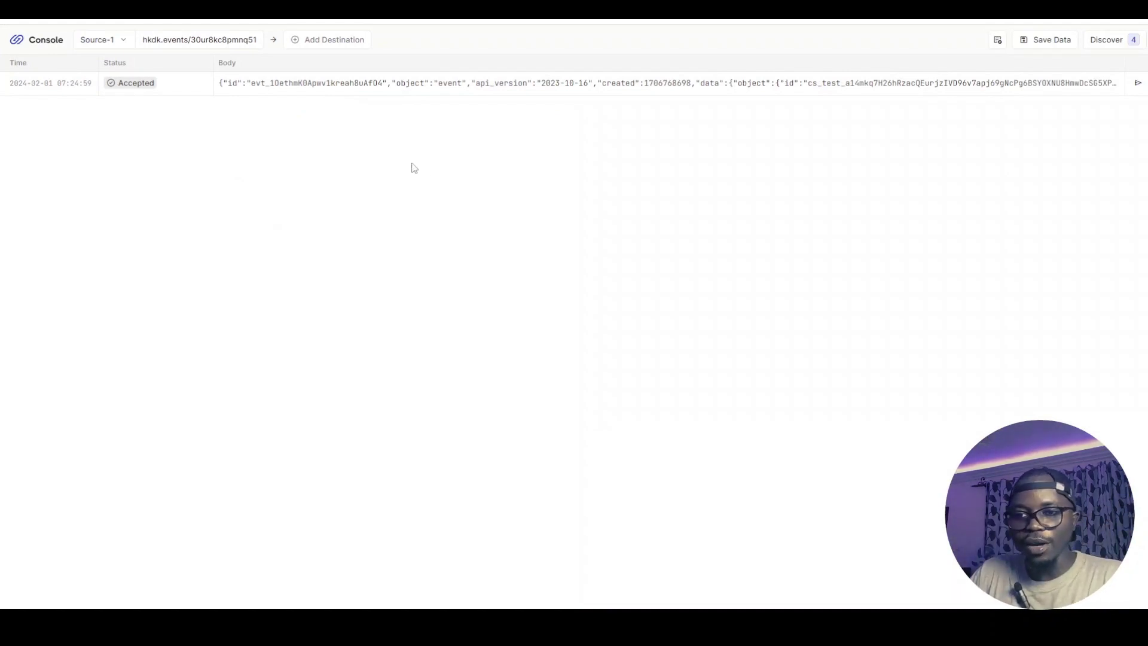
# Open the Accepted Stripe event, scroll its Request body, and copy the JSON body
pyautogui.click(321, 99)
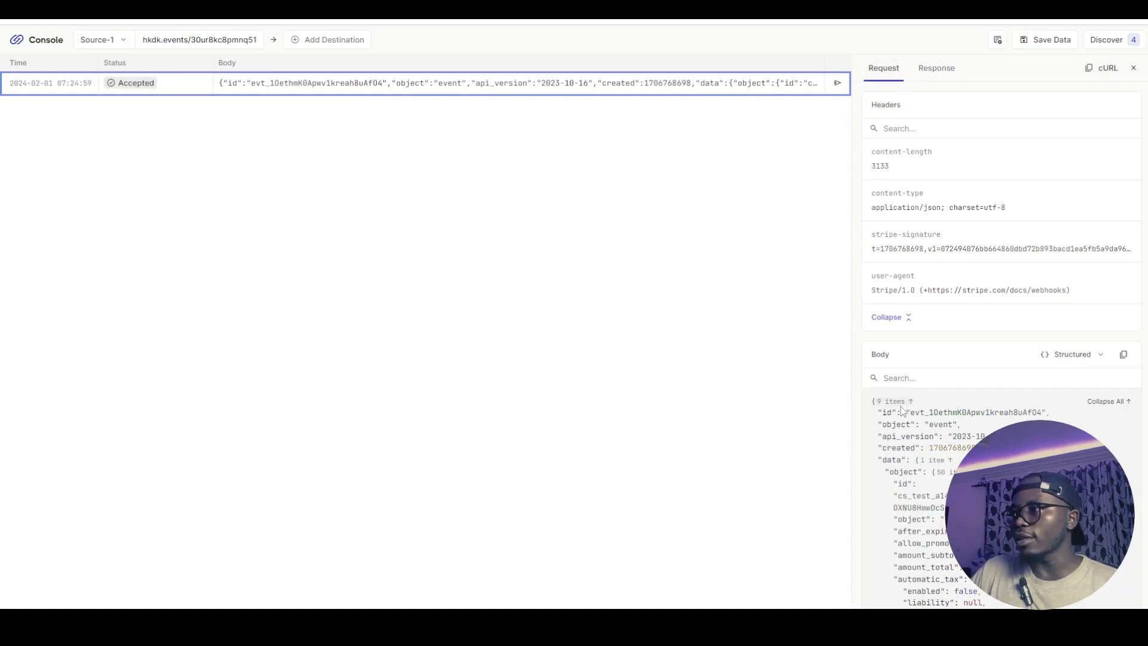
pyautogui.scroll(-20, 903, 411)
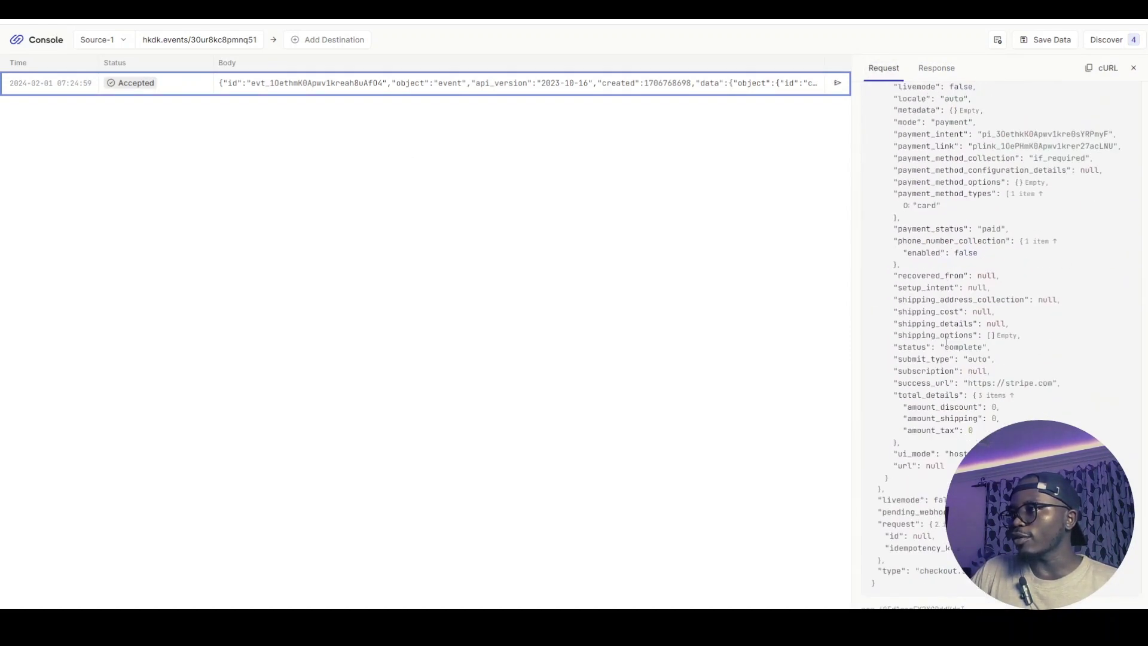
pyautogui.scroll(20, 947, 341)
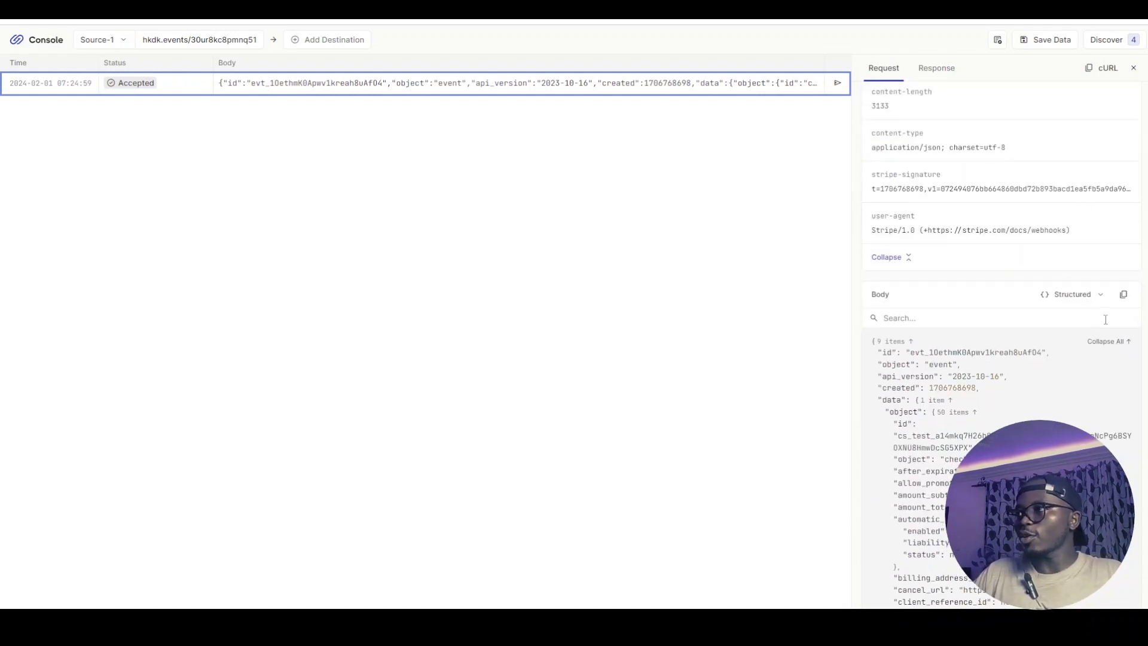
pyautogui.click(1123, 294)
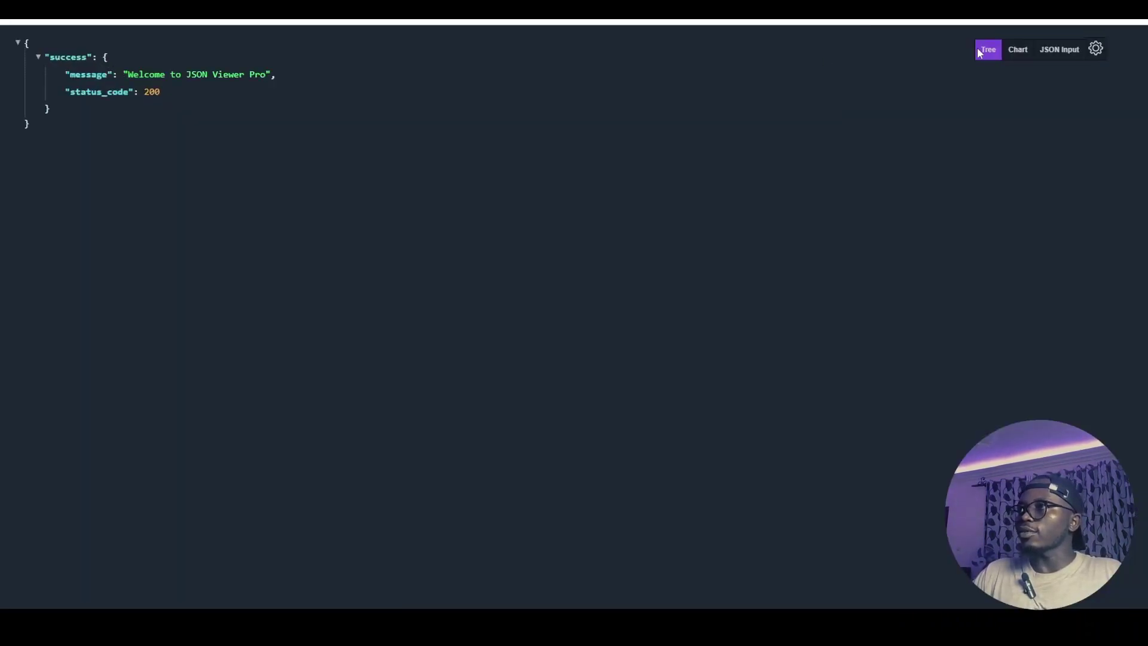
# Paste the copied Stripe event into JSON Viewer Pro, parse it, and select the event id
pyautogui.click(1057, 49)
pyautogui.click(367, 225)
pyautogui.hotkey('ctrl', 'a')
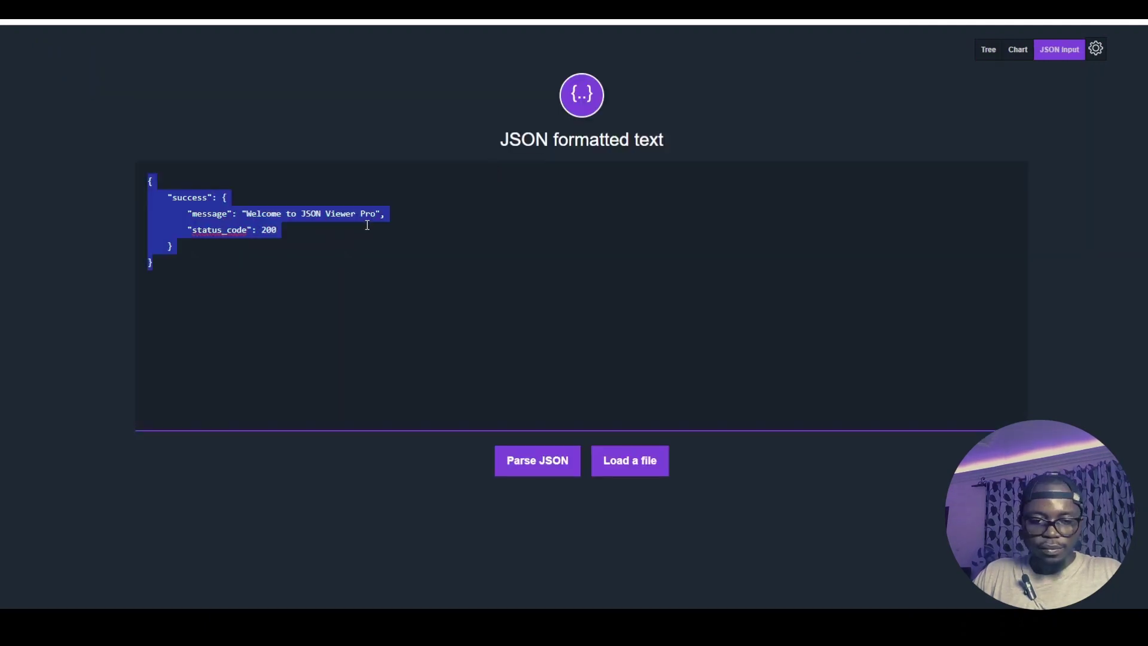
pyautogui.hotkey('ctrl', 'v')
pyautogui.click(529, 456)
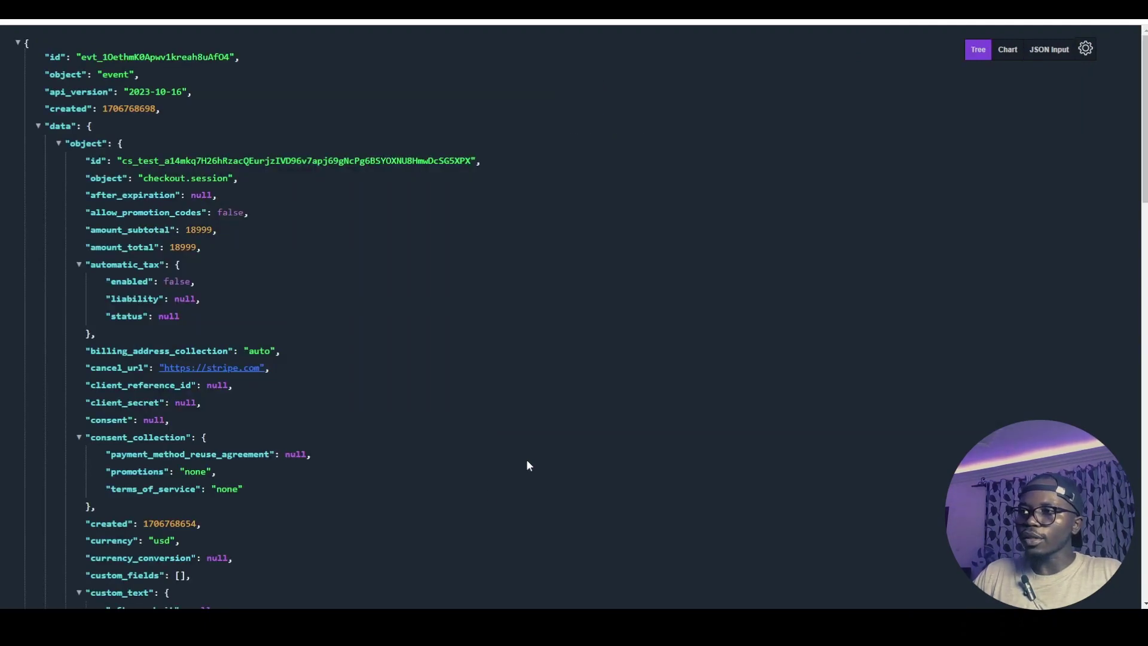
pyautogui.click(38, 125)
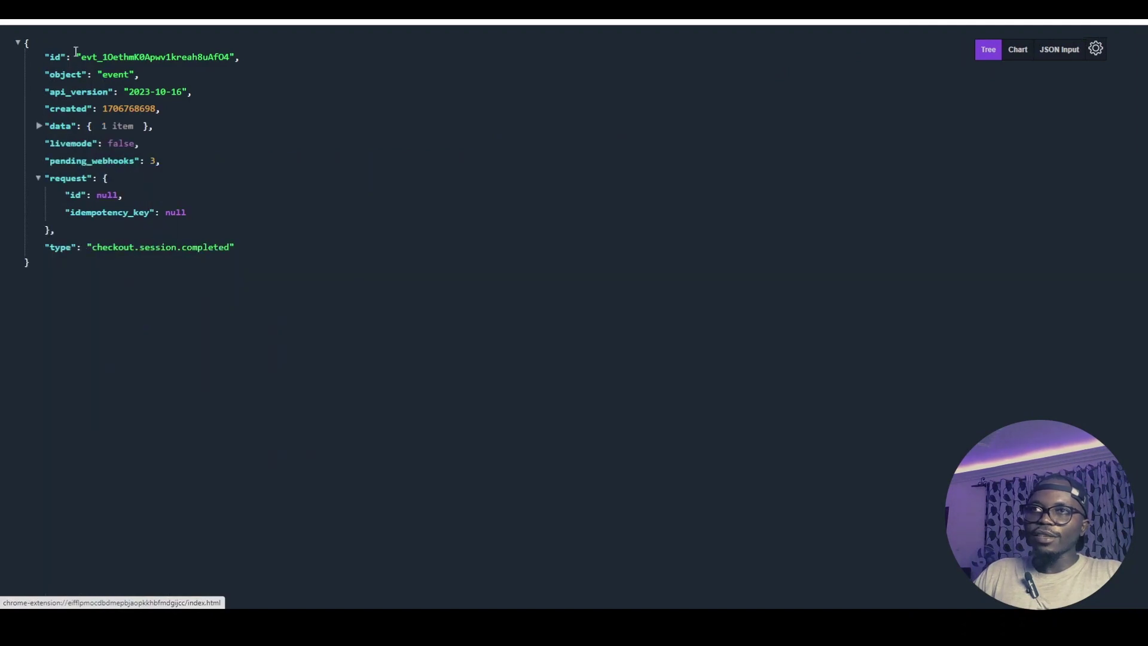
pyautogui.moveTo(46, 53); pyautogui.dragTo(243, 59)
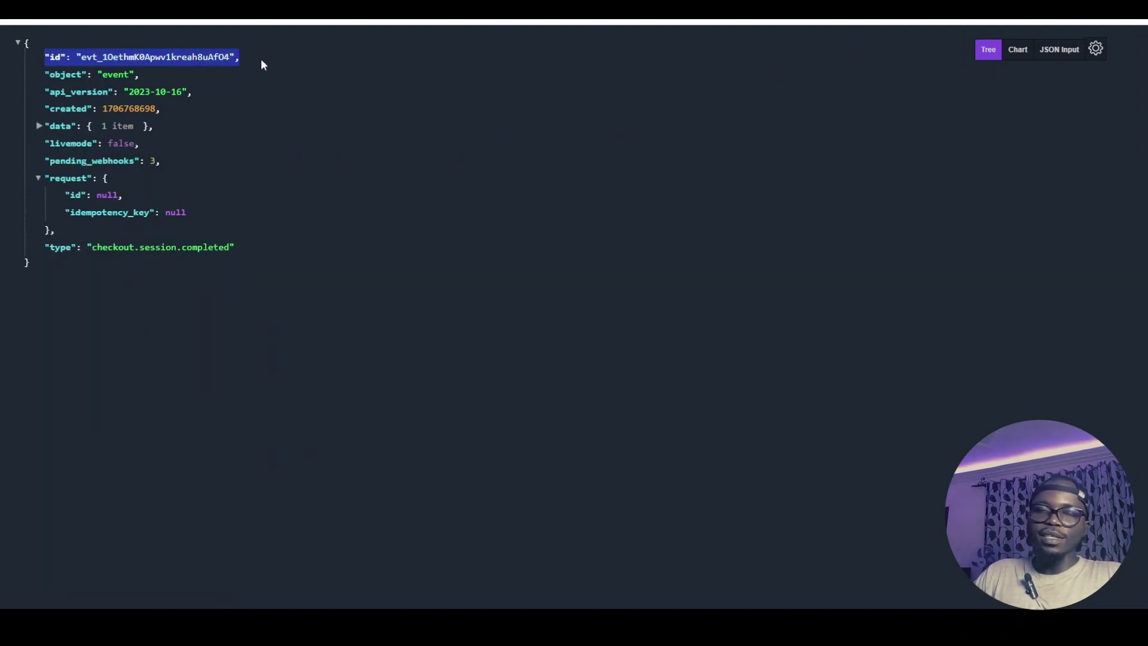
pyautogui.click(254, 153)
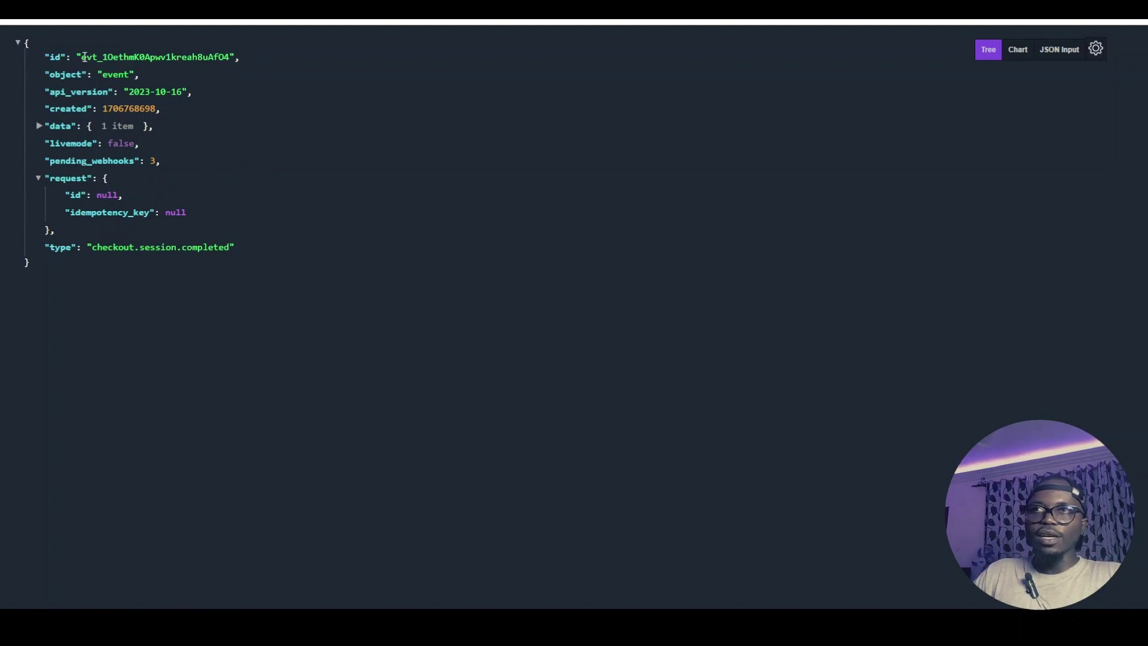
pyautogui.moveTo(81, 56); pyautogui.dragTo(221, 56)
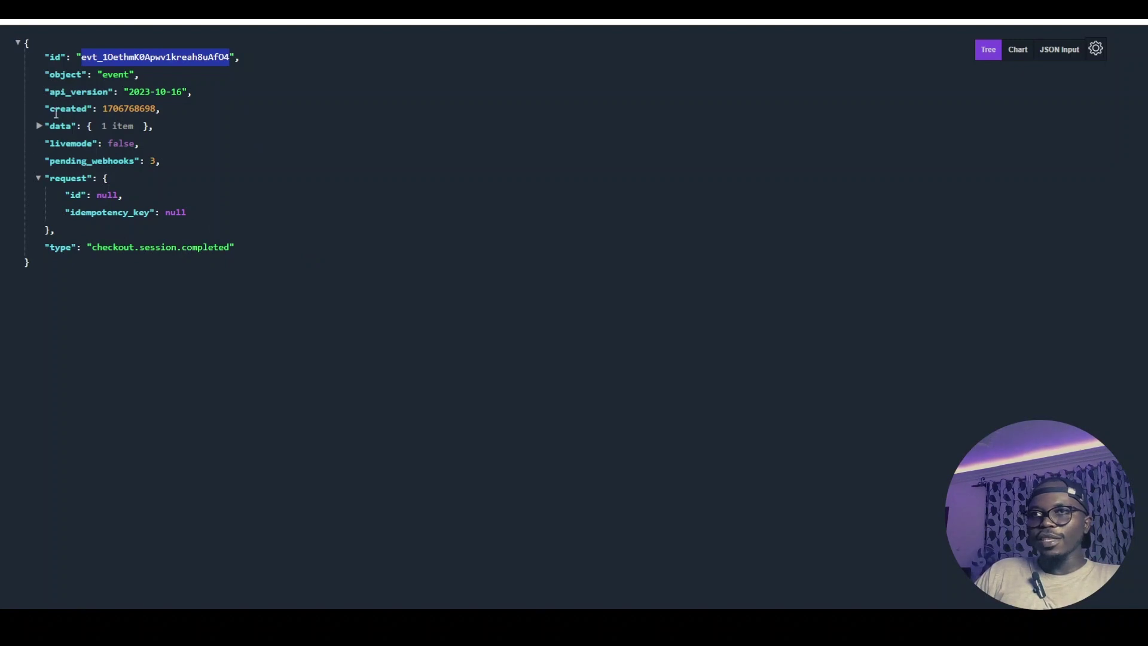
# Expand the data object and browse the checkout session, toggling the customer's address node
pyautogui.click(38, 126)
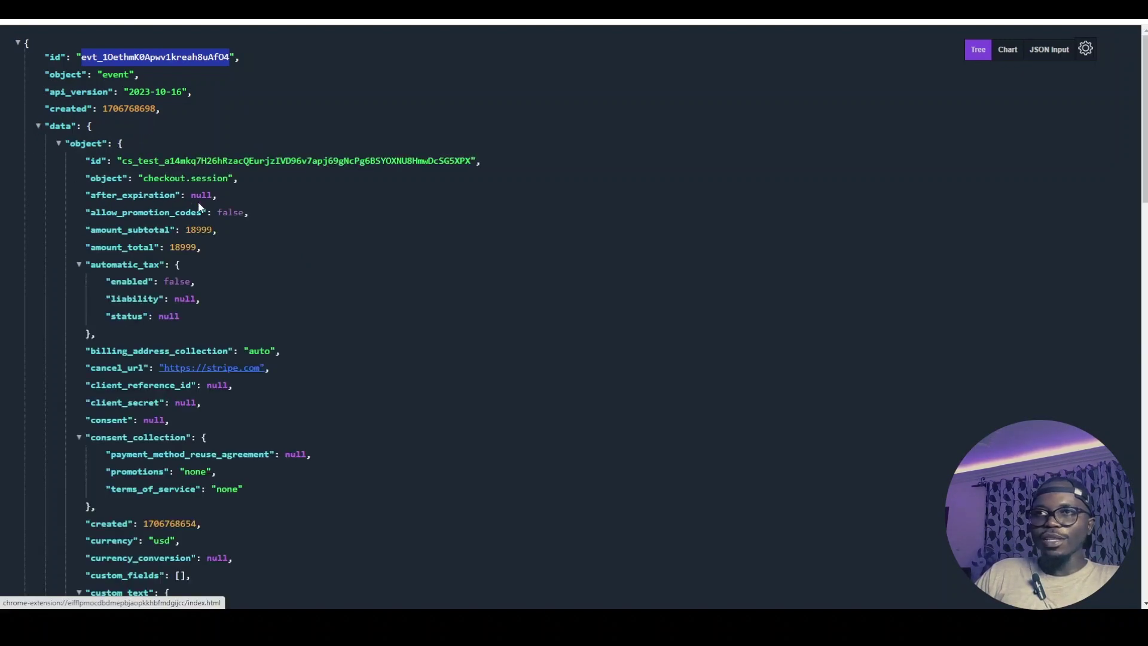
pyautogui.scroll(-4, 118, 162)
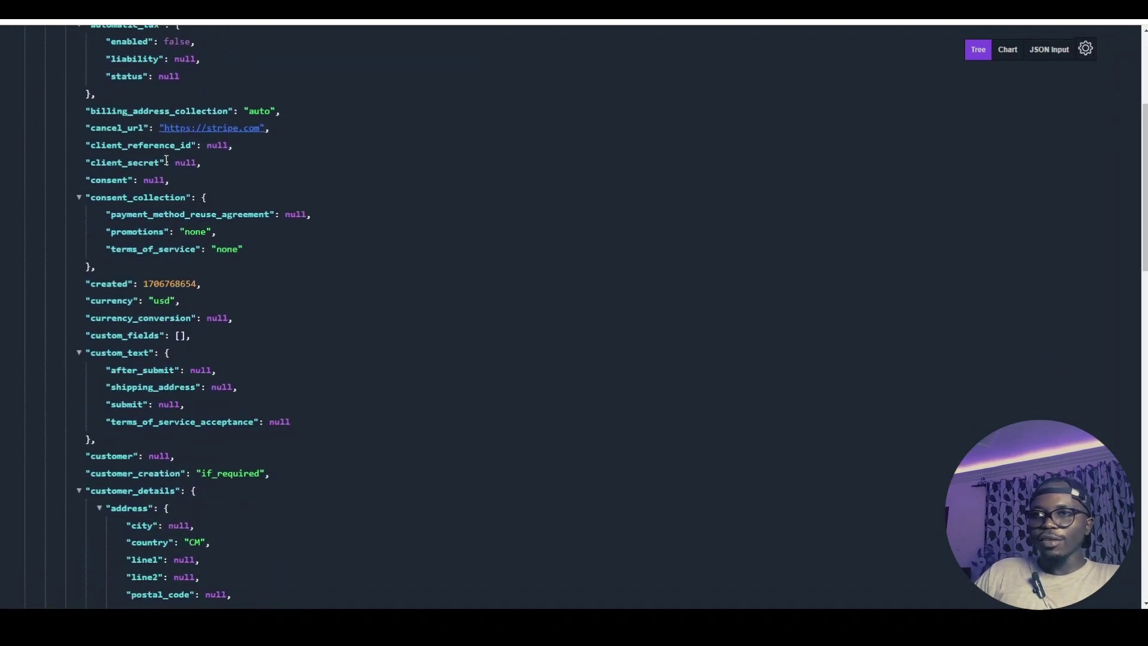
pyautogui.scroll(-1, 166, 160)
pyautogui.scroll(-3, 127, 309)
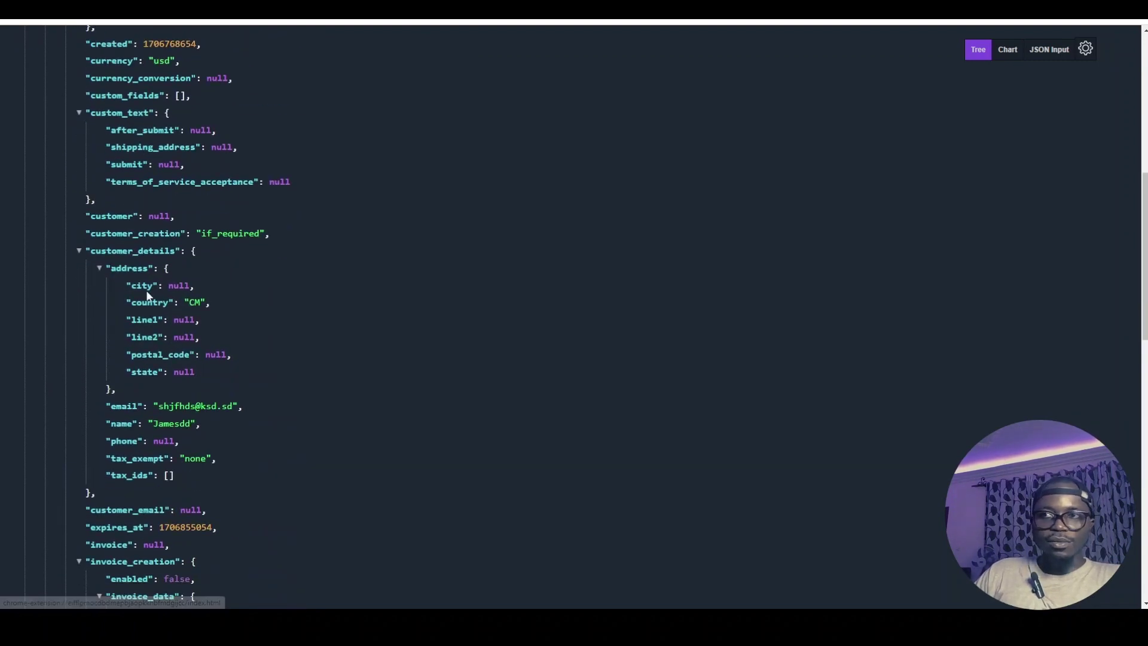
pyautogui.moveTo(142, 287); pyautogui.dragTo(192, 373)
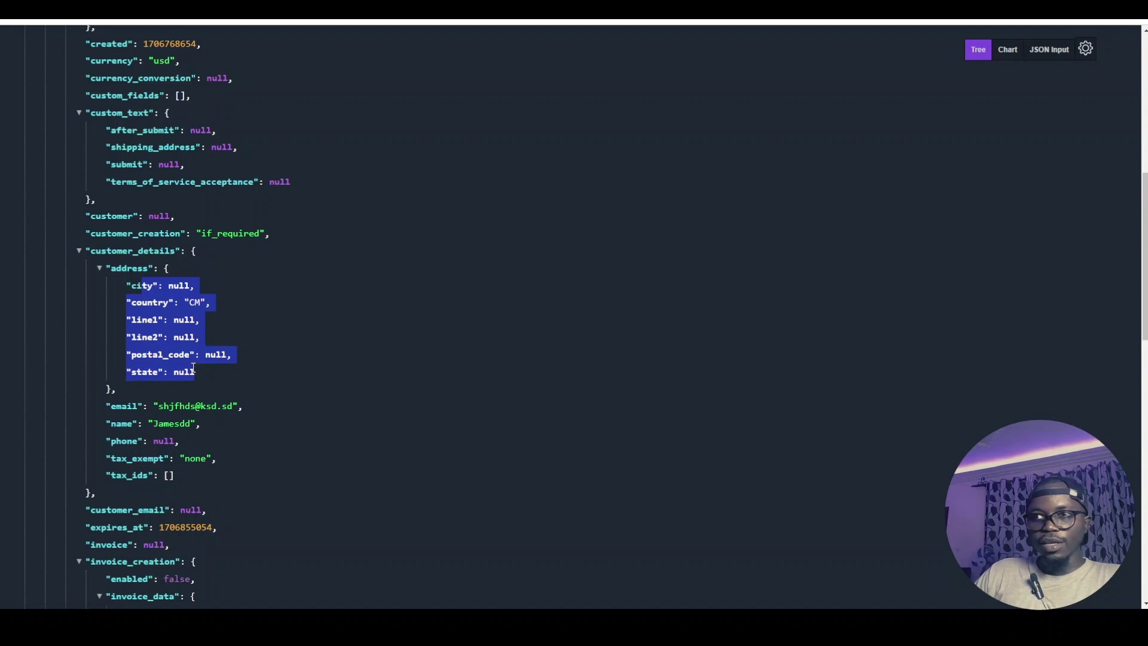
pyautogui.click(100, 272)
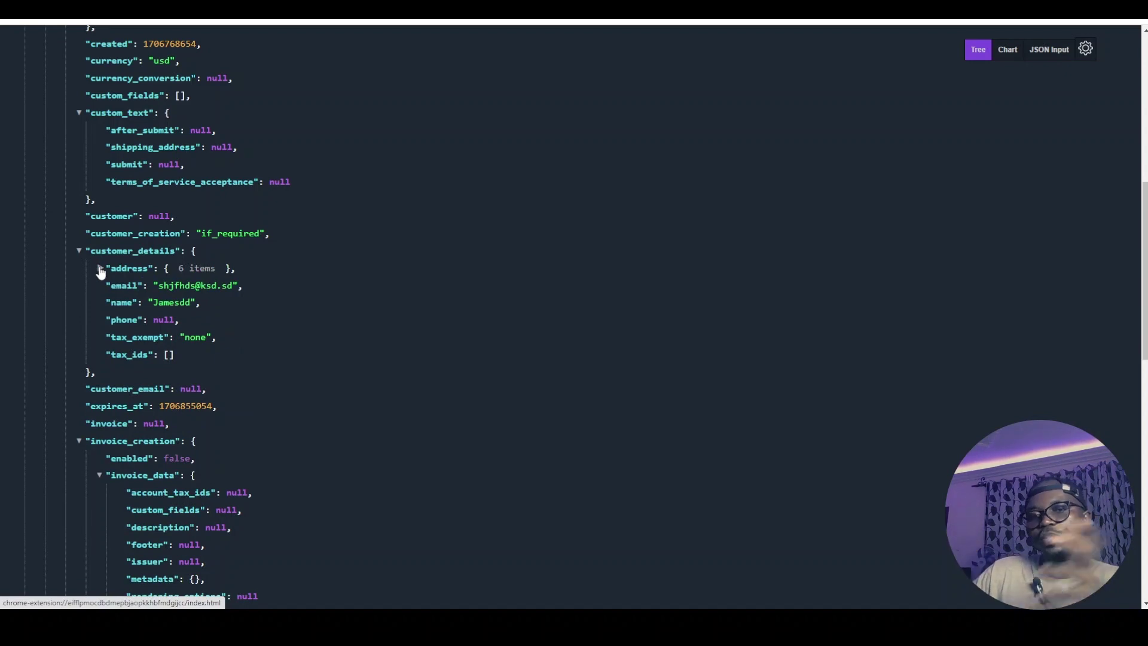
pyautogui.click(100, 272)
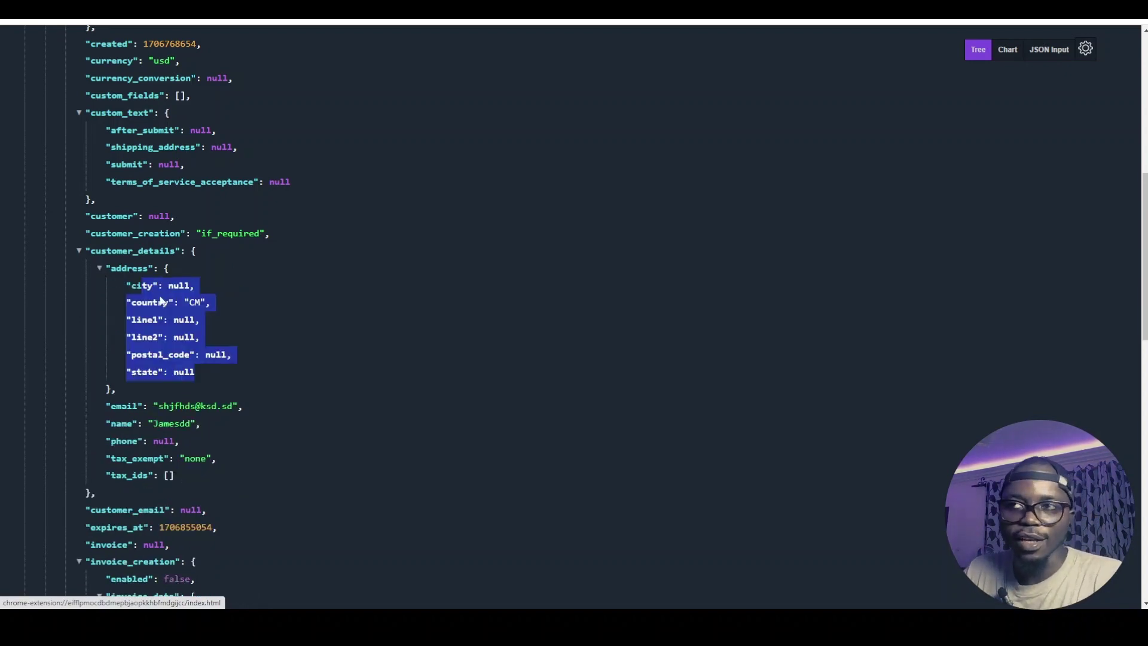
pyautogui.scroll(-5, 197, 311)
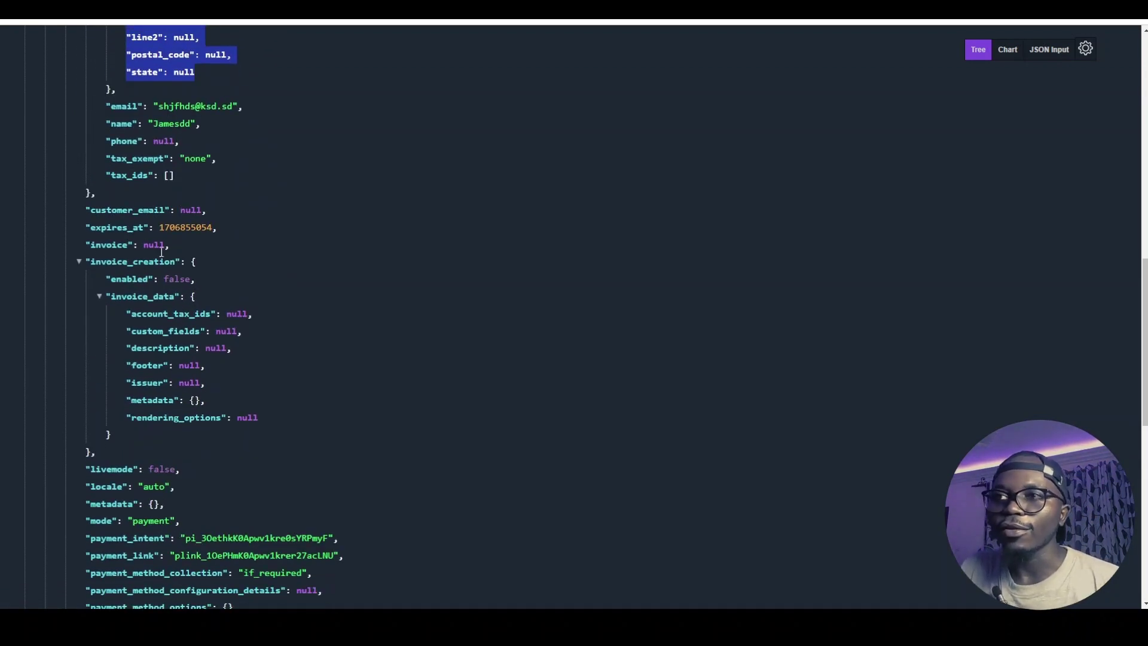
pyautogui.scroll(-5, 102, 360)
pyautogui.scroll(-4, 264, 310)
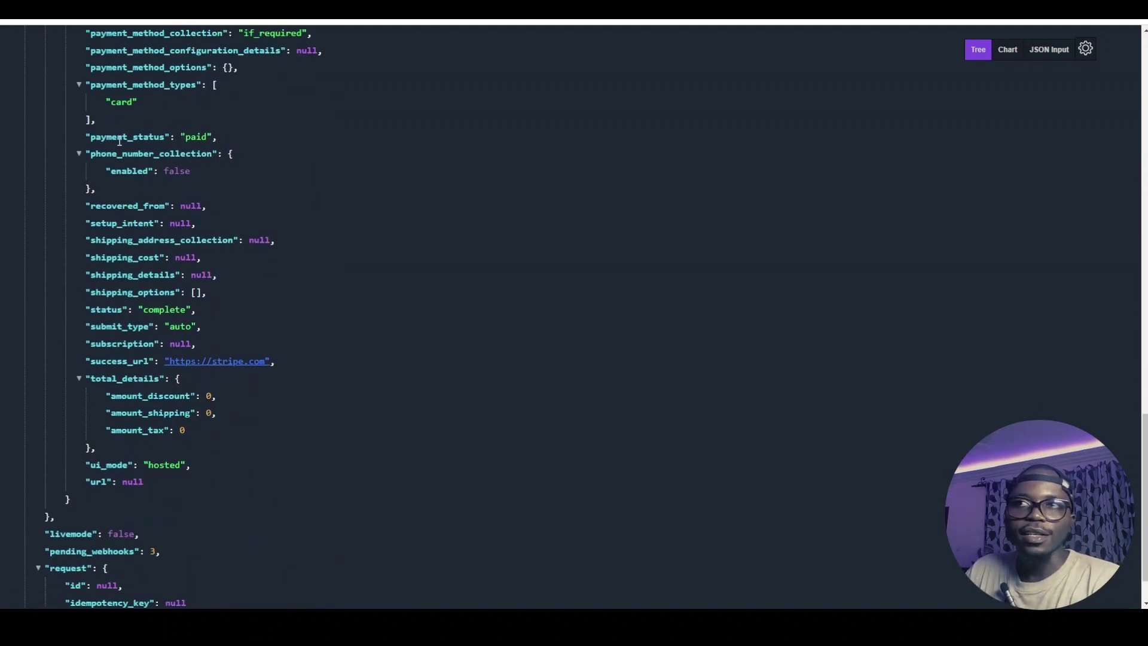
# Pick out the payment_status value paid and the status value complete
pyautogui.doubleClick(193, 140)
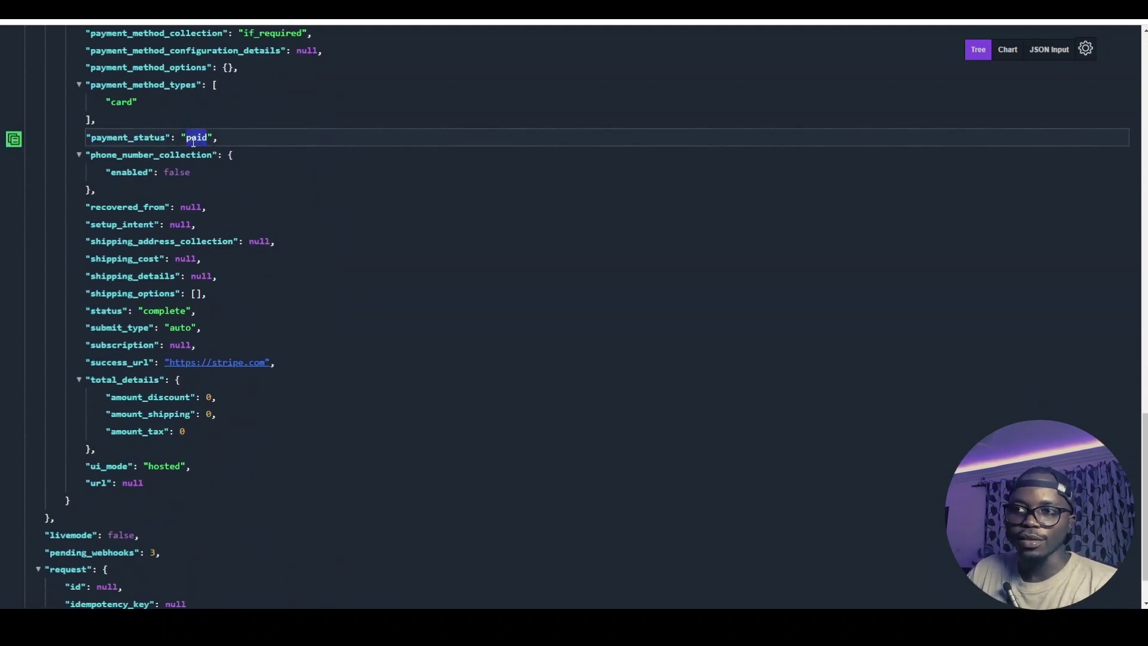
pyautogui.scroll(-1, 141, 326)
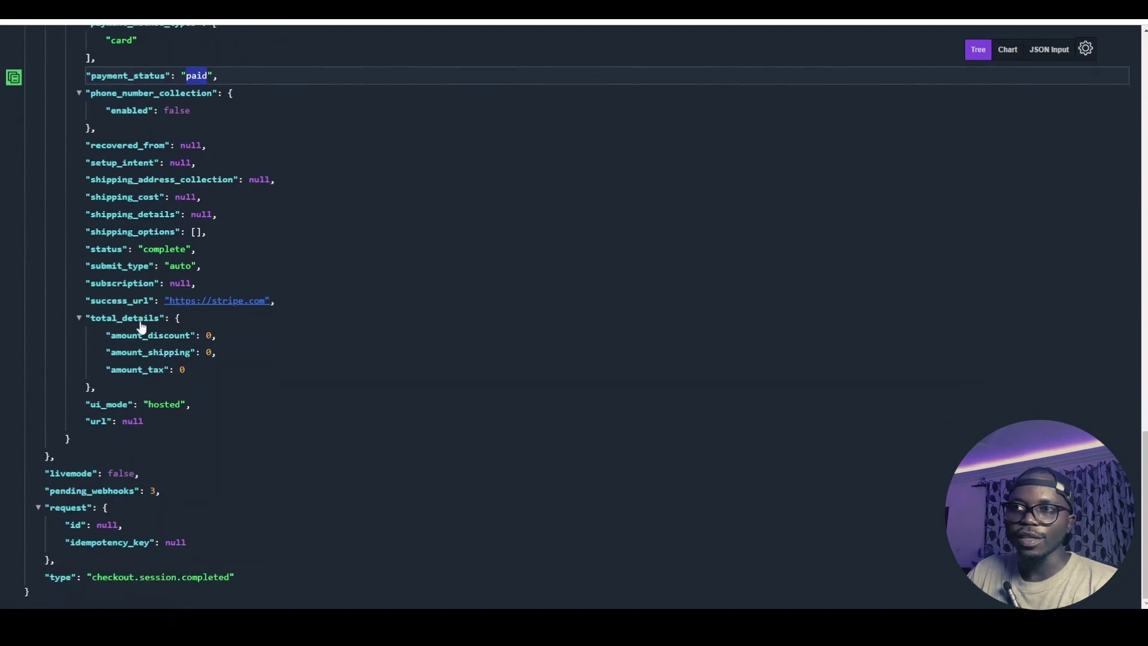
pyautogui.doubleClick(103, 251)
pyautogui.doubleClick(165, 249)
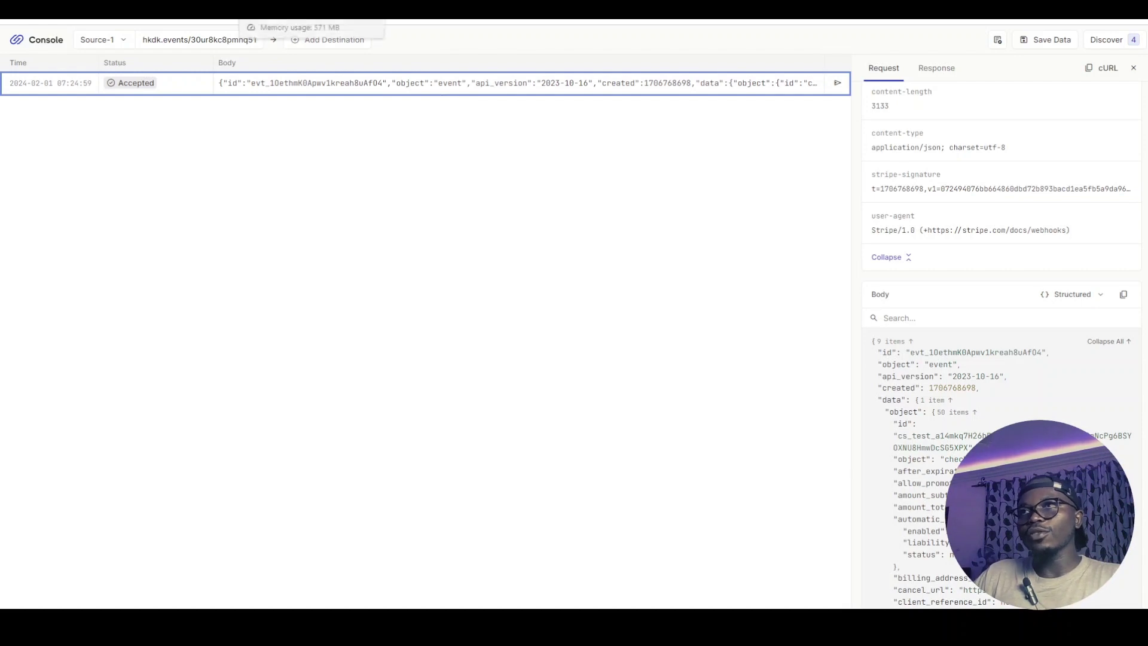
# Switch from Hookdeck to the FlutterFlow test preview showing the Products page
pyautogui.click(318, 22)
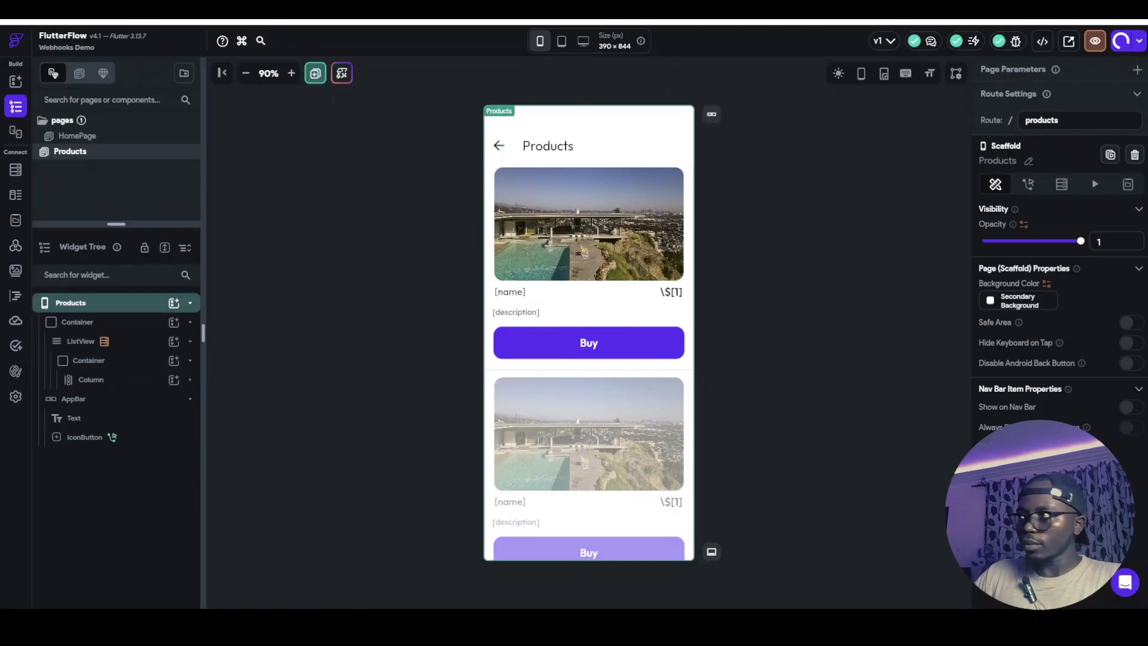
pyautogui.click(283, 21)
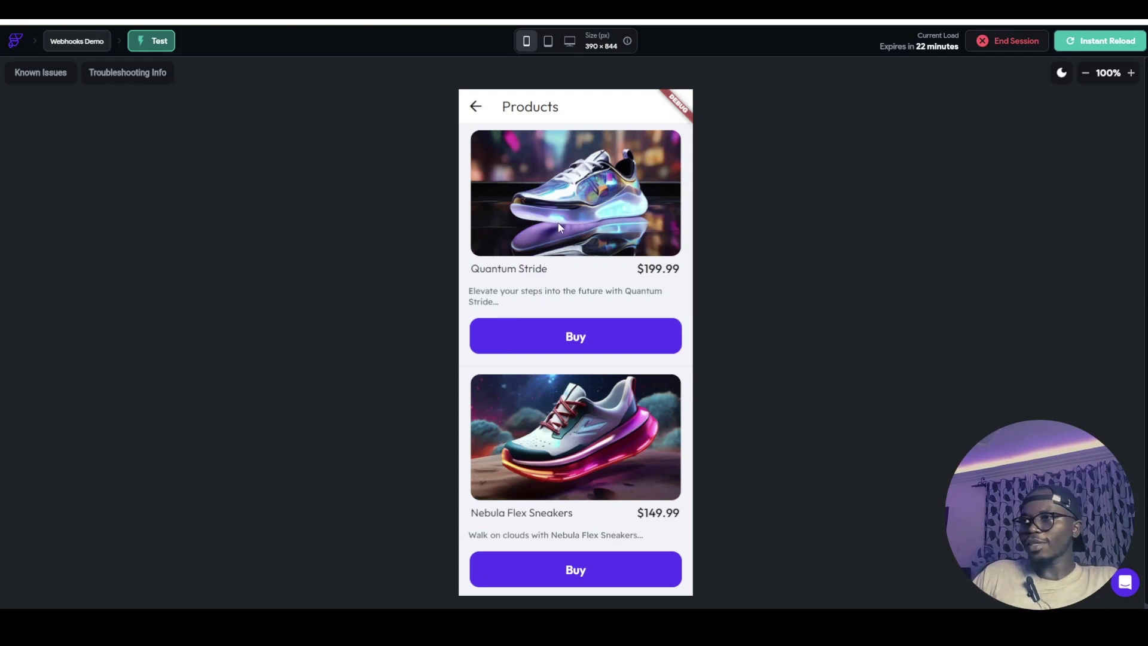
# Buy the BioGlow Energy Boots and pay $189.99 on the Stripe test checkout page
pyautogui.scroll(-4, 561, 218)
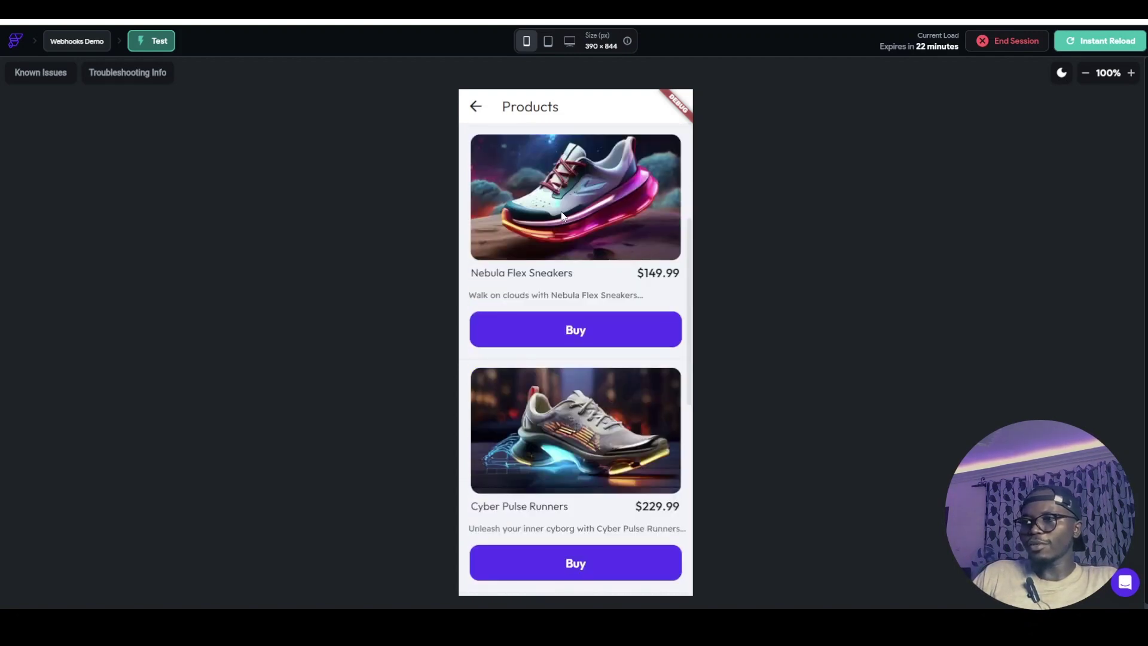
pyautogui.scroll(4, 562, 216)
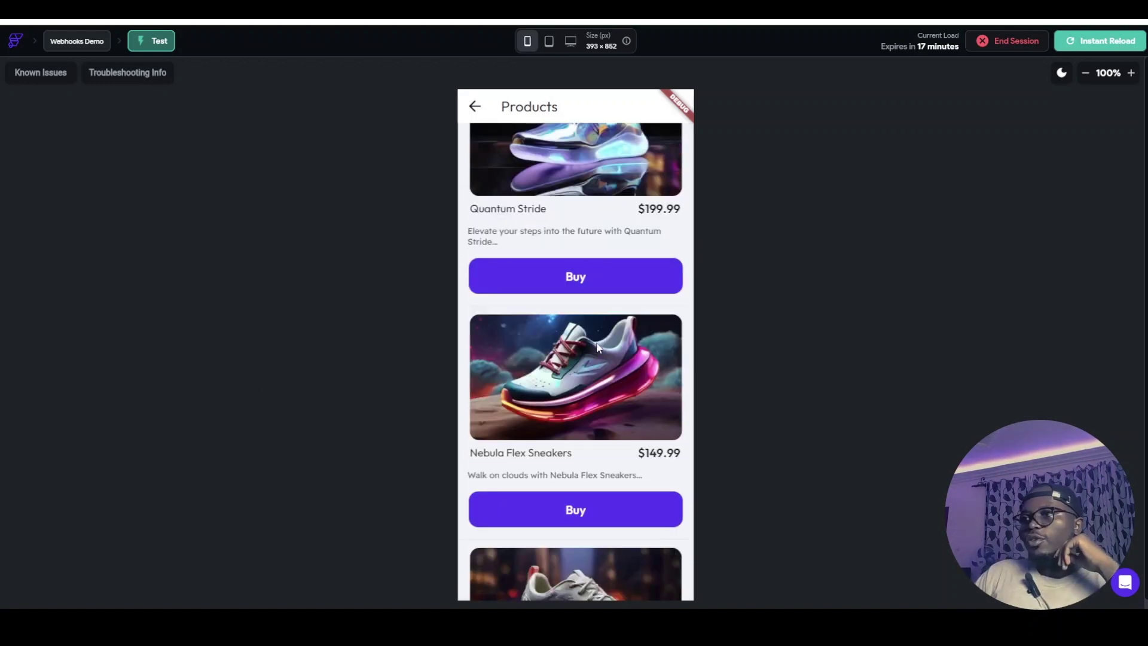
pyautogui.scroll(-10, 574, 335)
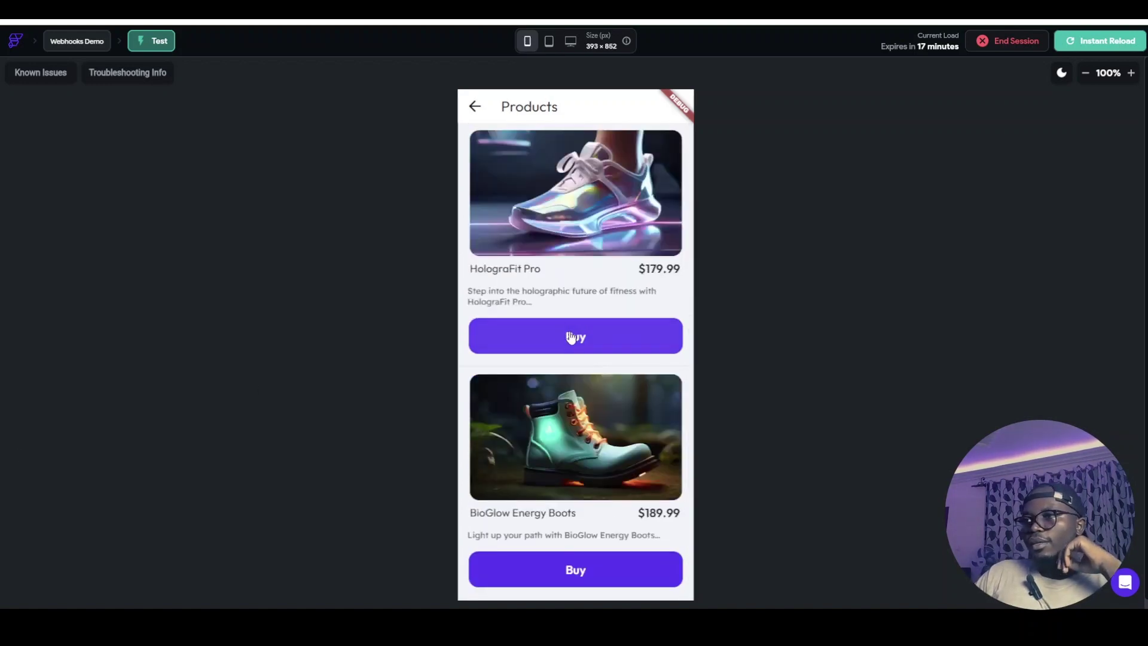
pyautogui.click(554, 567)
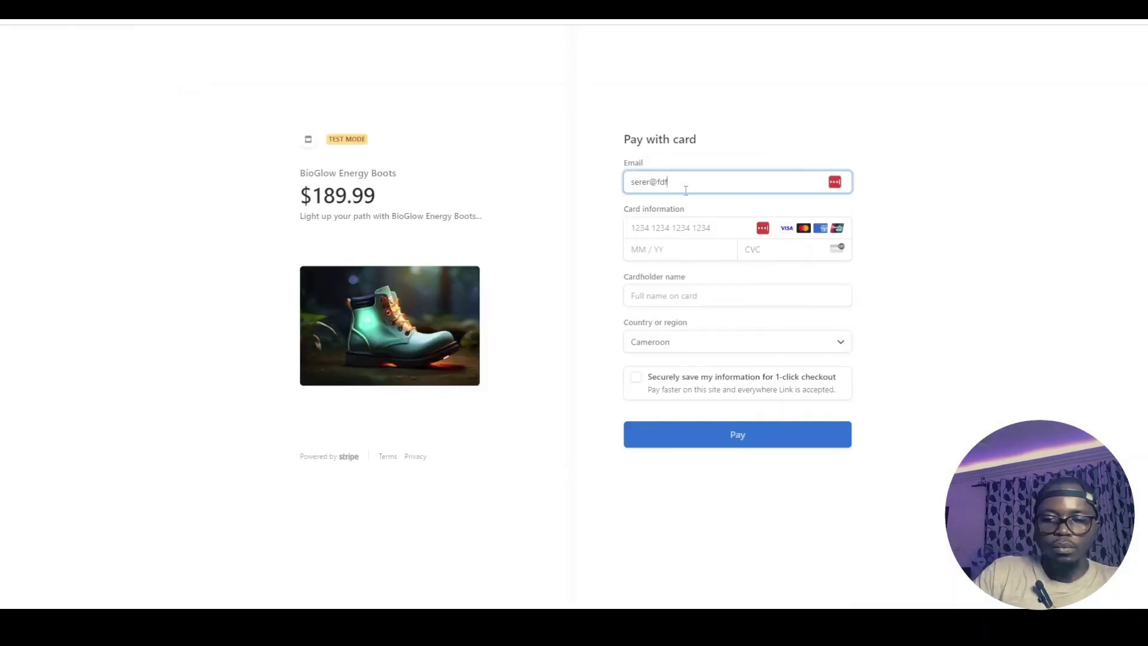
pyautogui.click(829, 432)
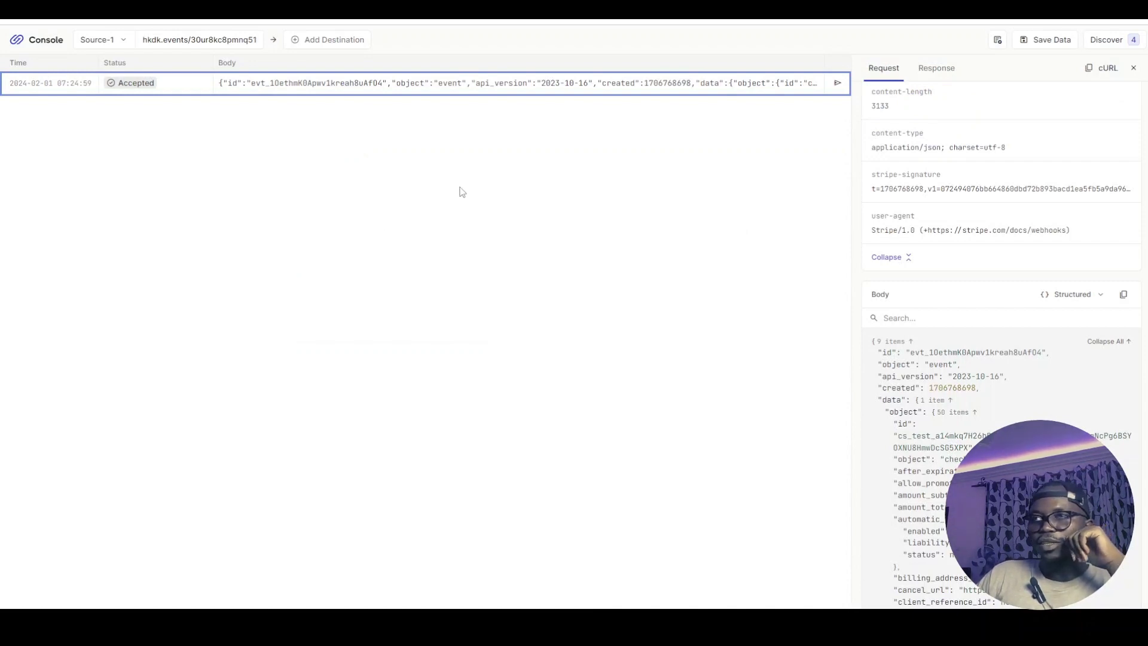
# Open the new 07:41:16 checkout event in Hookdeck, then browse the FlutterFlow product list again
pyautogui.click(293, 88)
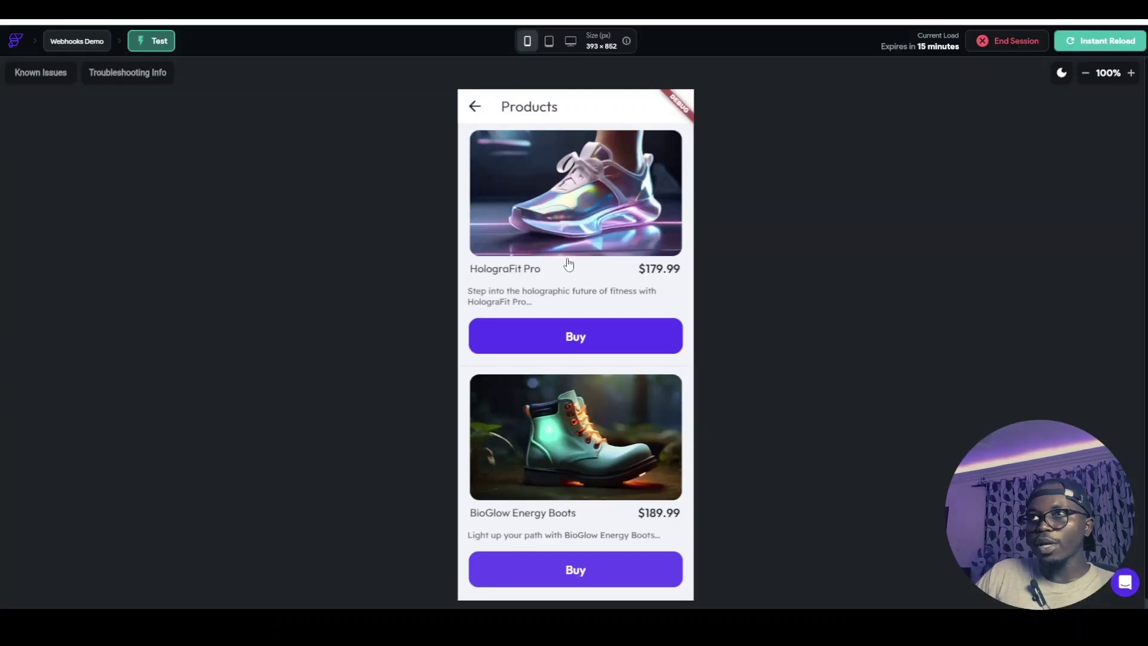
pyautogui.scroll(-8, 594, 357)
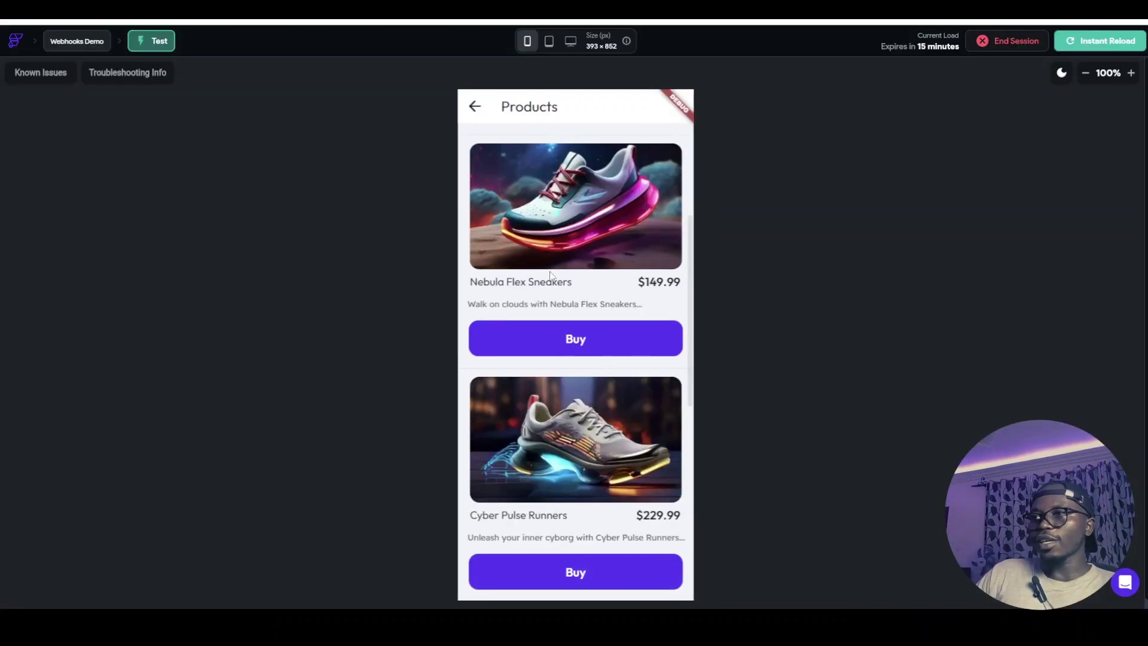
pyautogui.scroll(3, 583, 268)
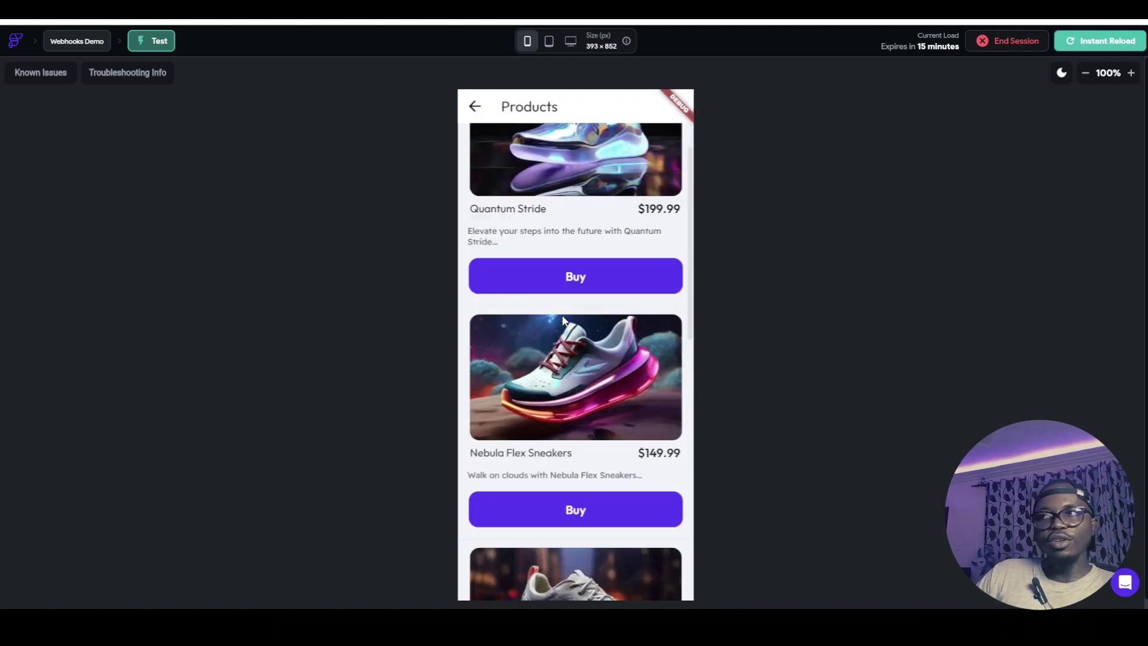
pyautogui.scroll(-11, 562, 313)
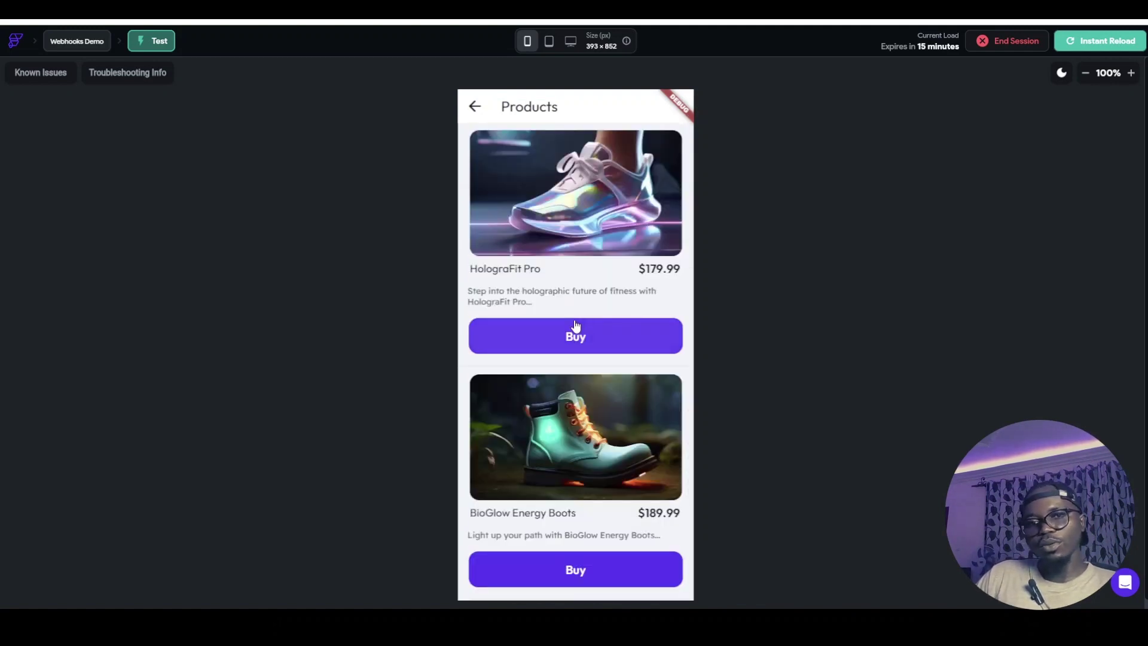
pyautogui.scroll(8, 577, 317)
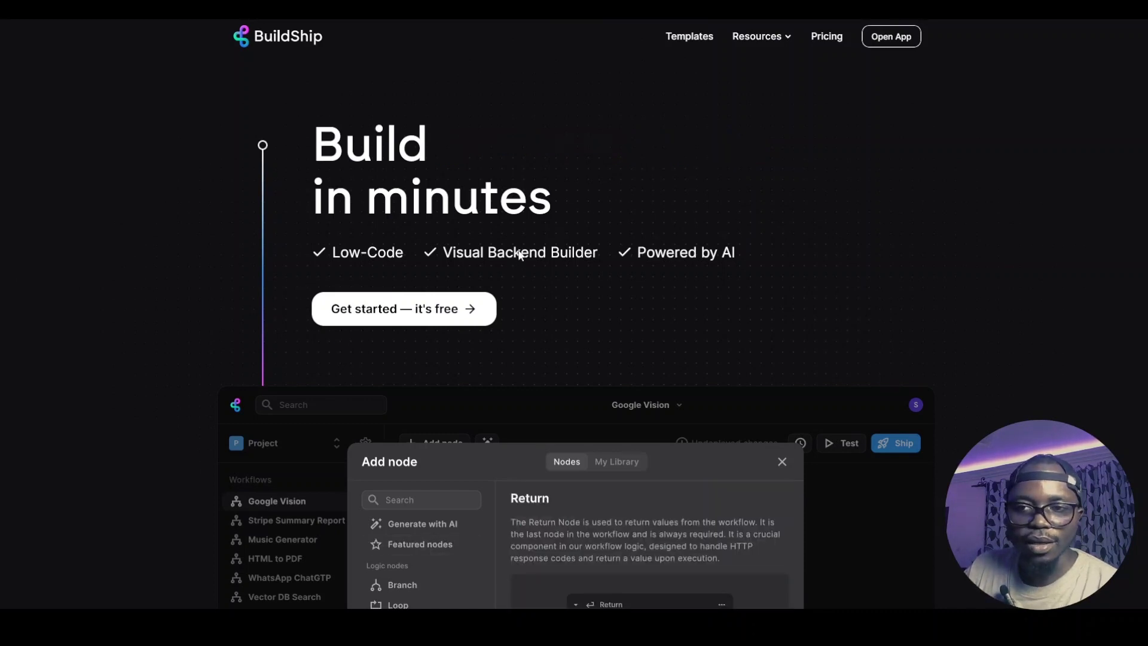
# Scroll down the BuildShip homepage through its backend builder, pre-built nodes and AI integration sections
pyautogui.scroll(-7, 519, 255)
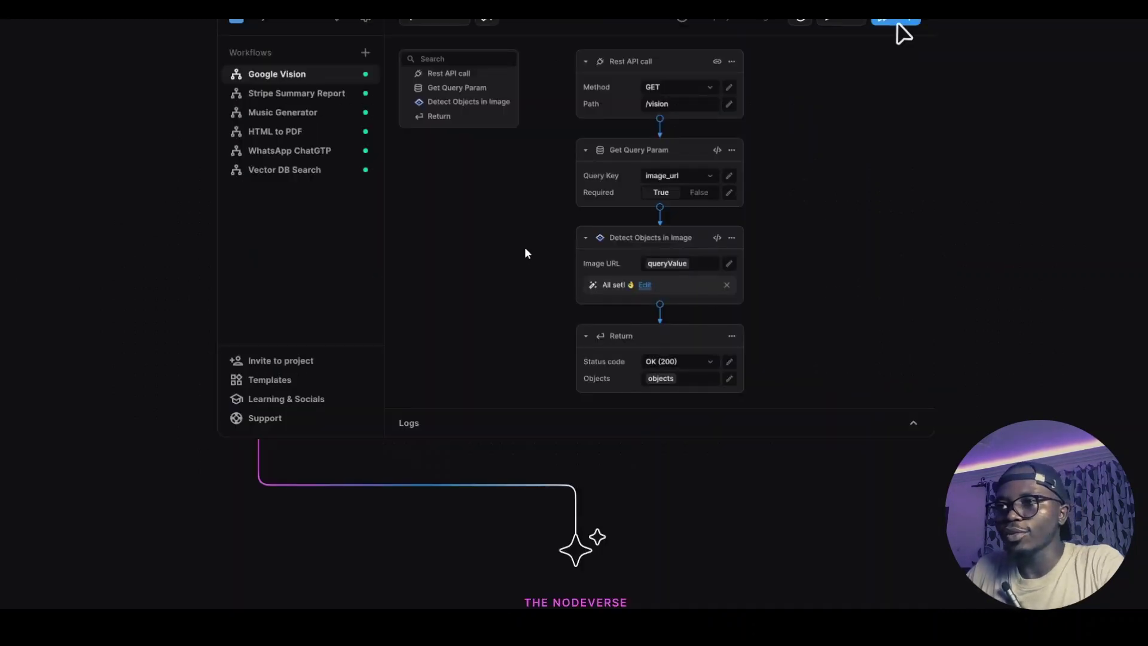
pyautogui.scroll(-8, 526, 256)
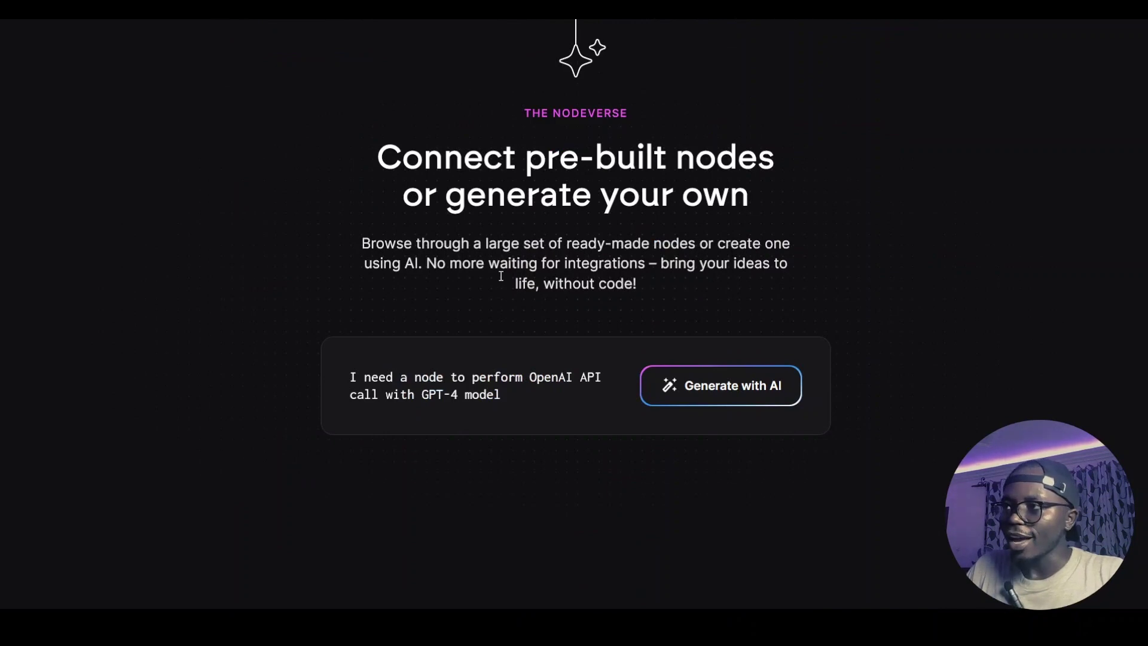
pyautogui.scroll(-8, 631, 398)
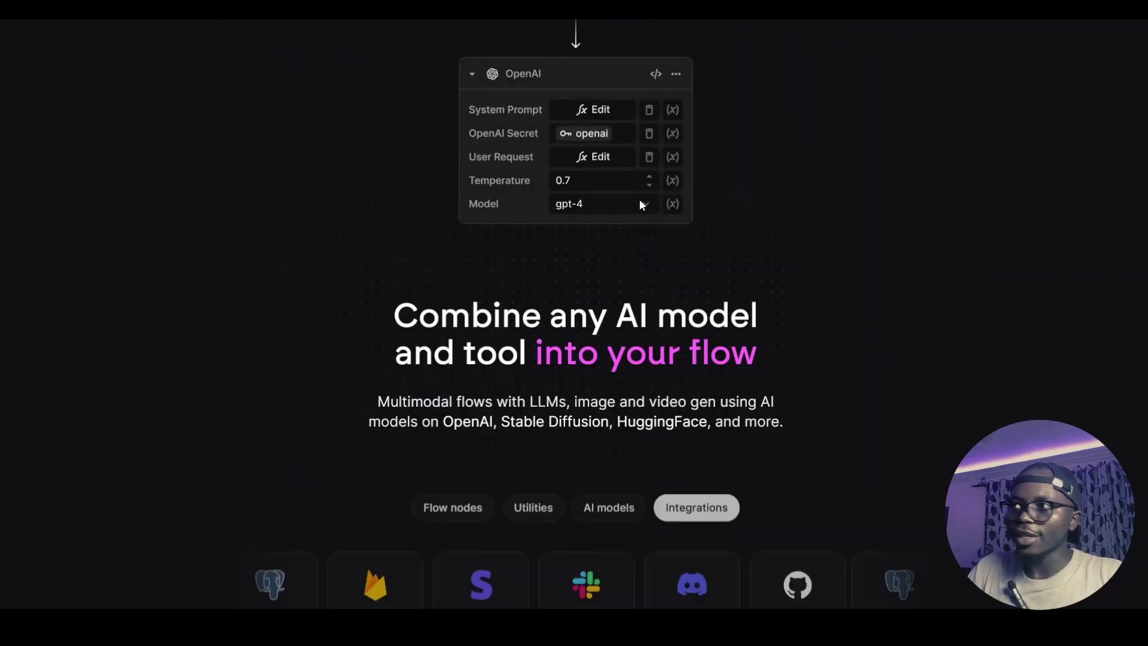
pyautogui.scroll(-3, 648, 256)
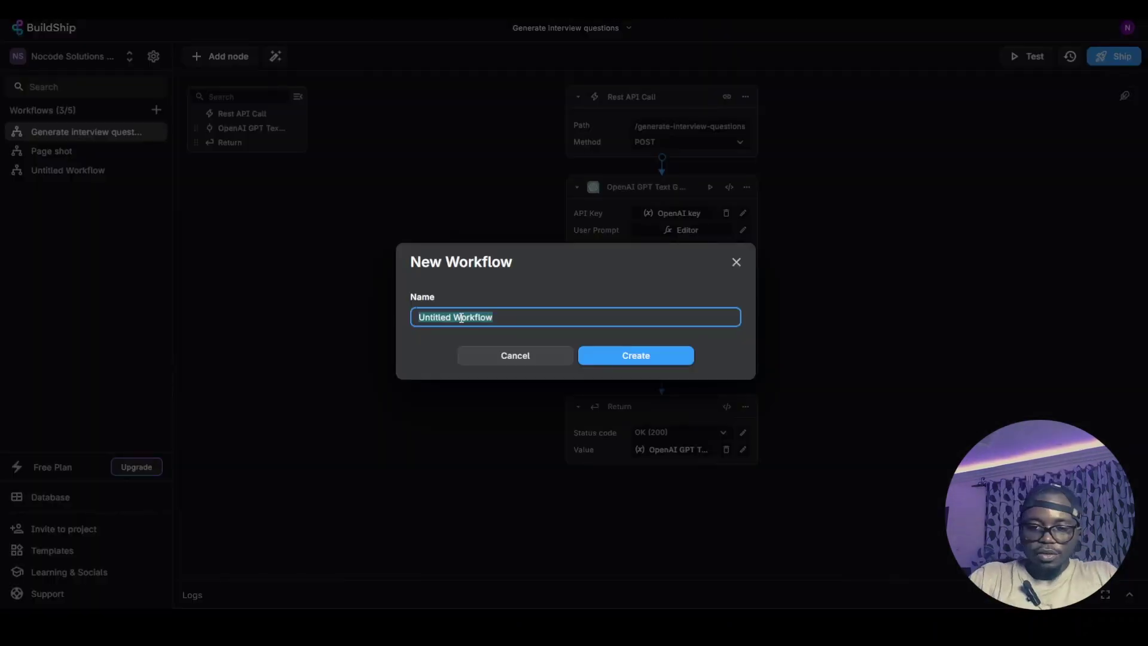
# Create the 'Stripe webhook trigger' workflow and give it a Rest API Call trigger
pyautogui.write('St')
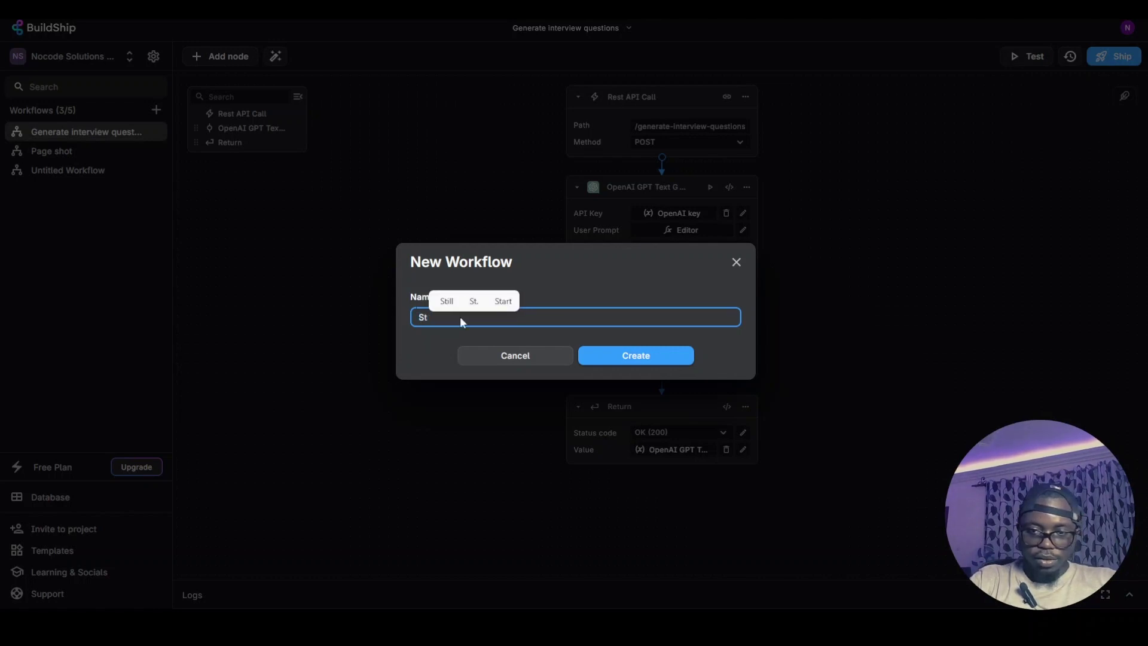
pyautogui.write('ripe web')
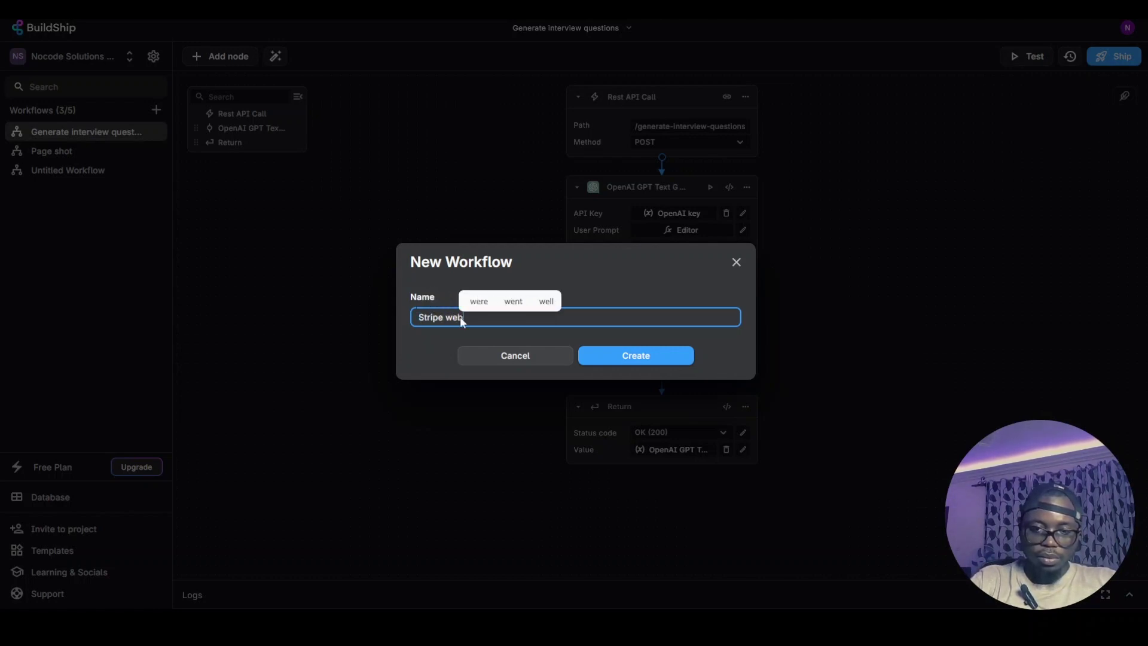
pyautogui.write('hook trigger')
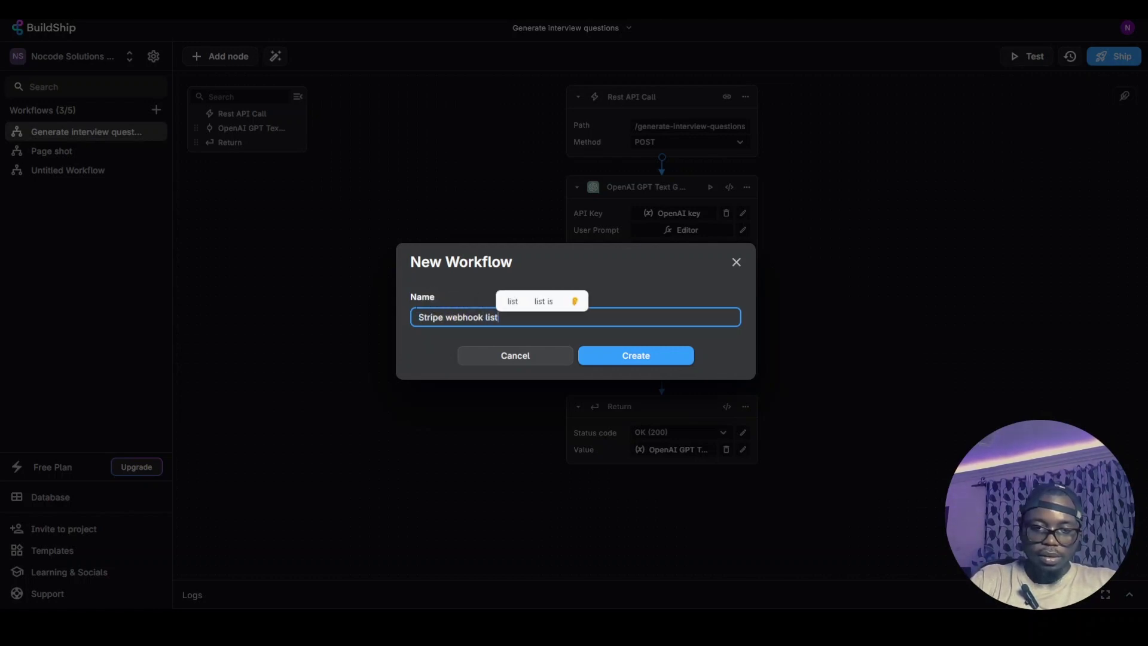
pyautogui.click(660, 355)
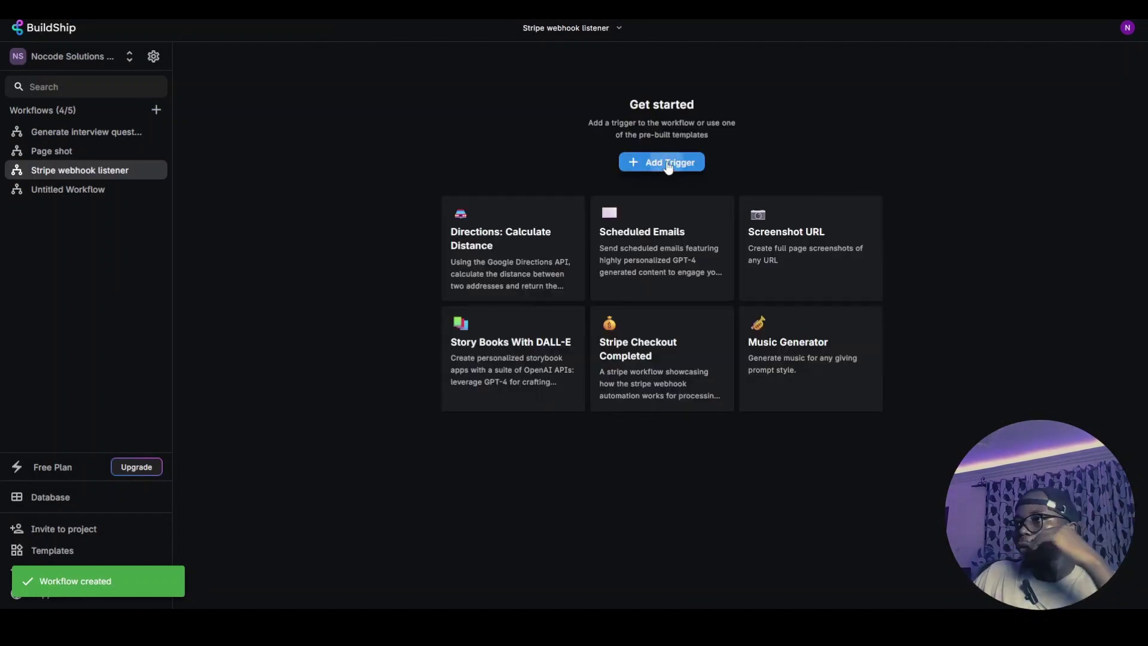
pyautogui.click(662, 163)
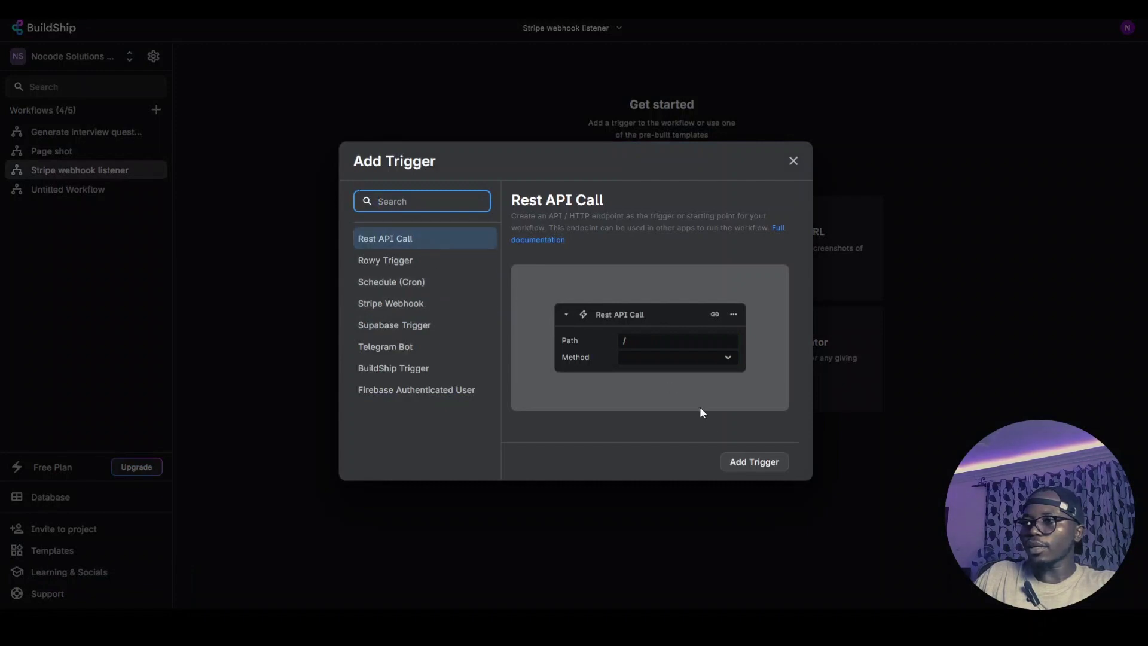
pyautogui.click(740, 465)
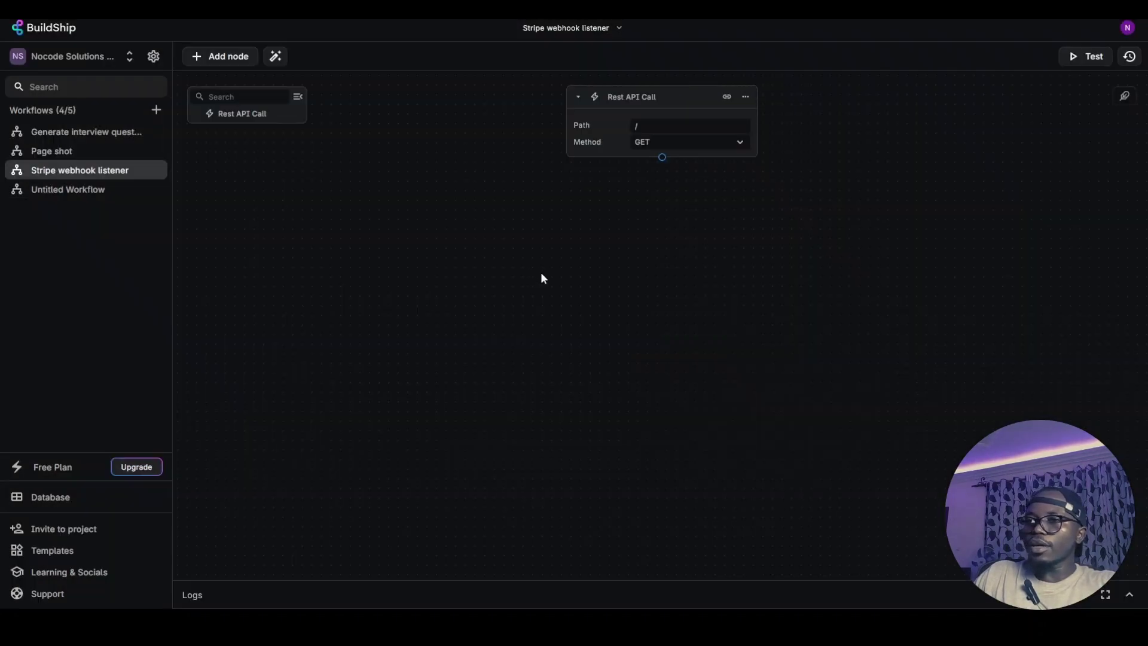
# Set the trigger's path to /stripe-listener and its method to POST
pyautogui.click(663, 127)
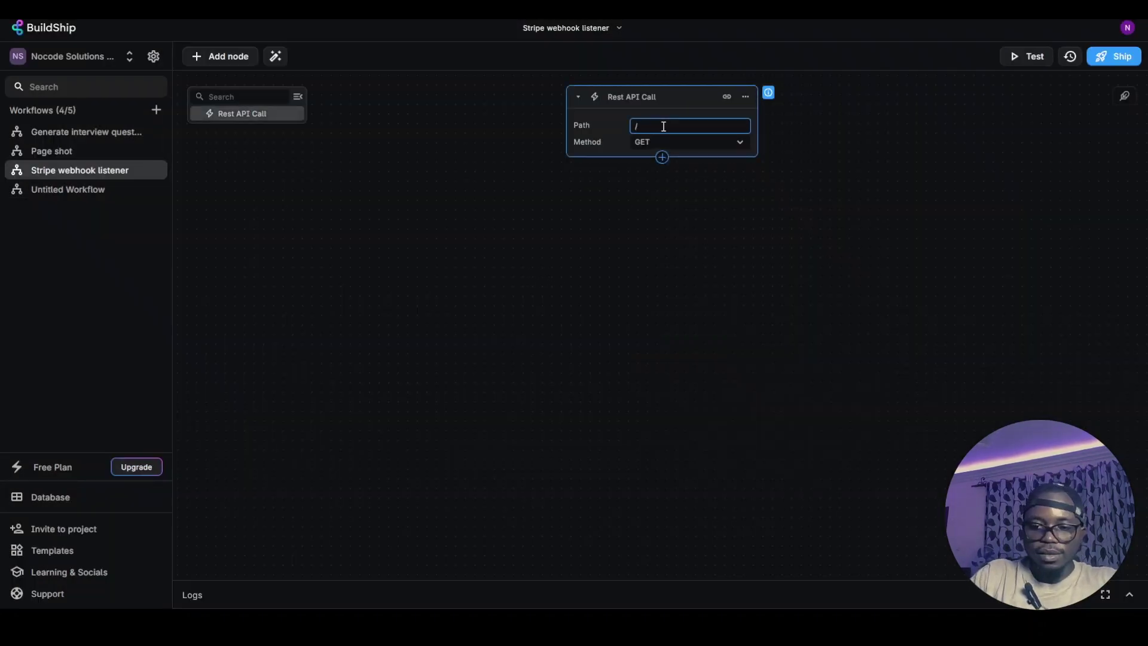
pyautogui.write('st')
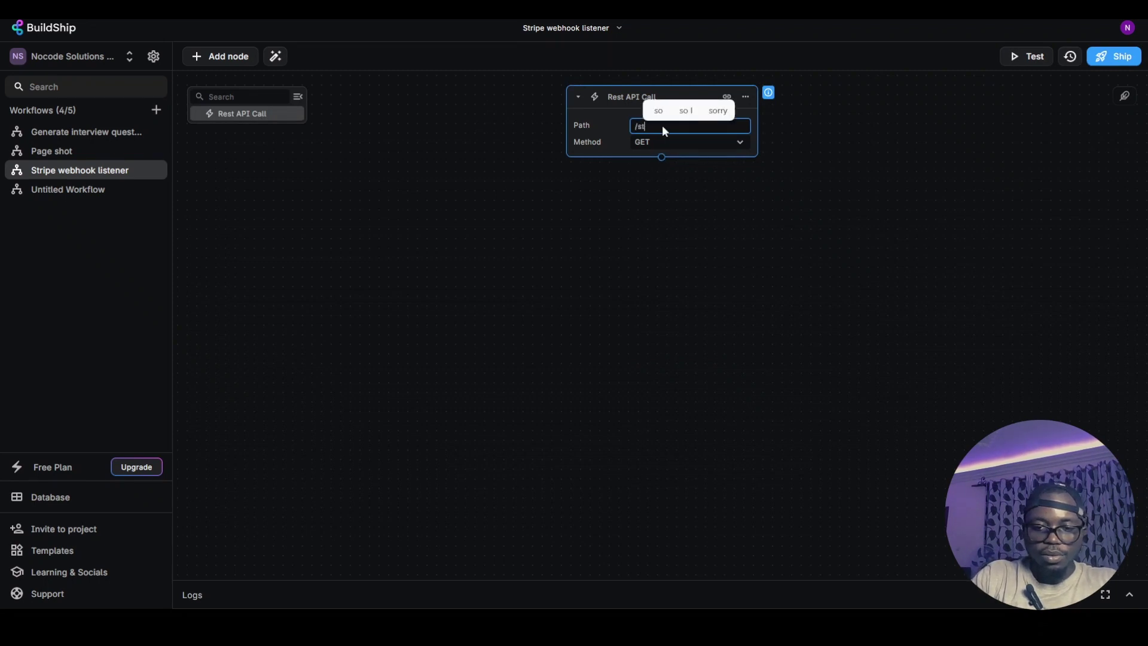
pyautogui.write('ripe-lis')
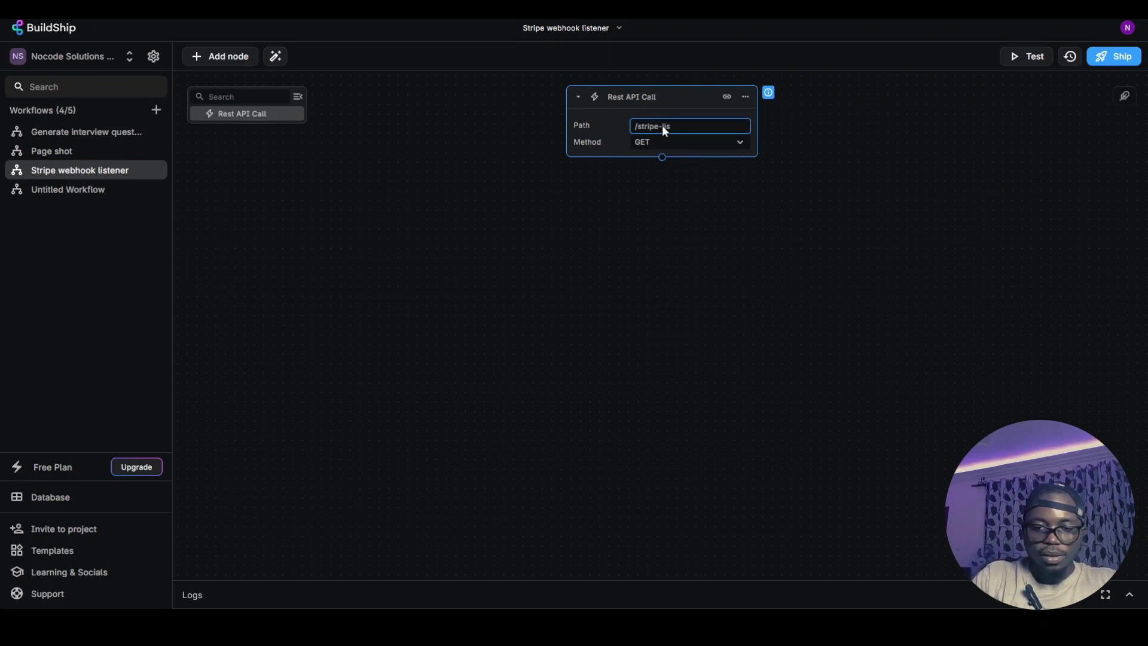
pyautogui.write('tener')
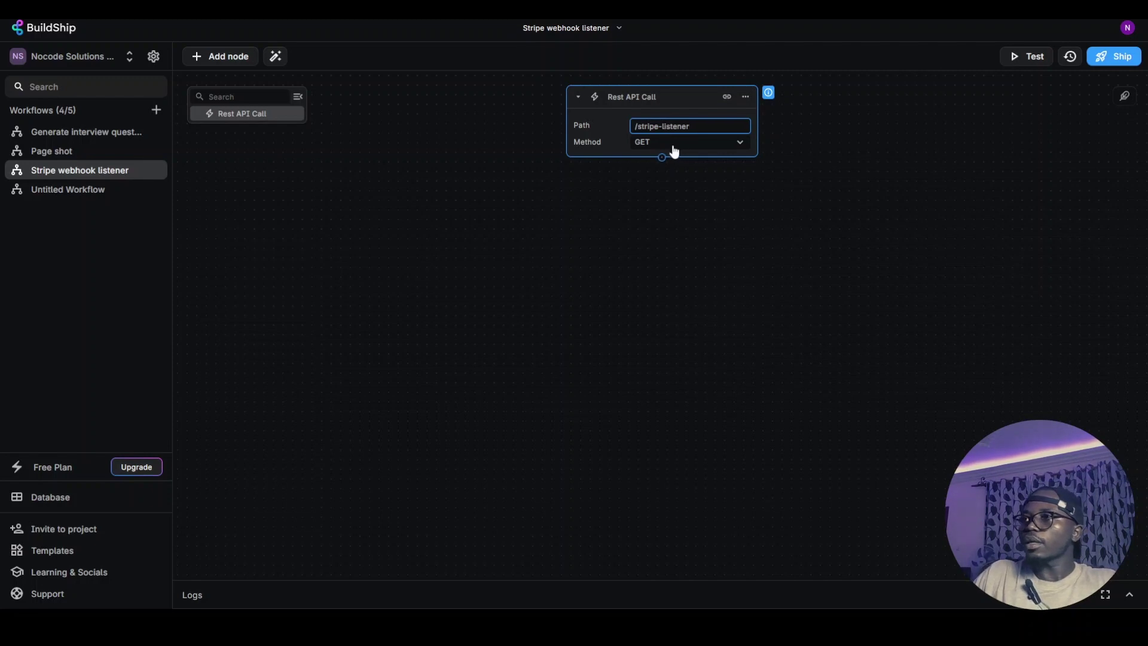
pyautogui.click(674, 143)
pyautogui.click(669, 180)
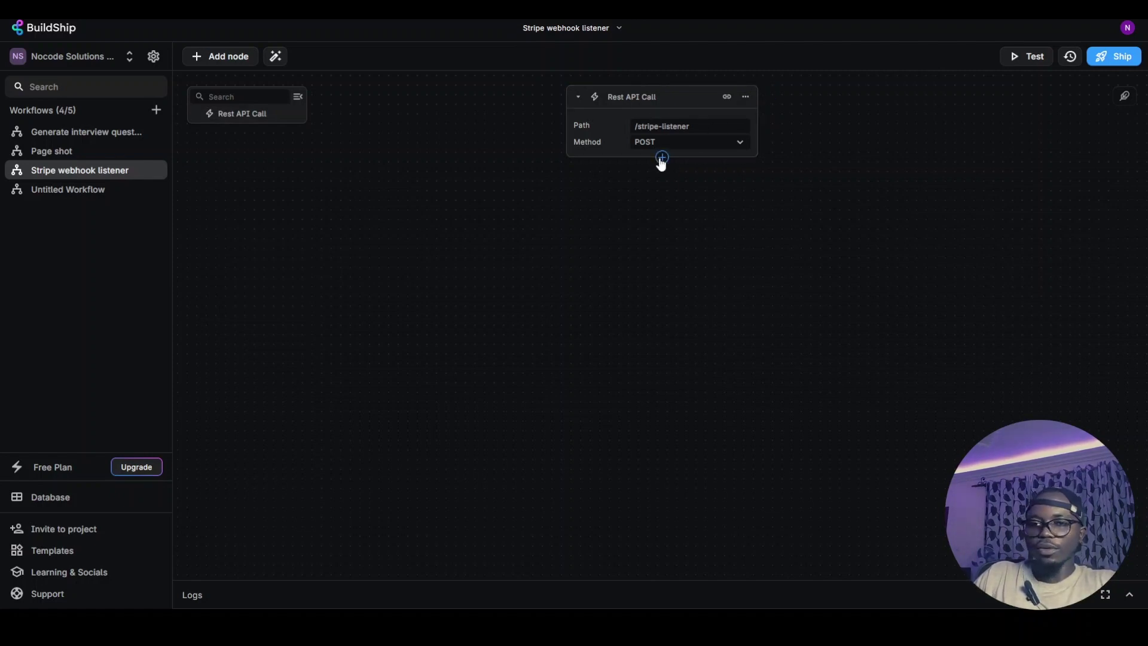
# Add a Log Message to Console node after the trigger, logging Variables > Request > Body
pyautogui.click(662, 157)
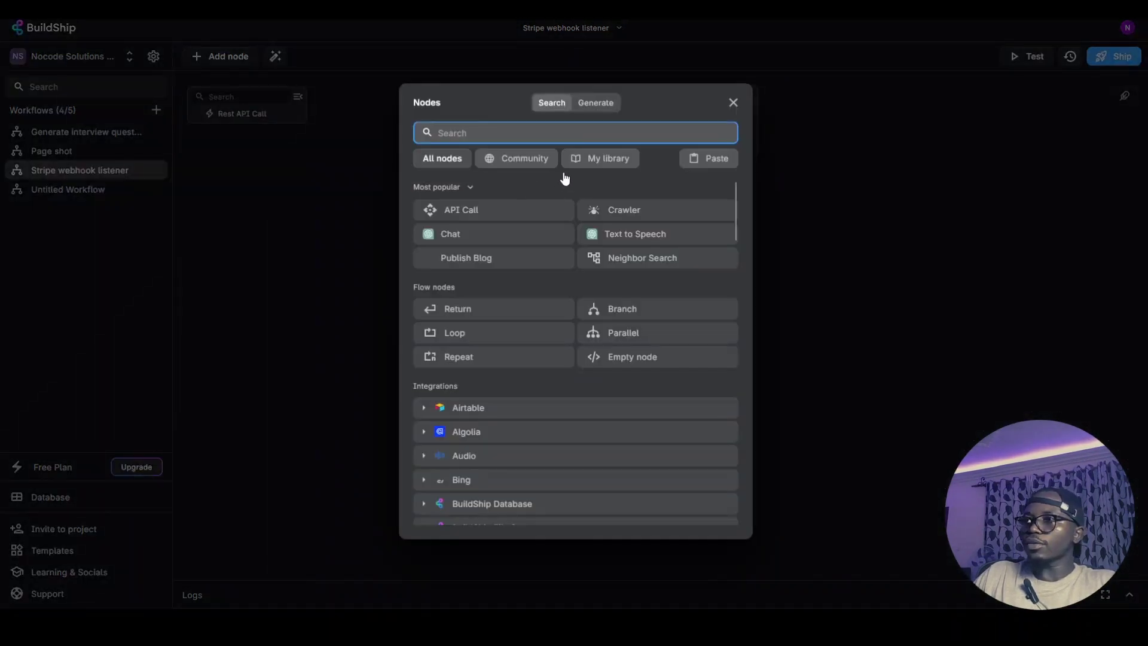
pyautogui.write('log')
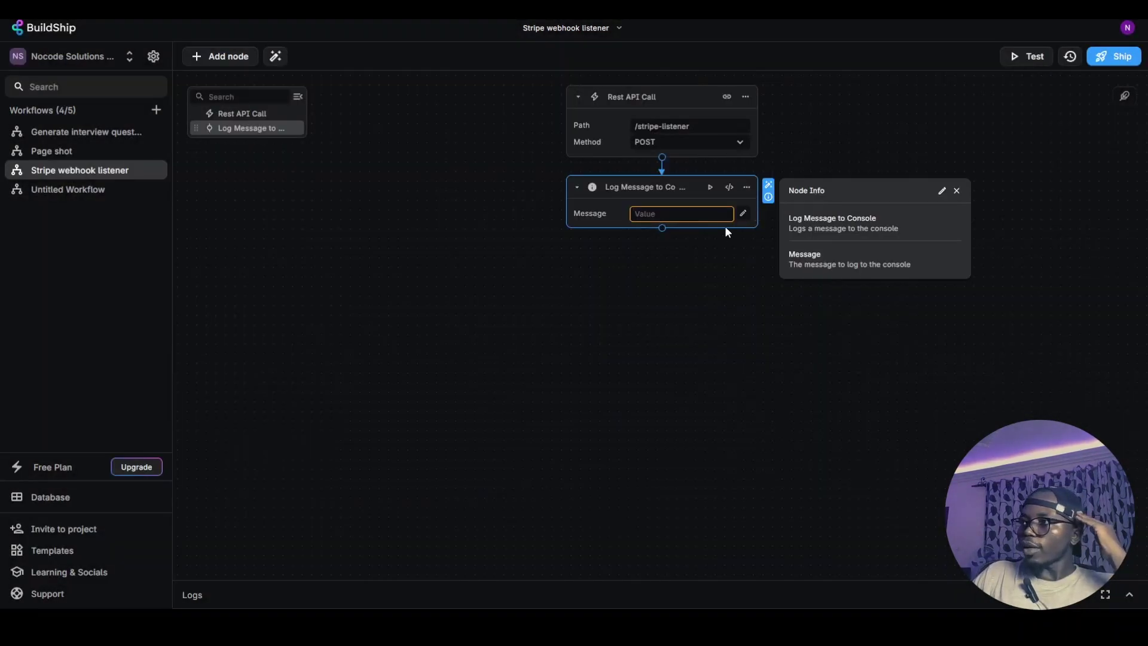
pyautogui.click(743, 214)
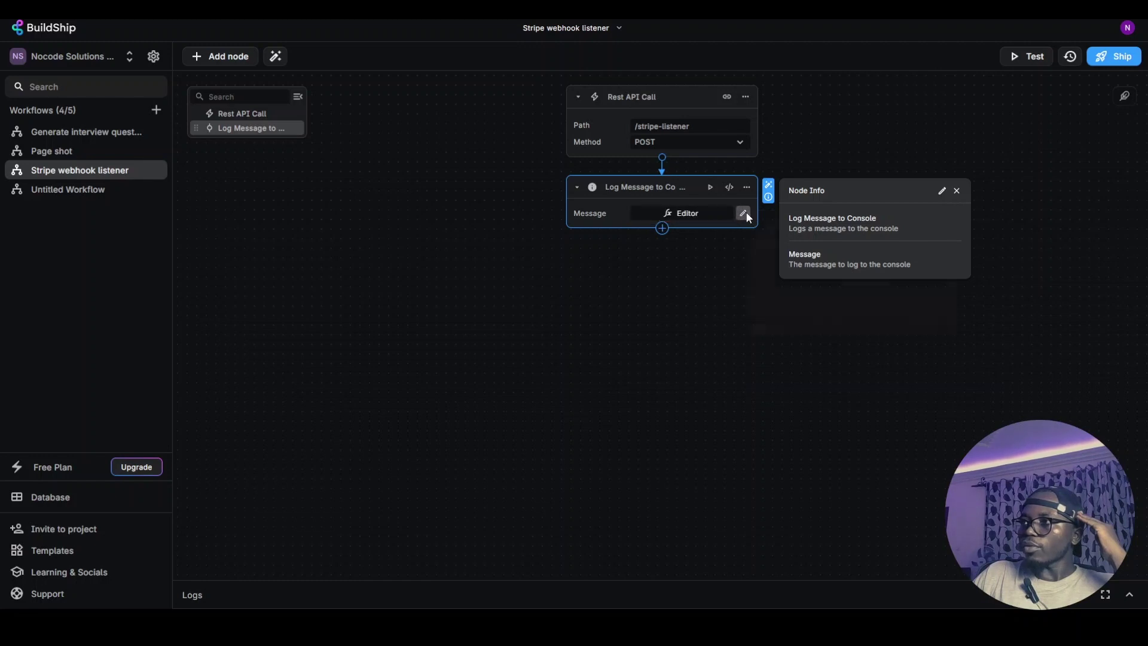
pyautogui.click(760, 235)
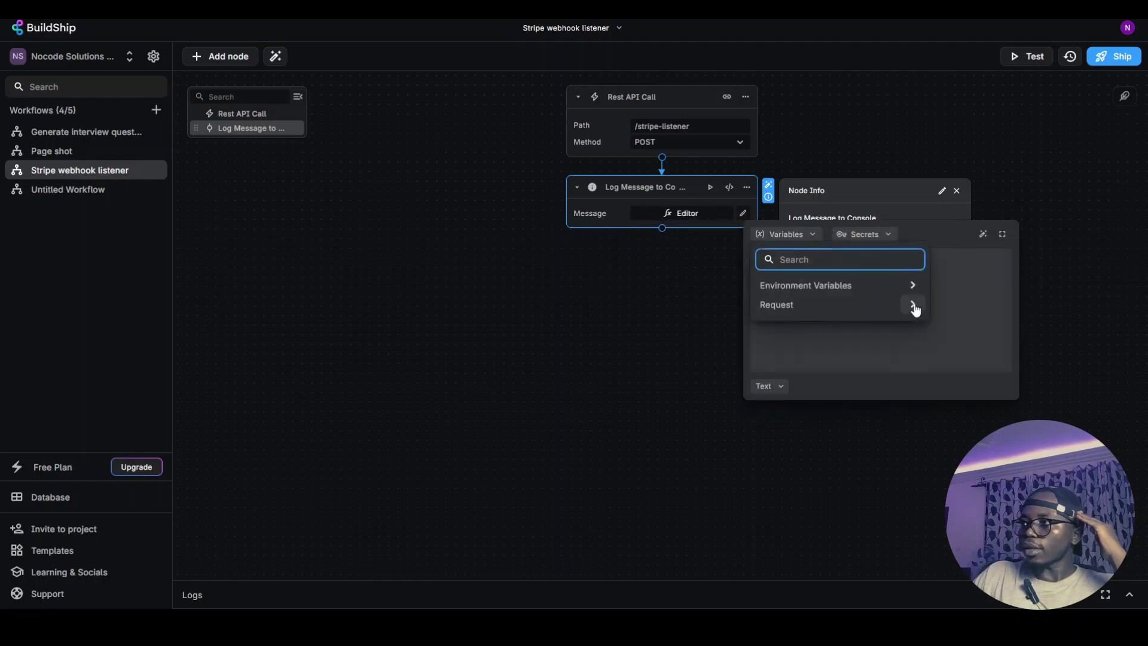
pyautogui.click(909, 306)
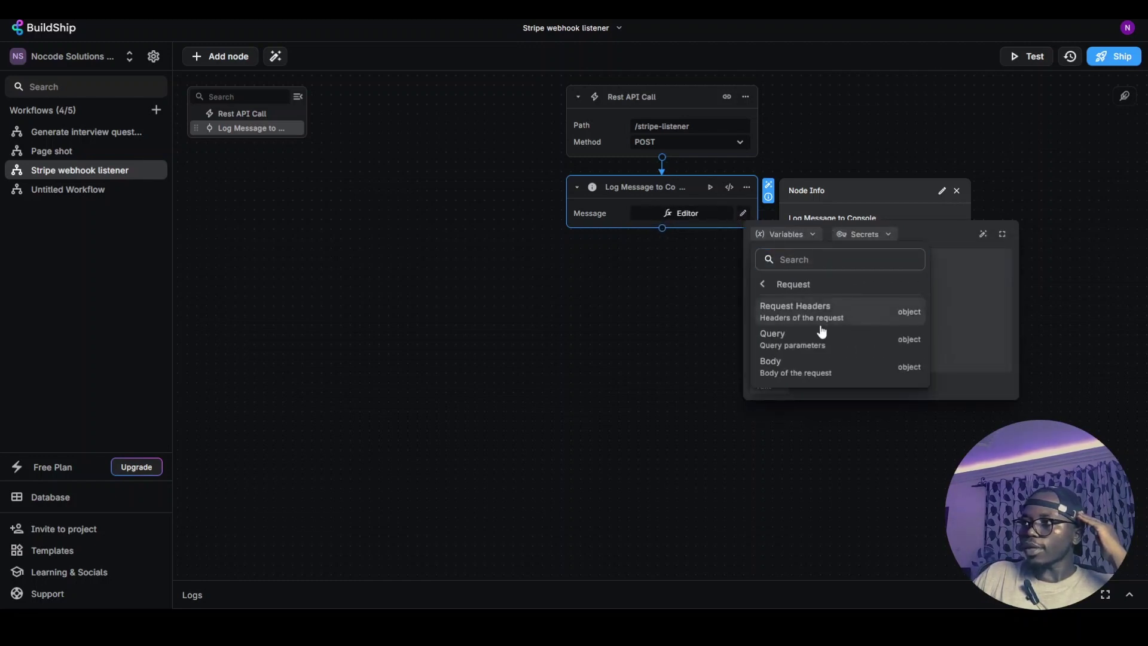
pyautogui.click(815, 370)
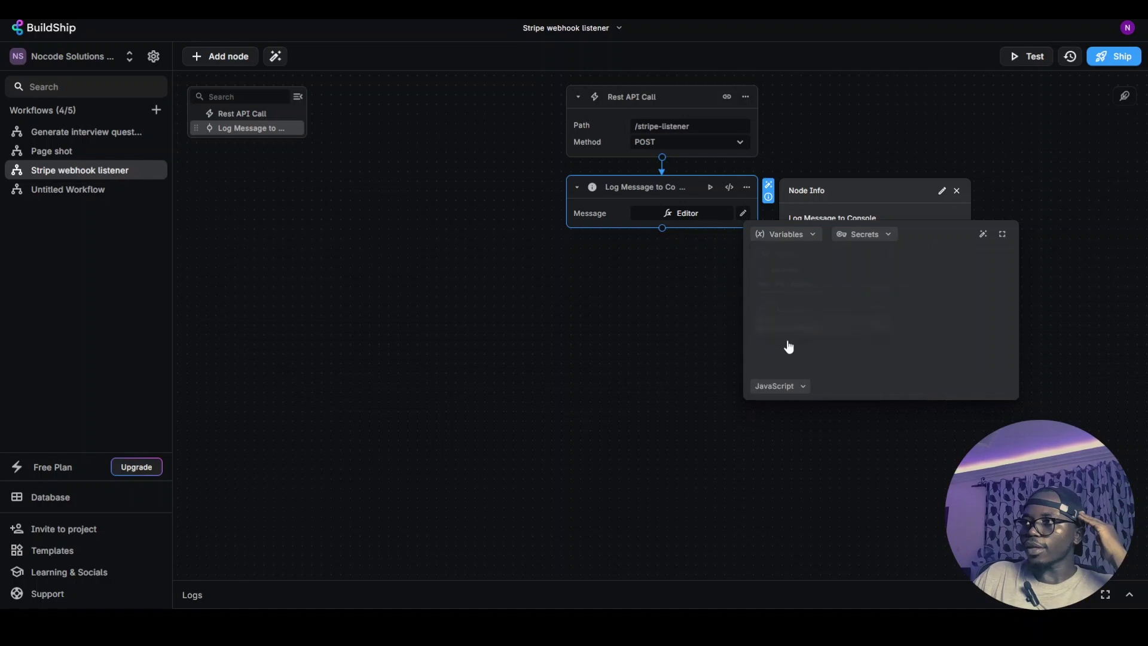
pyautogui.click(657, 302)
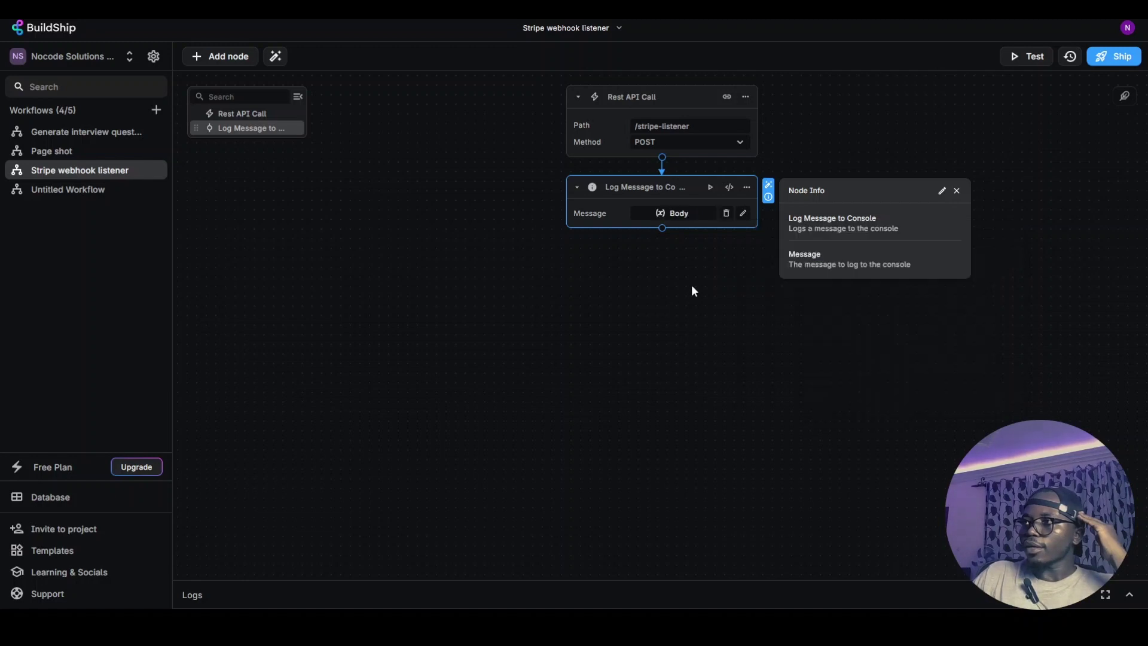
# Ship the workflow and copy its deployed endpoint URL
pyautogui.click(1103, 57)
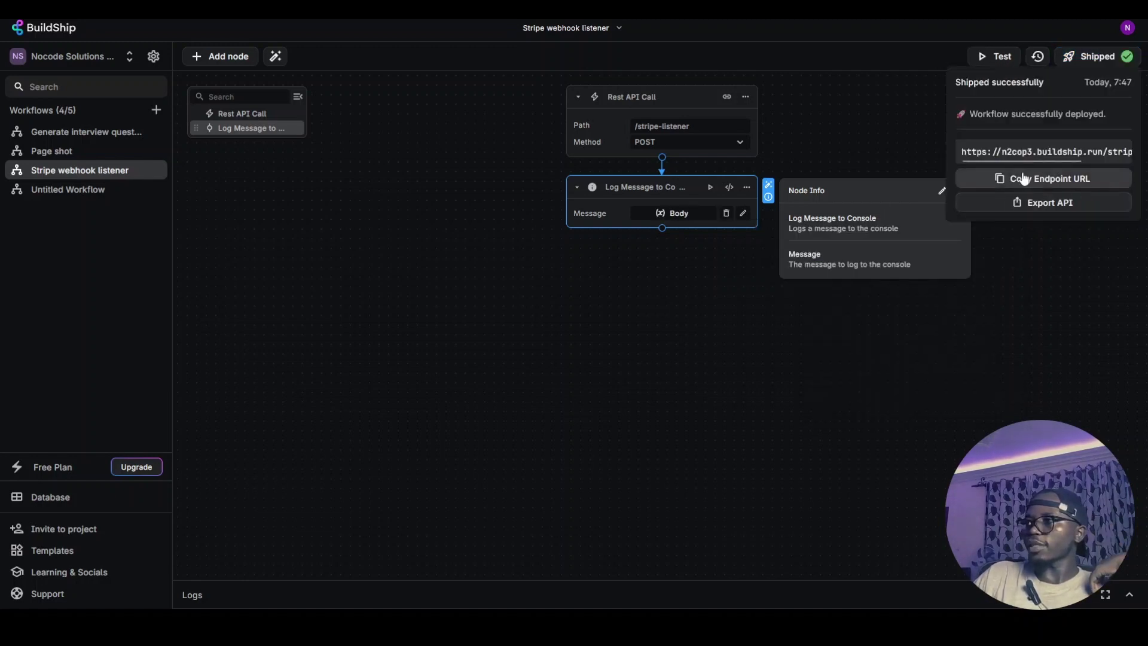
pyautogui.click(1024, 178)
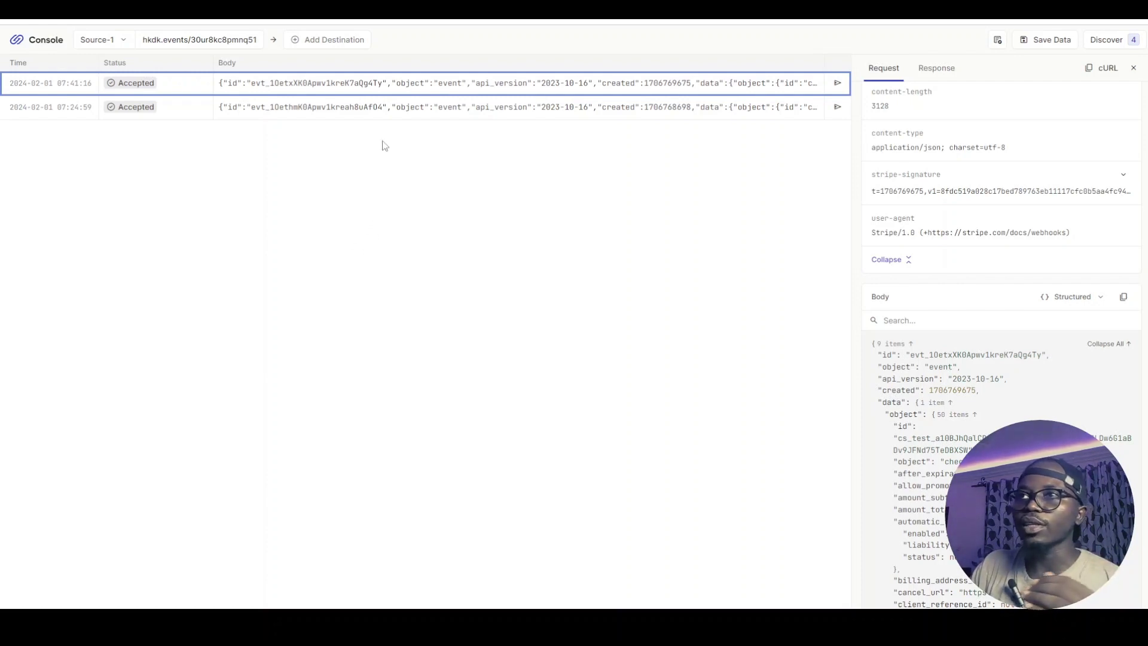
# Inspect the 07:24:59 and 07:41:16 event details and copy the Hookdeck source URL
pyautogui.click(359, 108)
pyautogui.click(359, 90)
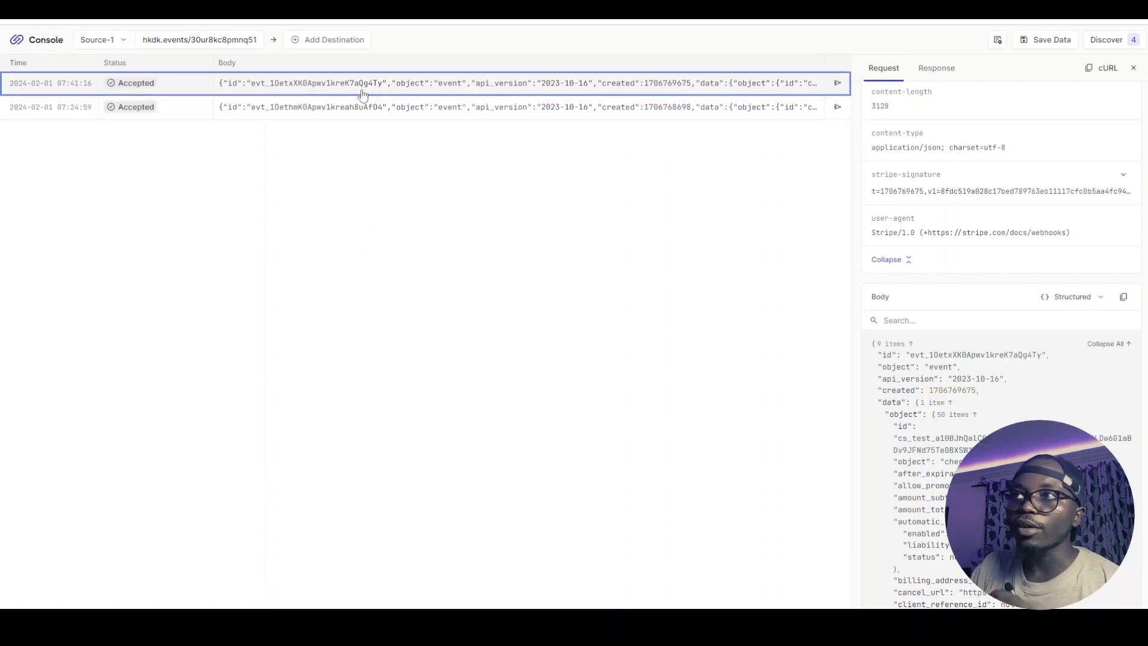
pyautogui.click(368, 117)
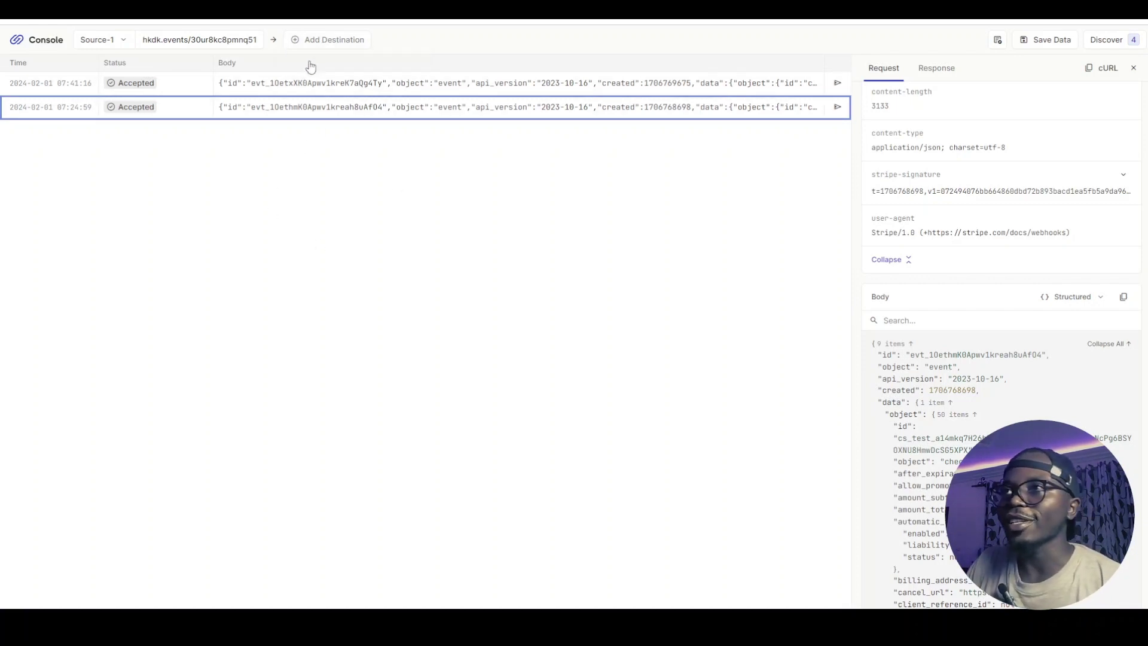
pyautogui.click(208, 44)
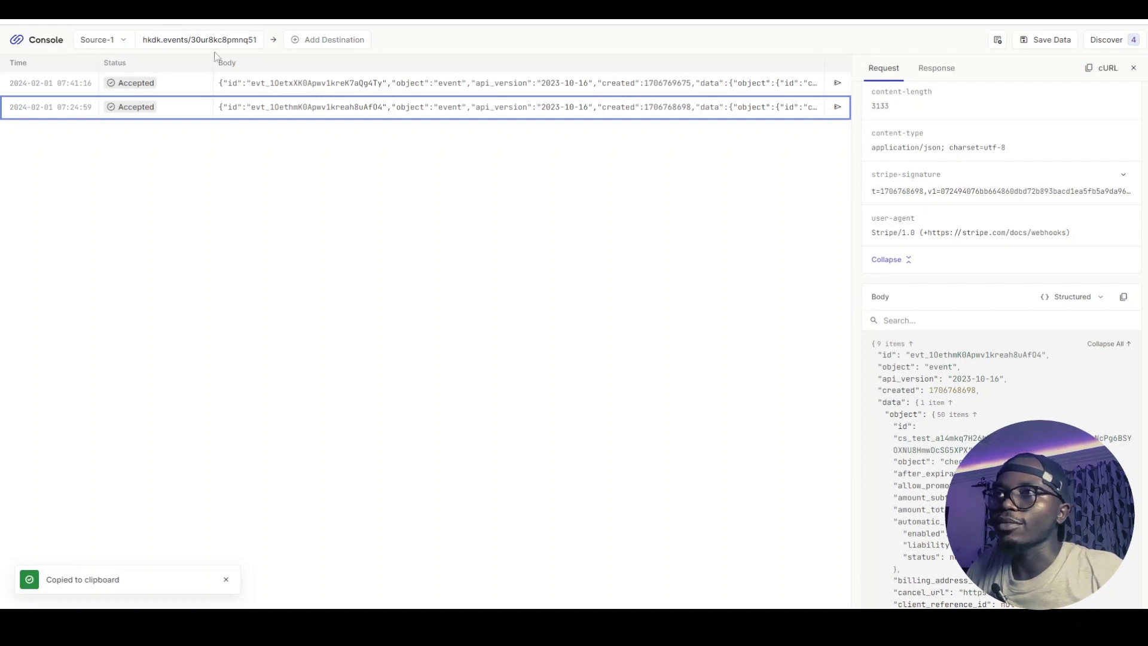
# Add an HTTP destination using the pasted BuildShip stripe-listener endpoint URL
pyautogui.click(320, 45)
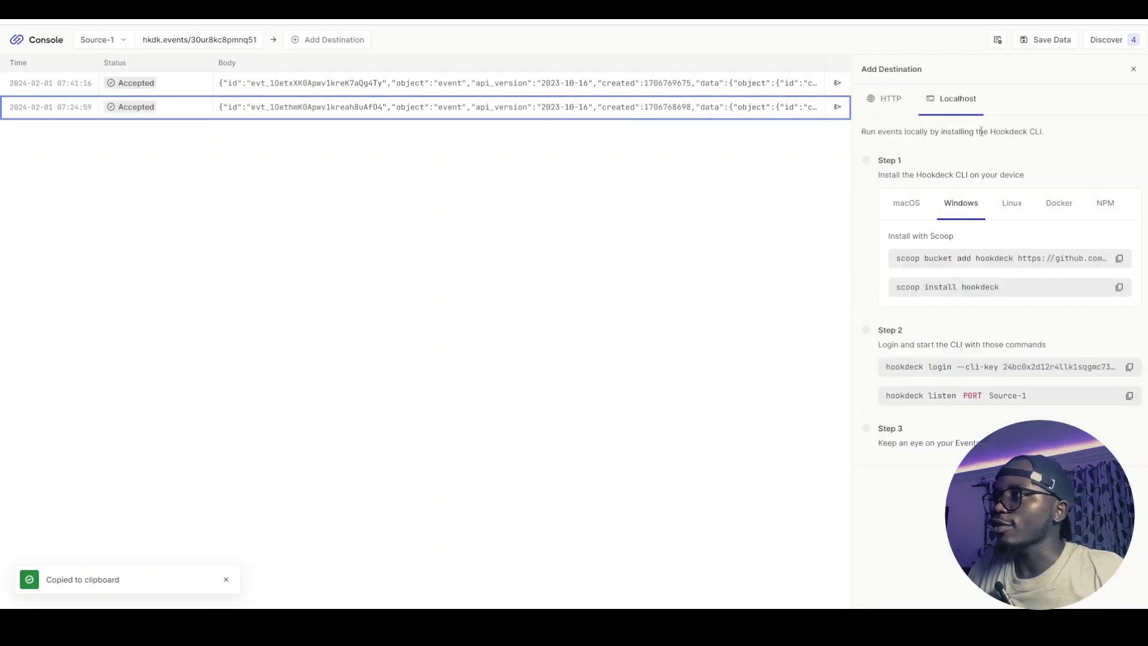
pyautogui.click(886, 99)
pyautogui.click(904, 168)
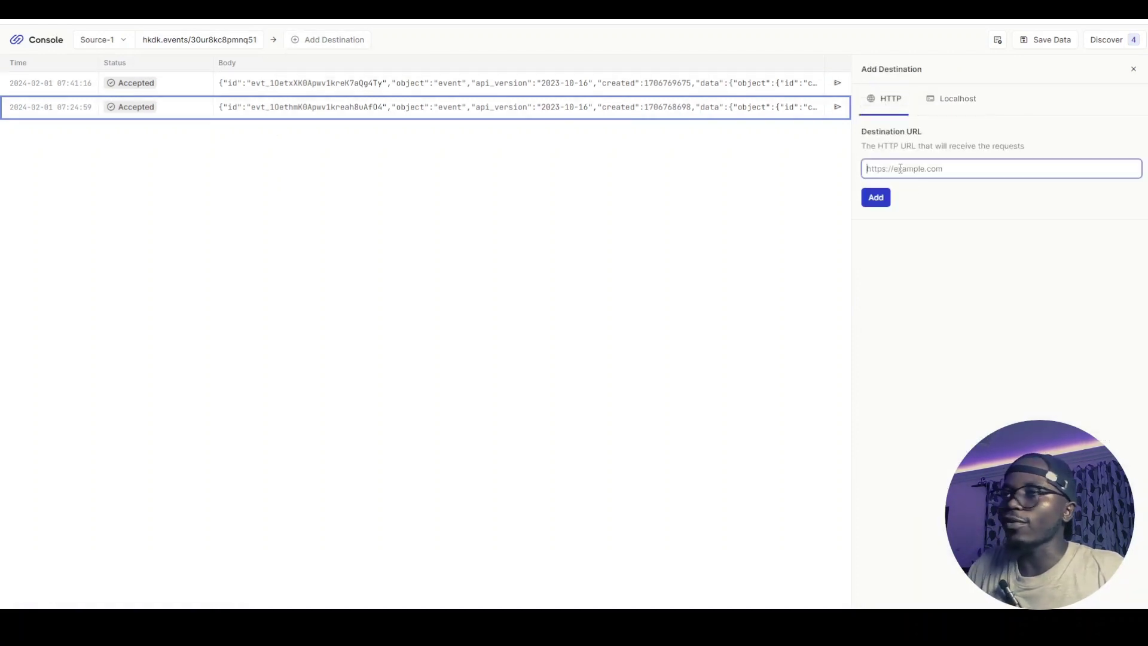
pyautogui.press('super+v')
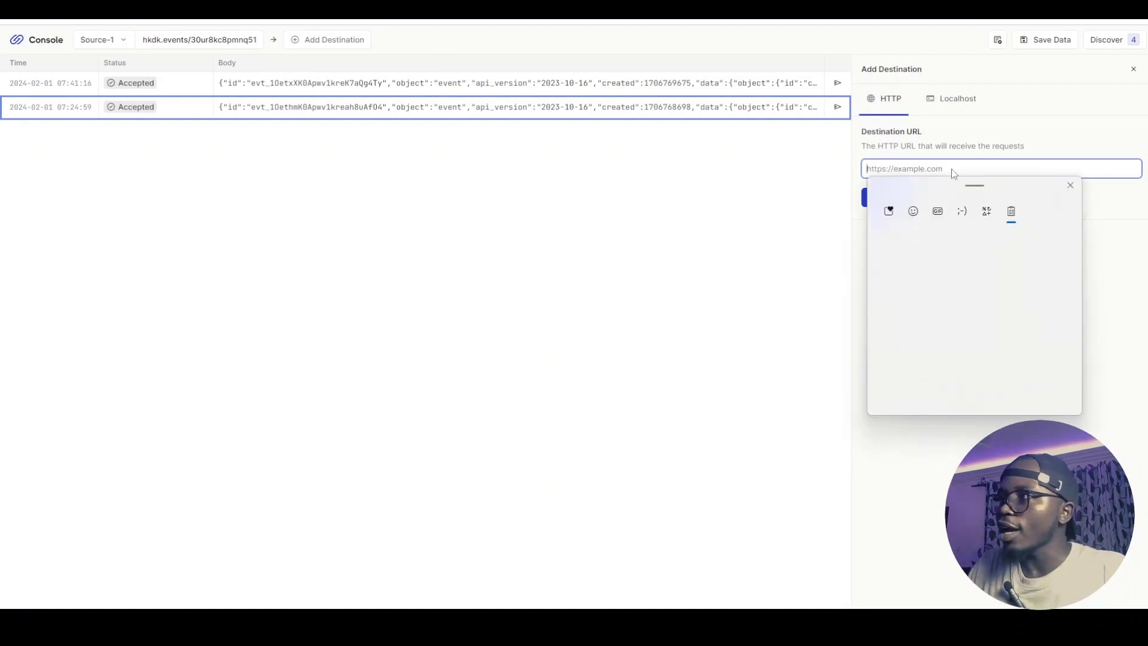
pyautogui.click(942, 336)
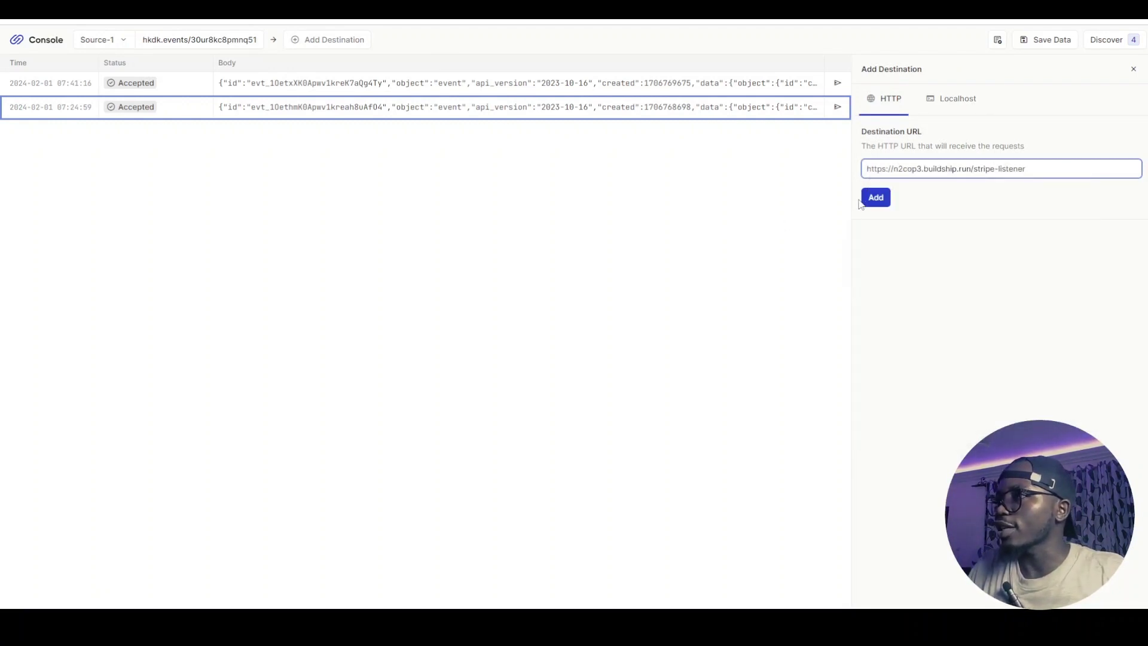
pyautogui.press('Return')
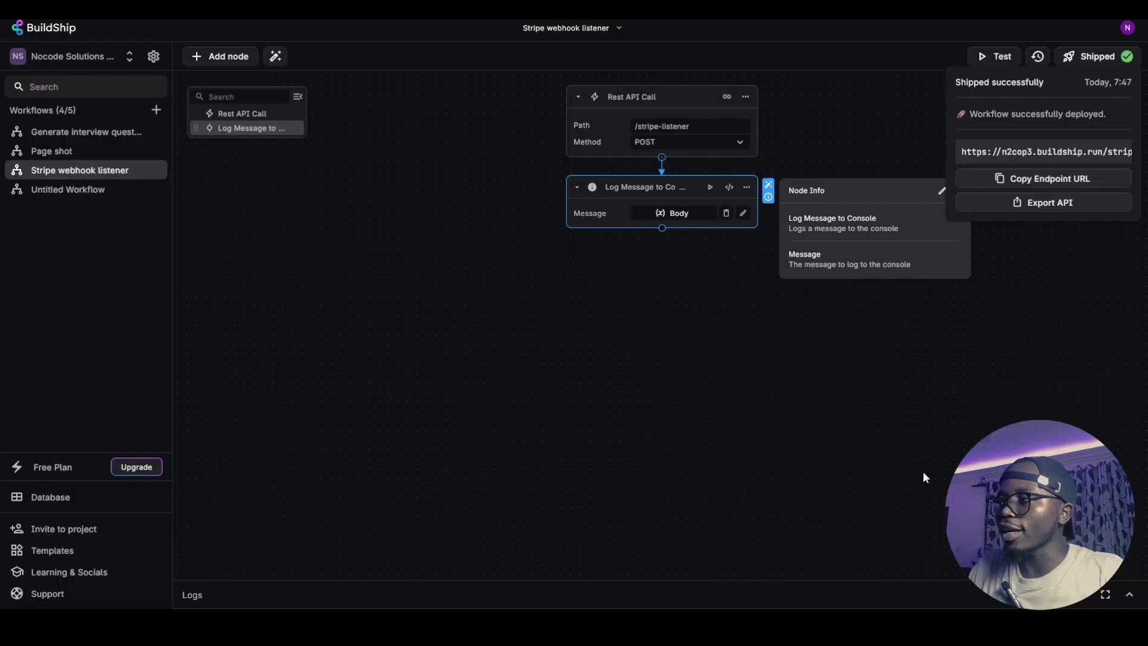
# Resend the 07:24:59 event to the BuildShip destination and check its response
pyautogui.click(924, 471)
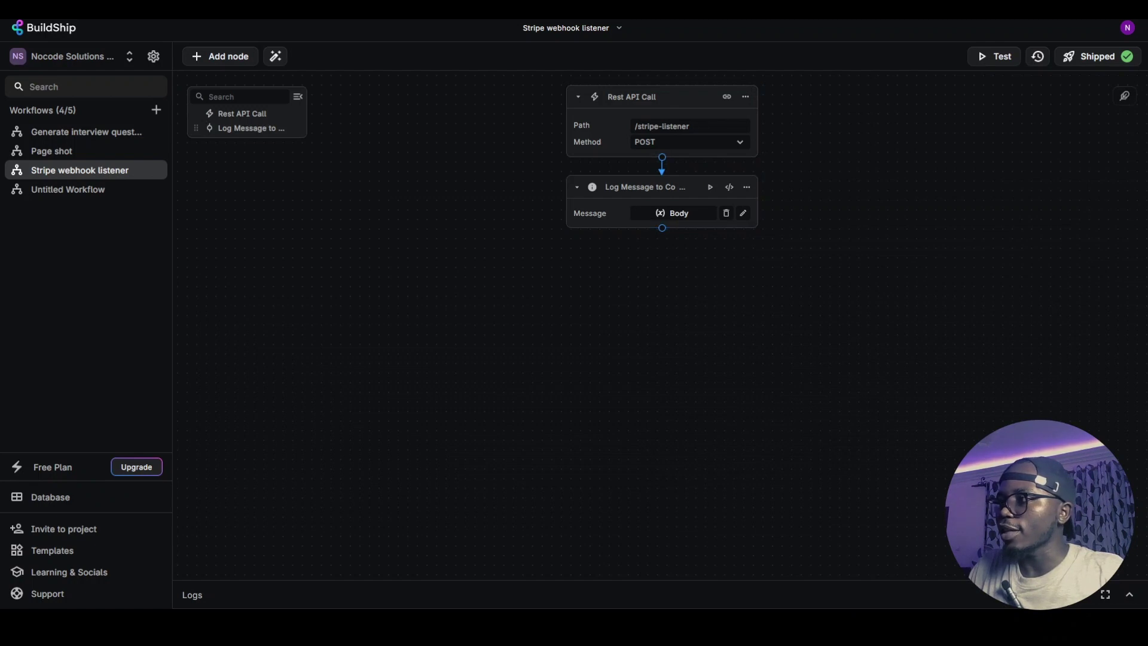
pyautogui.click(598, 592)
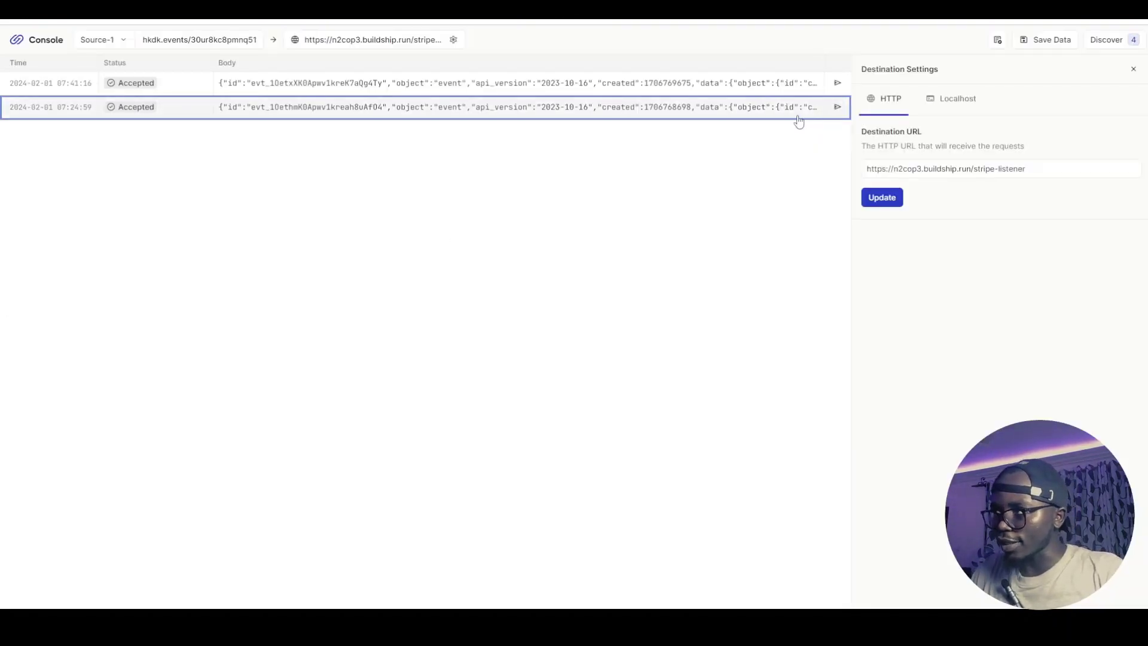
pyautogui.click(834, 111)
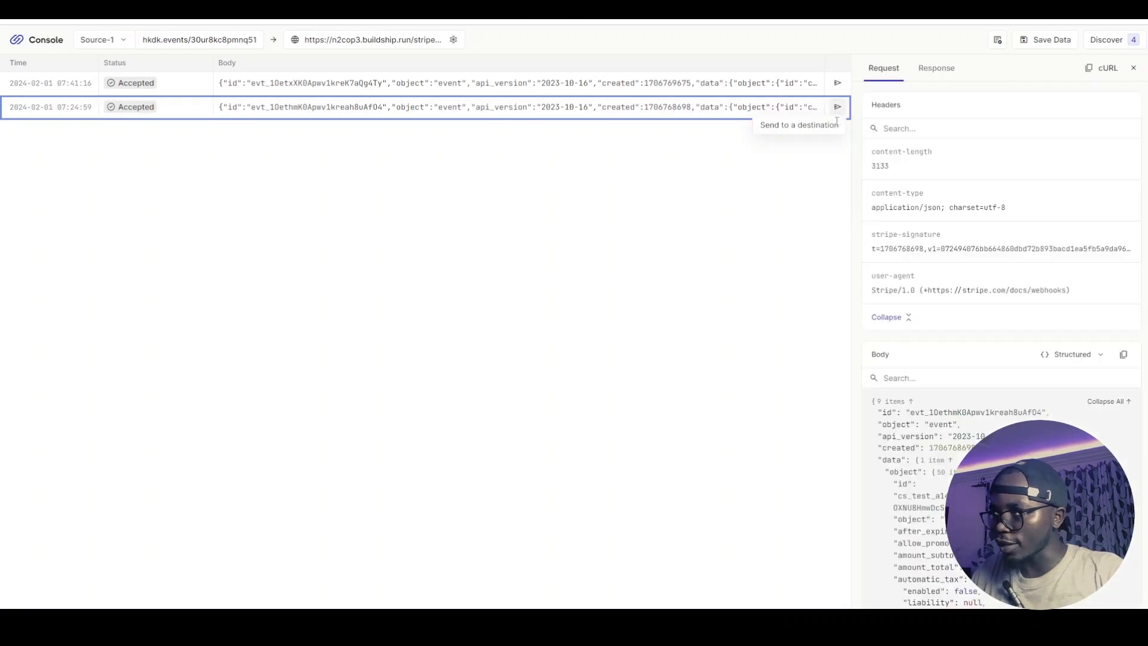
pyautogui.click(914, 77)
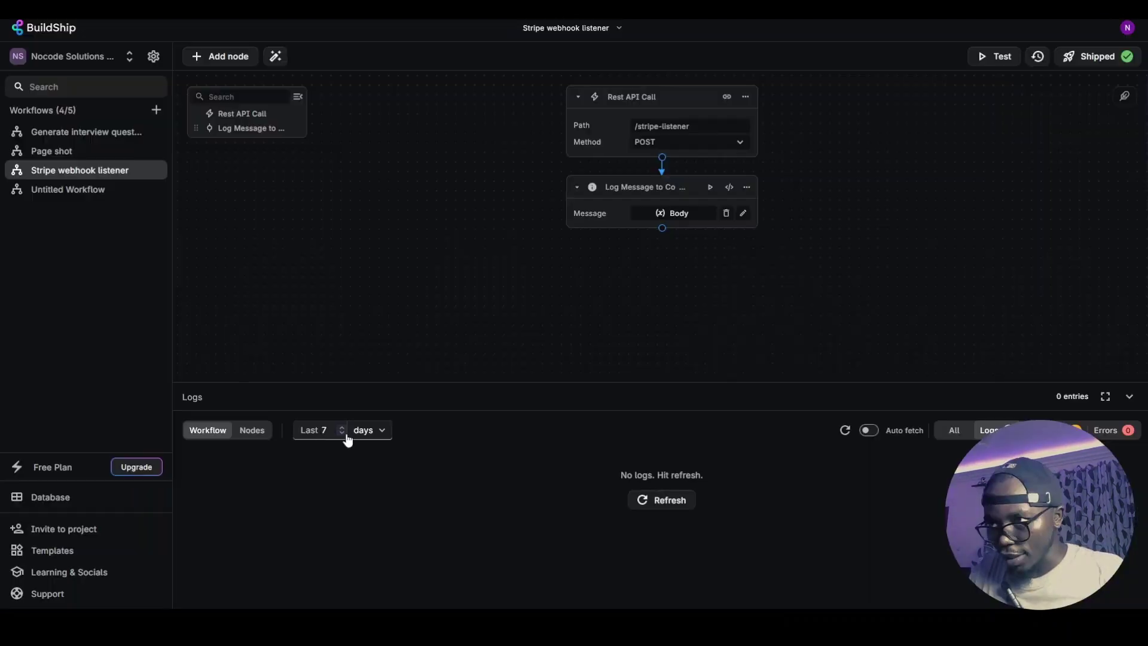
# Limit the BuildShip logs to the last 15 minutes
pyautogui.click(342, 437)
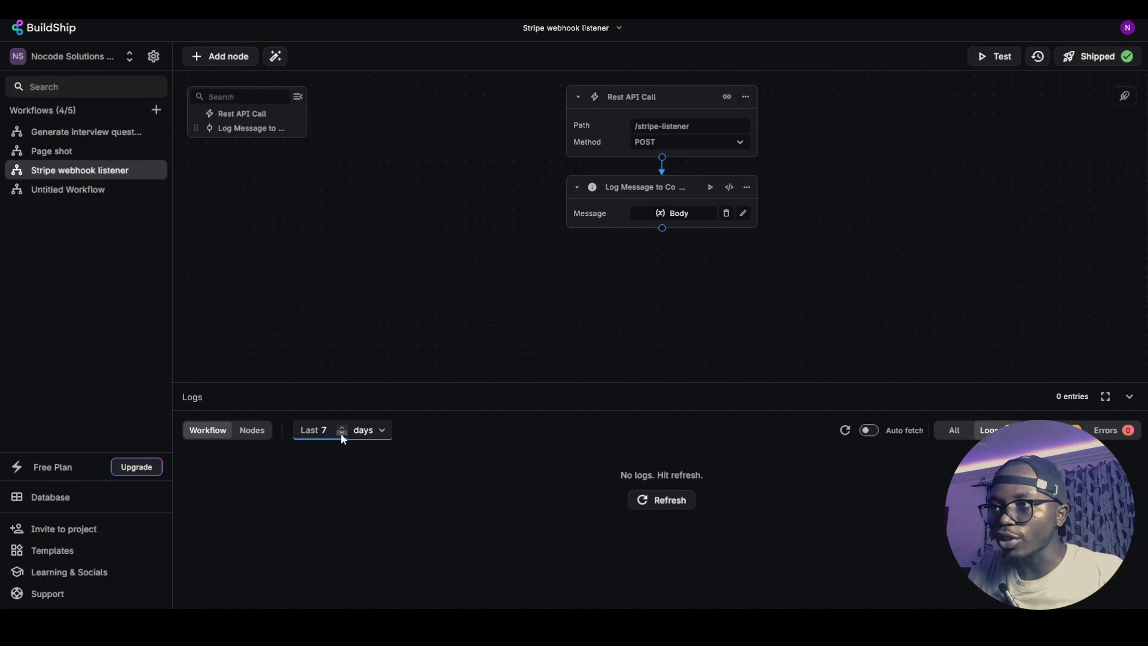
pyautogui.click(343, 438)
pyautogui.click(386, 439)
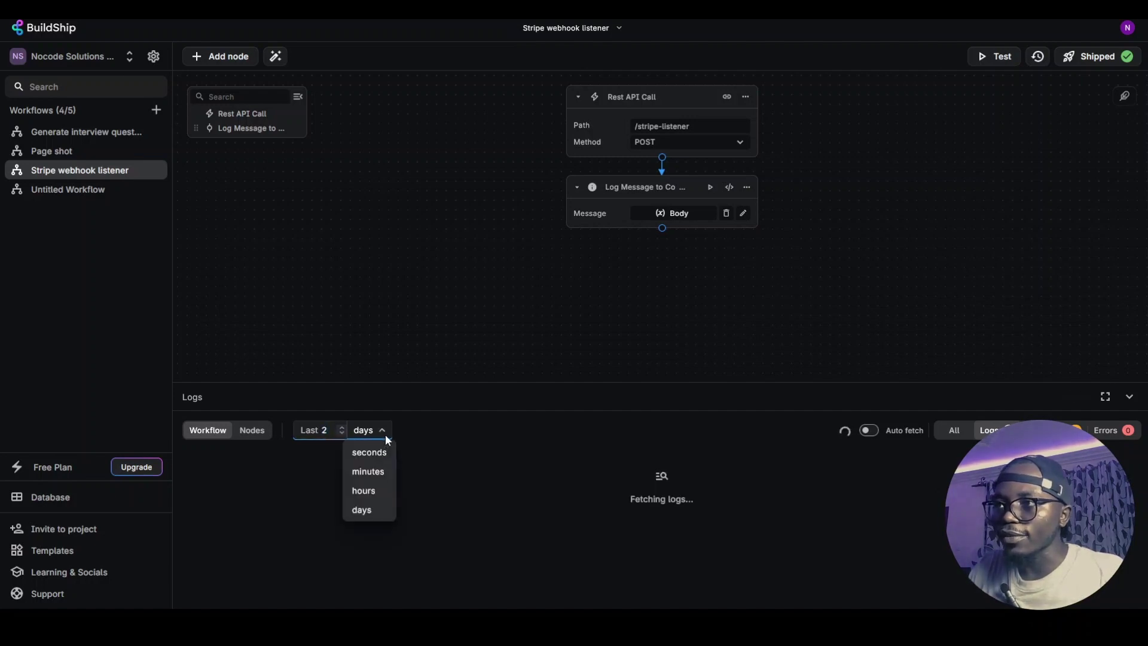
pyautogui.click(368, 471)
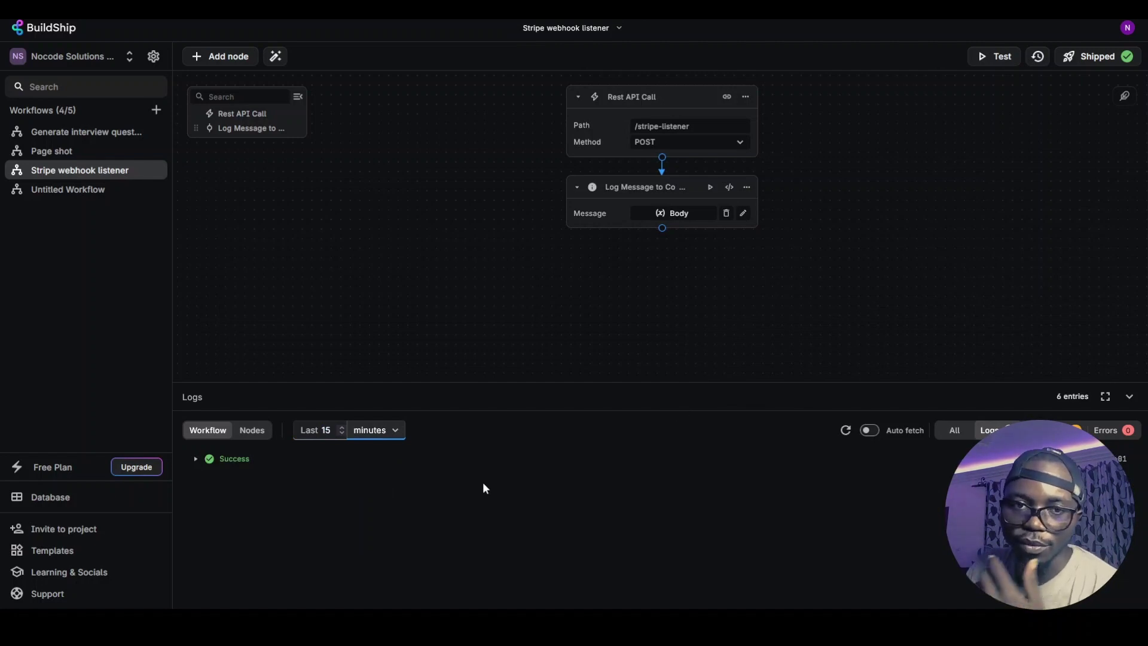
# Expand the successful run's logged Stripe event payload fullscreen, then collapse the logs panel
pyautogui.click(196, 464)
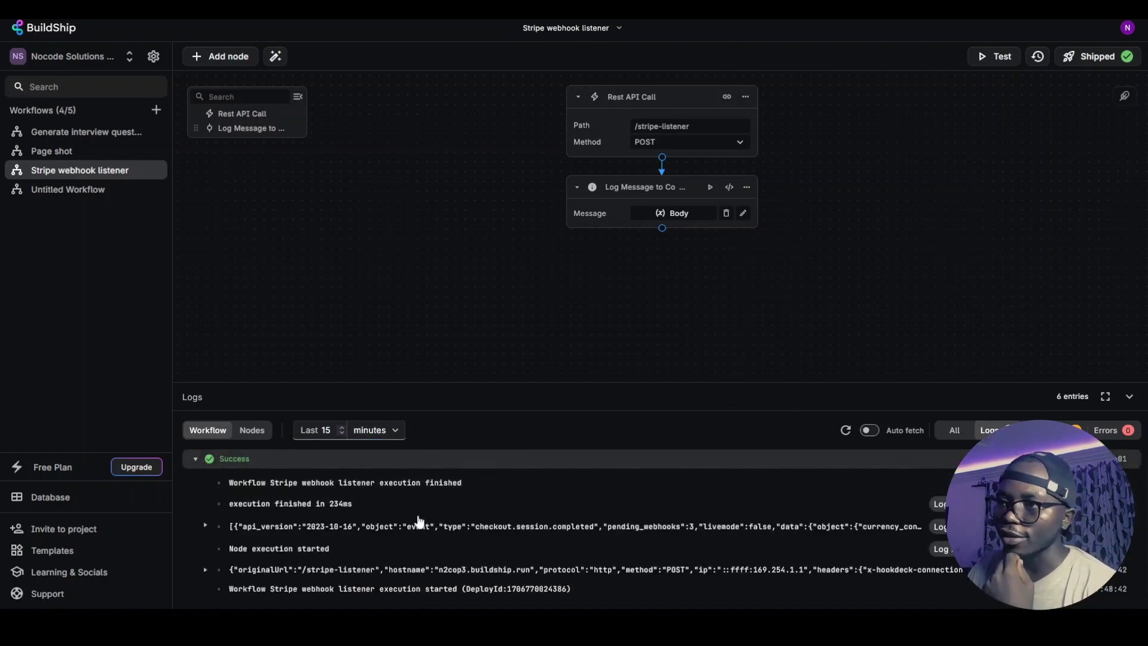
pyautogui.click(204, 526)
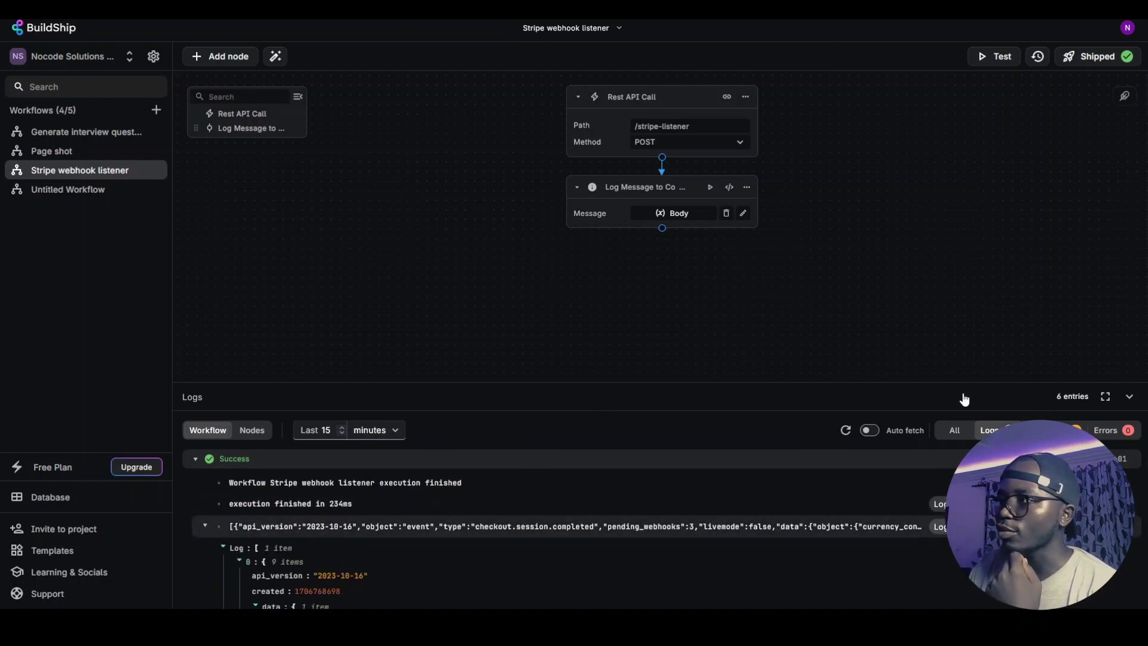
pyautogui.click(1105, 396)
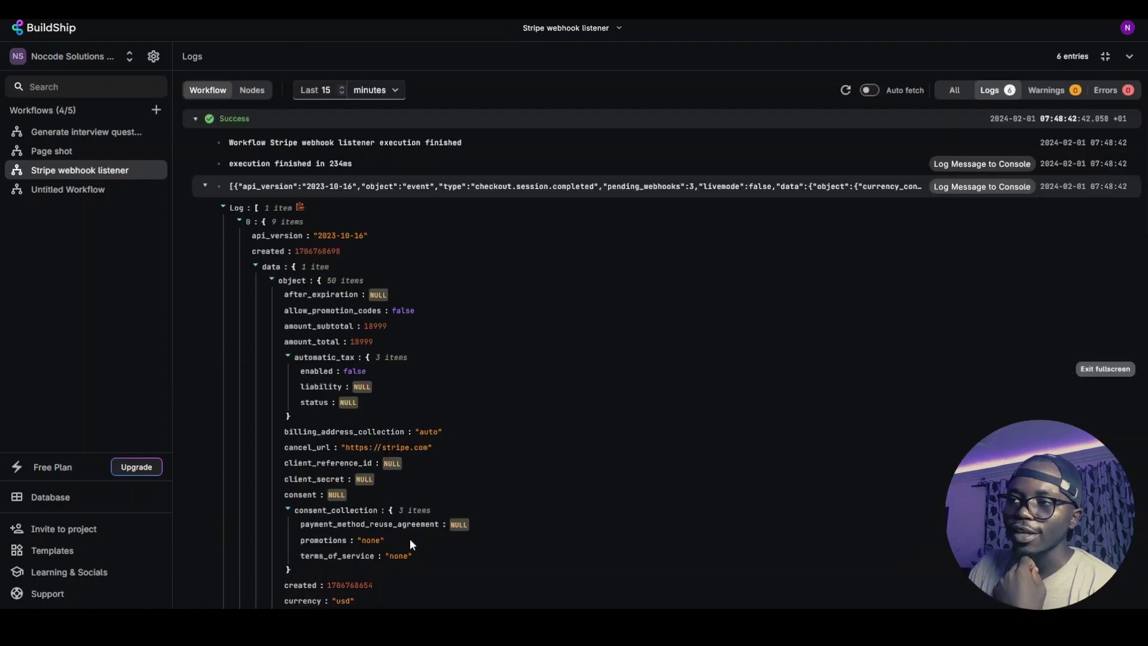
pyautogui.scroll(-2, 419, 377)
pyautogui.scroll(-10, 404, 379)
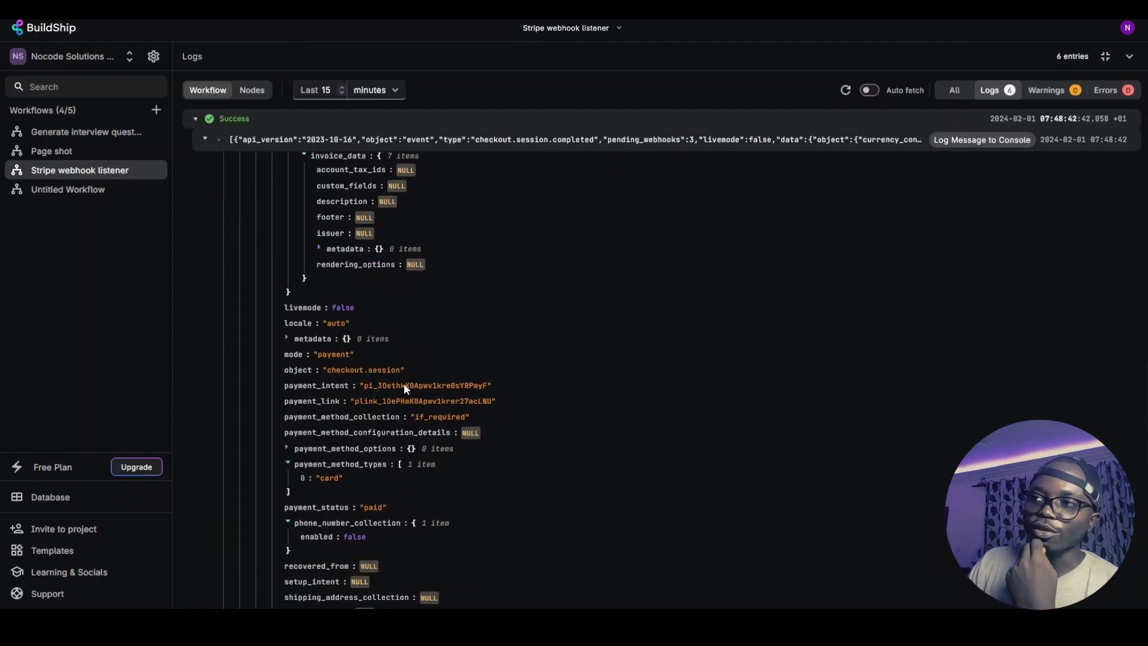
pyautogui.scroll(3, 583, 361)
pyautogui.scroll(8, 583, 361)
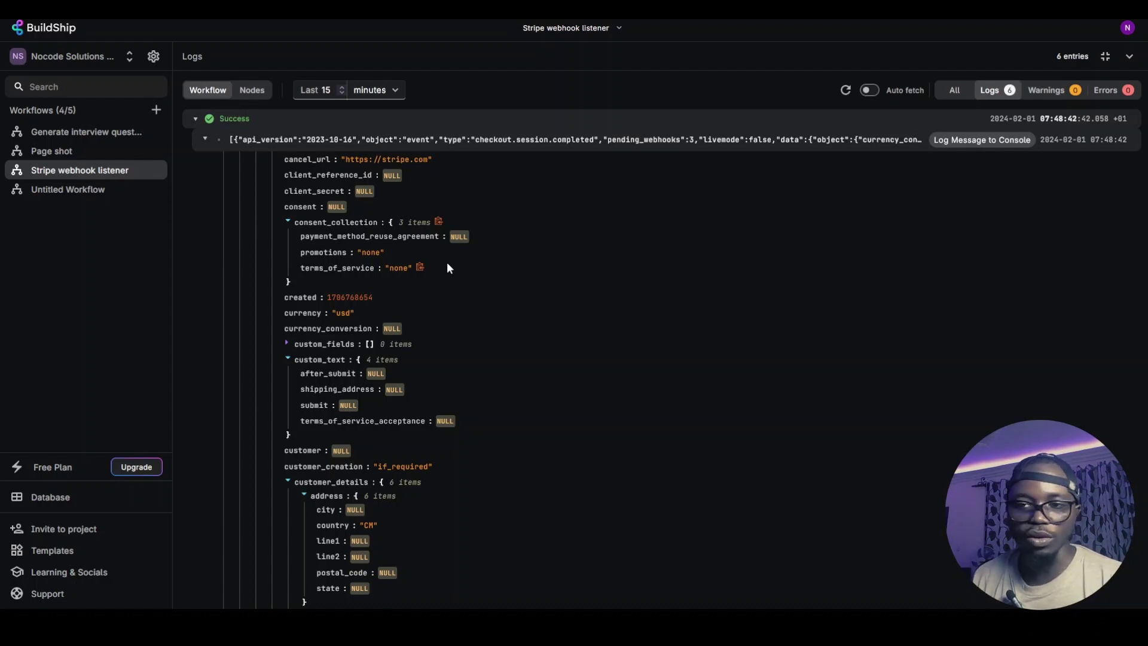
pyautogui.scroll(-10, 451, 258)
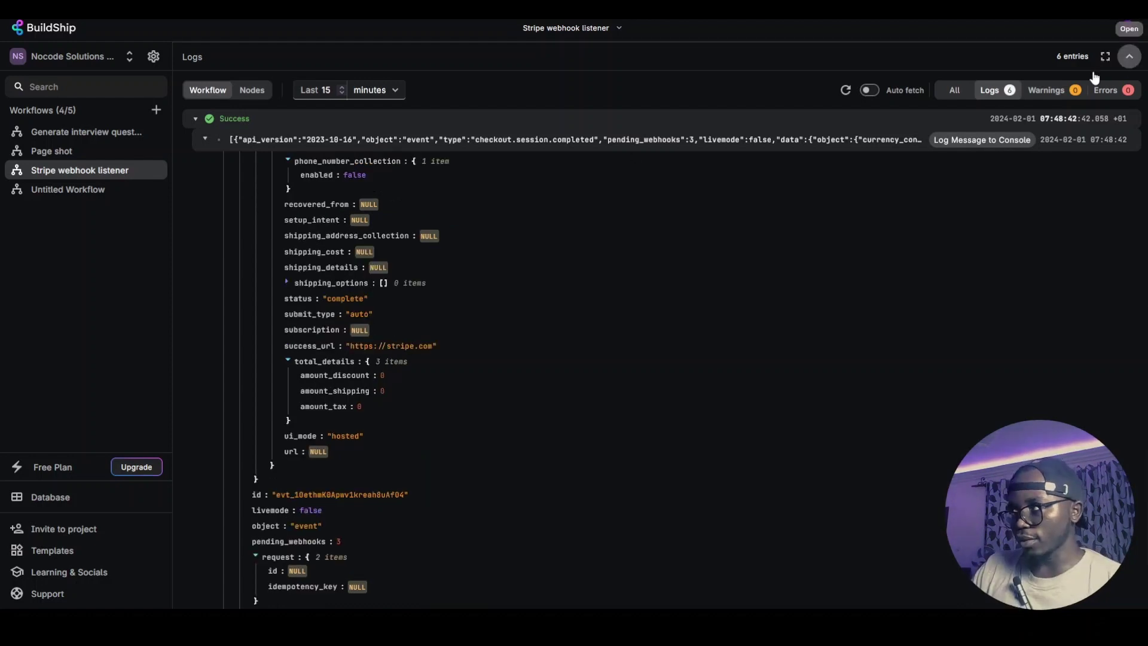
pyautogui.click(1129, 57)
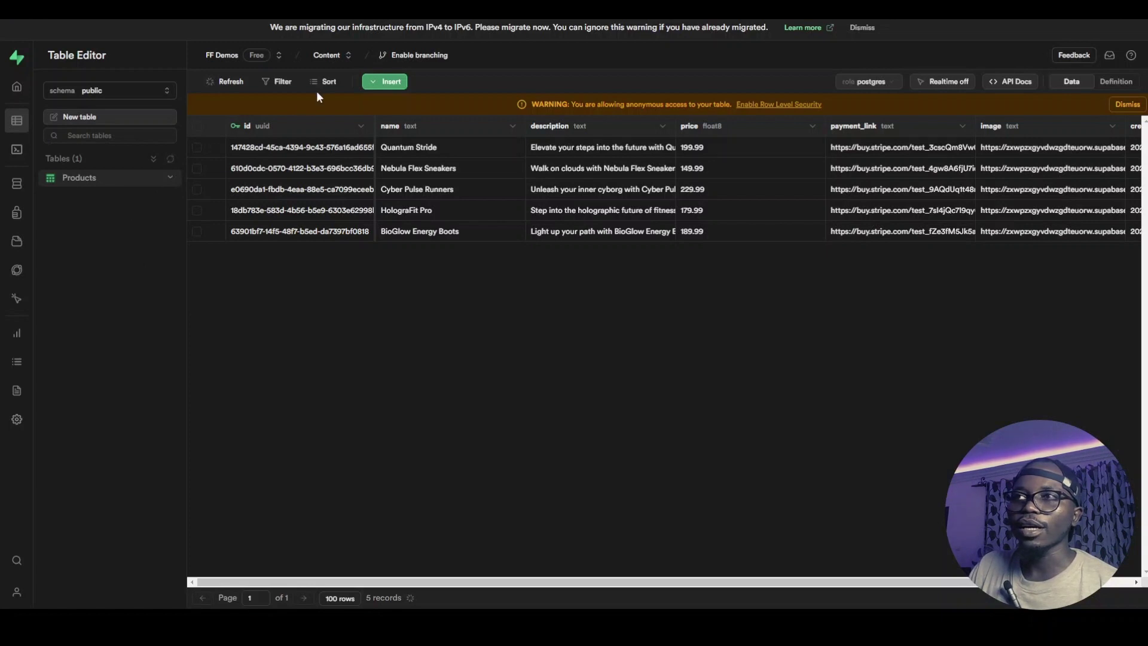
# Create the Notifications table with 'text' and 'read' columns, then reposition the text column
pyautogui.click(115, 116)
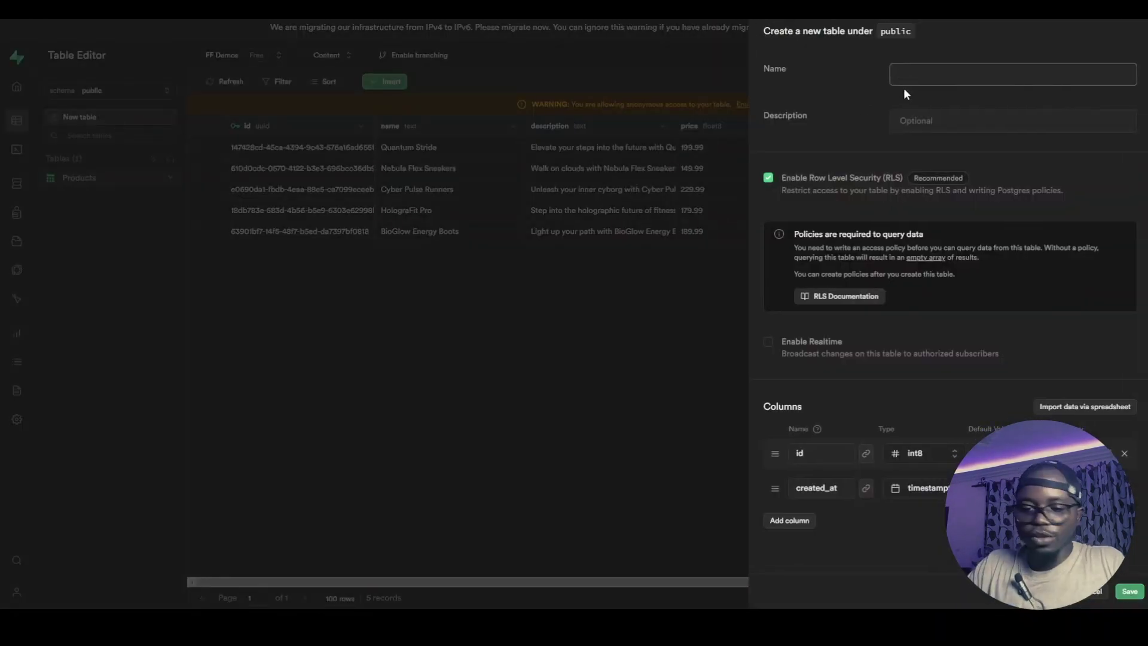
pyautogui.write('Notifications')
pyautogui.click(790, 520)
pyautogui.click(819, 513)
pyautogui.write('text')
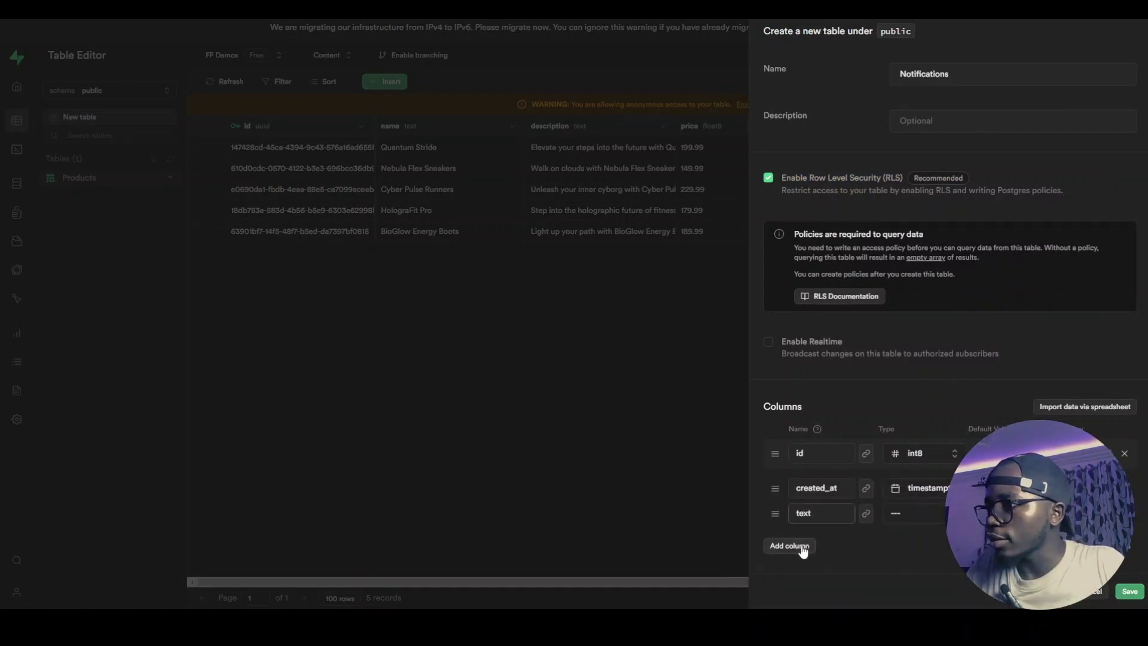
pyautogui.click(802, 546)
pyautogui.click(818, 537)
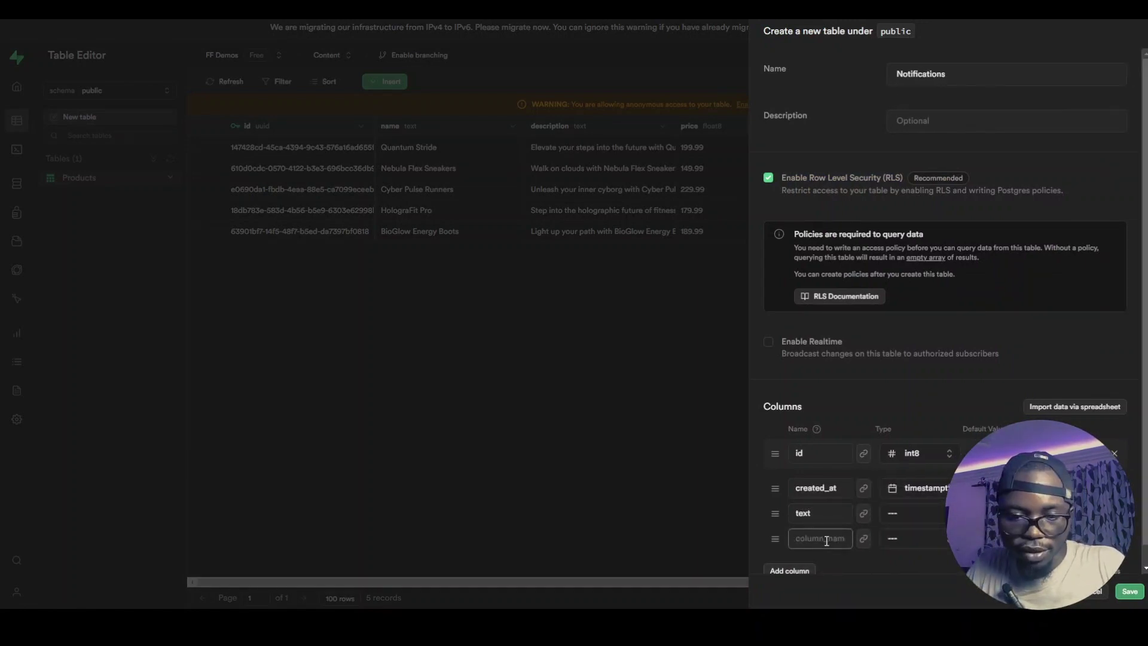
pyautogui.write('read')
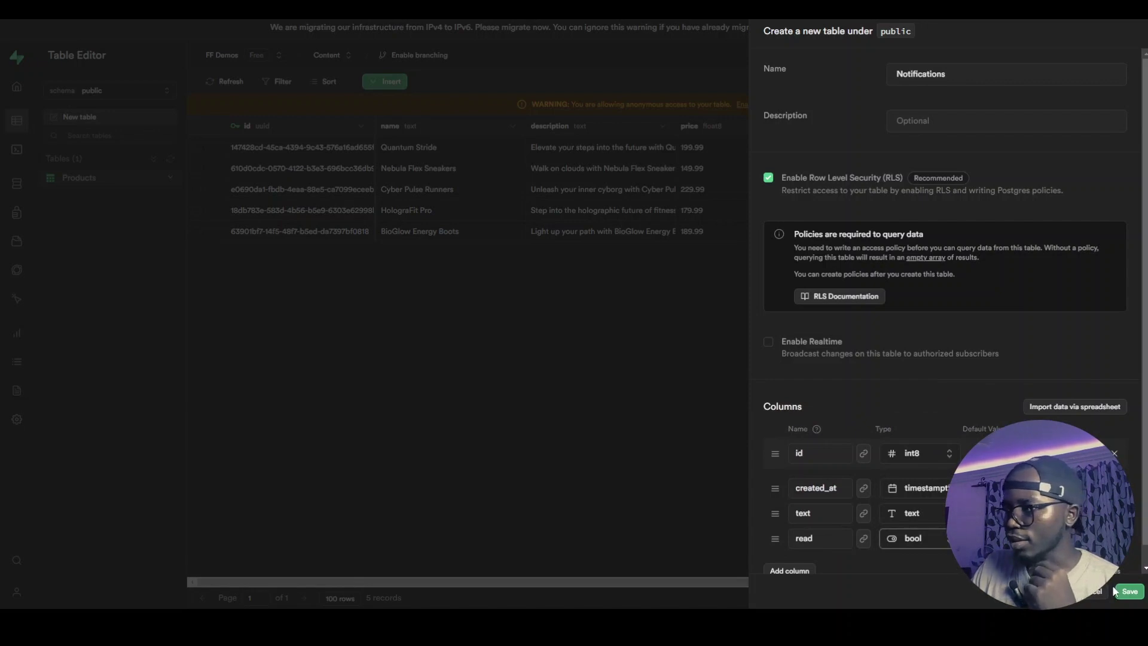
pyautogui.click(1131, 592)
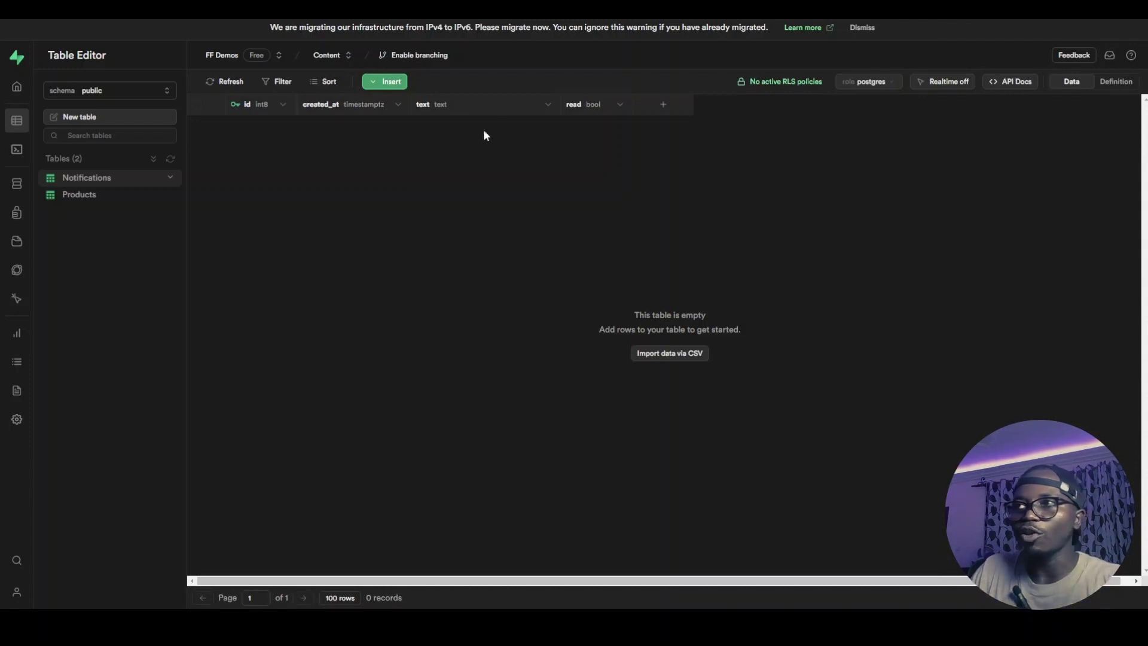
pyautogui.moveTo(453, 108); pyautogui.dragTo(511, 130)
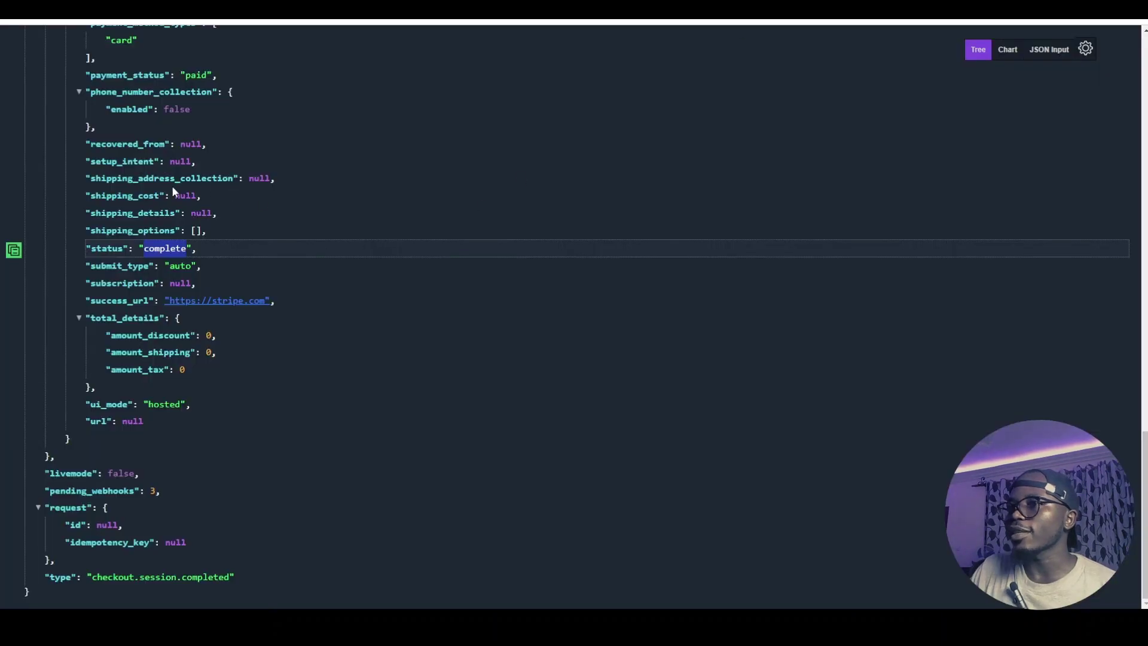
# Collapse 'data', select the checkout.session.completed type value, then re-expand 'data'
pyautogui.scroll(20, 155, 191)
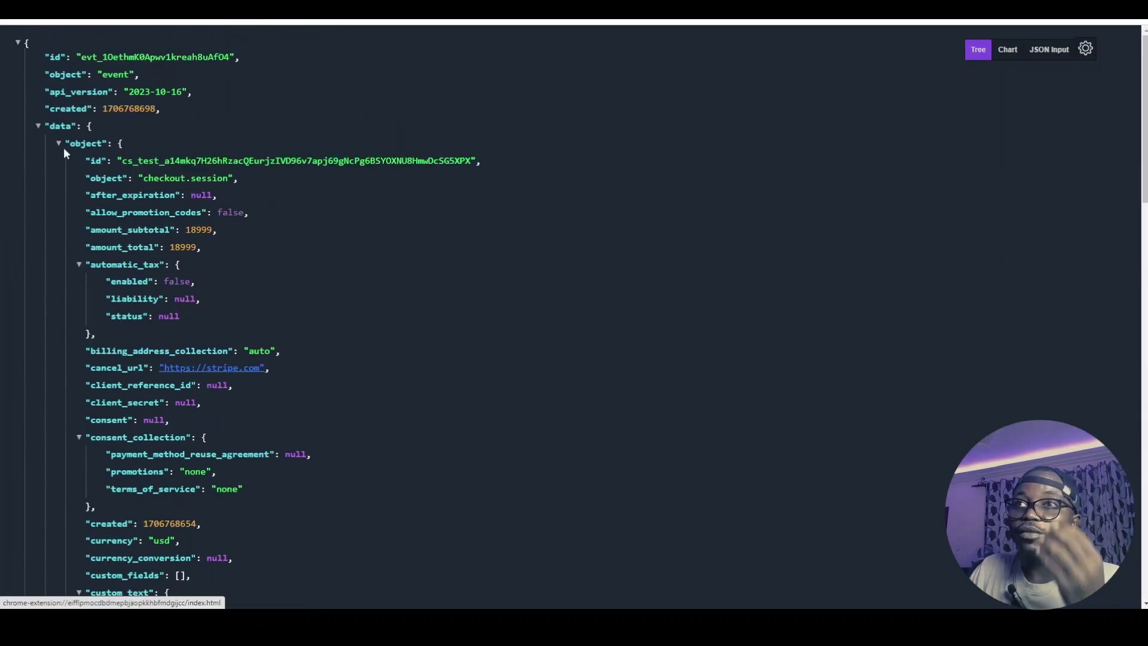
pyautogui.click(39, 127)
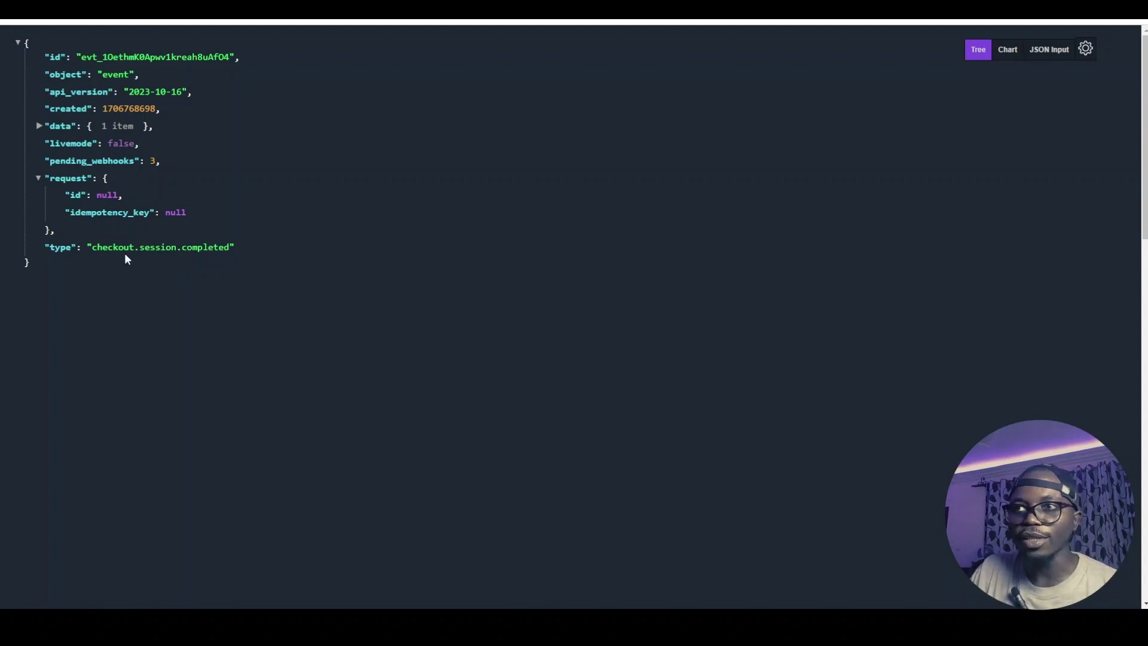
pyautogui.moveTo(93, 247); pyautogui.dragTo(227, 247)
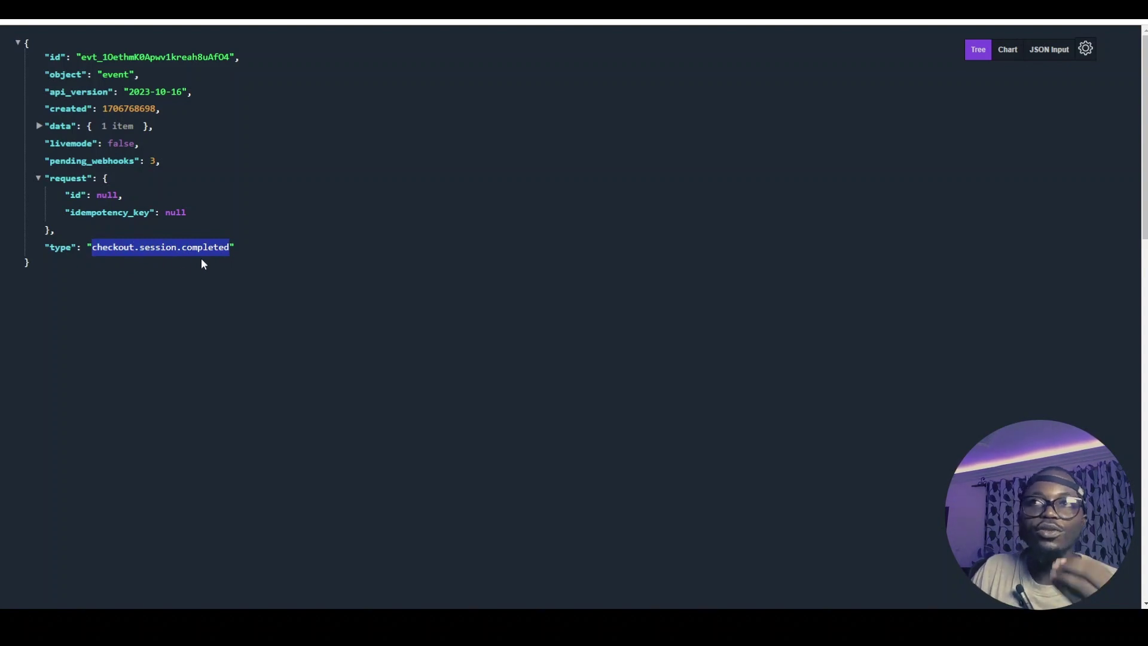
pyautogui.click(39, 127)
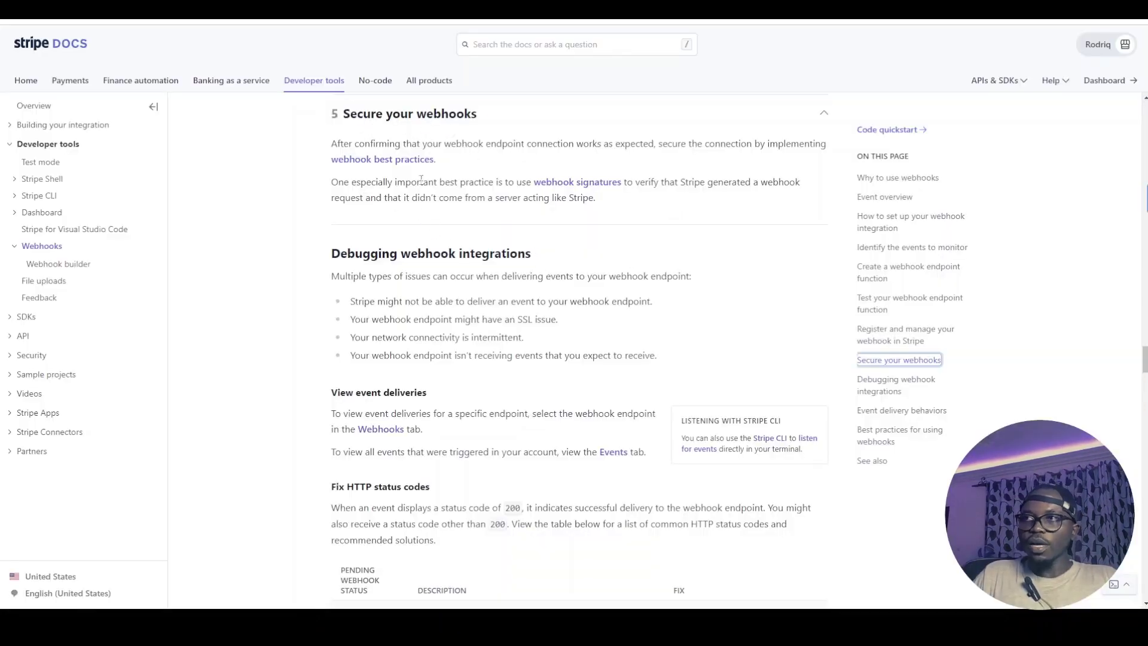
# Skim the Stripe guide's 'Secure your webhooks' and 'Debugging webhook integrations' sections, then return to BuildShip
pyautogui.scroll(-1, 439, 257)
pyautogui.scroll(2, 441, 251)
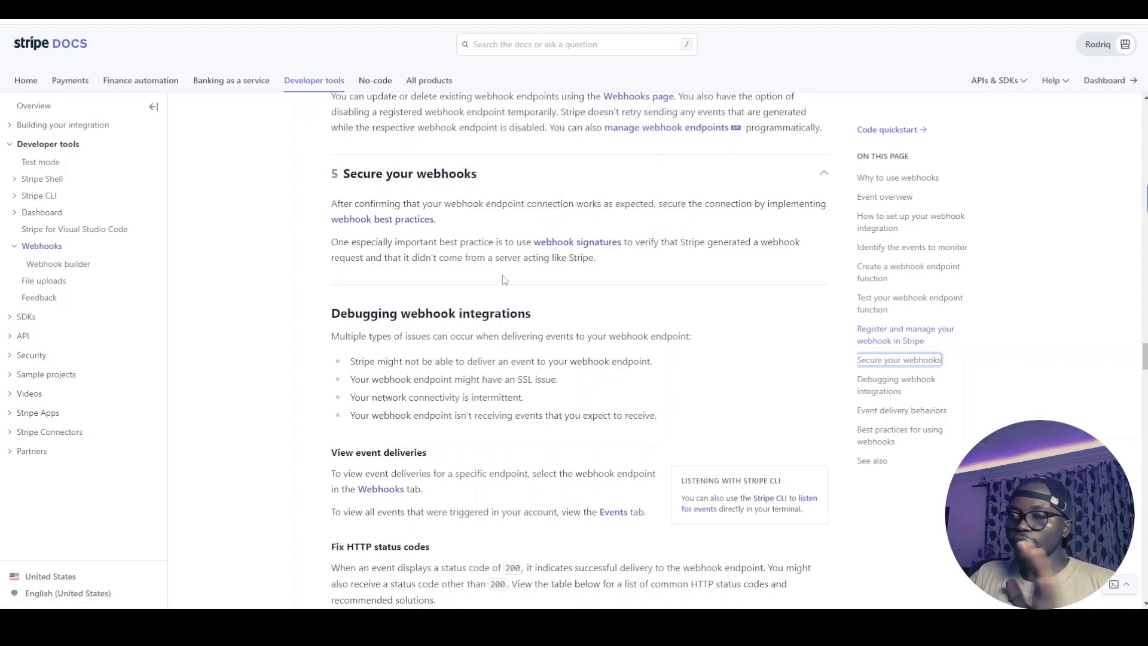
pyautogui.click(519, 253)
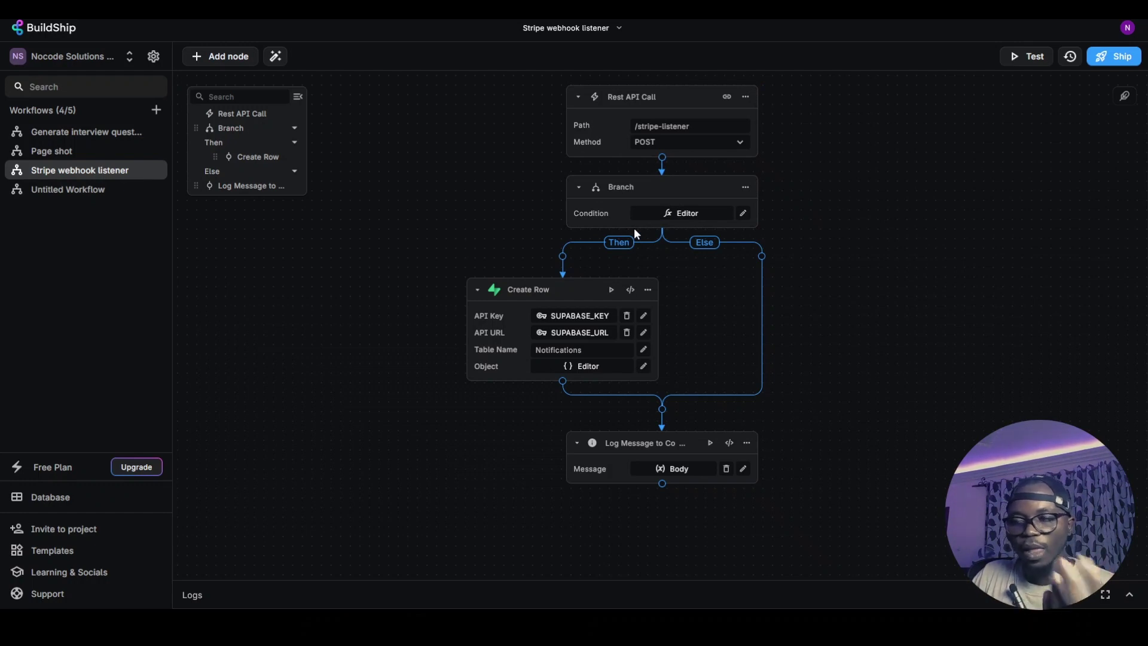
# Revert to the two-node workflow and insert a Branch node after the Rest API Call
pyautogui.hotkey('ctrl', 'z')
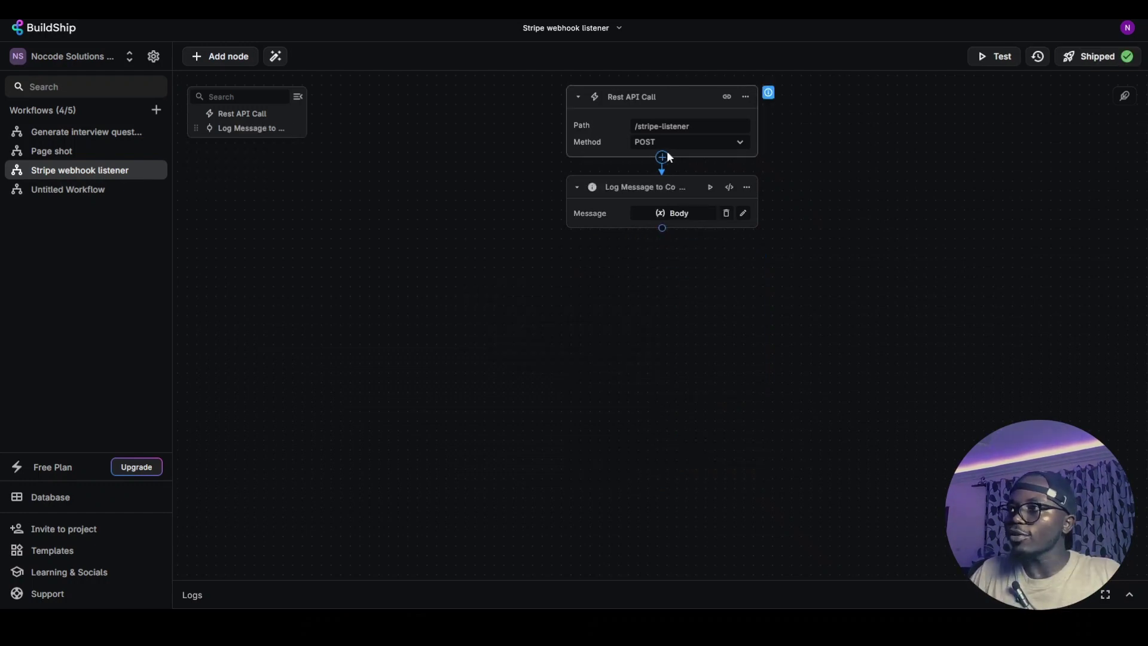
pyautogui.click(662, 159)
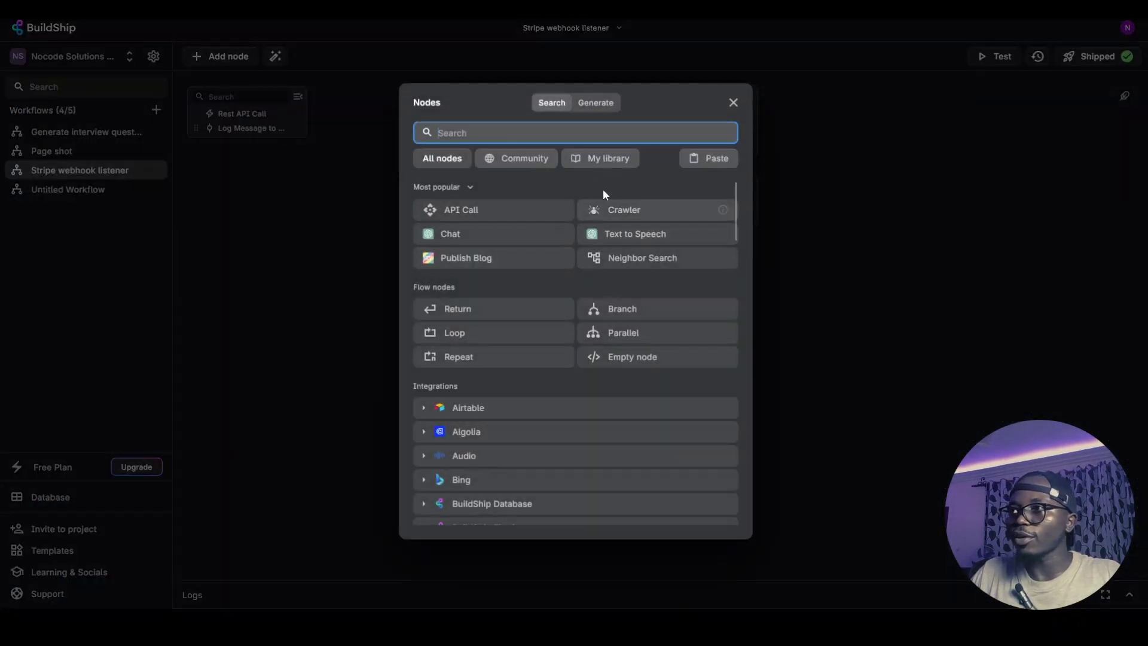
pyautogui.click(621, 309)
pyautogui.click(658, 214)
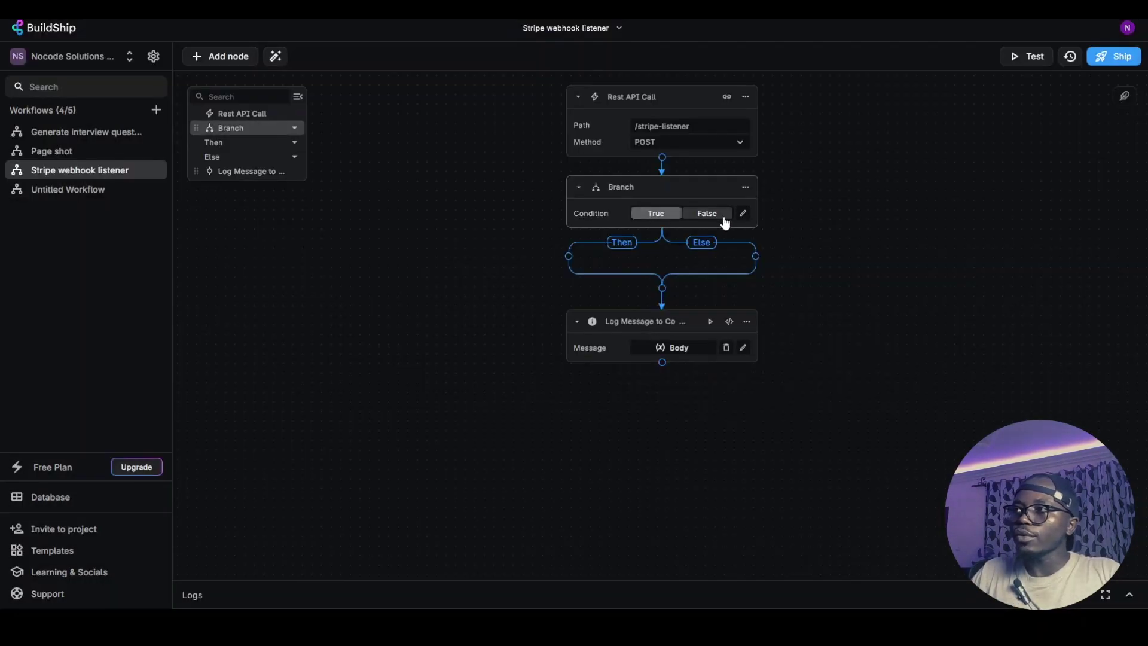
# Write the branch condition in the code editor as the request Body's .type comparison
pyautogui.click(743, 214)
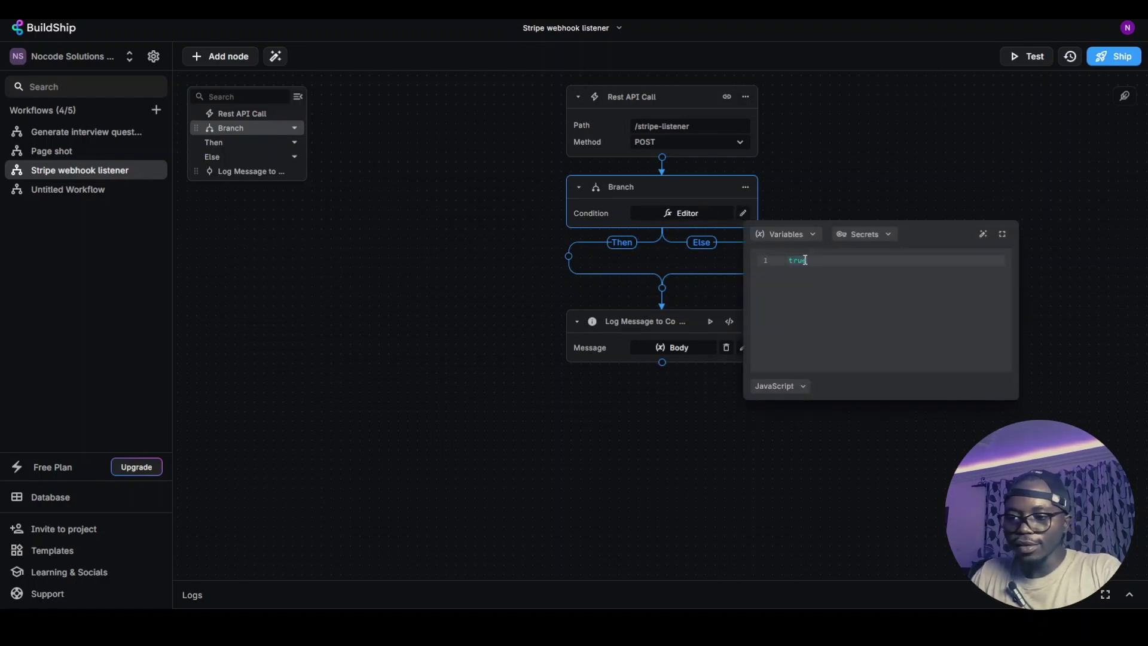
pyautogui.click(807, 236)
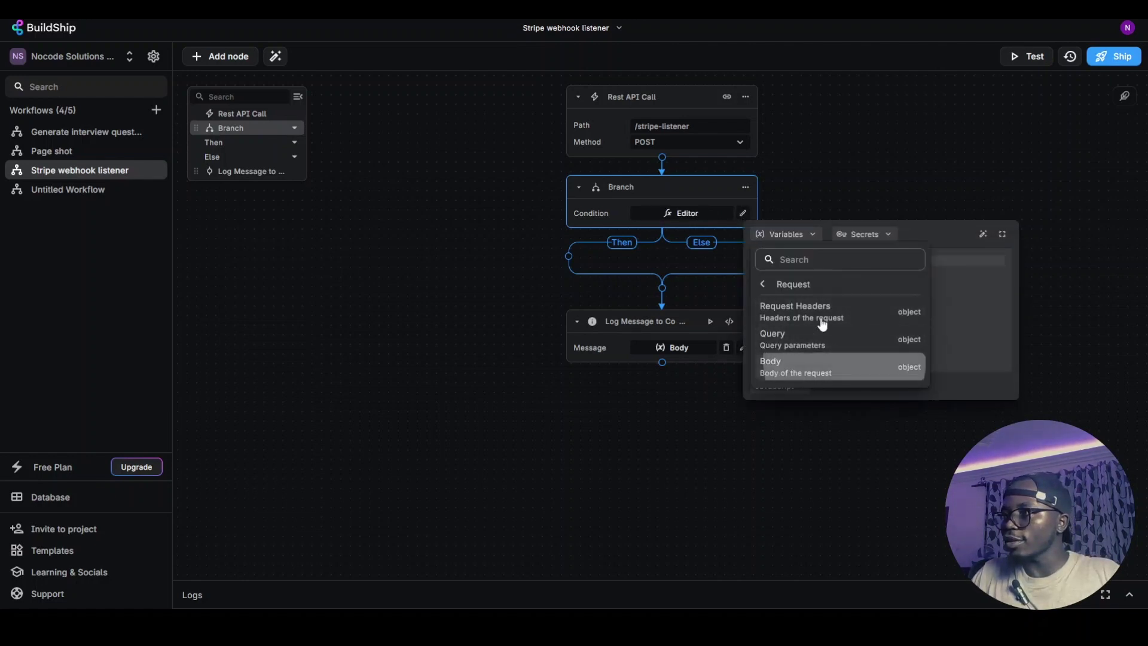
pyautogui.click(801, 367)
pyautogui.write('.type ==')
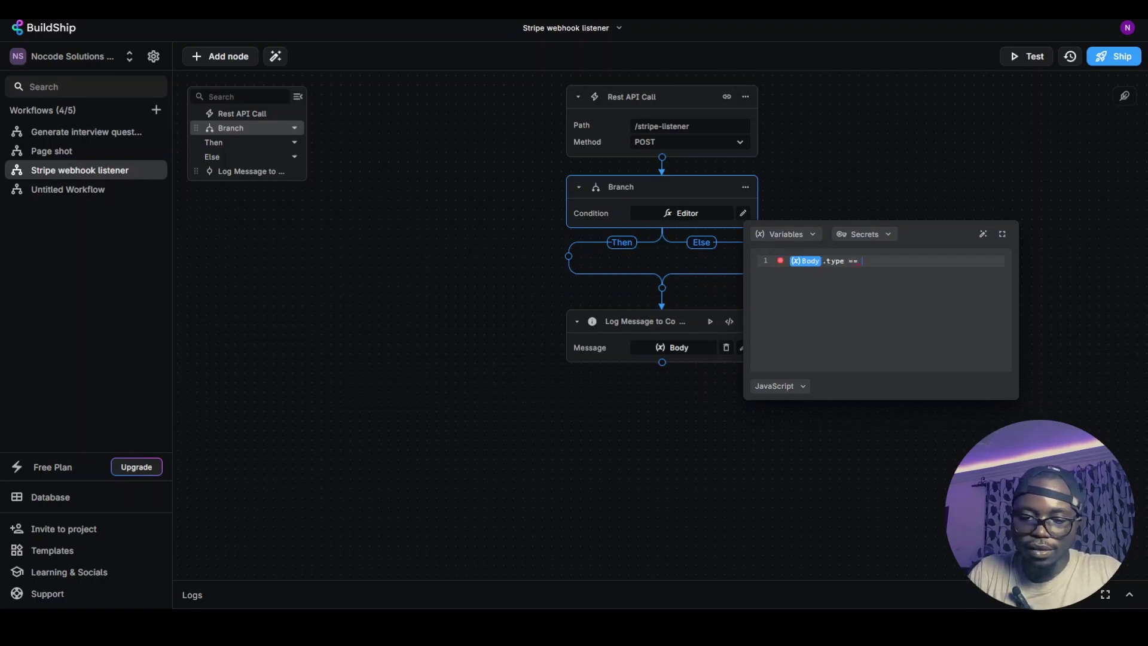
pyautogui.click(557, 253)
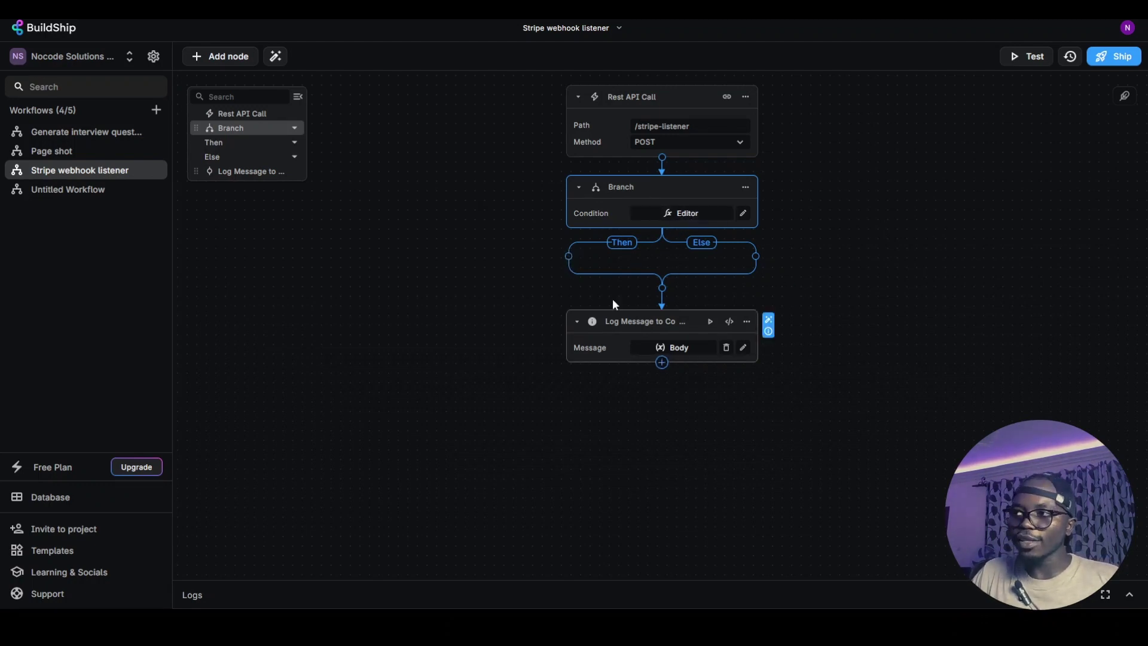
# Insert a Supabase Create Row node on the Branch's Then path from the Integrations list
pyautogui.click(568, 256)
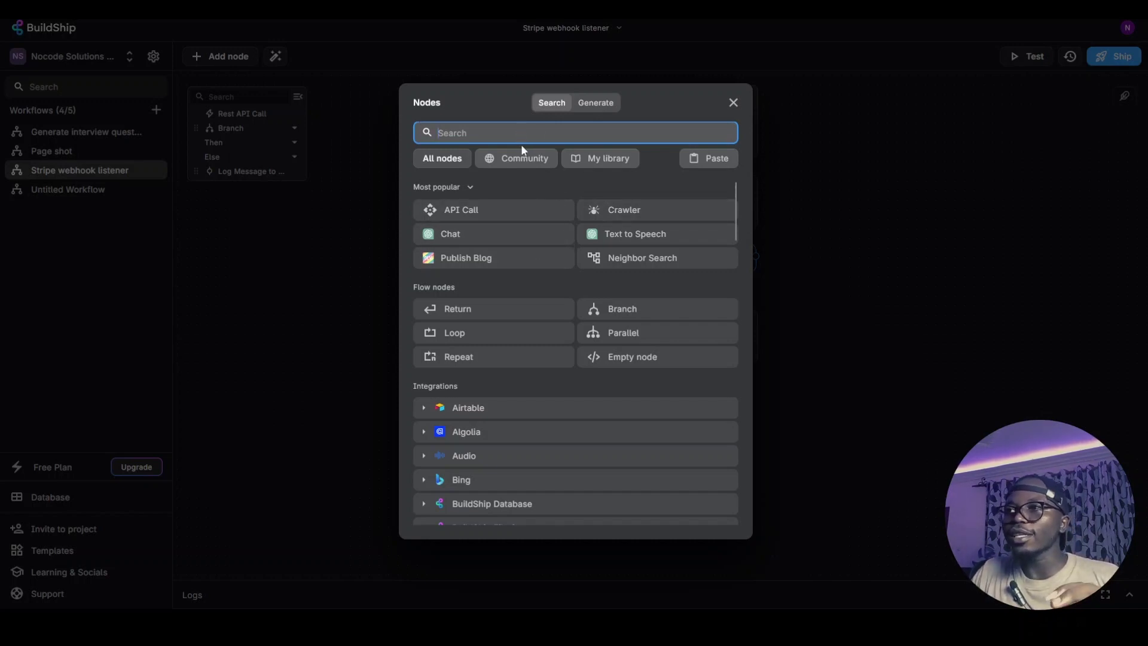
pyautogui.scroll(-12, 531, 235)
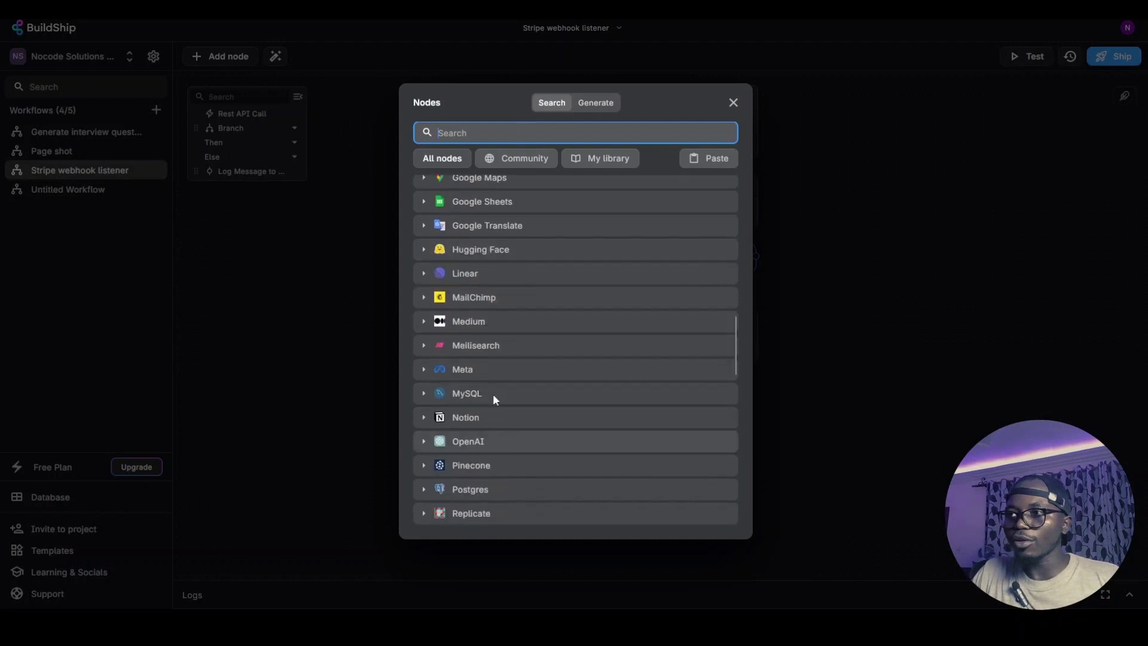
pyautogui.scroll(-8, 484, 354)
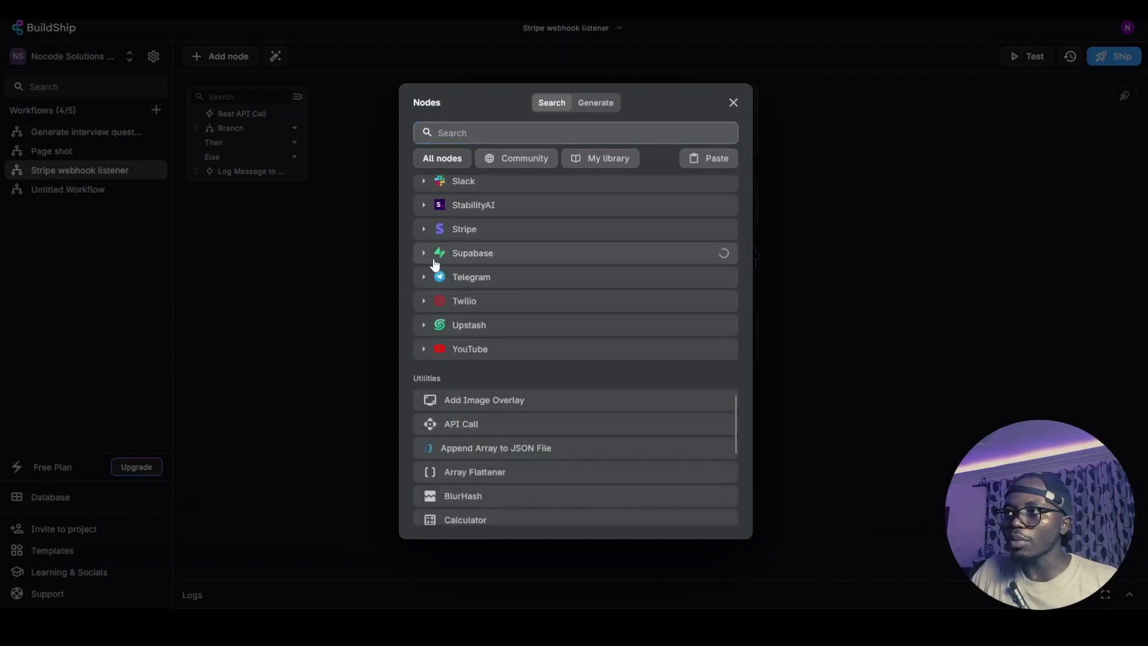
pyautogui.click(487, 258)
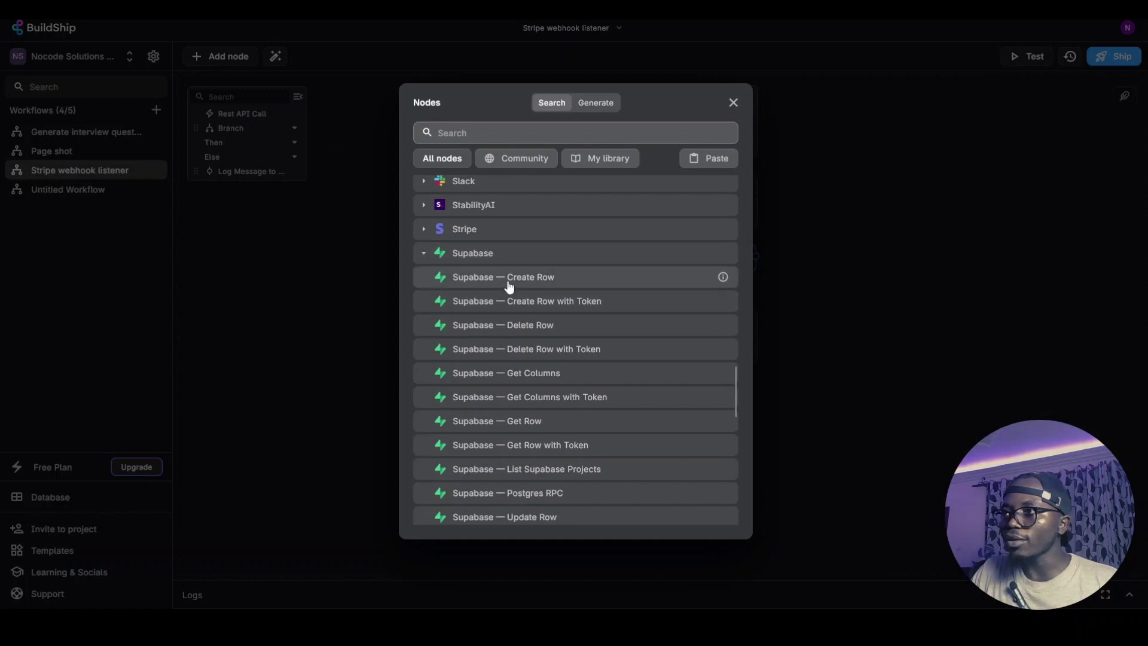
pyautogui.click(528, 278)
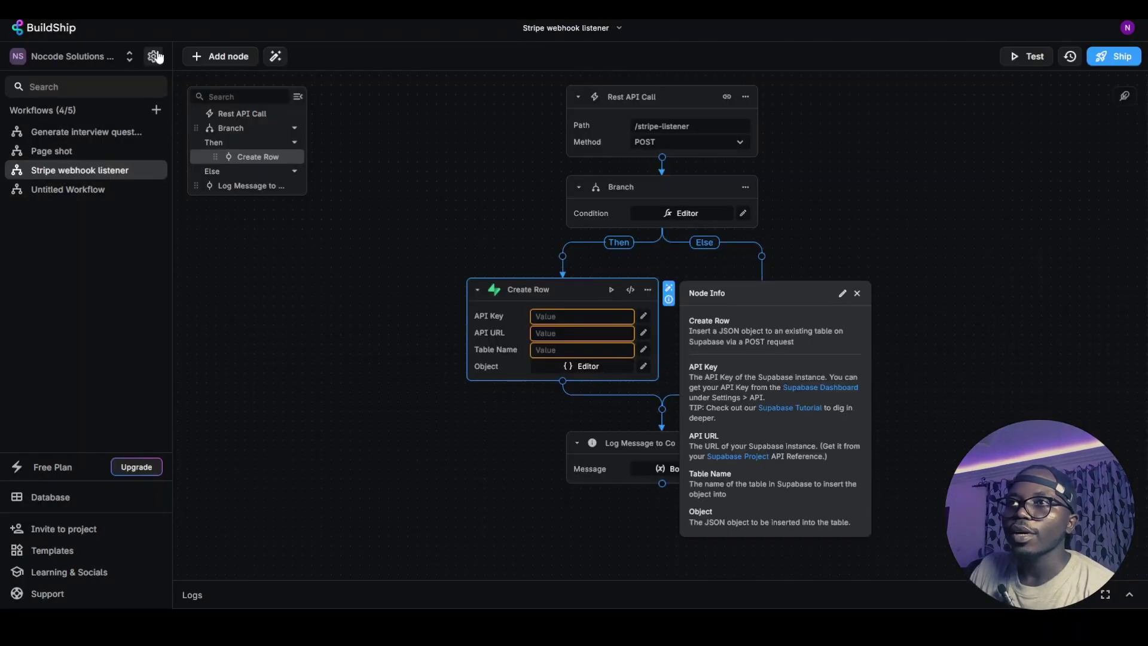
# Check the project's secret keys in settings, then return to the Stripe webhook listener workflow
pyautogui.click(153, 56)
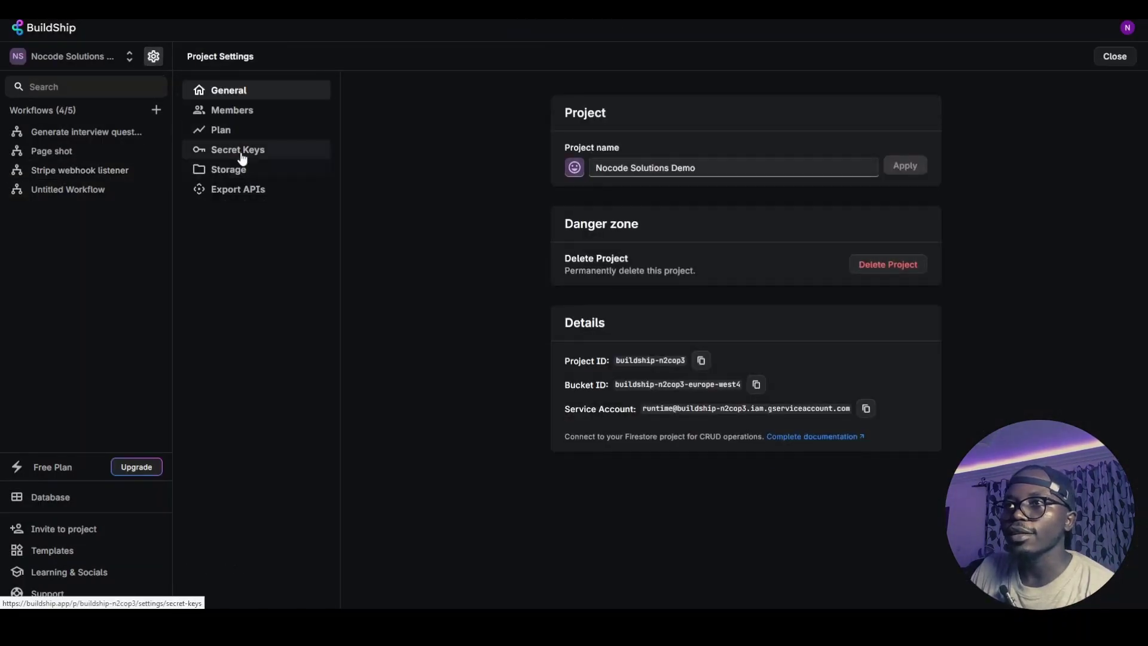
pyautogui.click(323, 152)
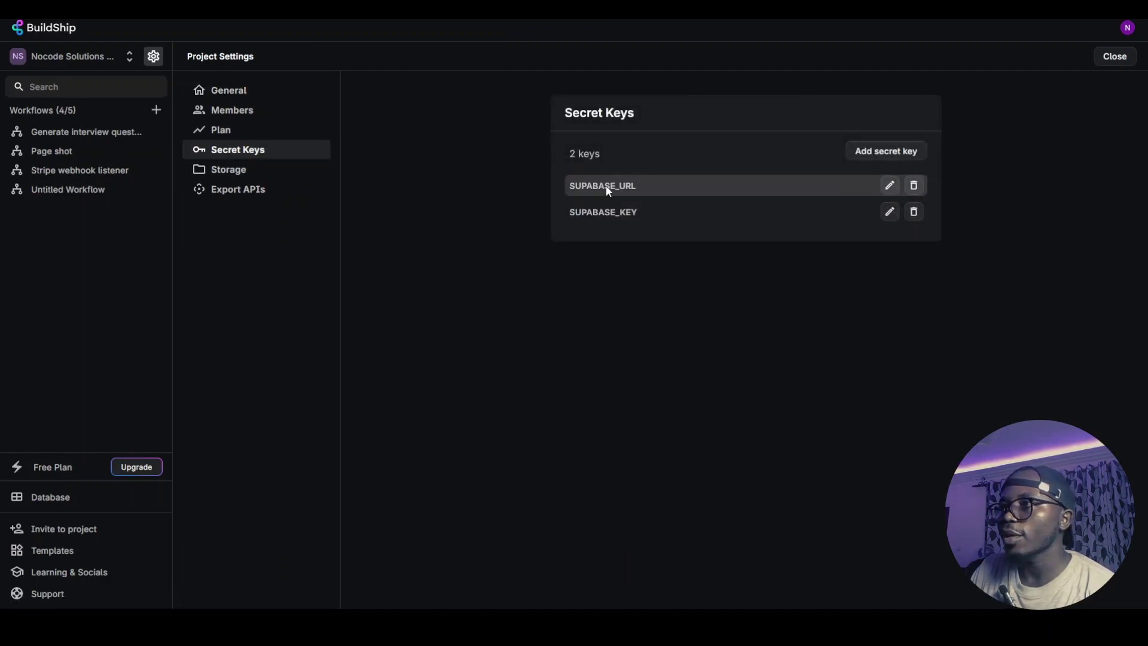
pyautogui.click(69, 134)
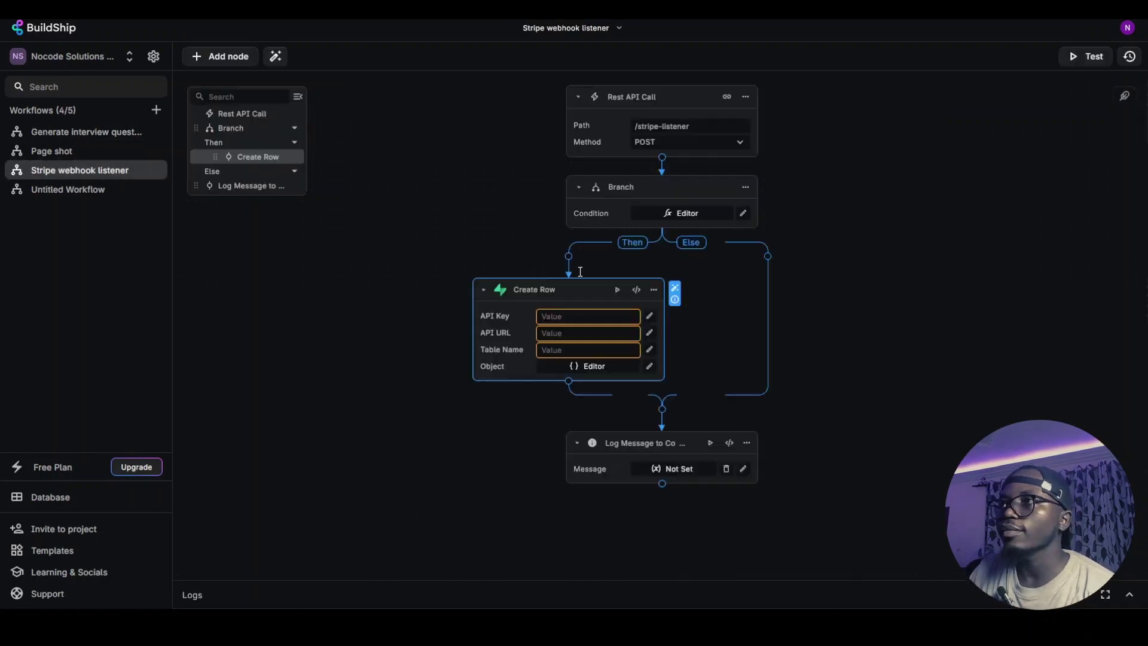
pyautogui.click(642, 333)
# Set the Create Row API Key to SUPABASE_KEY and API URL to SUPABASE_URL secrets
pyautogui.click(764, 336)
pyautogui.click(797, 374)
pyautogui.click(642, 333)
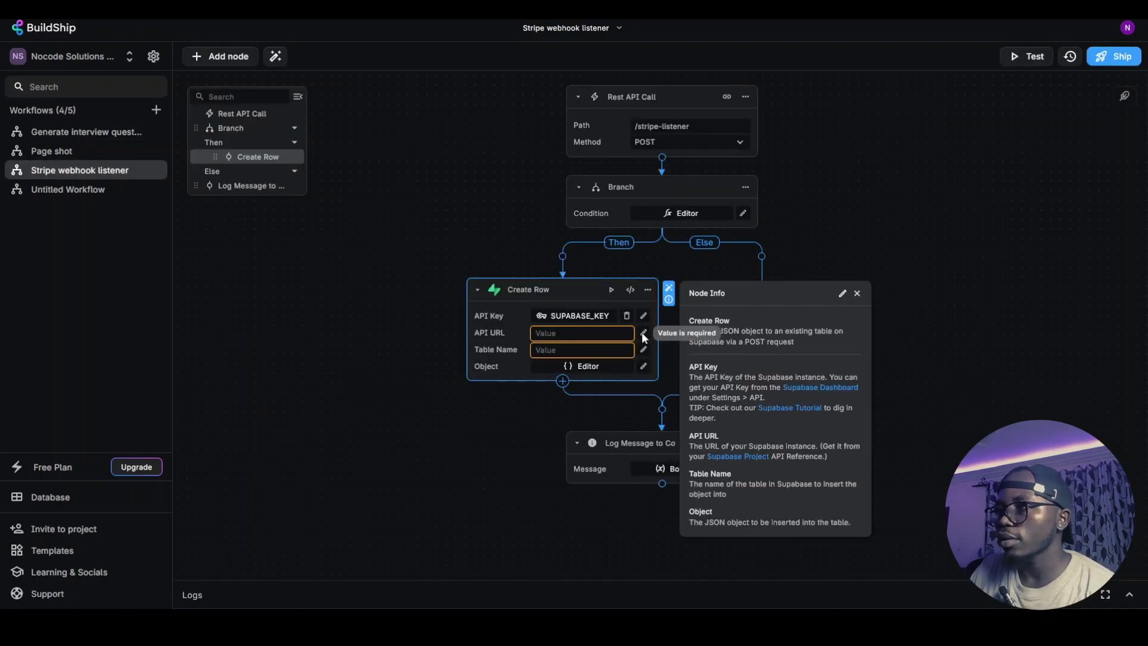
pyautogui.click(642, 333)
pyautogui.click(765, 353)
pyautogui.click(798, 391)
pyautogui.click(567, 351)
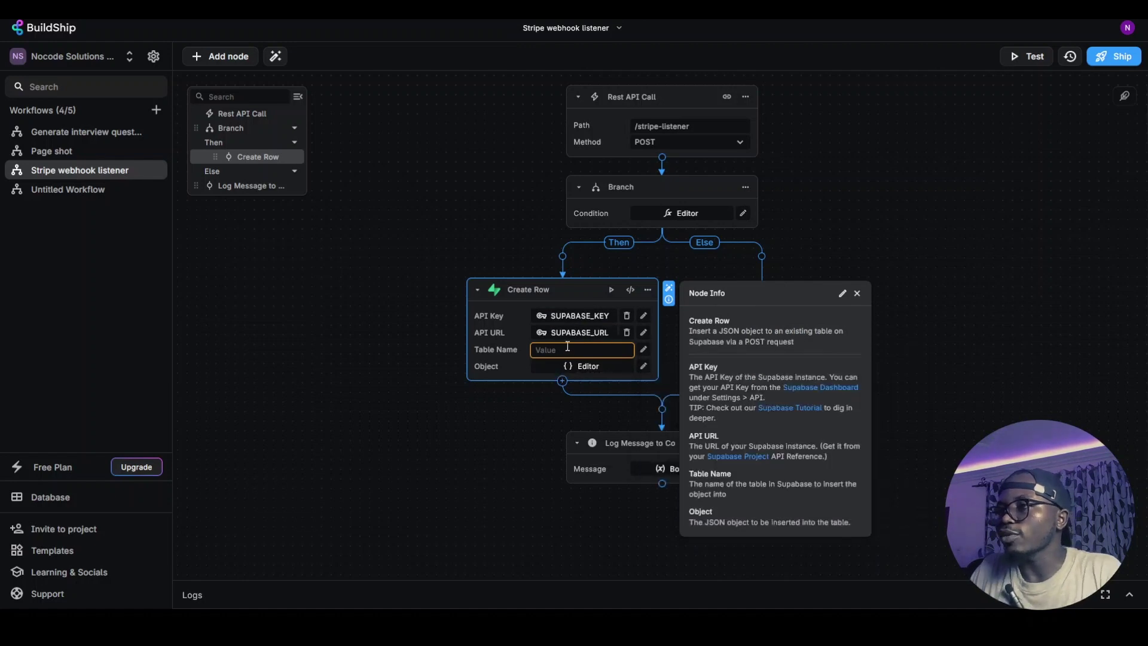
# Set the Create Row table name to Notifications, then open the BuildShip documentation
pyautogui.click(565, 349)
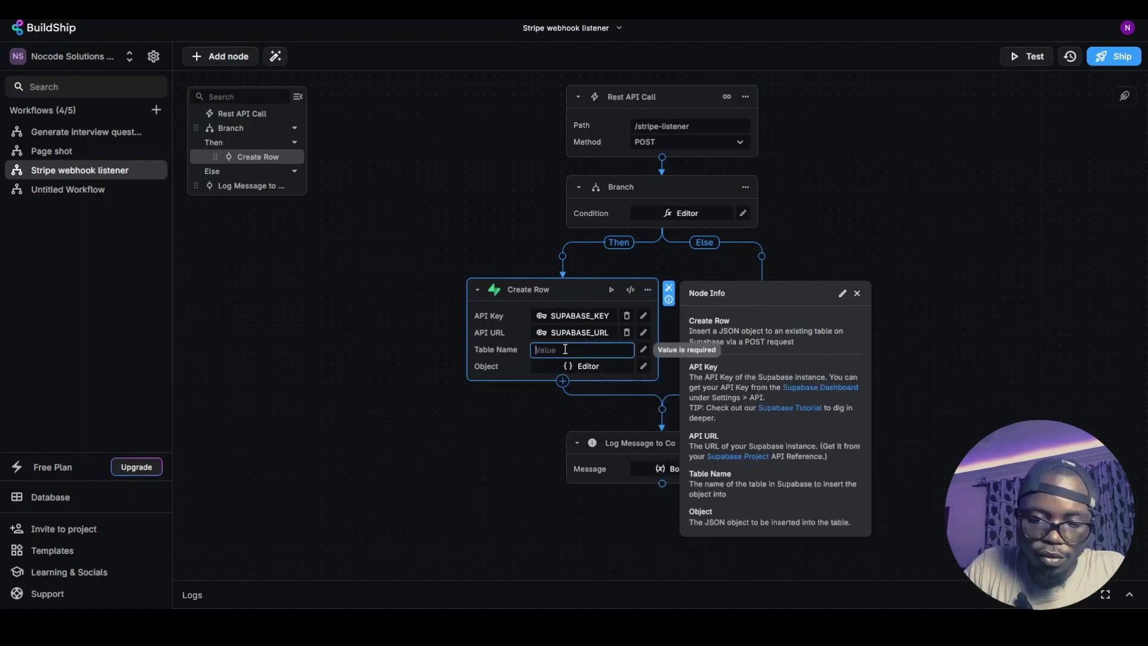
pyautogui.write('Notifi')
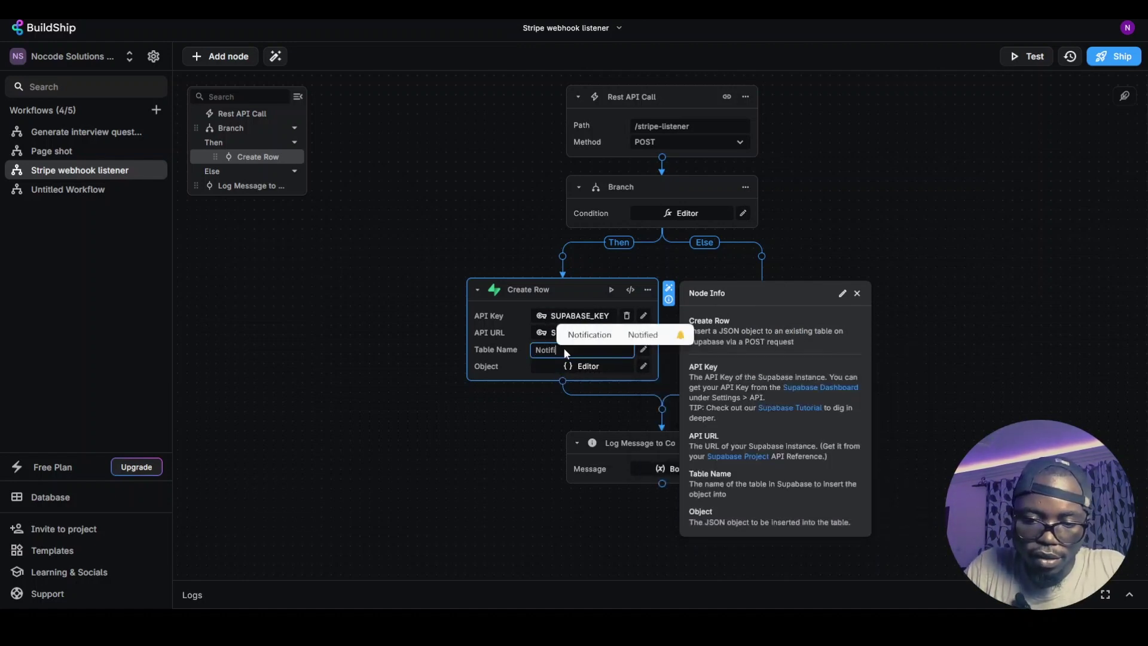
pyautogui.write('cations')
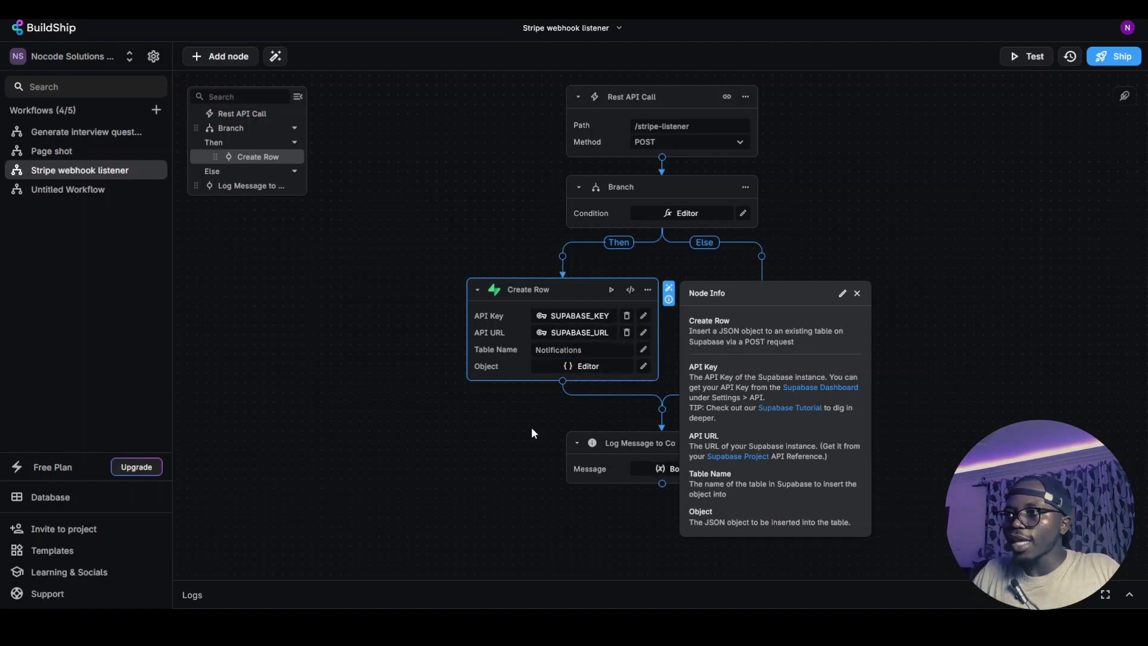
pyautogui.click(531, 427)
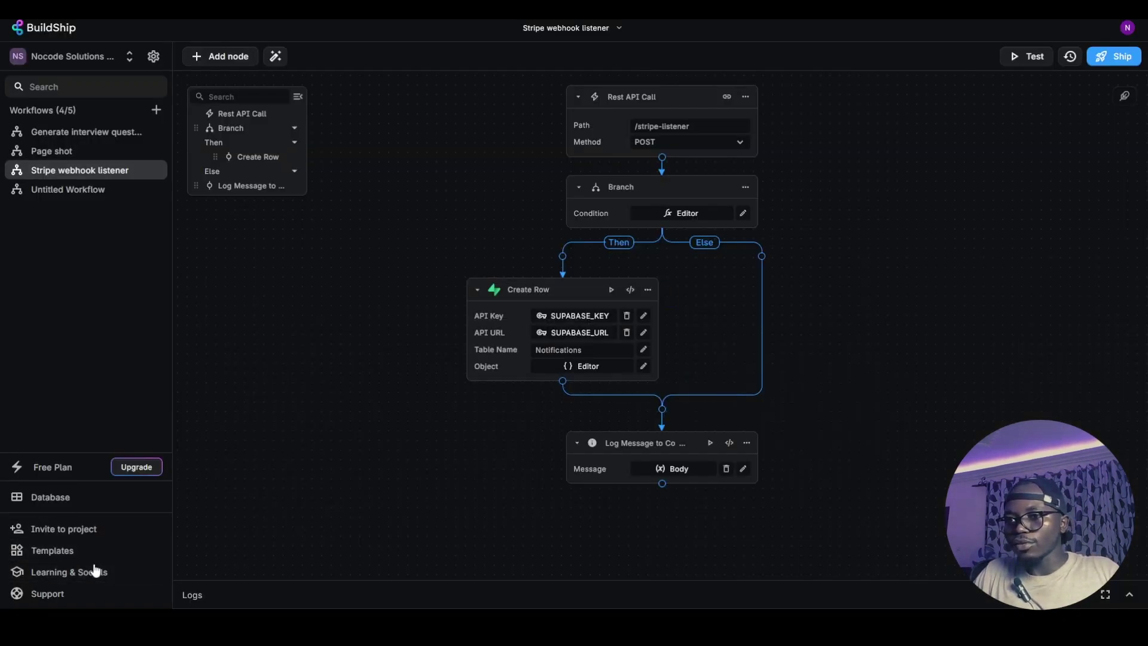
pyautogui.click(93, 569)
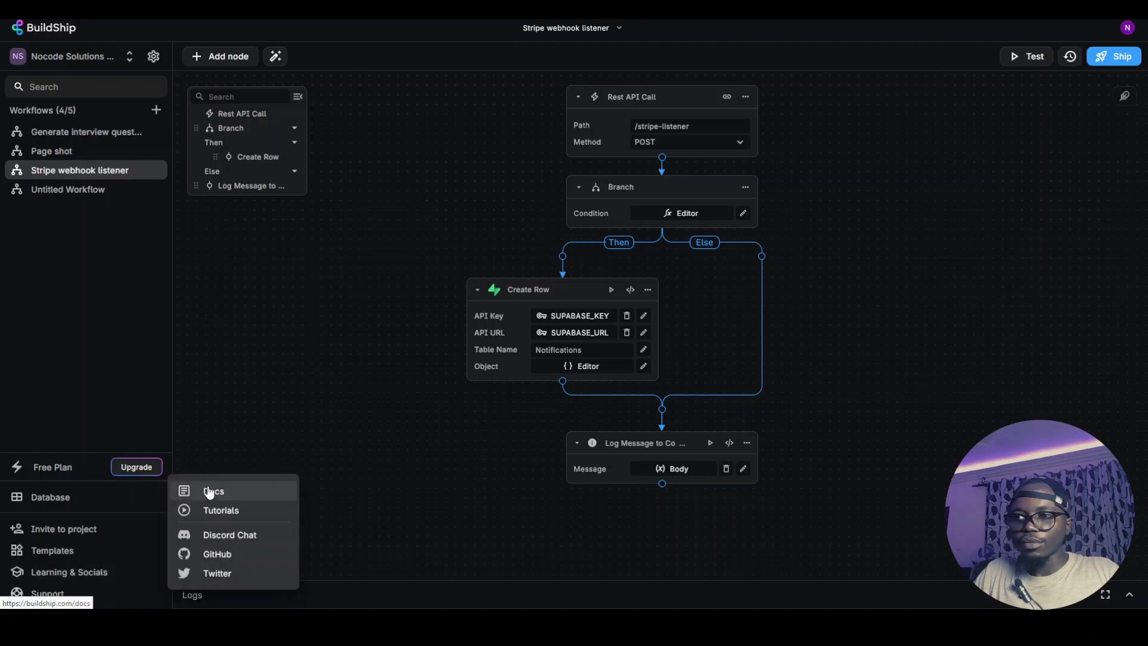
pyautogui.click(209, 493)
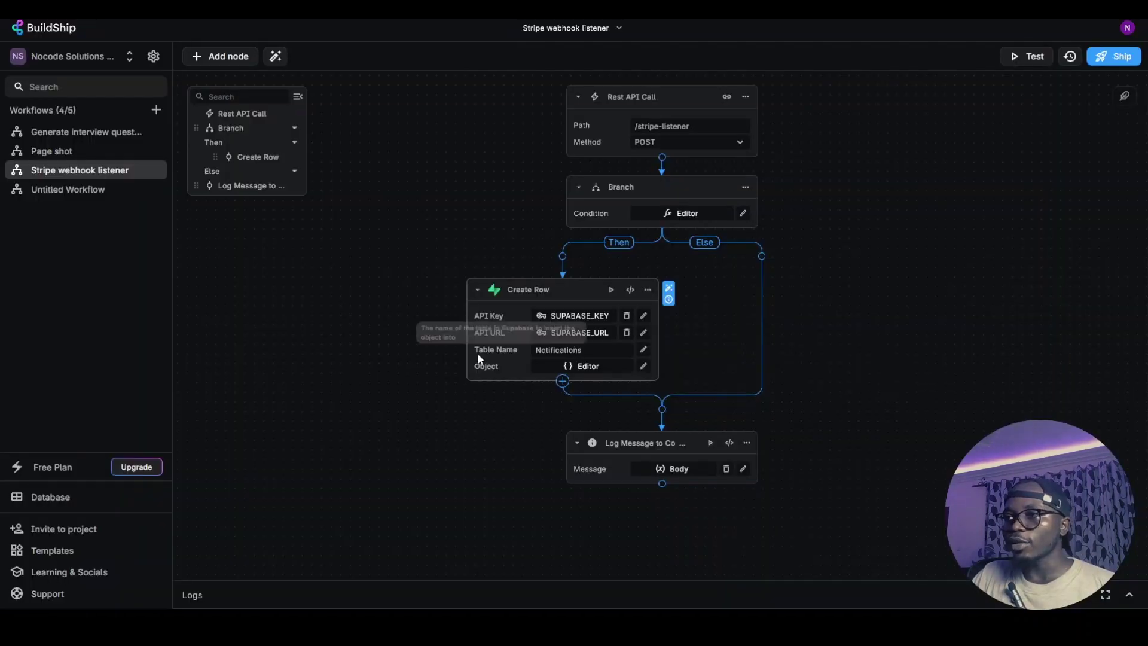
# Enter the row Object as JSON with text "New item purchased" and read false
pyautogui.click(643, 365)
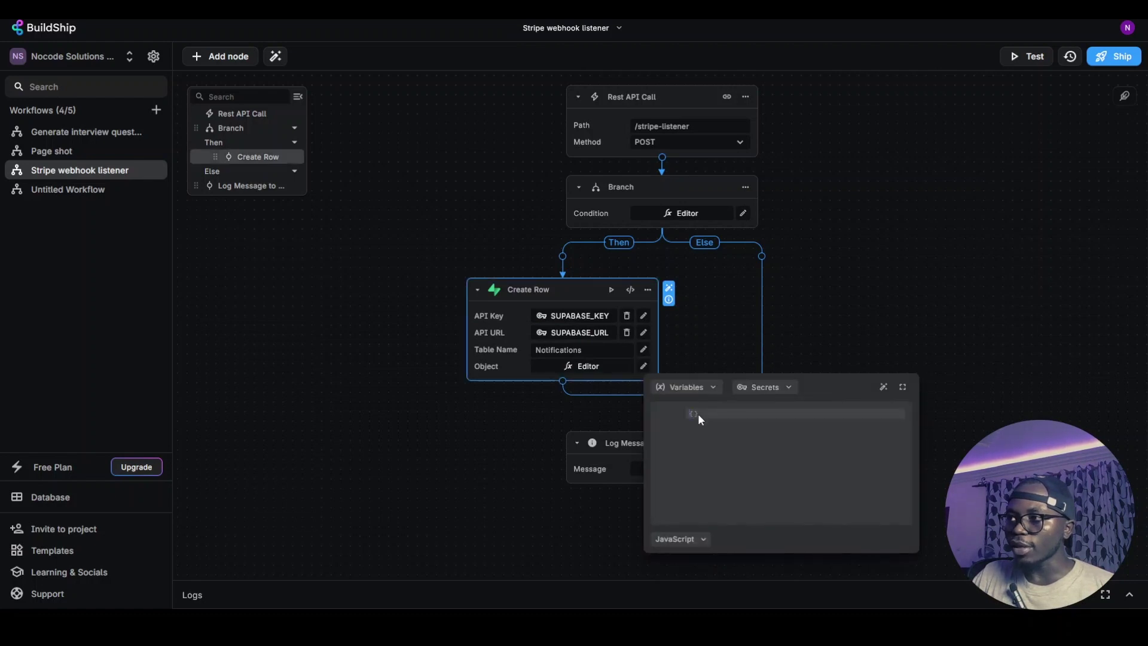
pyautogui.write('{')
pyautogui.press('Return')
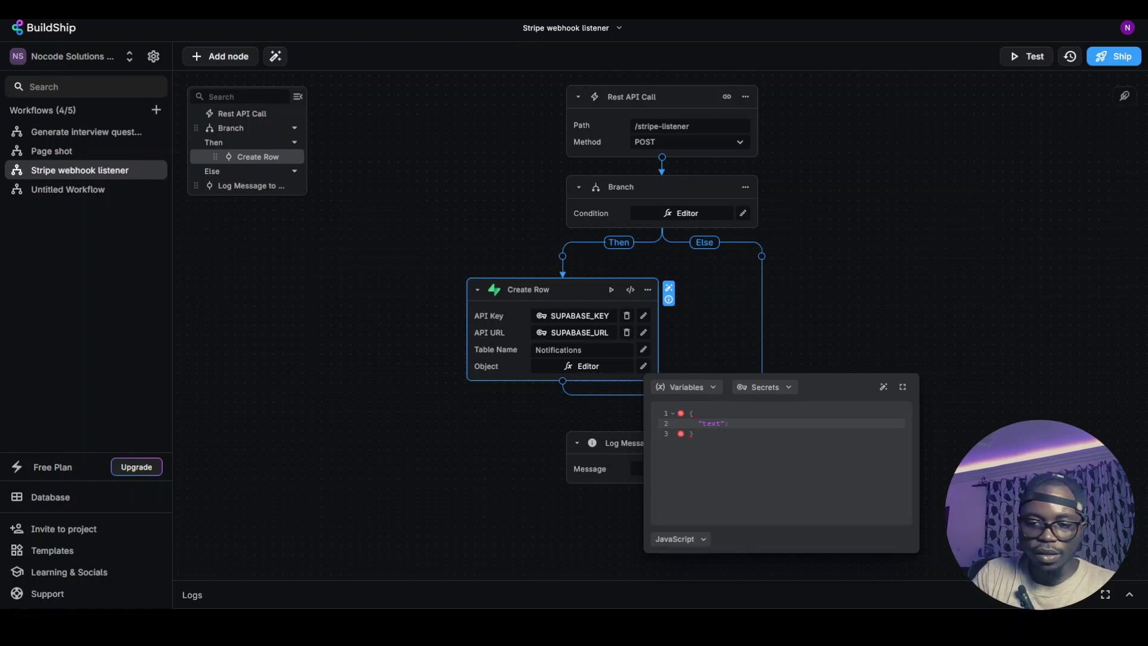
pyautogui.write('N')
pyautogui.write('"')
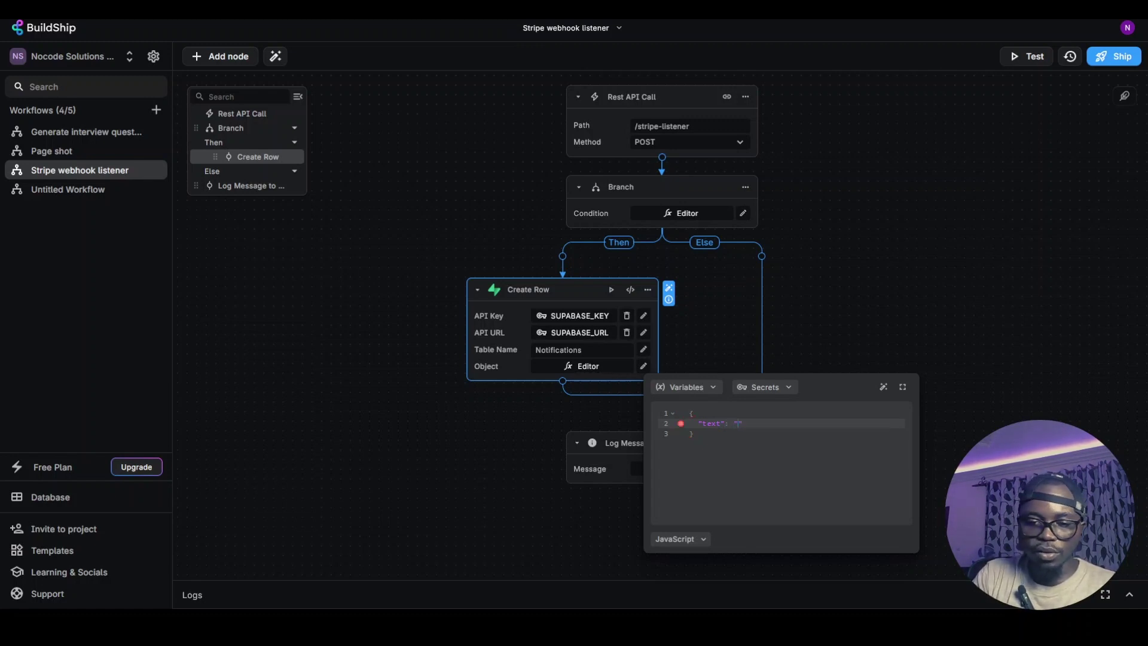
pyautogui.write('ew item purchased')
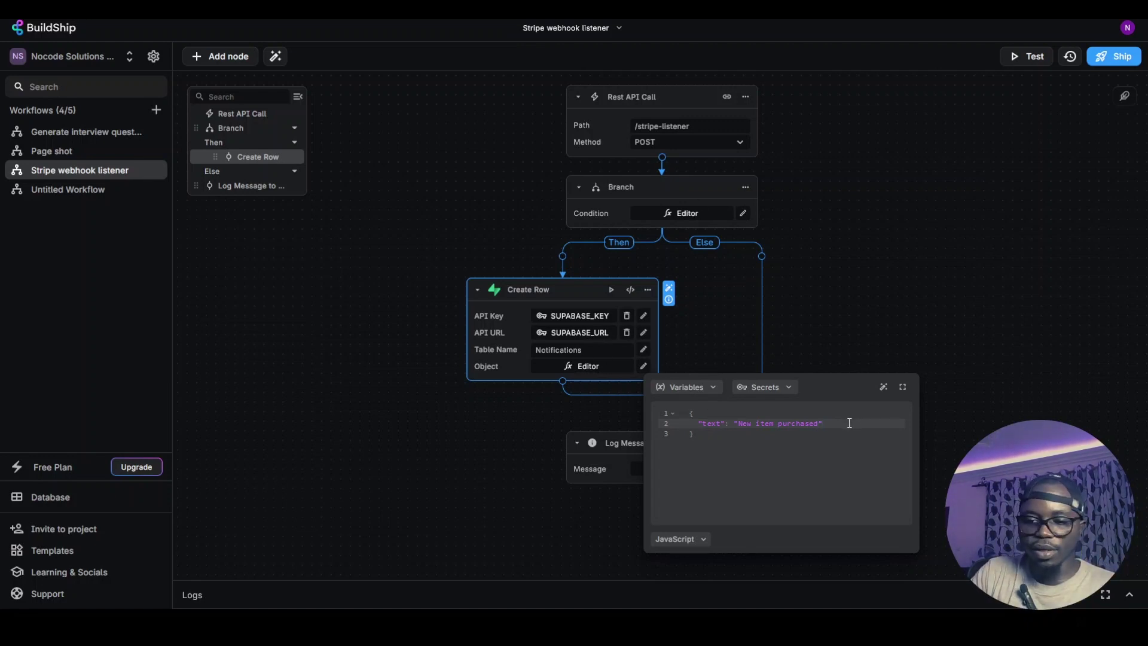
pyautogui.press('Return')
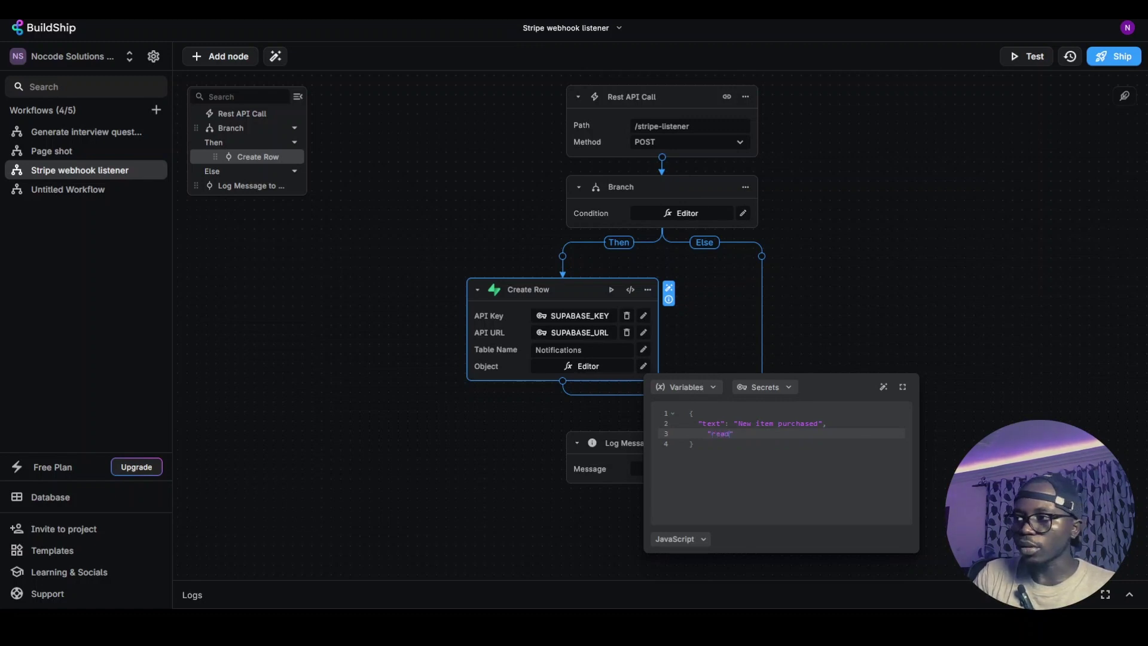
pyautogui.write('"read": false')
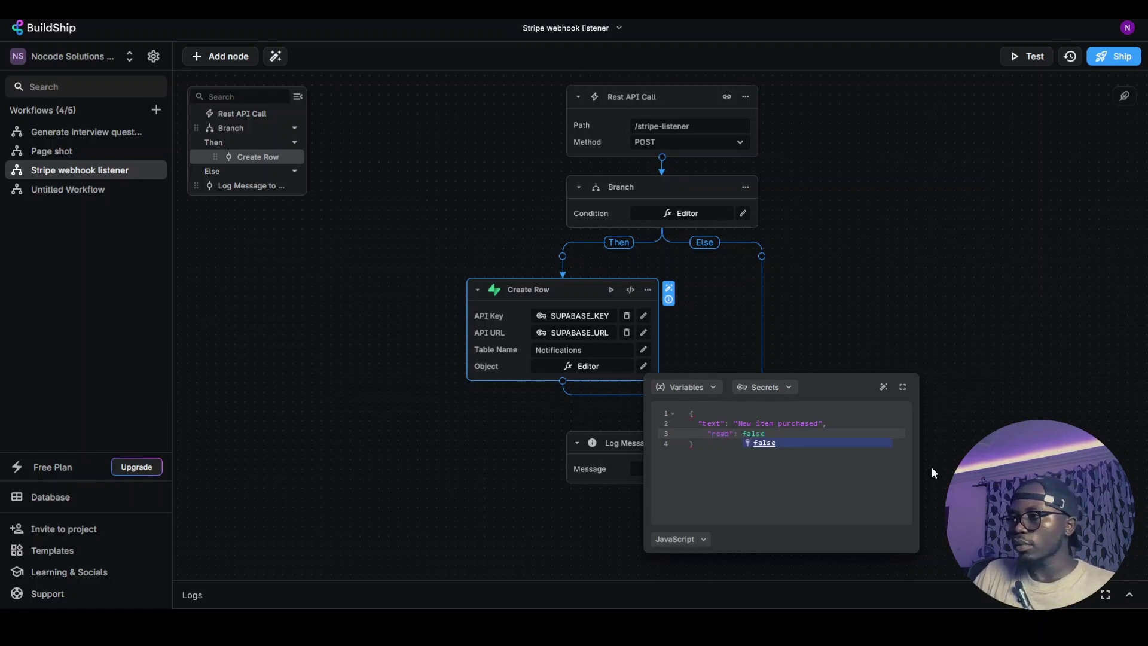
pyautogui.click(799, 493)
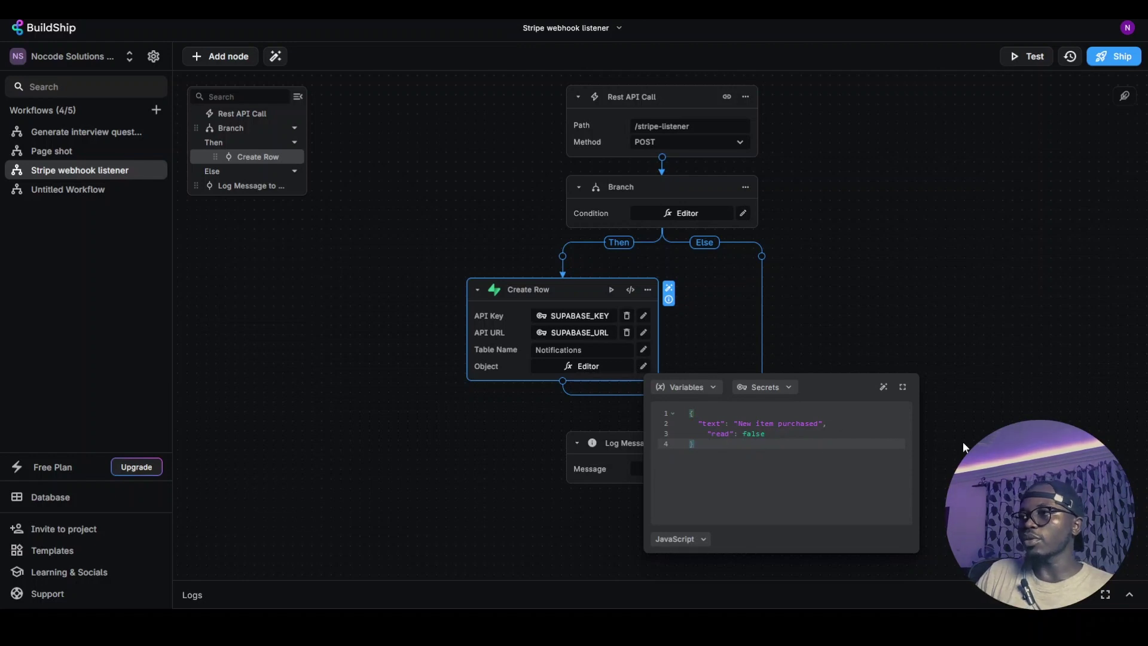
pyautogui.press('Escape')
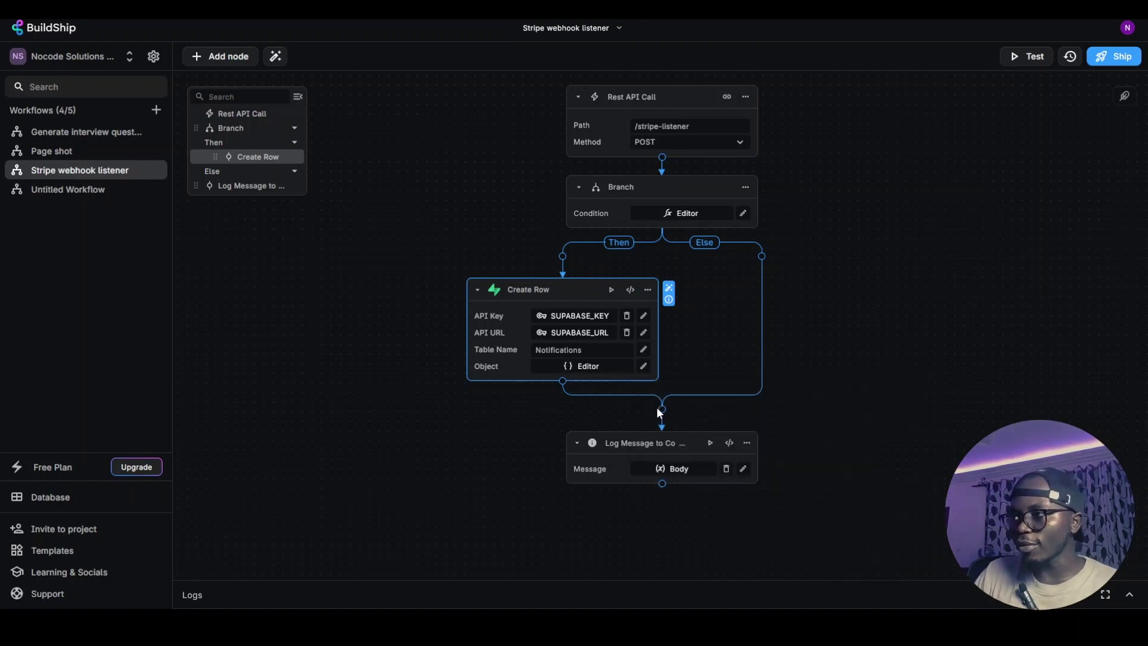
# Add a Return node after Create Row with OK (200) and value 'Payad processed'
pyautogui.click(662, 413)
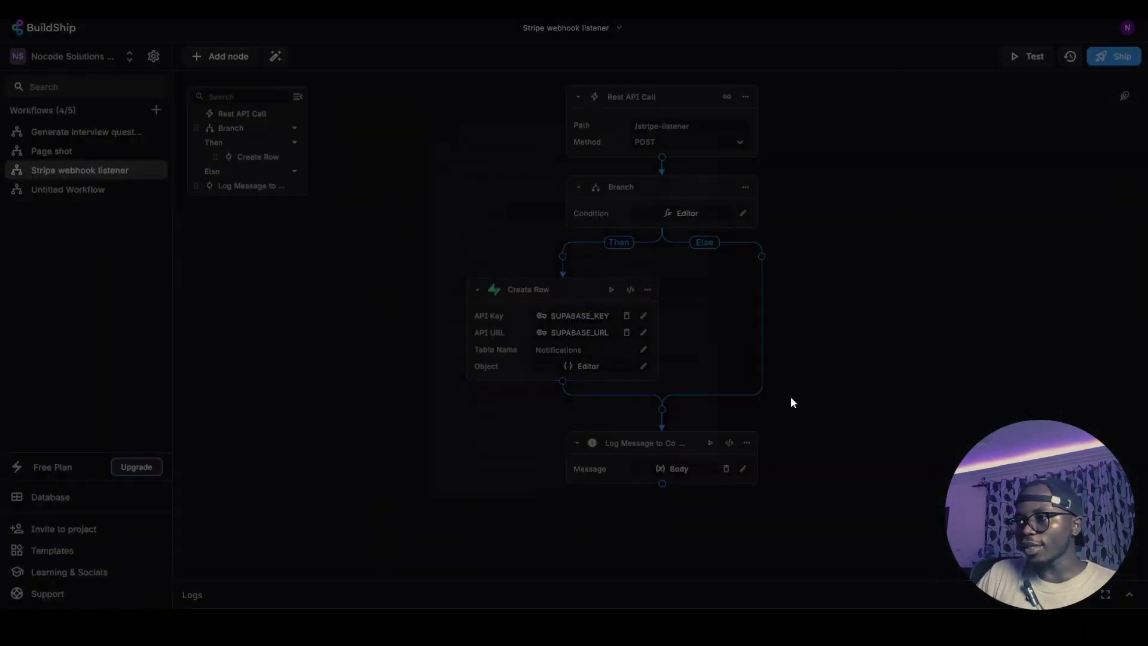
pyautogui.click(833, 379)
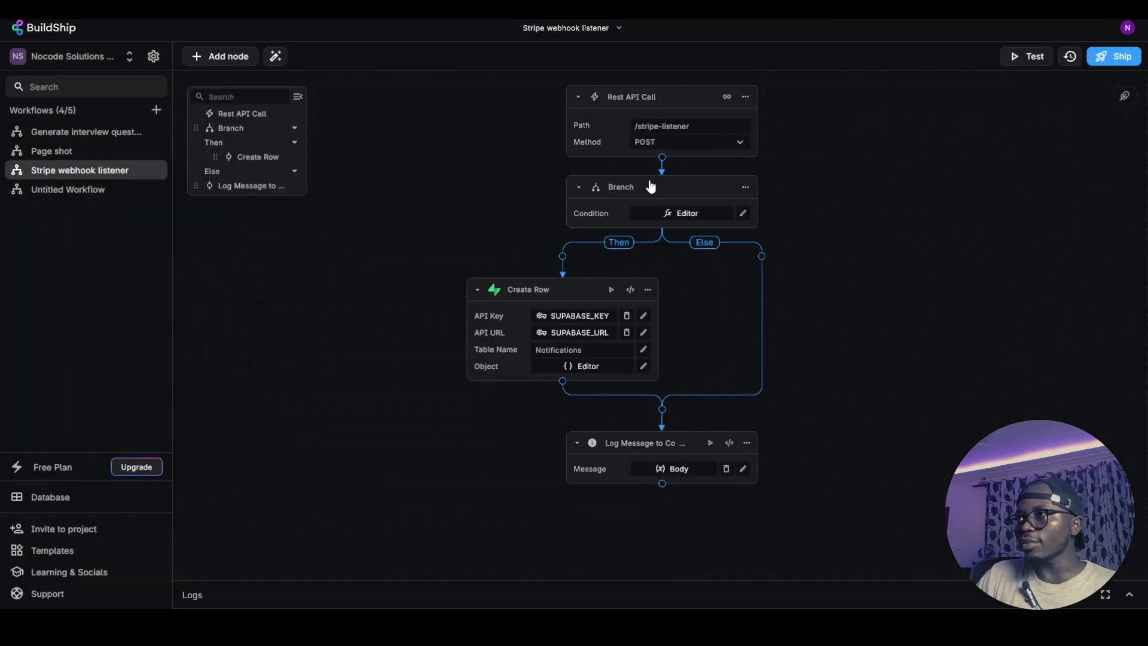
pyautogui.click(559, 384)
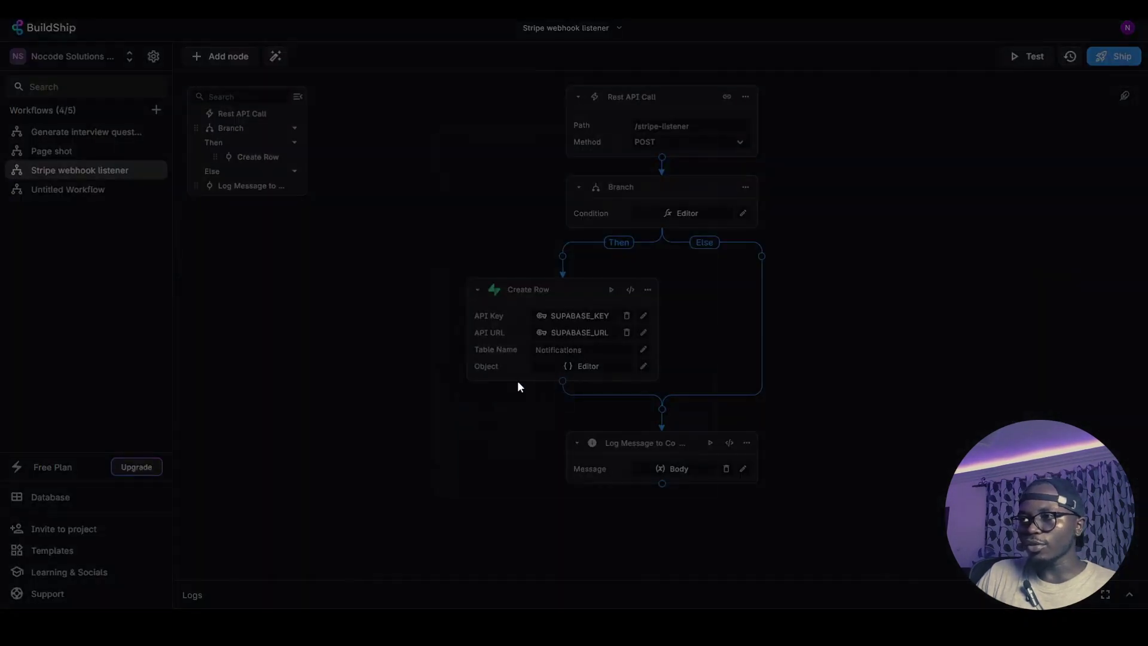
pyautogui.click(510, 308)
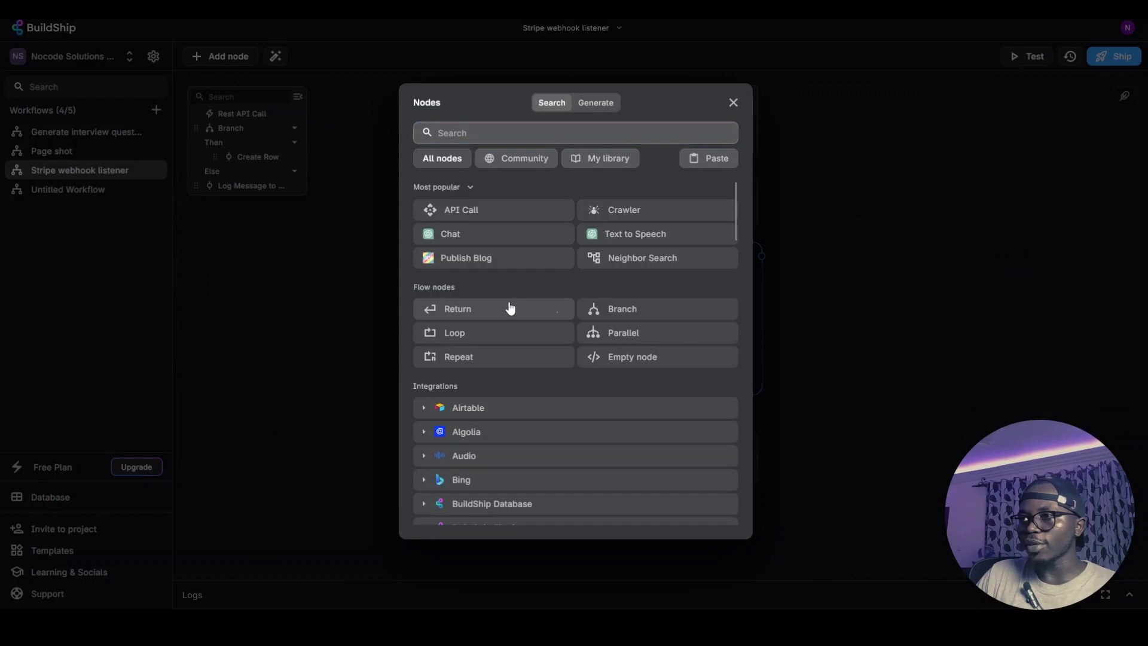
pyautogui.click(589, 437)
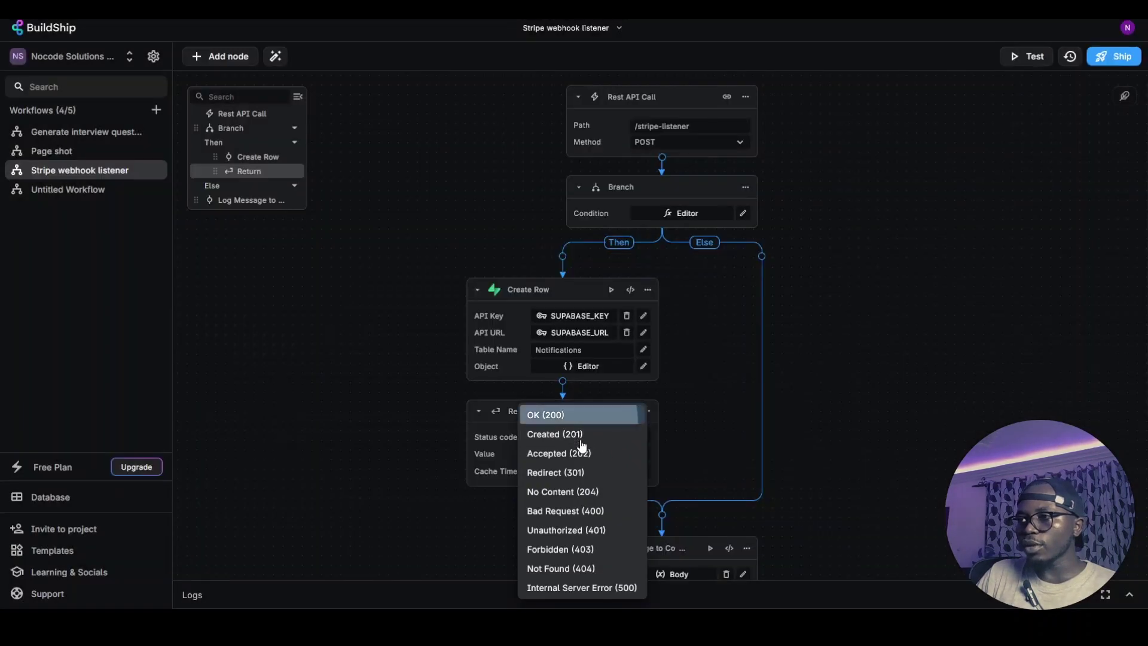
pyautogui.click(553, 412)
pyautogui.click(565, 454)
pyautogui.click(564, 454)
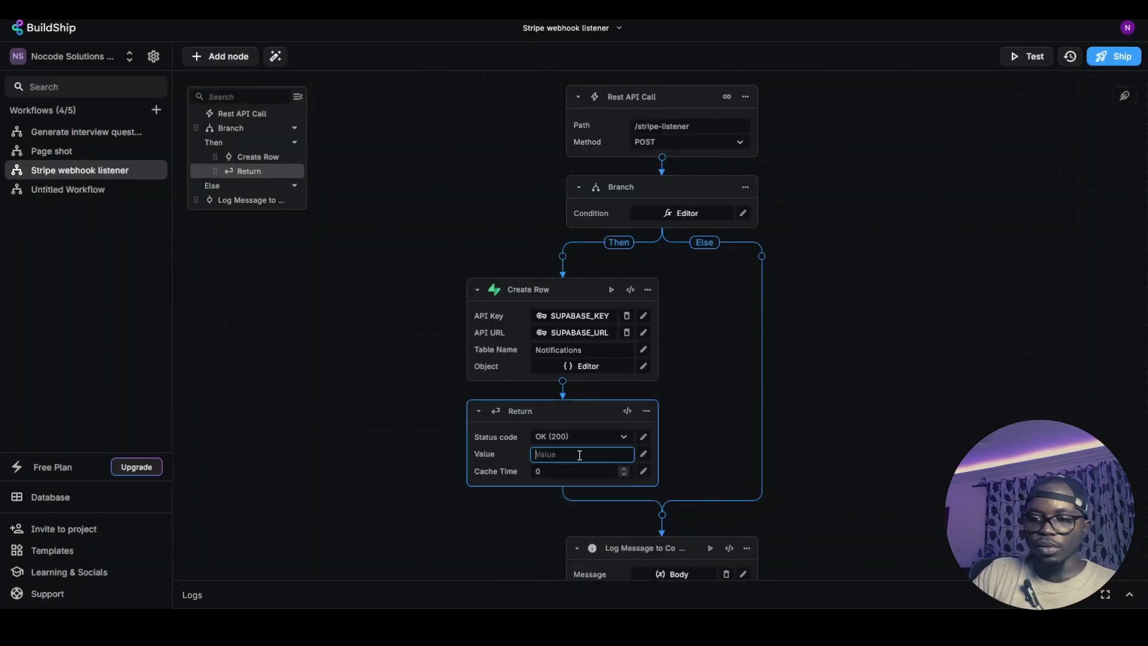
pyautogui.write('Payad processed')
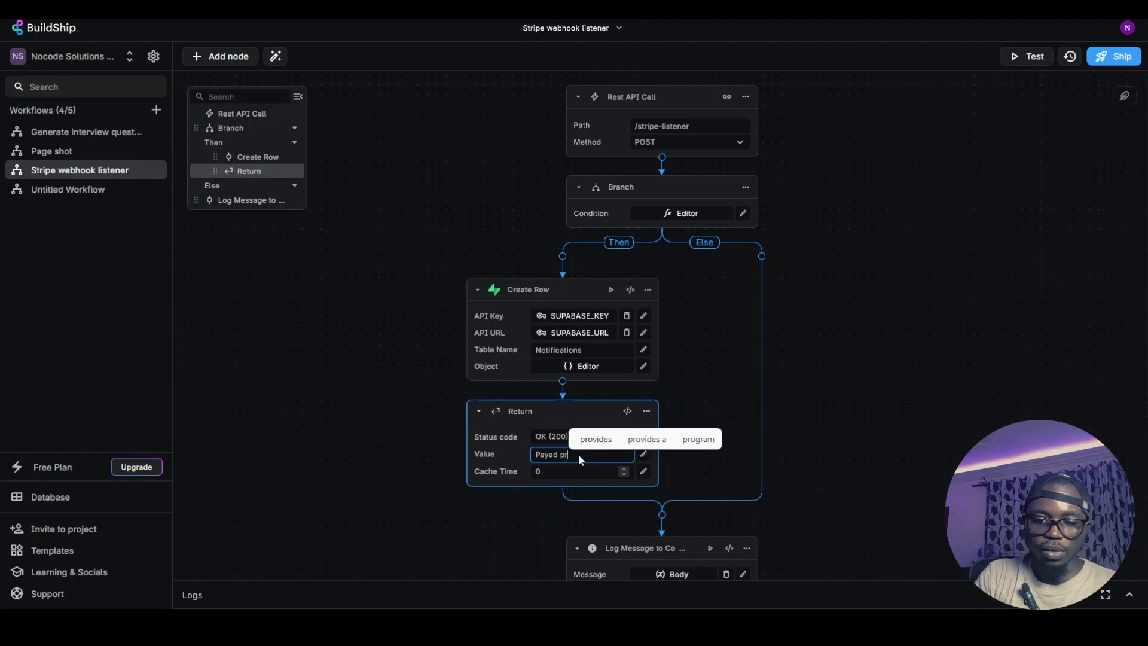
# Add a Return node on the Else path responding OK (200) with 'Error'
pyautogui.click(647, 411)
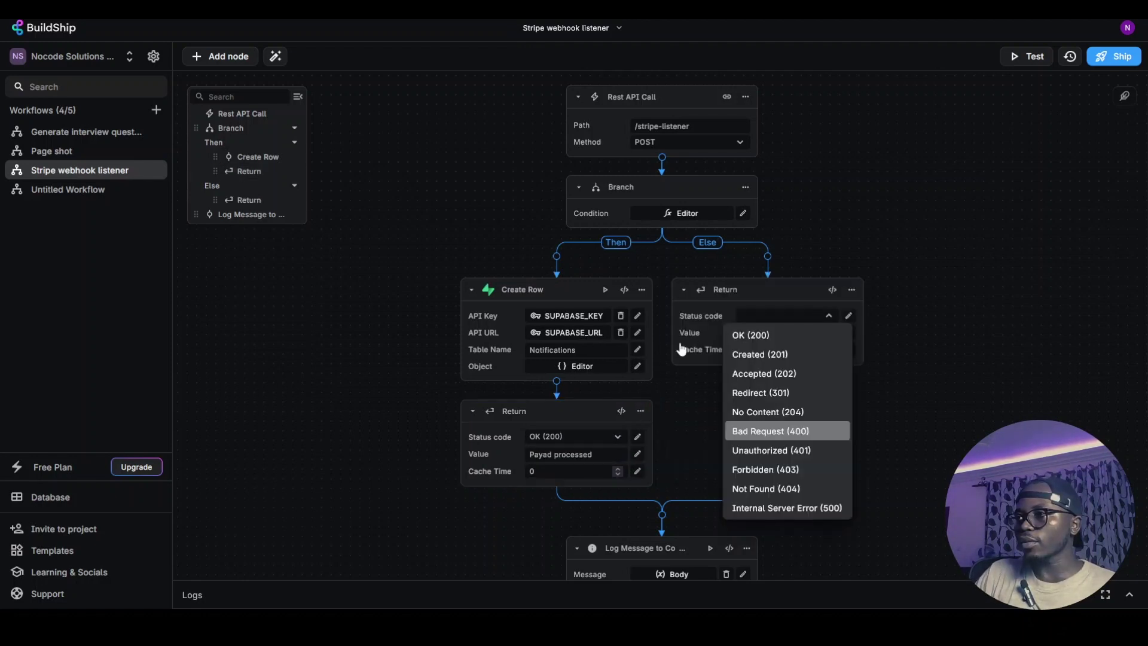
pyautogui.click(713, 325)
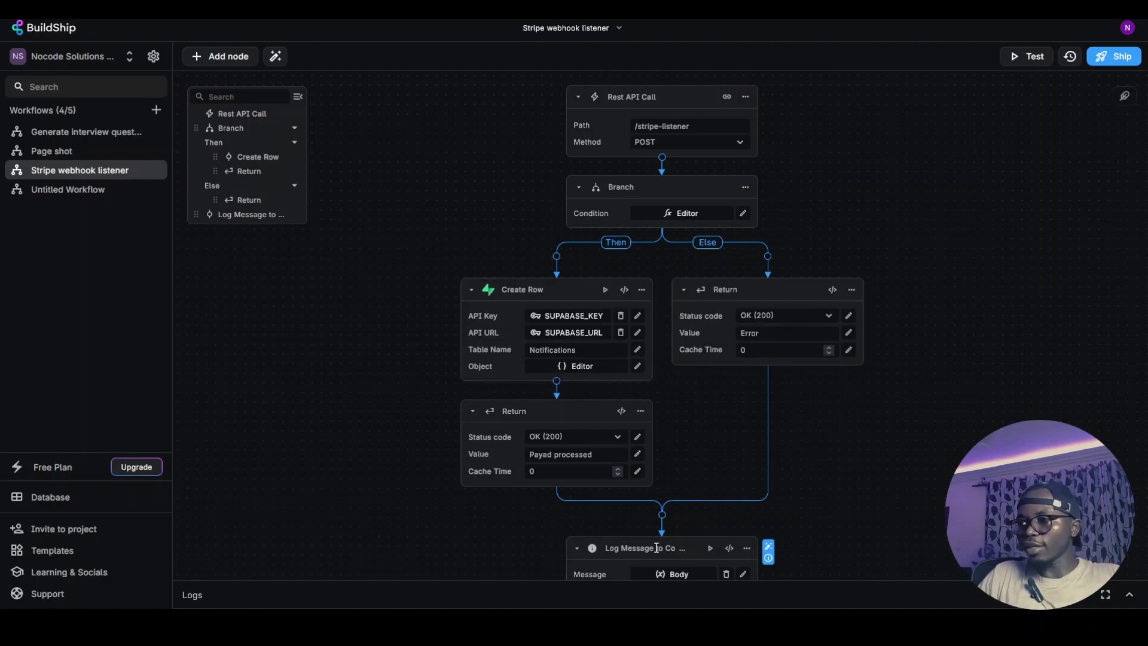
pyautogui.click(745, 549)
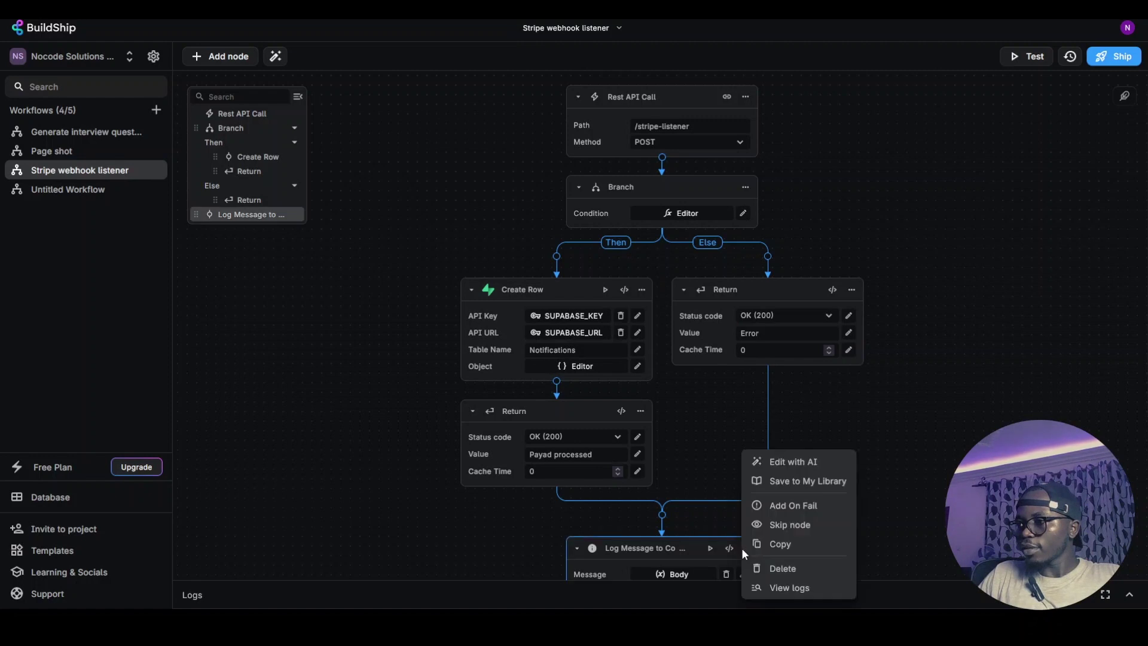
# Delete the Log Message node, ship the workflow, and resend the second Stripe event from Hookdeck
pyautogui.click(785, 568)
pyautogui.click(1112, 56)
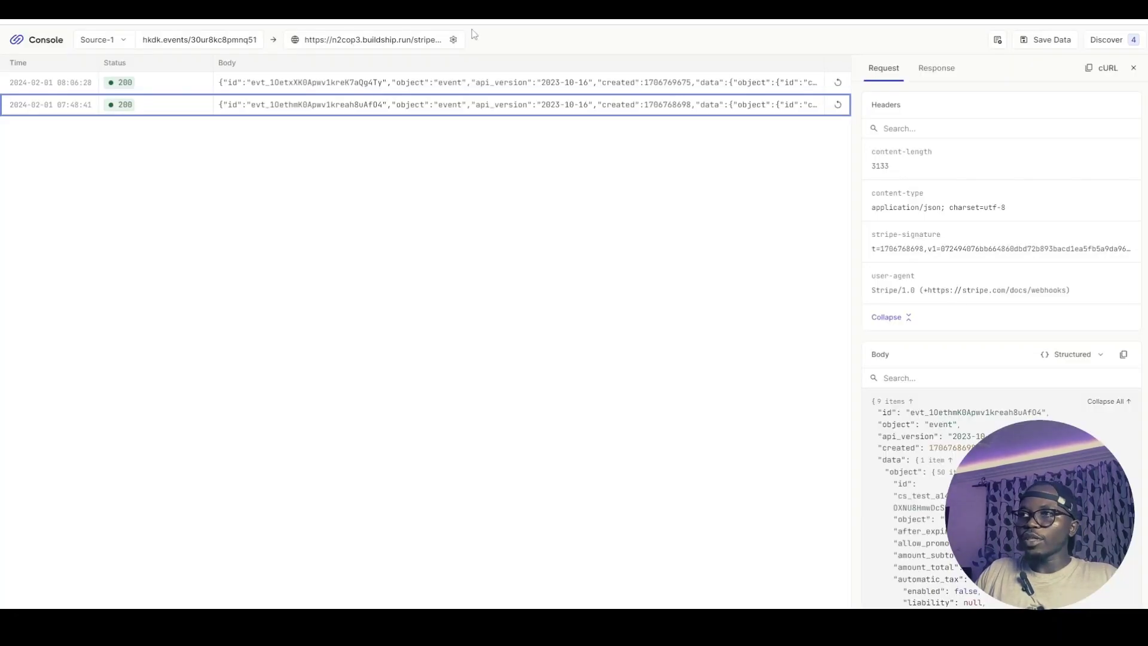
pyautogui.click(838, 109)
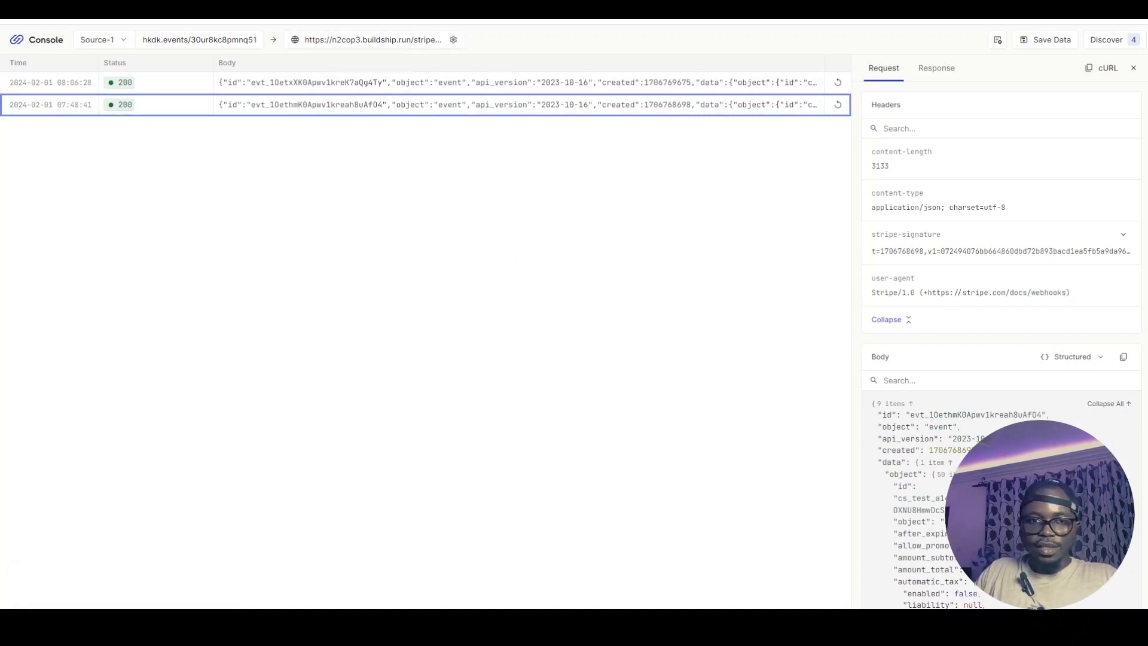
pyautogui.click(562, 31)
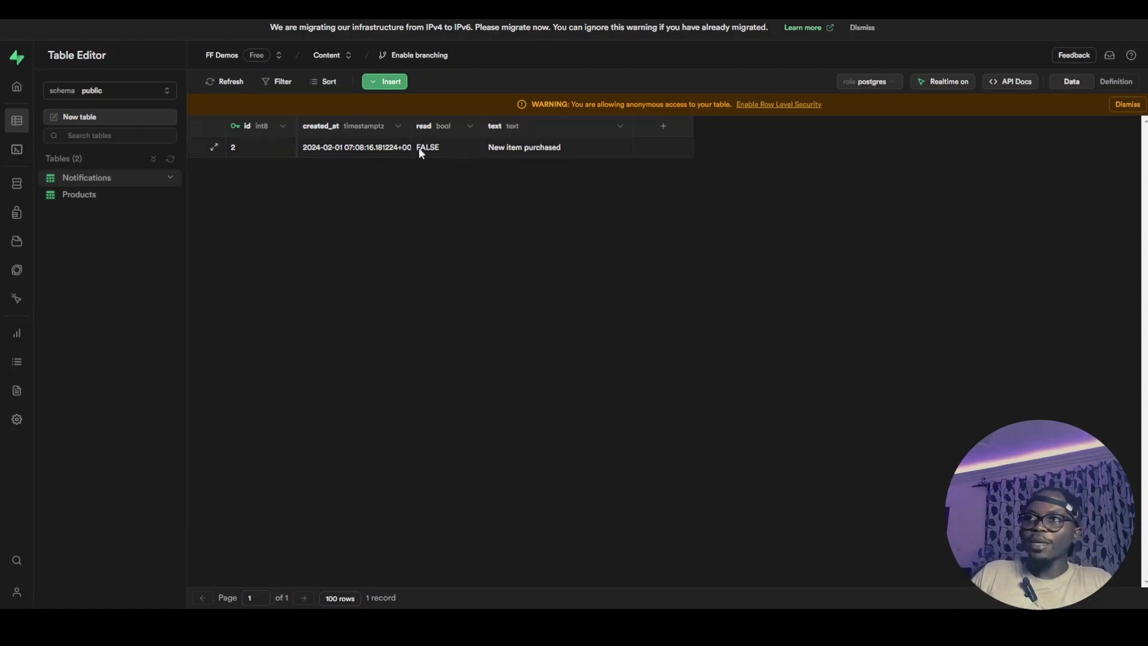
# Widen the Notifications table's created_at column to read the new row's full timestamp
pyautogui.moveTo(414, 126); pyautogui.dragTo(430, 126)
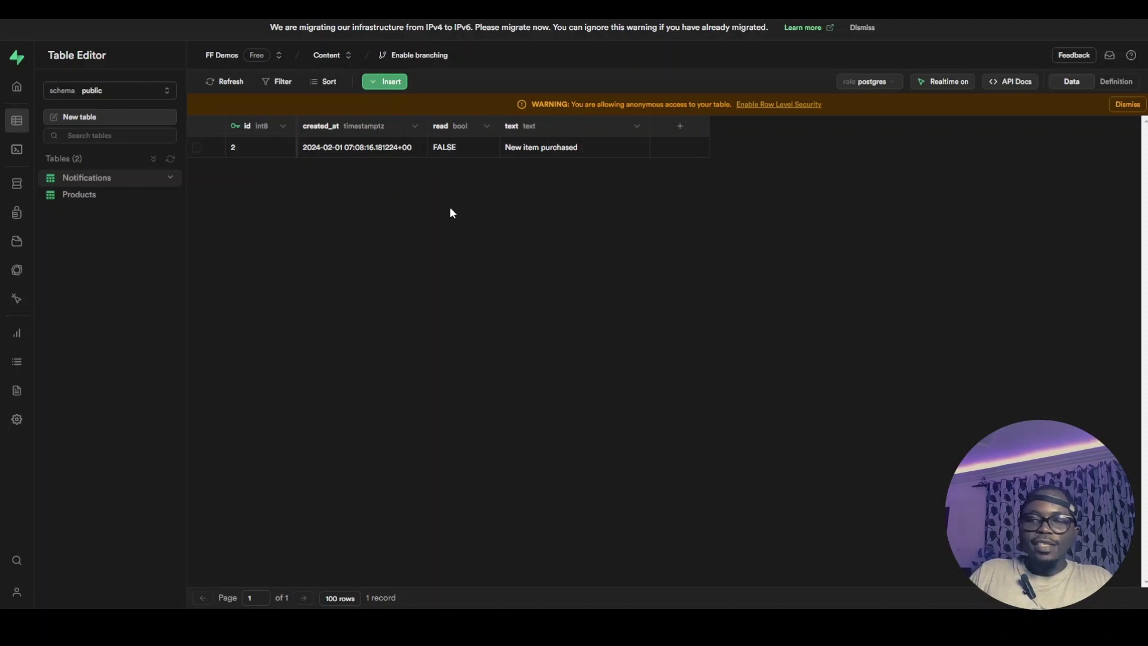
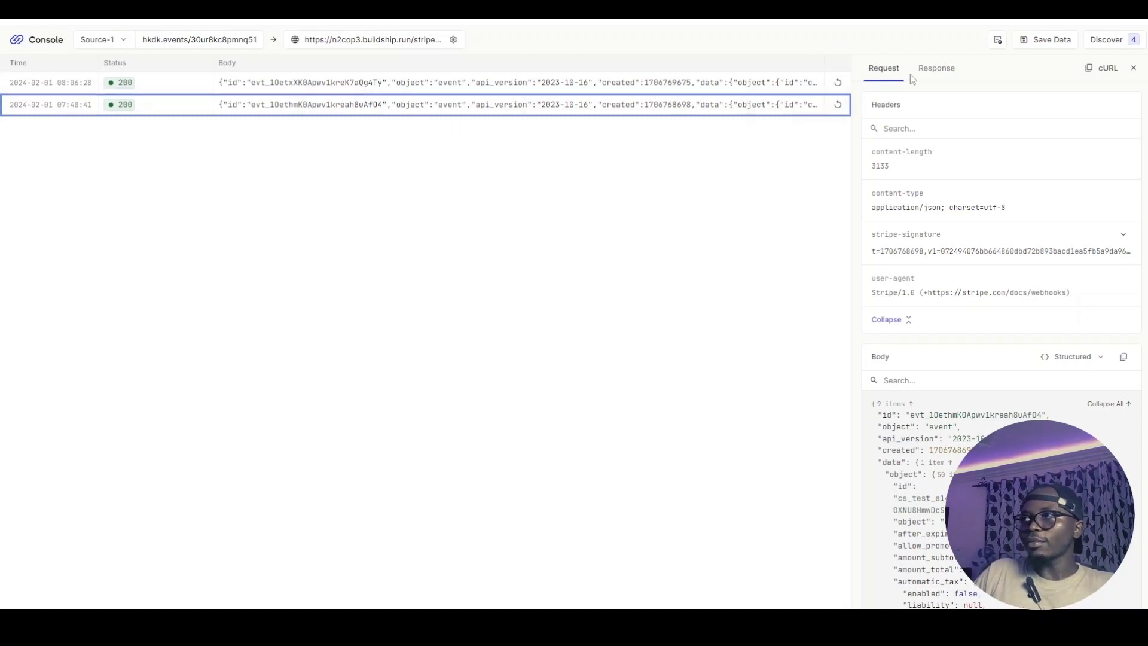
# Show the Hookdeck response for the newest Stripe event: status 200 from the BuildShip endpoint
pyautogui.click(937, 67)
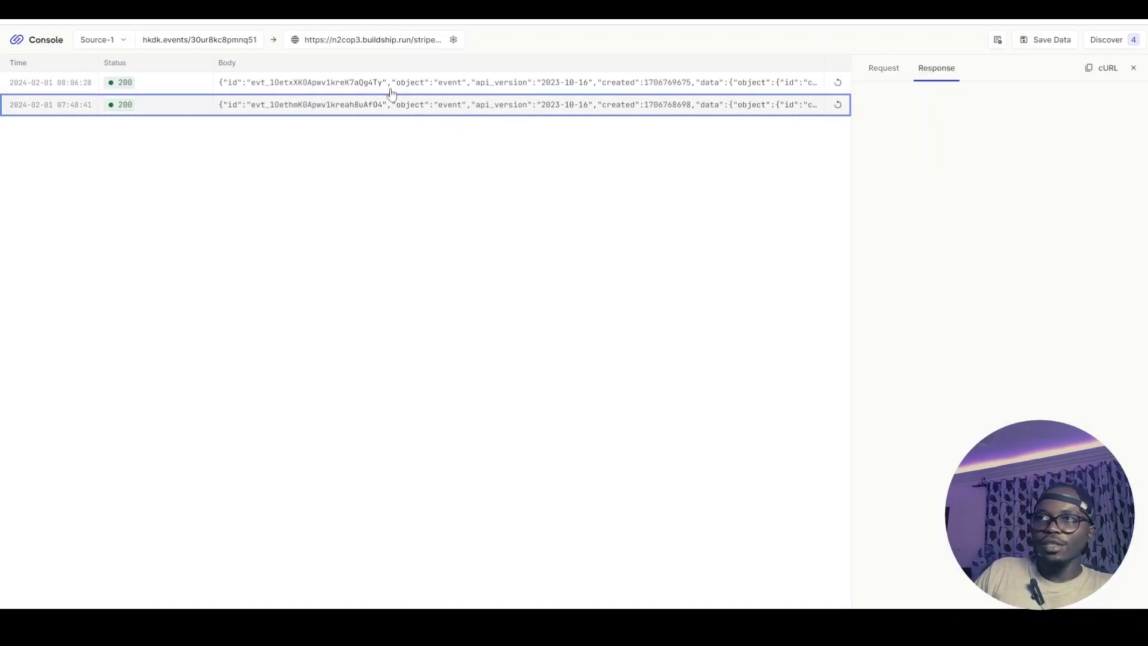
pyautogui.click(433, 88)
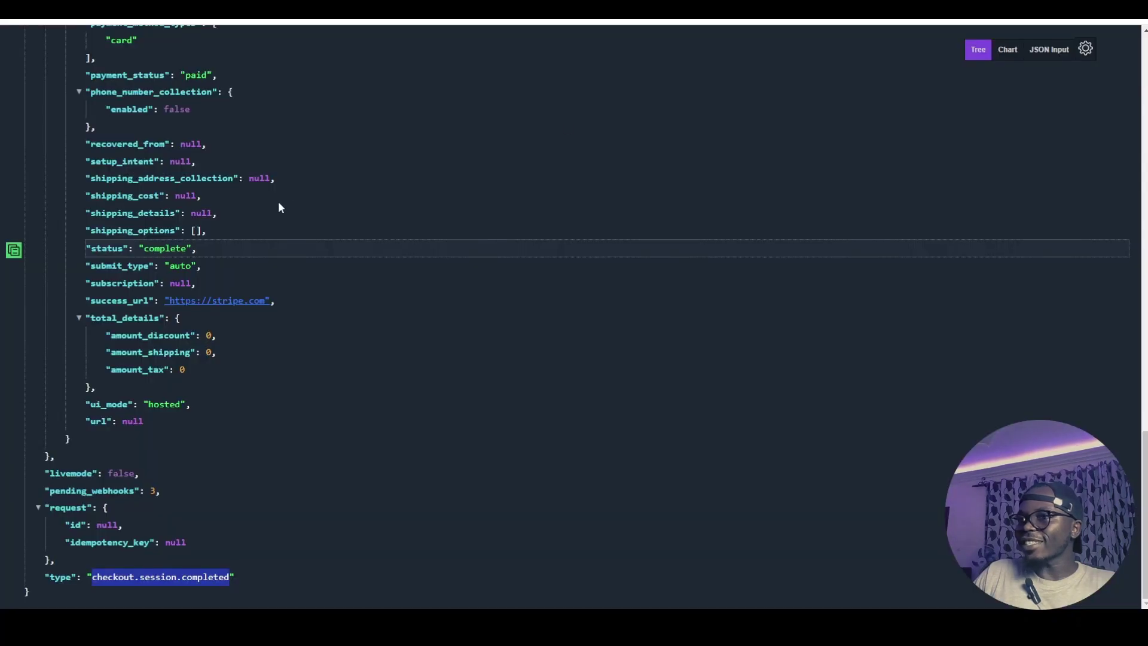
# Scroll the checkout.session.completed JSON down to customer_details, then return to the Hookdeck console
pyautogui.scroll(12, 167, 211)
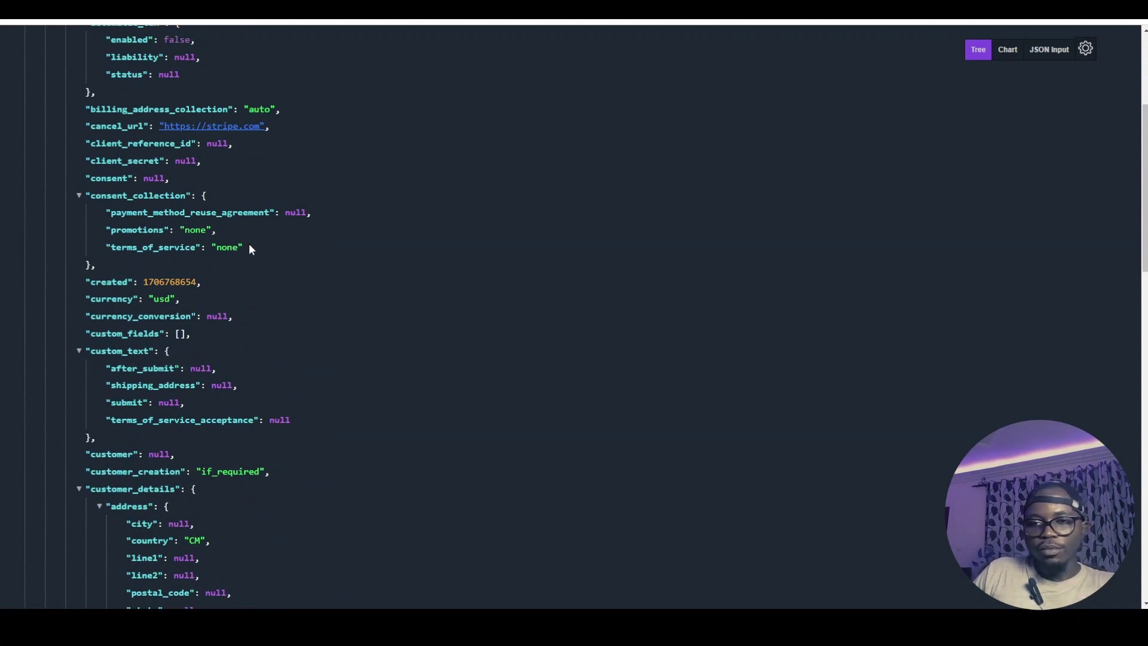
pyautogui.scroll(4, 213, 260)
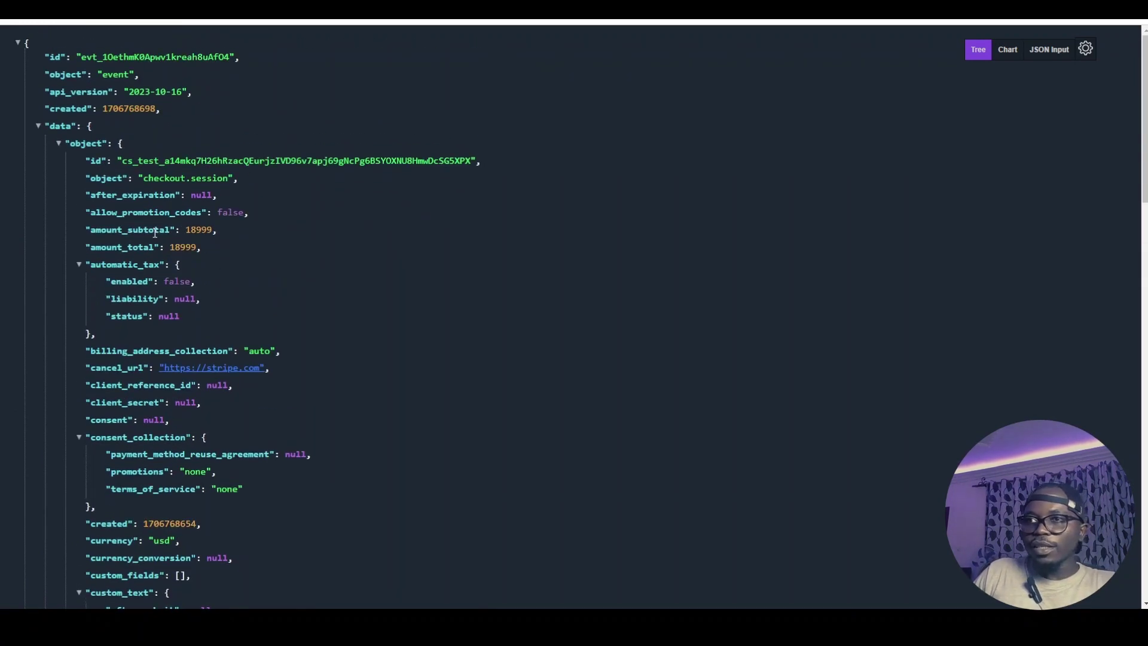
pyautogui.scroll(-1, 137, 246)
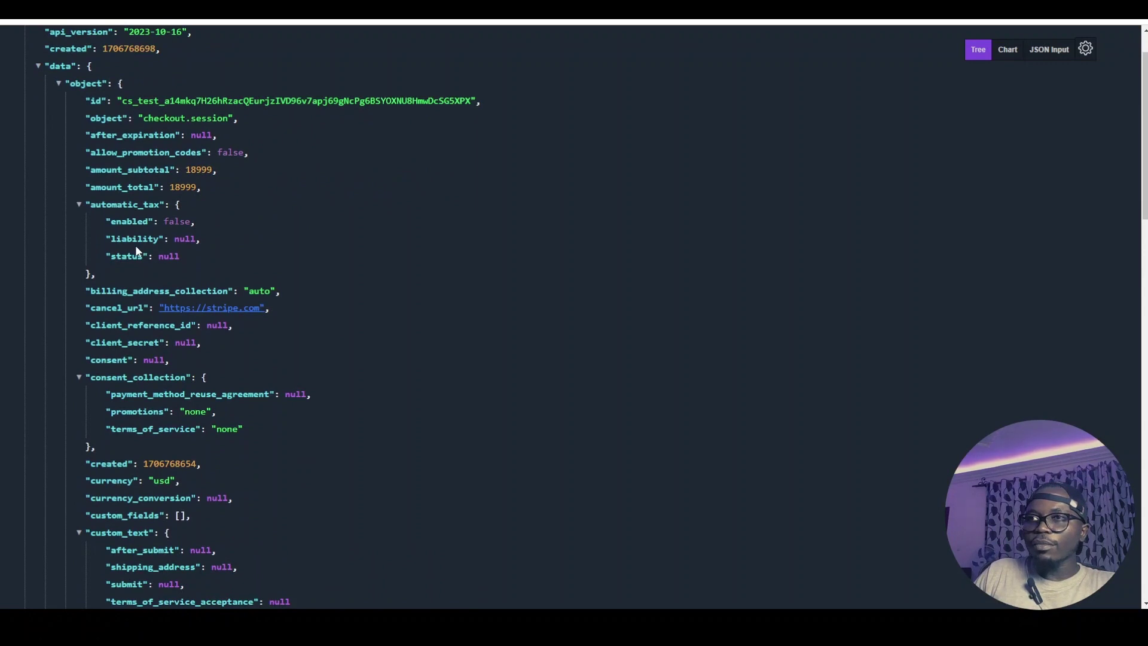
pyautogui.scroll(1, 136, 246)
pyautogui.scroll(-5, 137, 248)
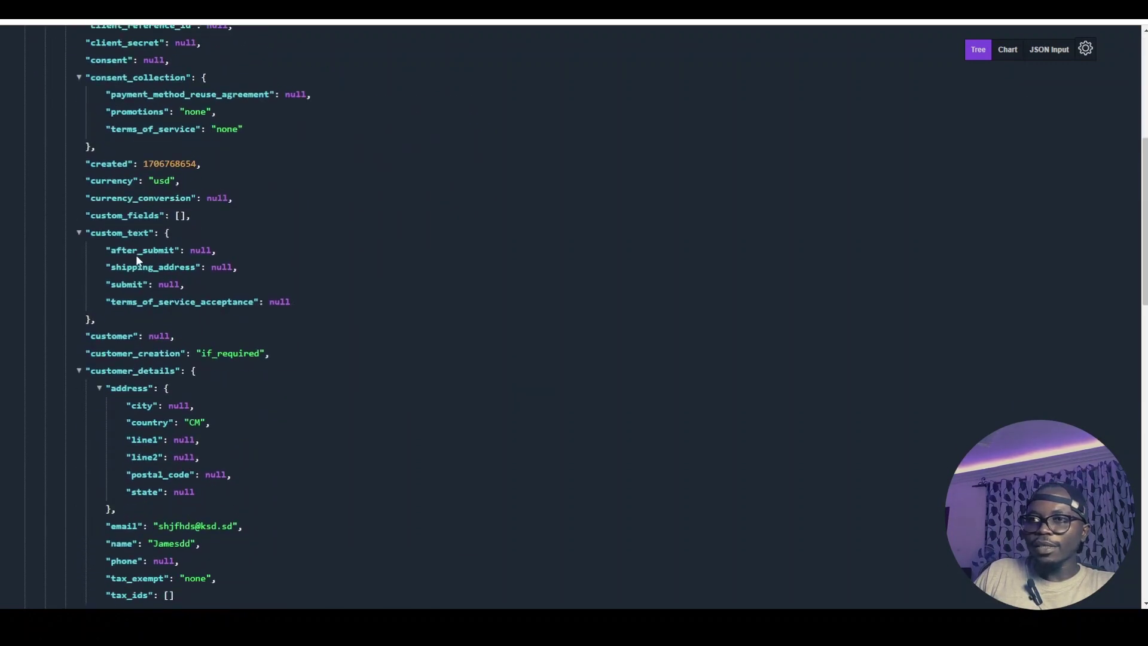
pyautogui.scroll(-1, 151, 370)
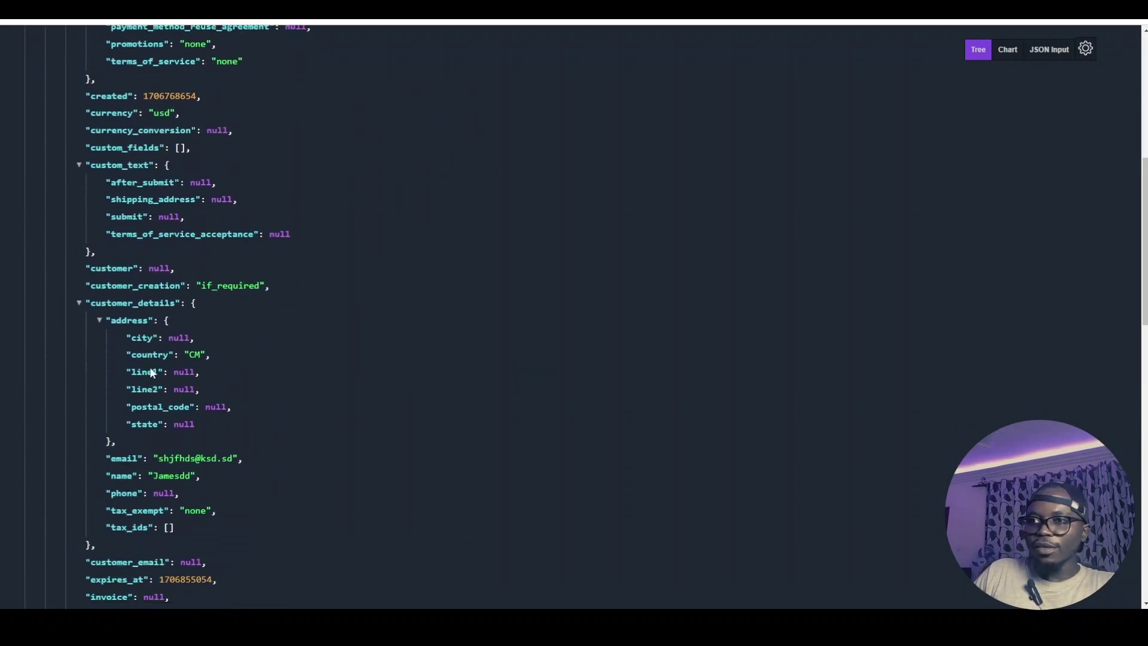
pyautogui.scroll(-2, 152, 372)
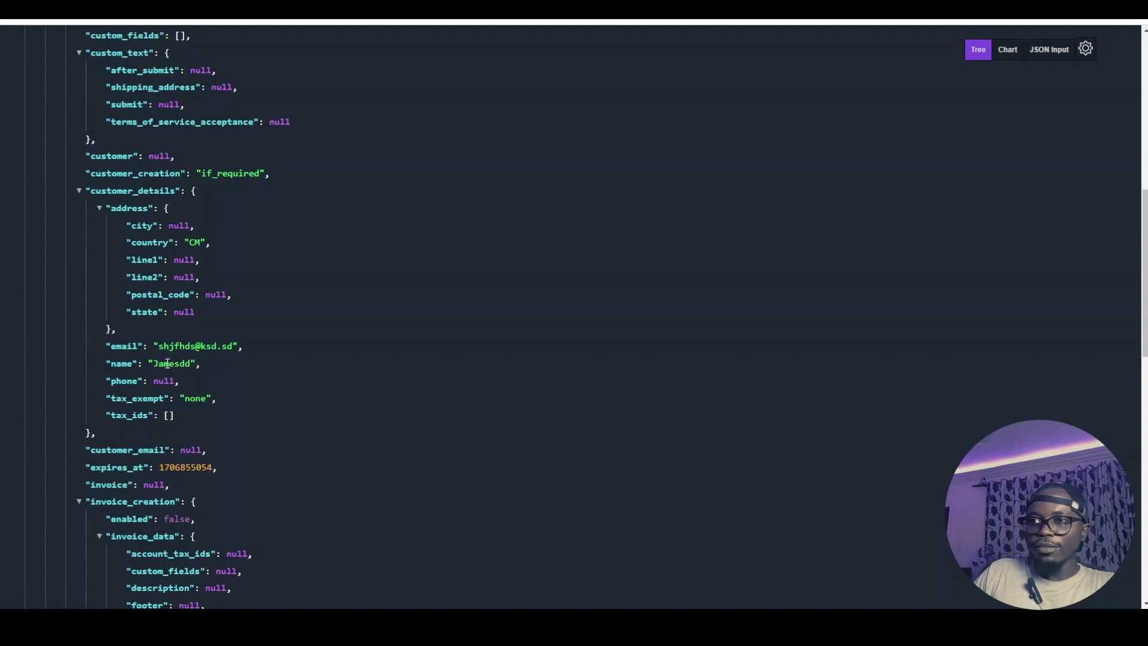
pyautogui.scroll(1, 109, 190)
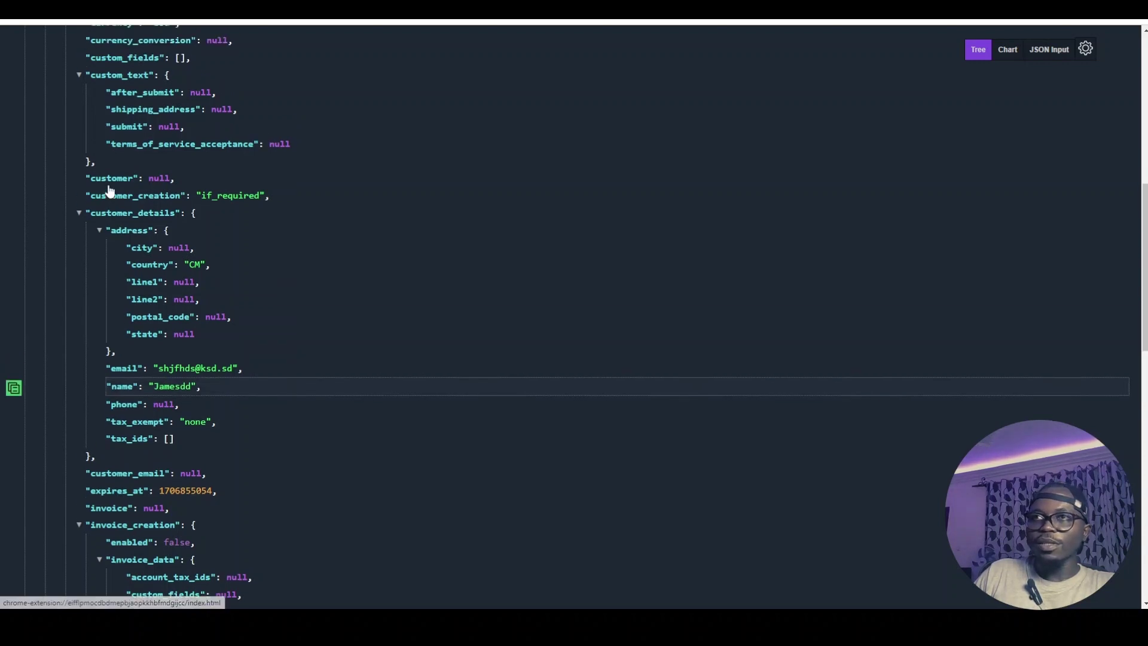
pyautogui.scroll(4, 109, 190)
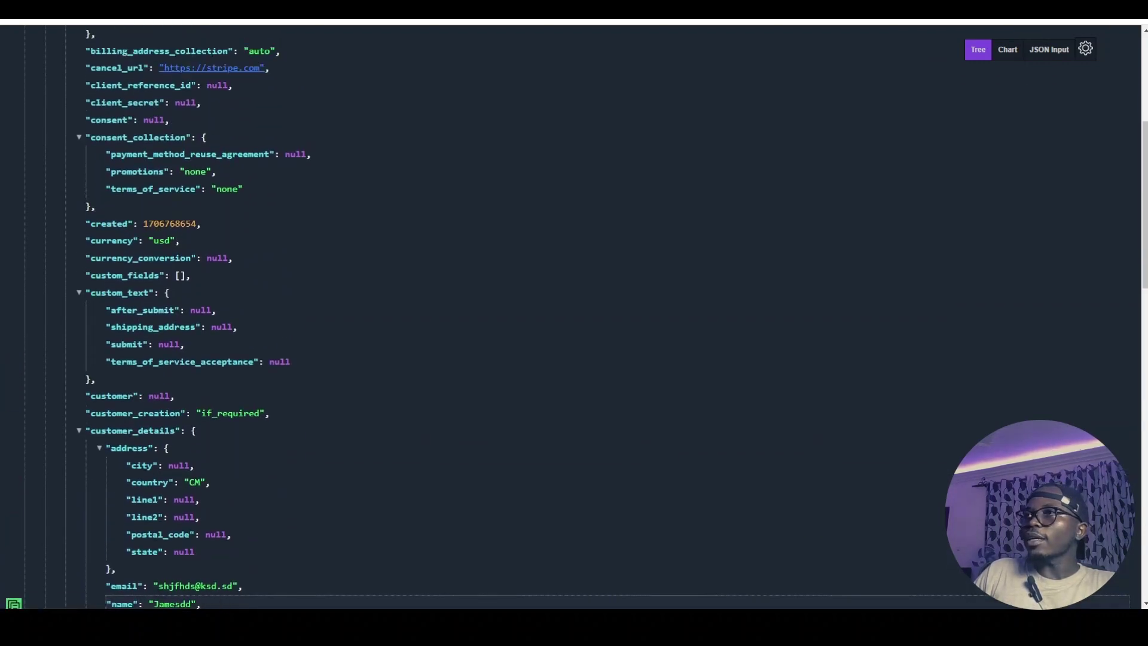
pyautogui.hotkey('alt', 'Tab')
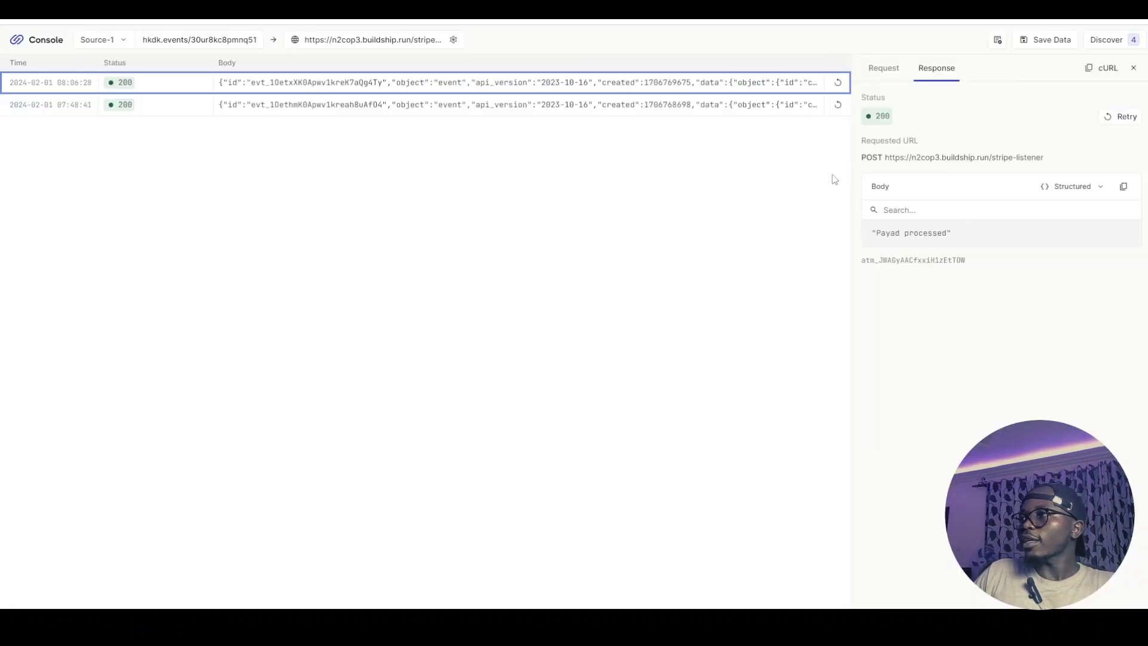
# Search the Stripe events' request body for 'name' to find the customer_details name field
pyautogui.click(579, 91)
pyautogui.click(945, 377)
pyautogui.write('n')
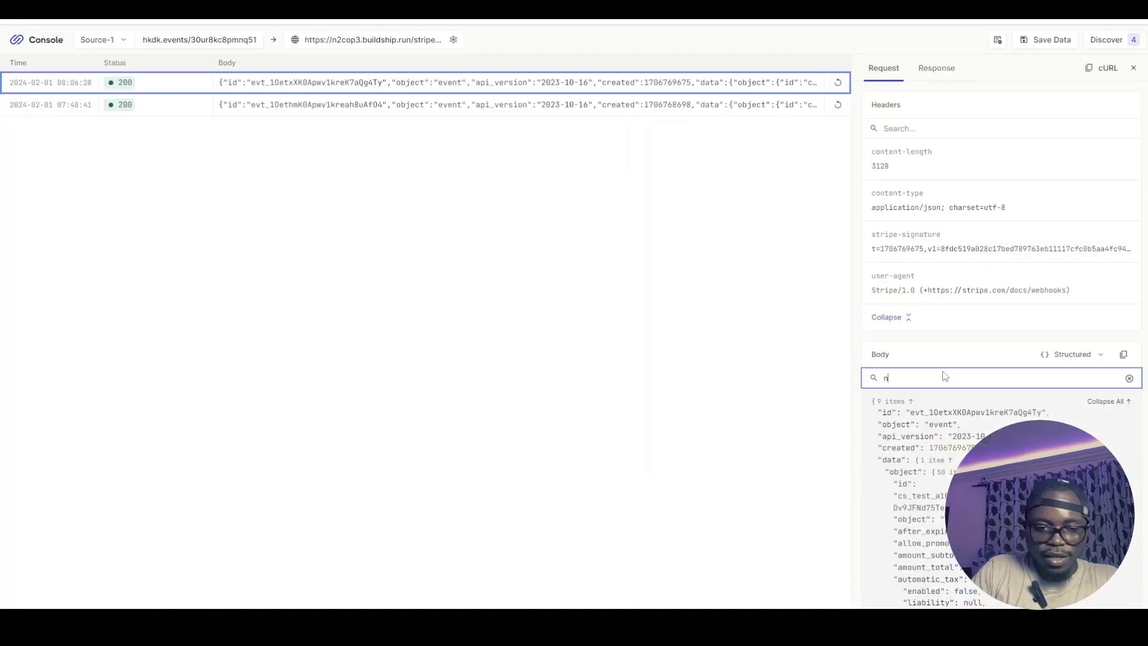
pyautogui.write('ame')
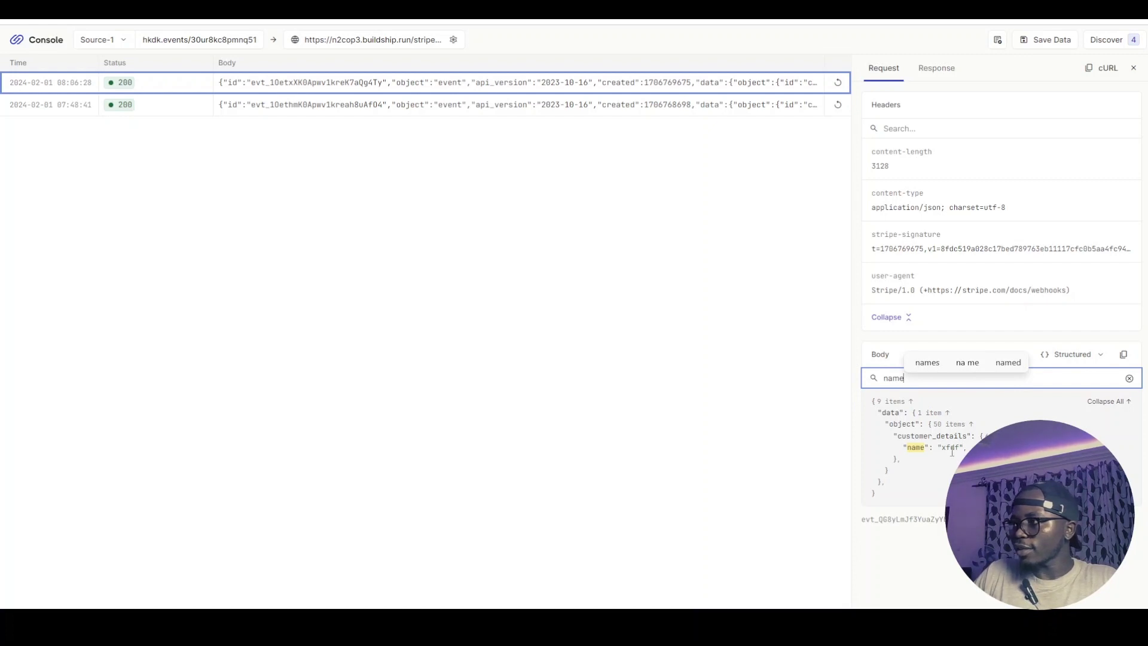
pyautogui.press('Down')
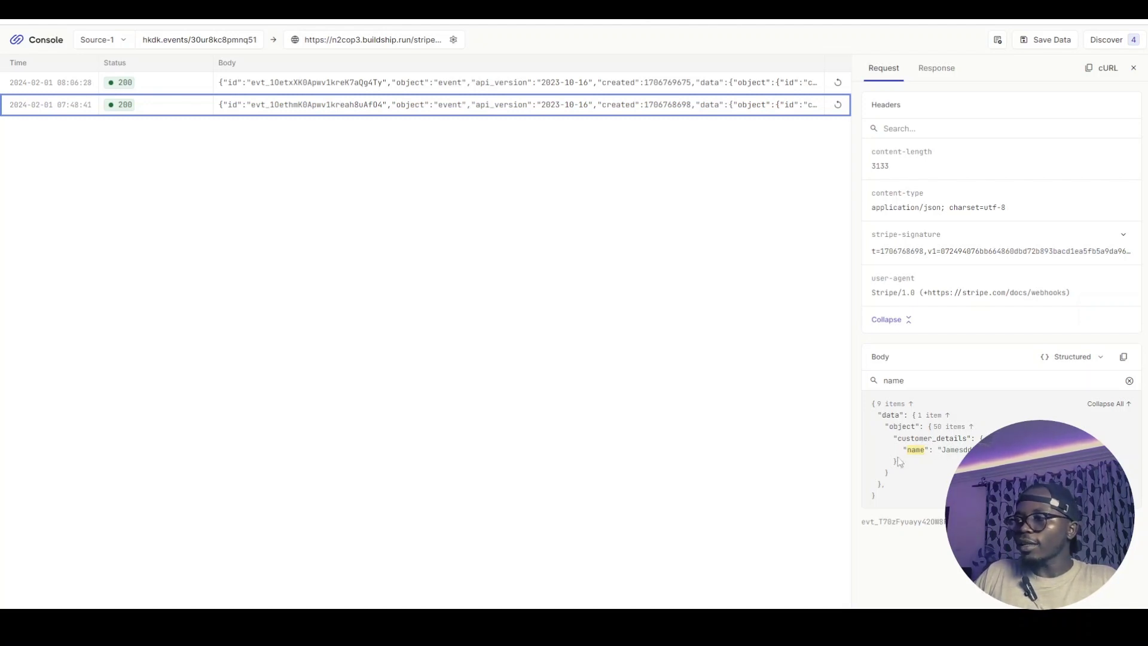
pyautogui.hotkey('ctrl', 'Tab')
# Set the Create Row object to 'New item purchased by:' + Body.data.object.customer_details.name, read false
pyautogui.click(583, 366)
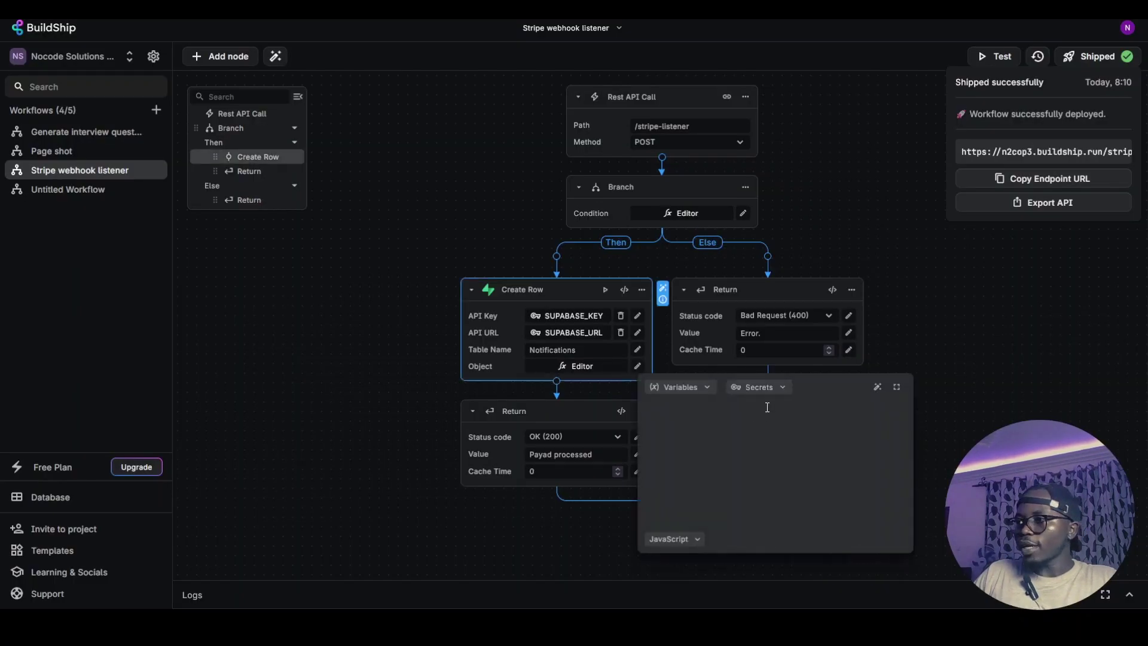
pyautogui.write('{"text":"New item purchased","read":false}')
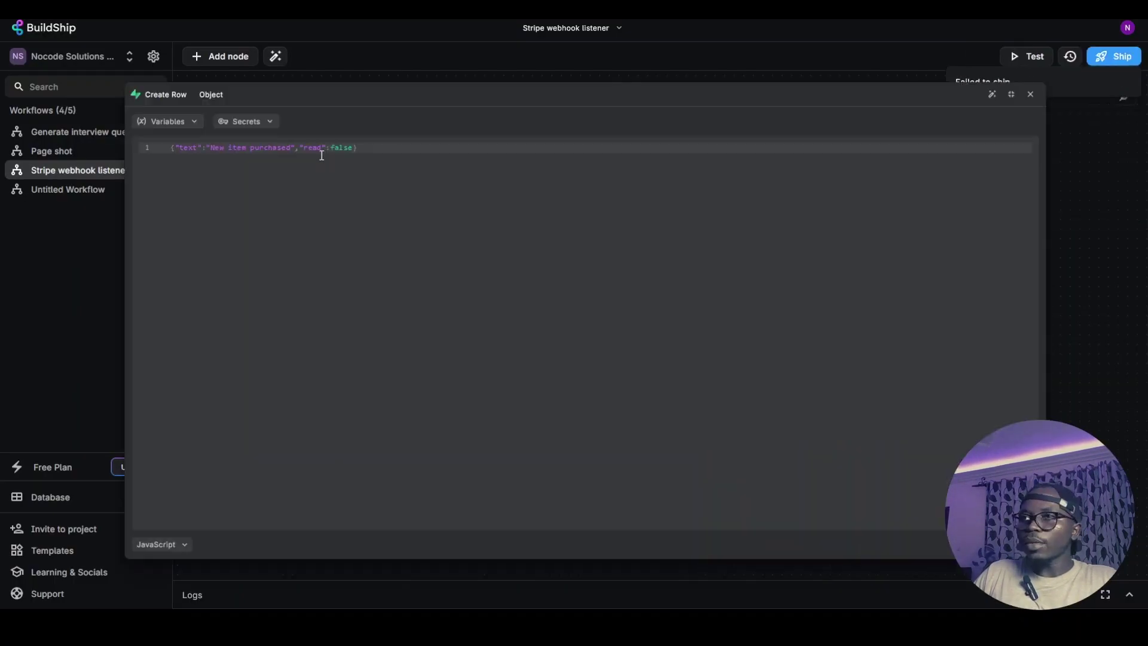
pyautogui.click(896, 387)
pyautogui.click(198, 123)
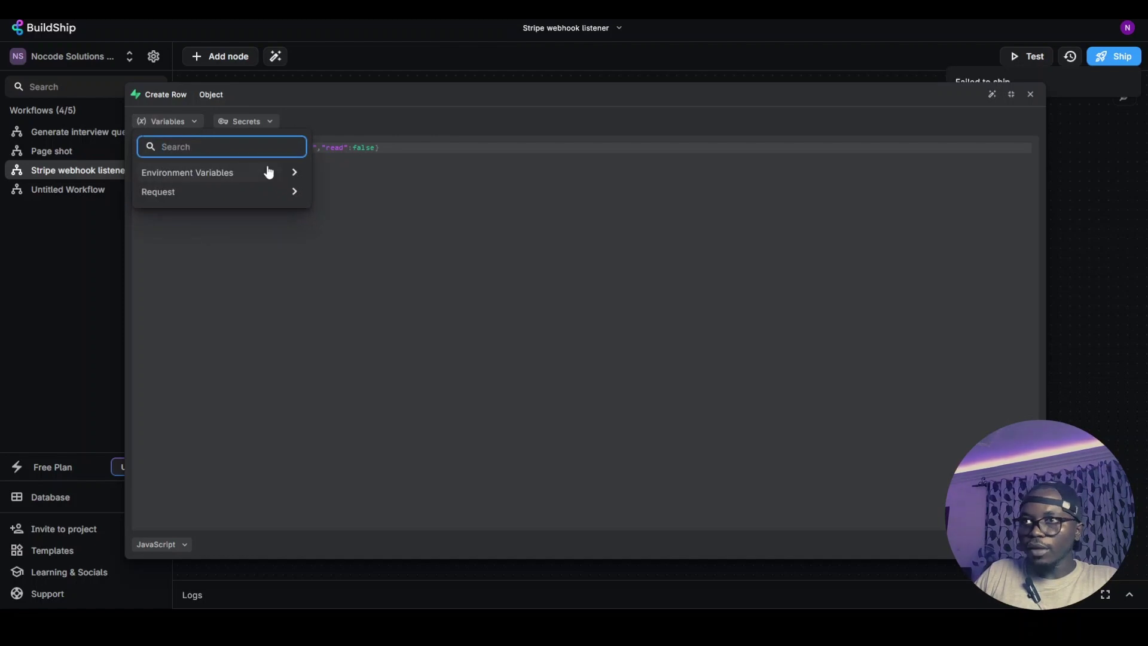
pyautogui.click(296, 192)
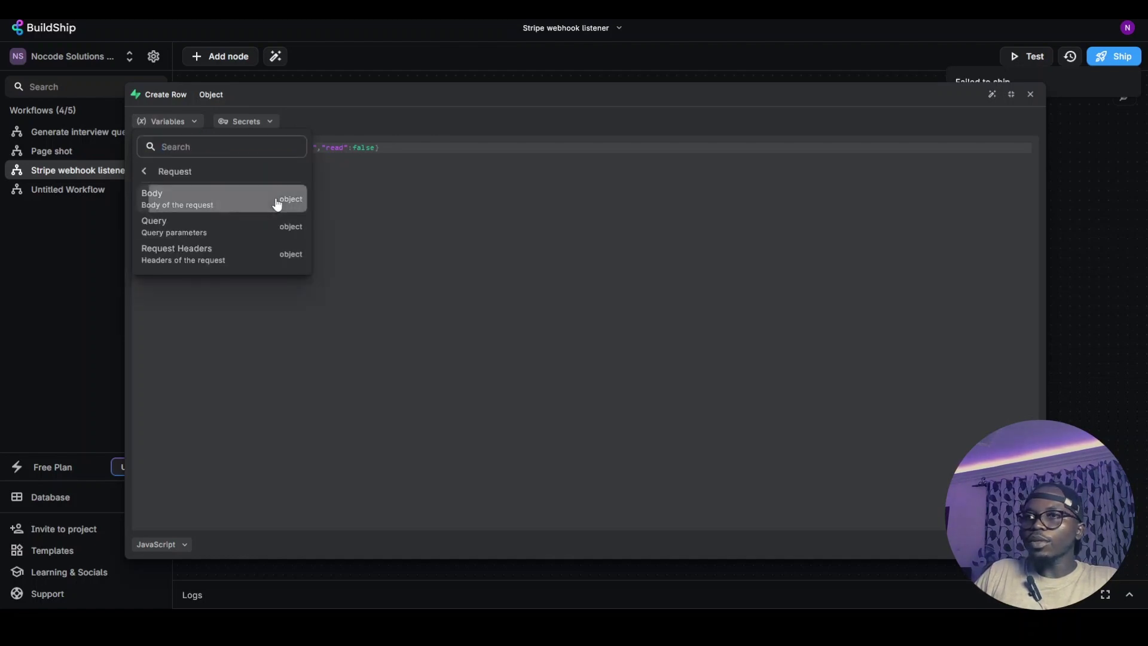
pyautogui.click(276, 203)
pyautogui.write('.data.object')
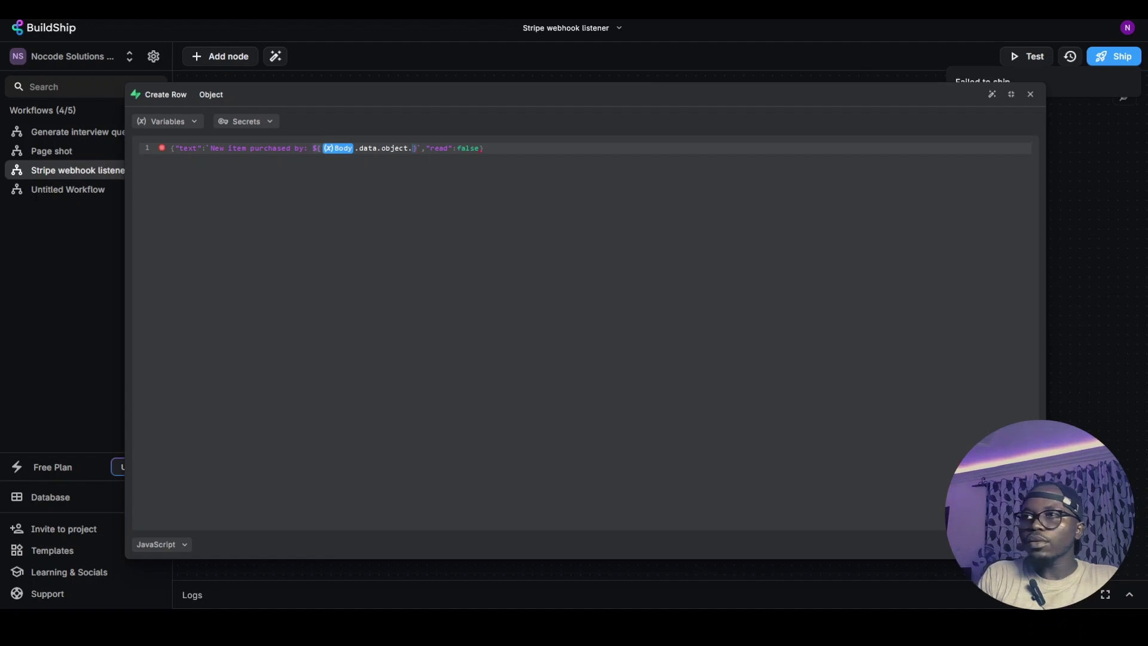
pyautogui.write('.customer_detail')
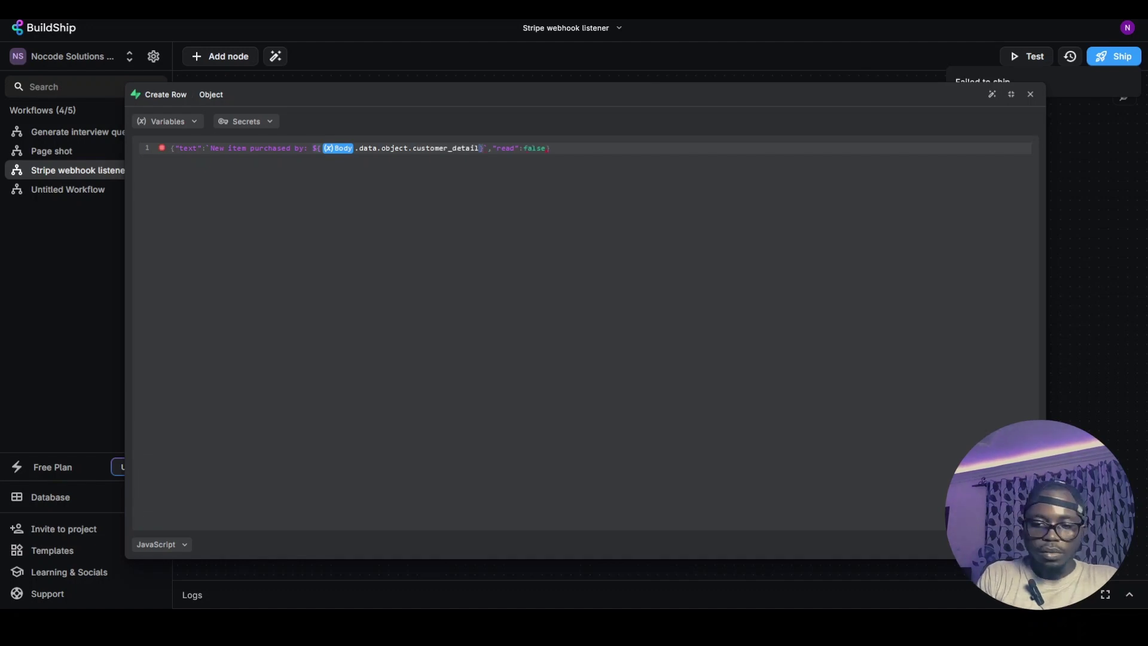
pyautogui.write('s.name')
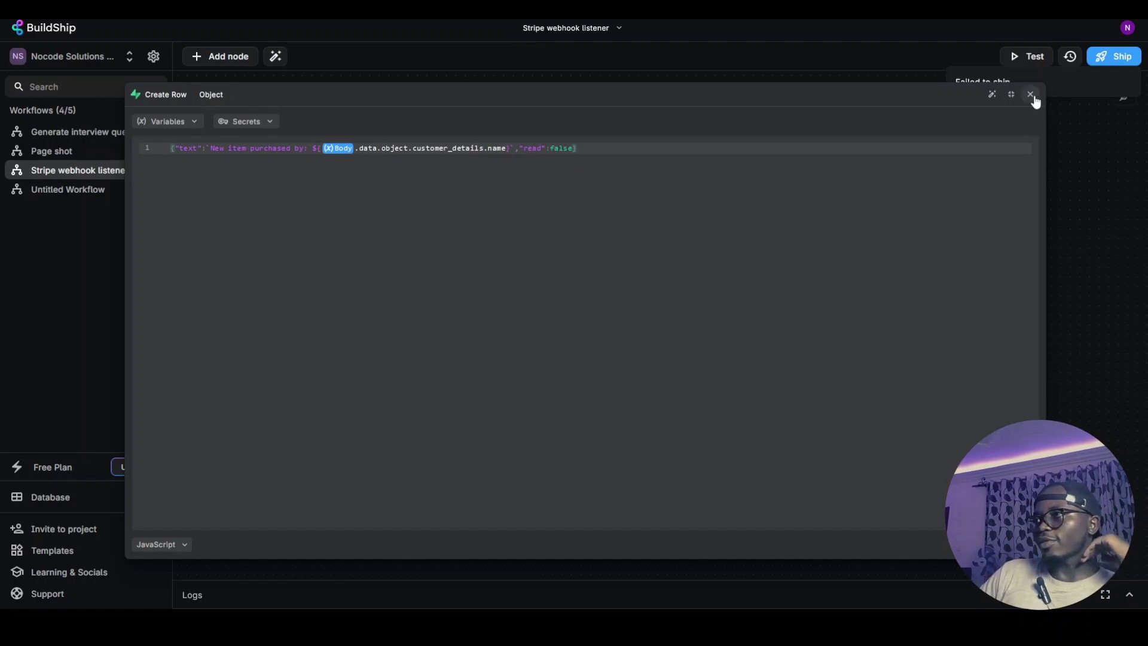
pyautogui.click(1078, 178)
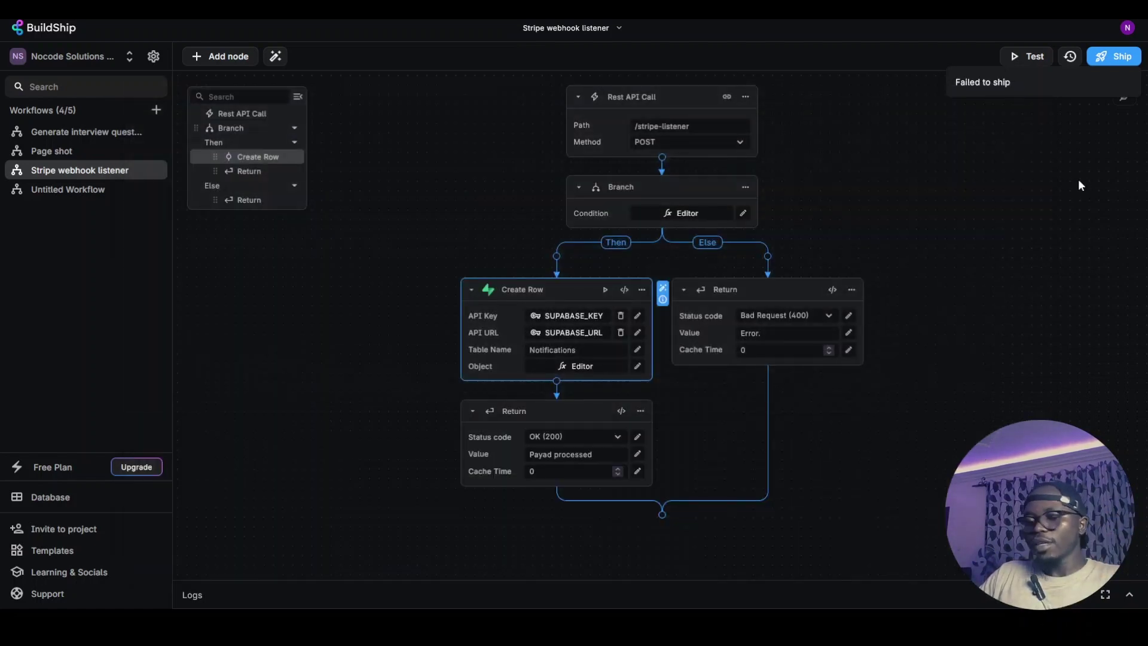
# Ship the updated BuildShip workflow again, then wrap the HomePage bell Badge in a Container
pyautogui.click(1113, 56)
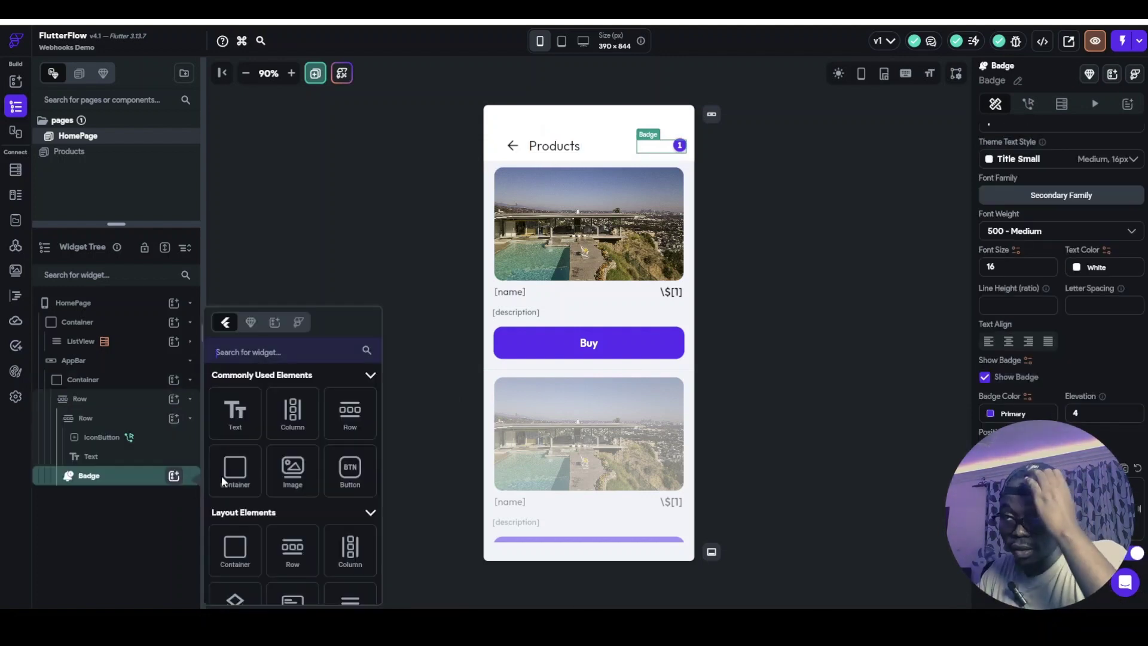
pyautogui.scroll(-2, 338, 487)
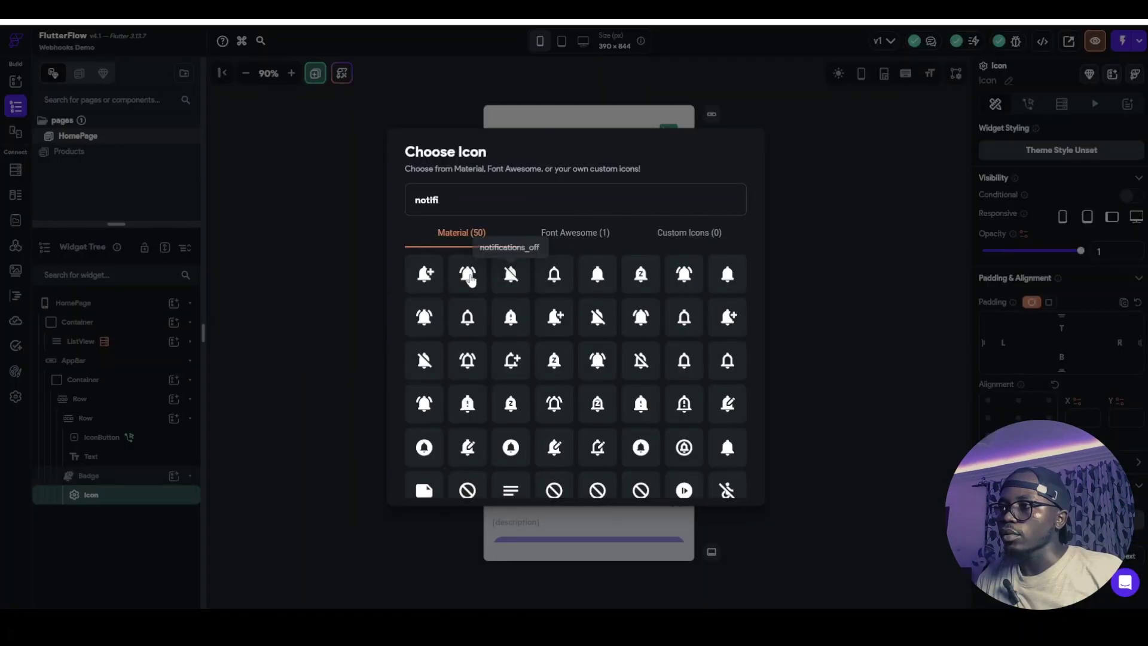
pyautogui.click(471, 276)
pyautogui.click(726, 310)
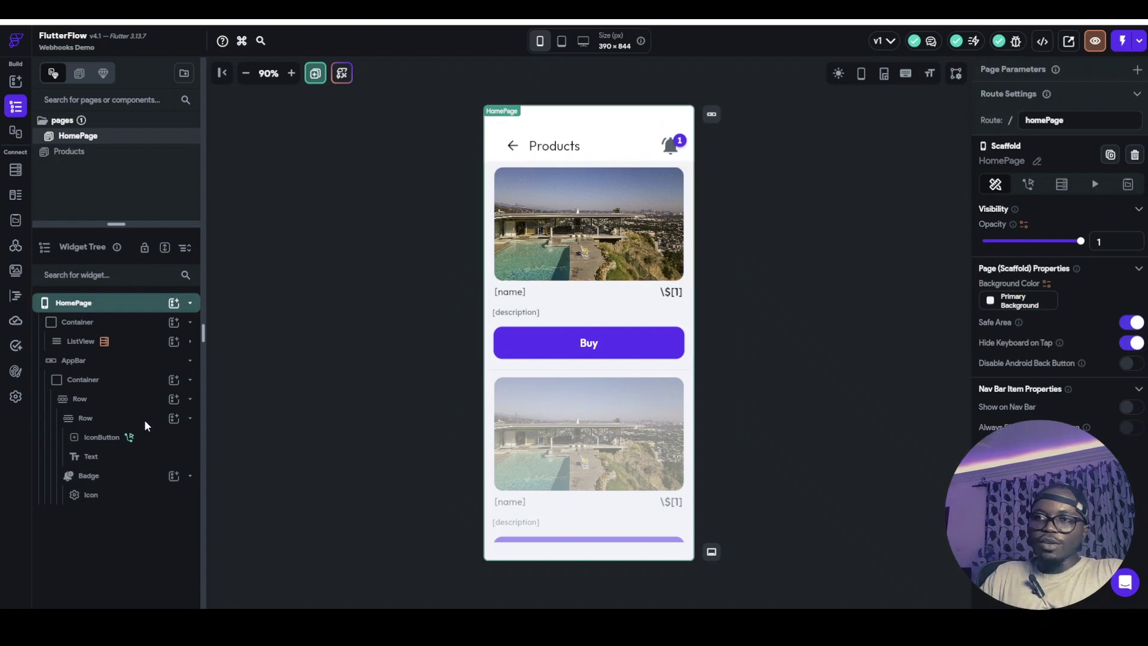
pyautogui.click(101, 482)
pyautogui.hotkey('ctrl', 'b')
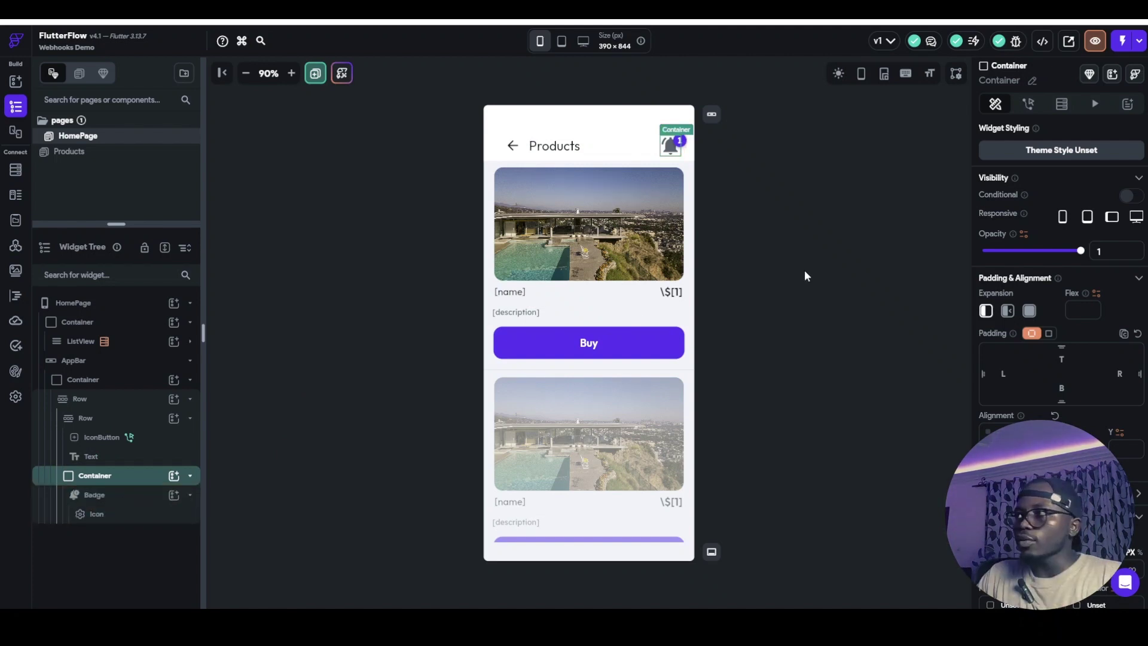
# Start a backend query on the new container, cancel it, and go to Supabase settings
pyautogui.click(1062, 105)
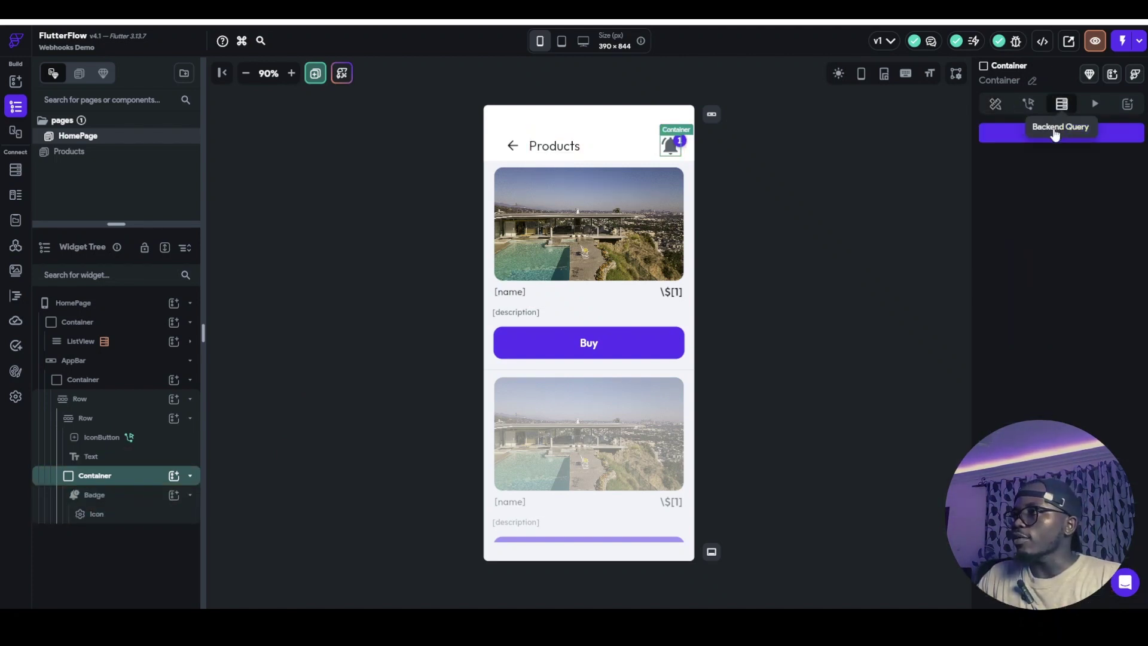
pyautogui.click(1023, 133)
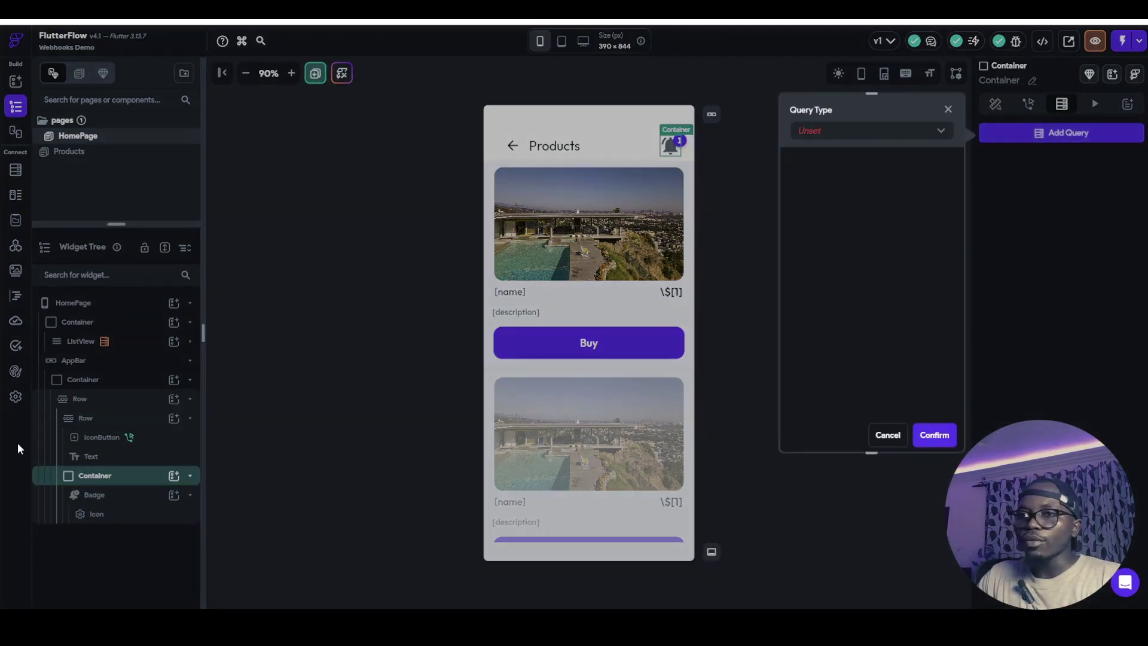
pyautogui.click(888, 436)
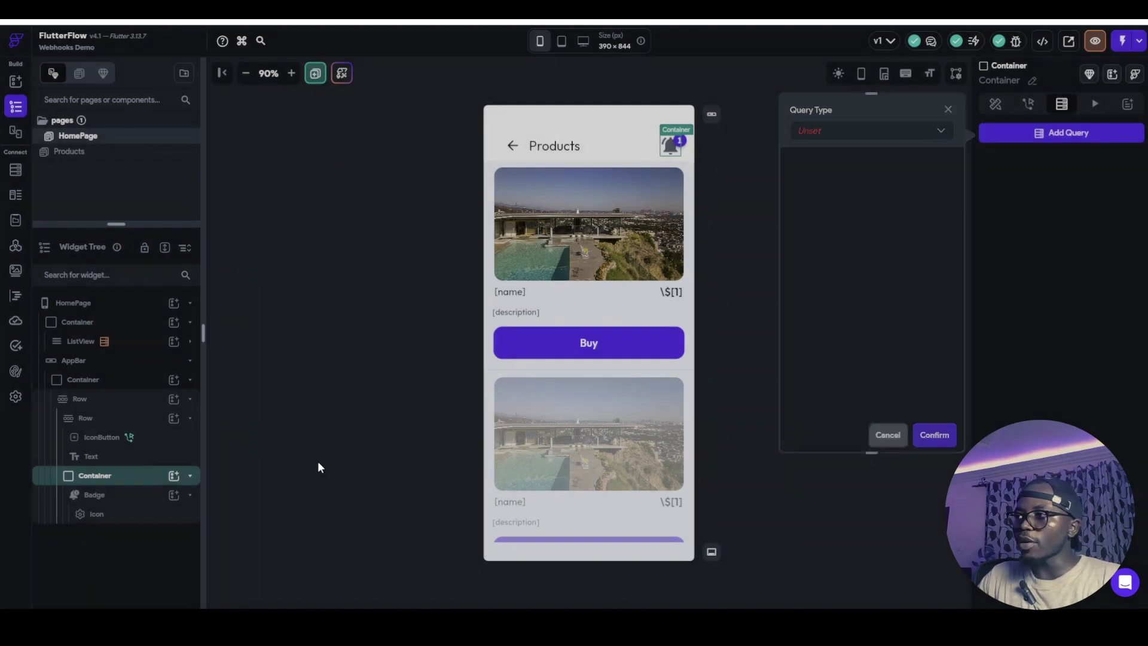
pyautogui.click(16, 397)
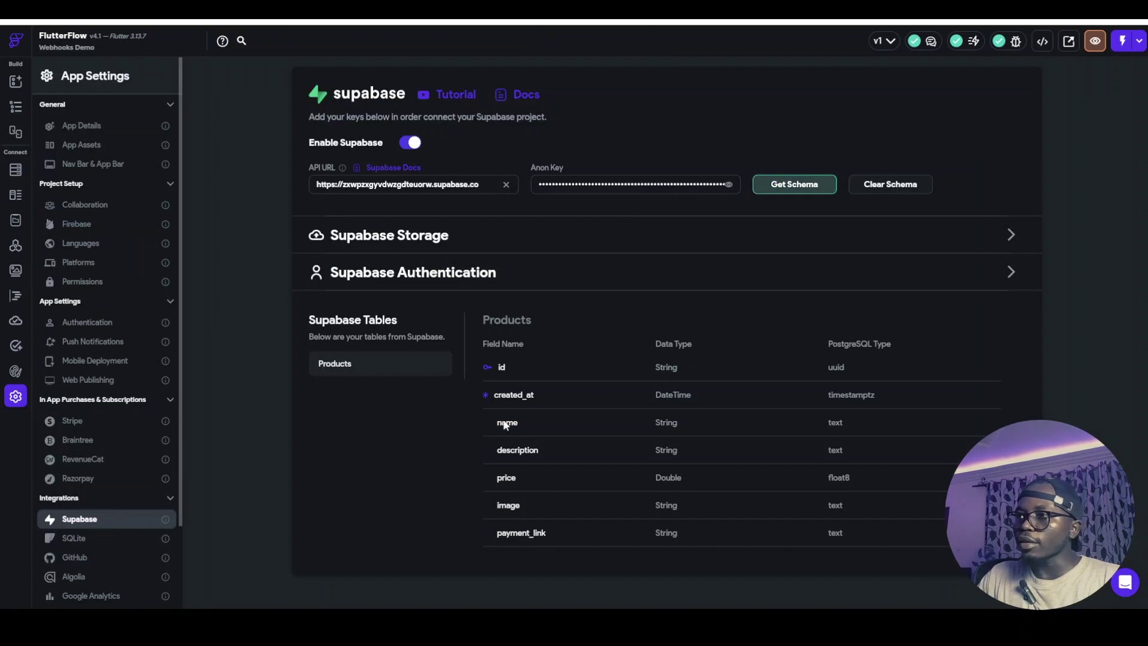
# Re-import the Supabase schema to pick up Notifications, then begin a backend query on the container
pyautogui.click(809, 186)
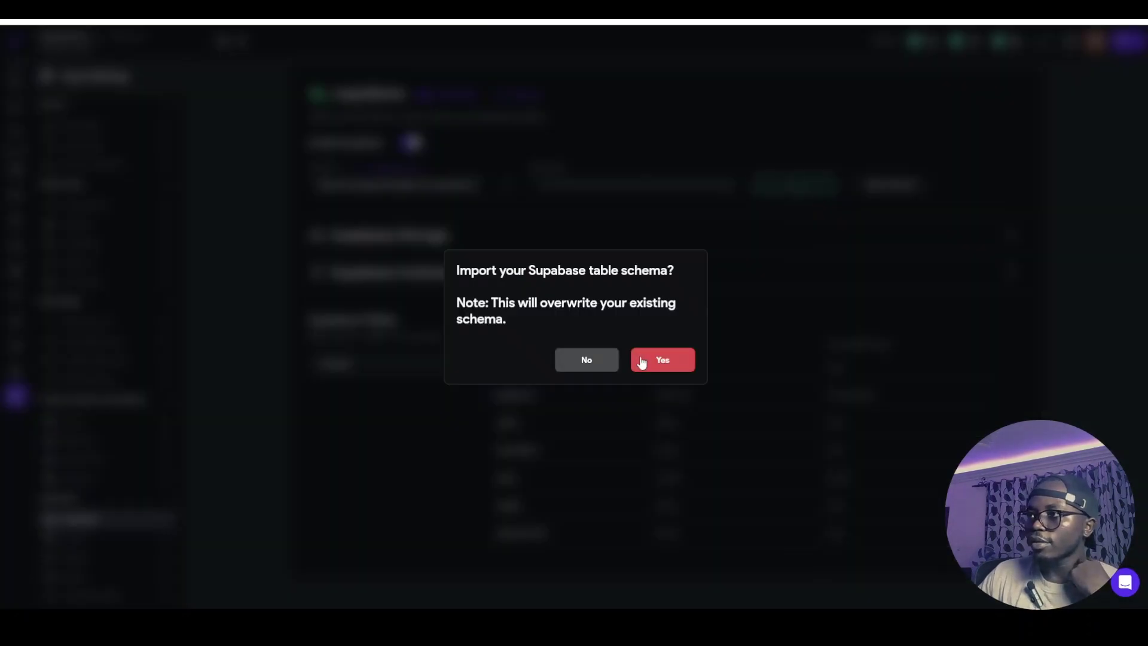
pyautogui.click(643, 361)
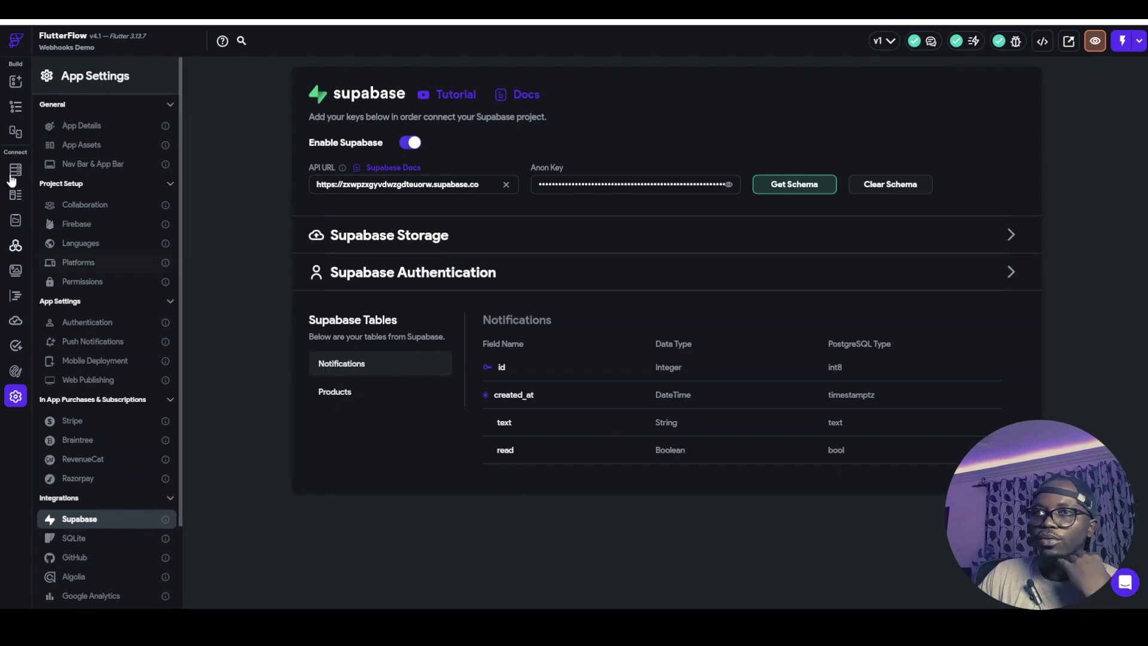
pyautogui.click(12, 111)
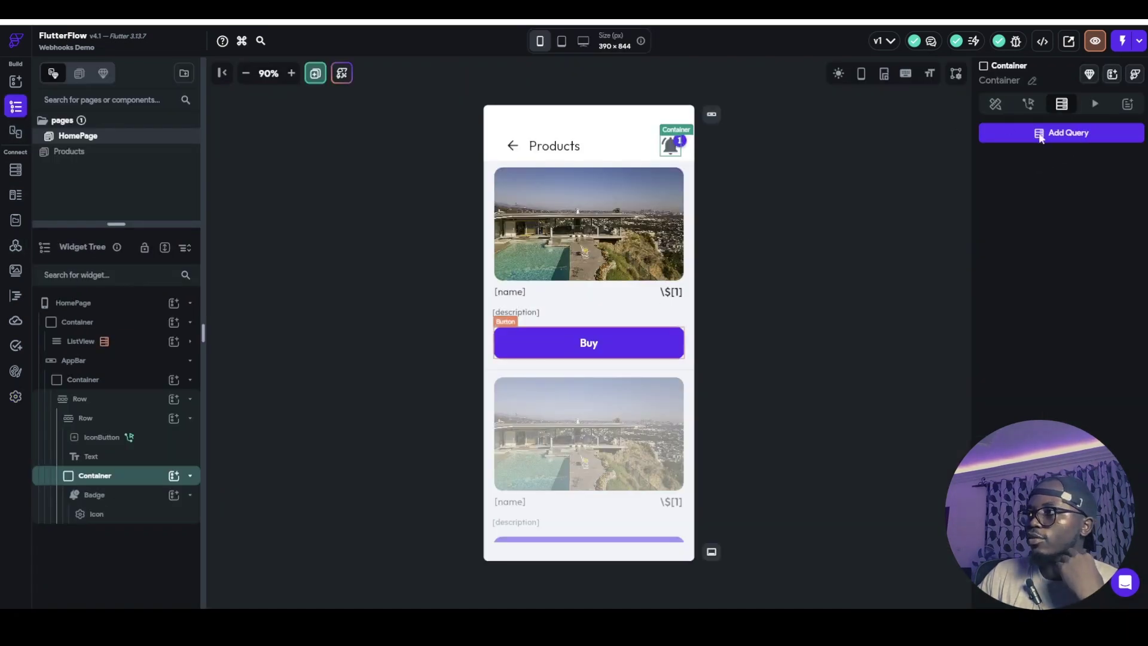
pyautogui.click(989, 133)
# Add a Supabase Query on the Notifications table filtered to read Is False
pyautogui.click(930, 132)
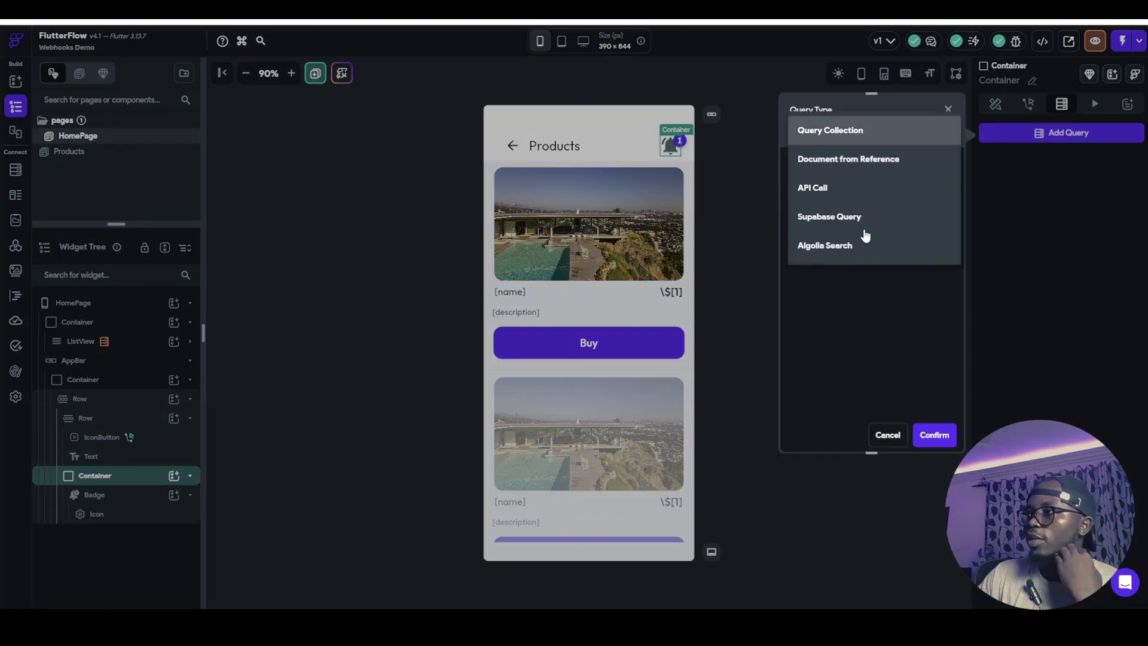
pyautogui.click(864, 220)
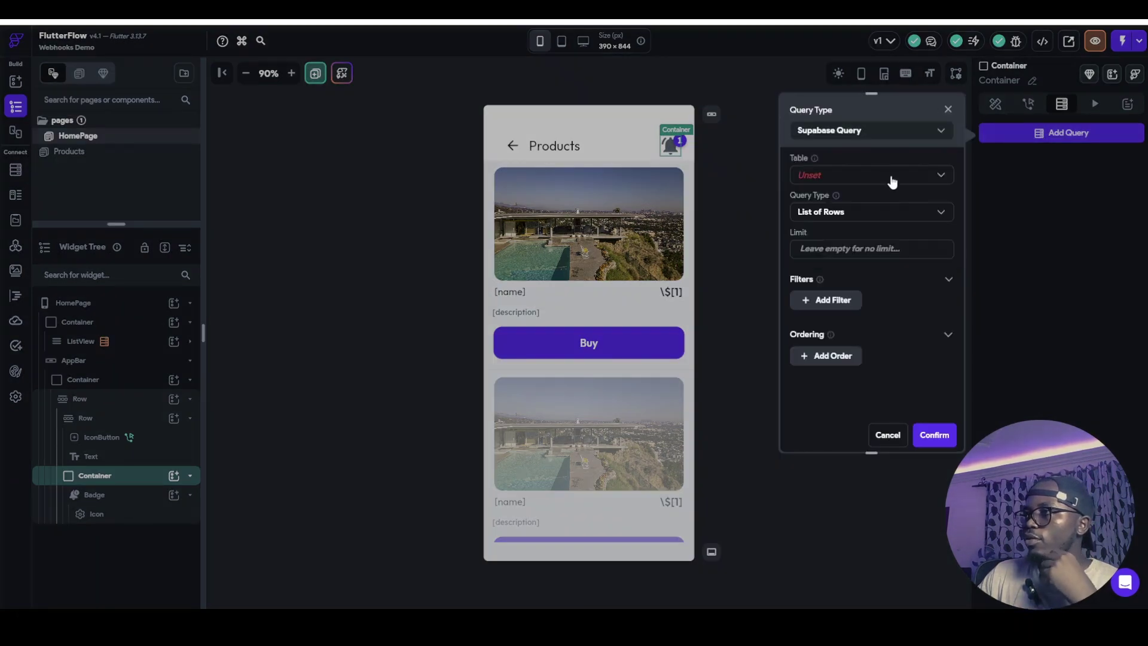
pyautogui.click(891, 180)
pyautogui.click(864, 174)
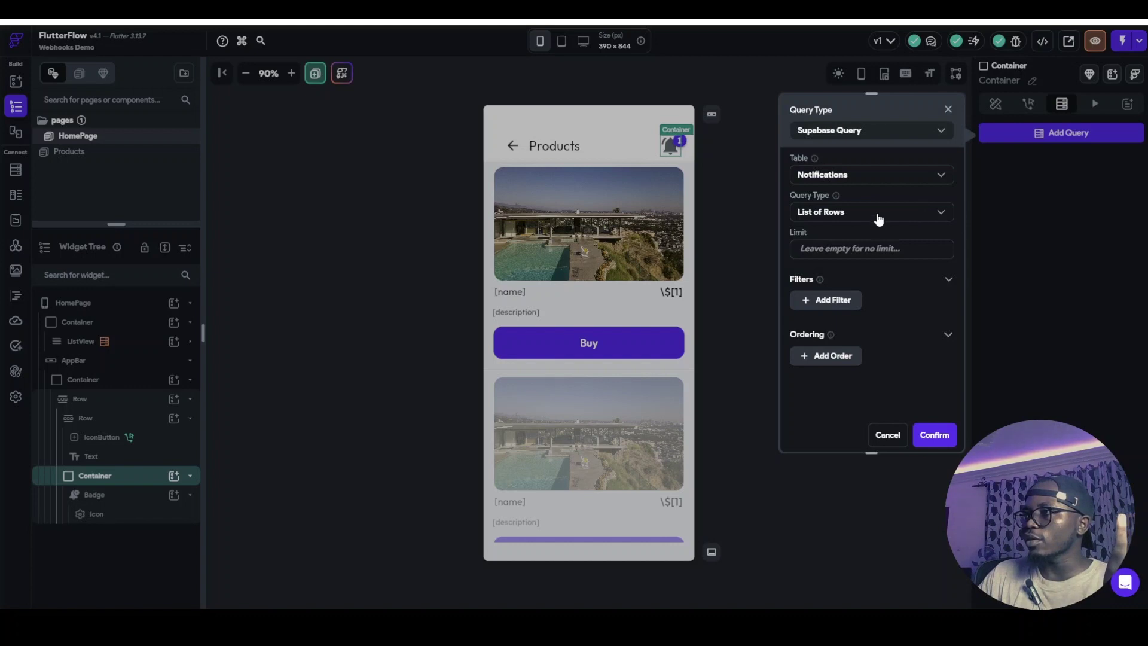
pyautogui.click(813, 302)
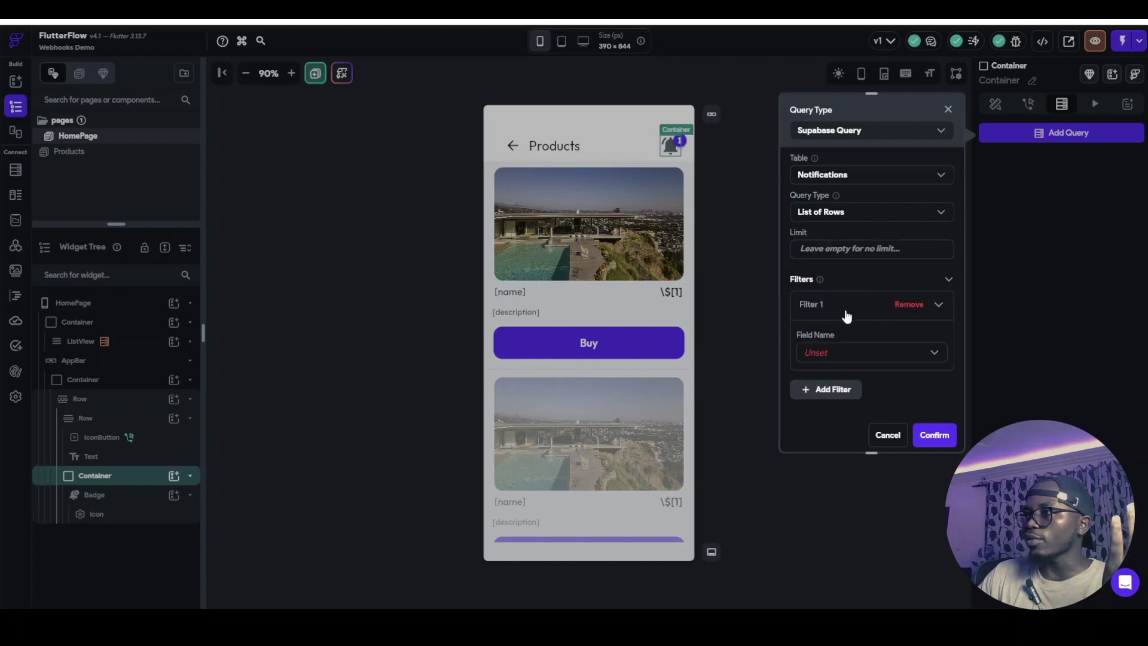
pyautogui.click(826, 356)
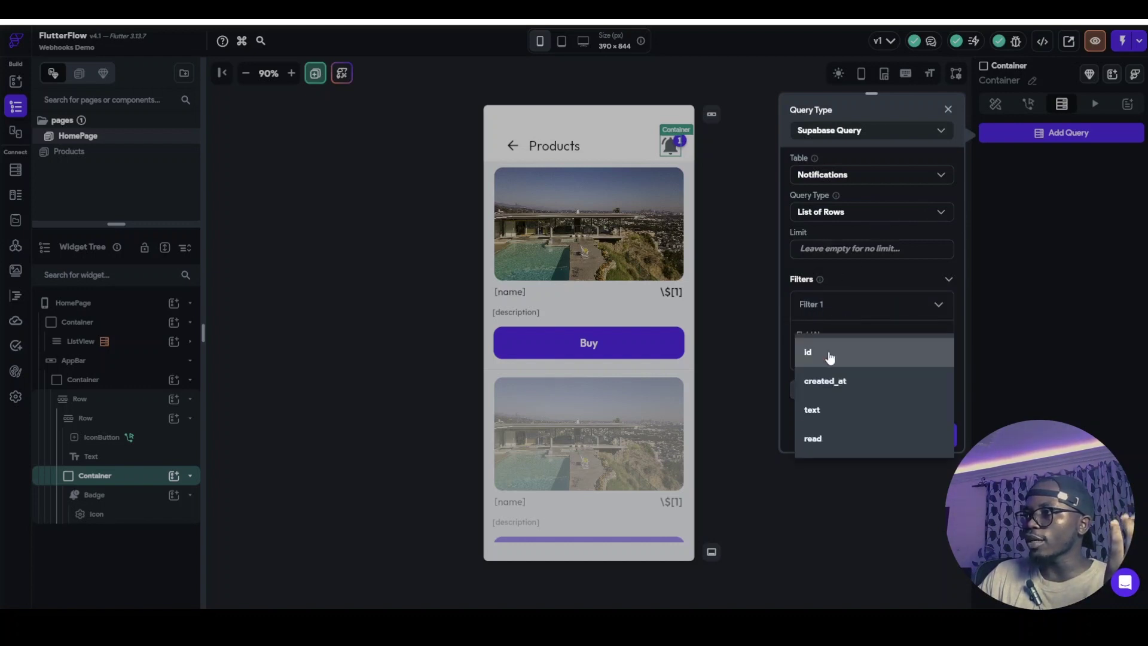
pyautogui.click(830, 438)
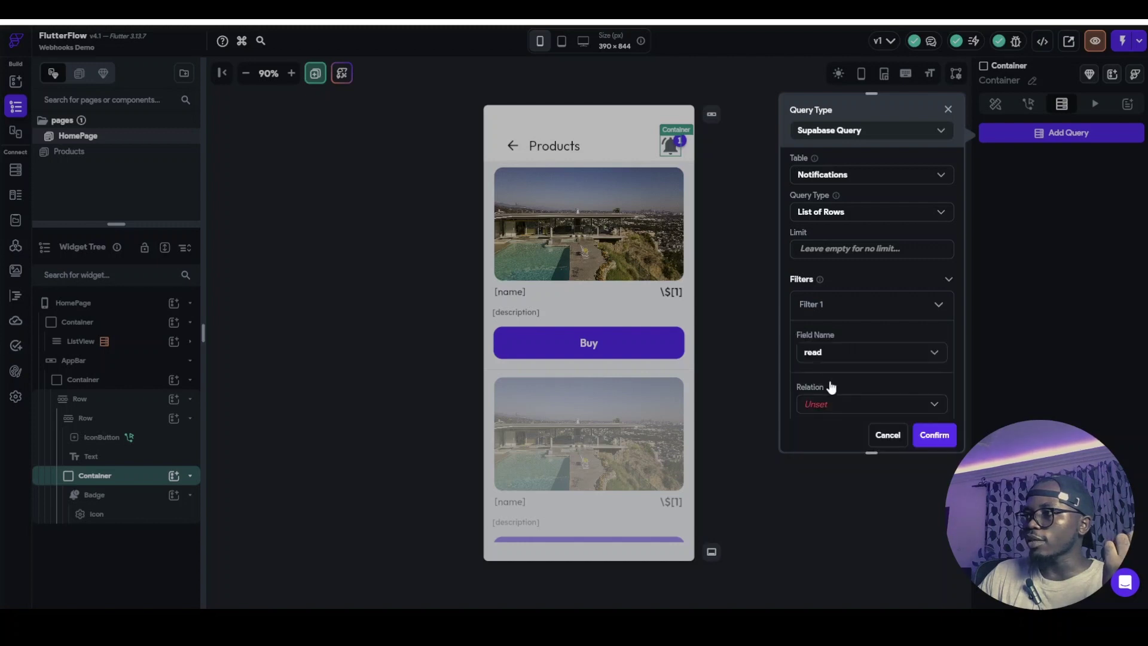
pyautogui.click(819, 405)
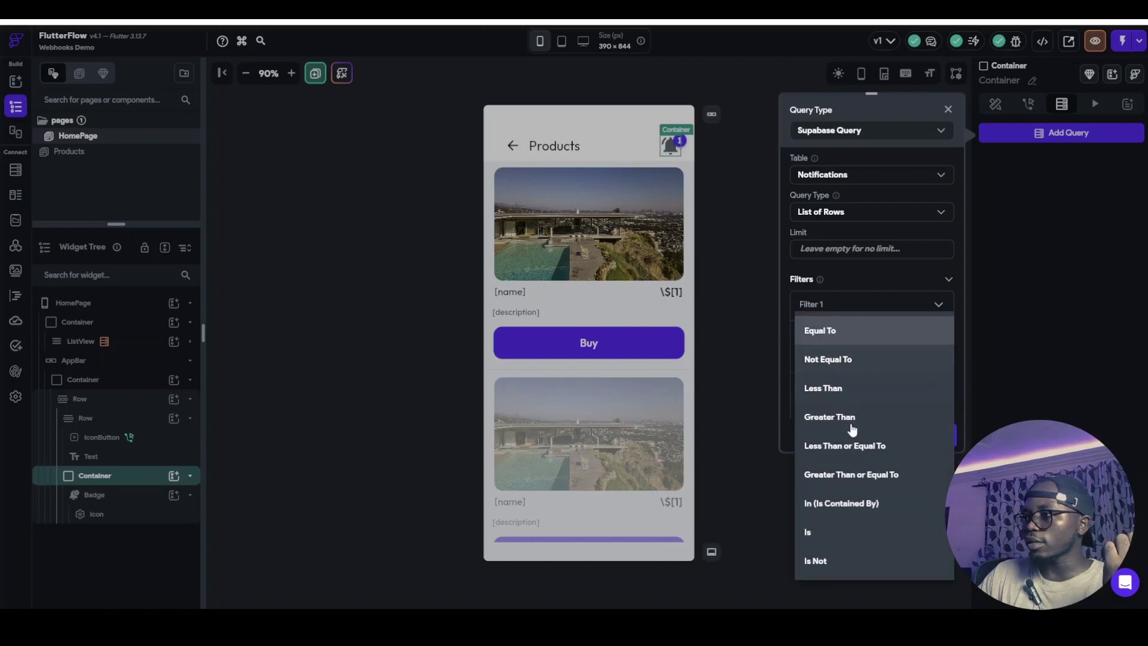
pyautogui.click(886, 530)
pyautogui.click(866, 289)
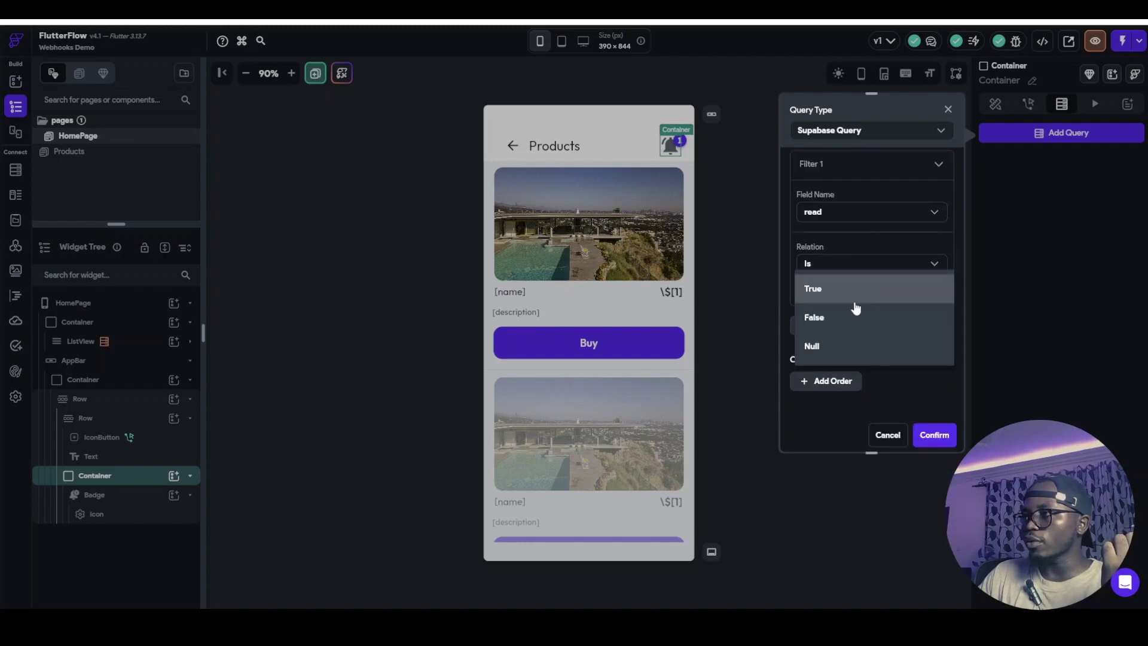
pyautogui.click(837, 316)
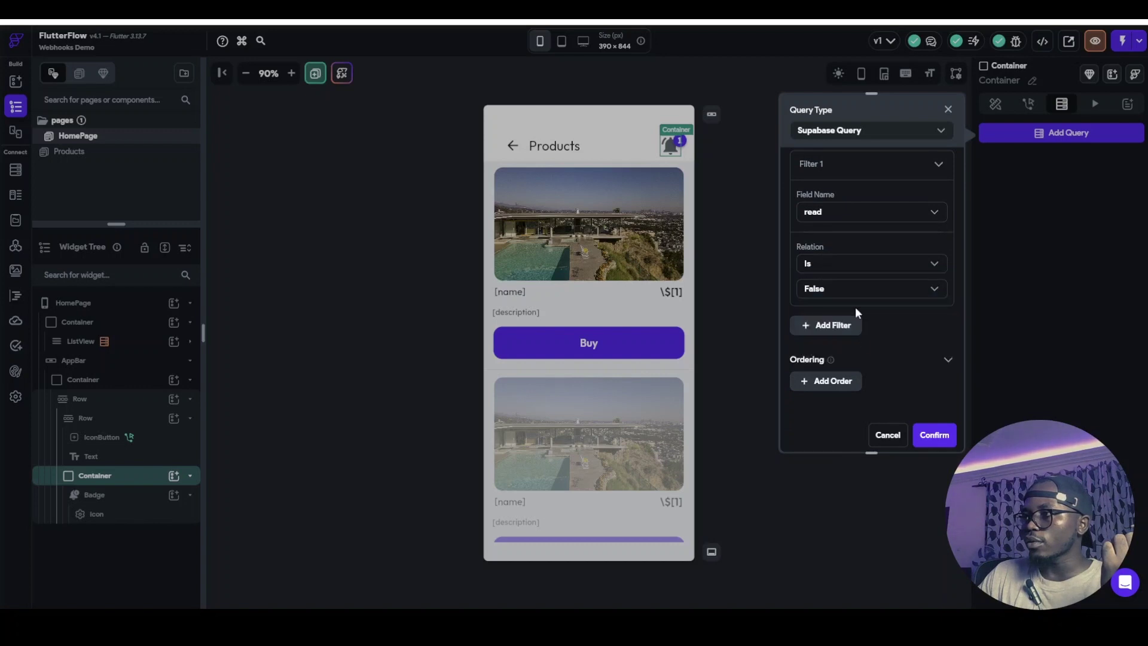
pyautogui.click(936, 438)
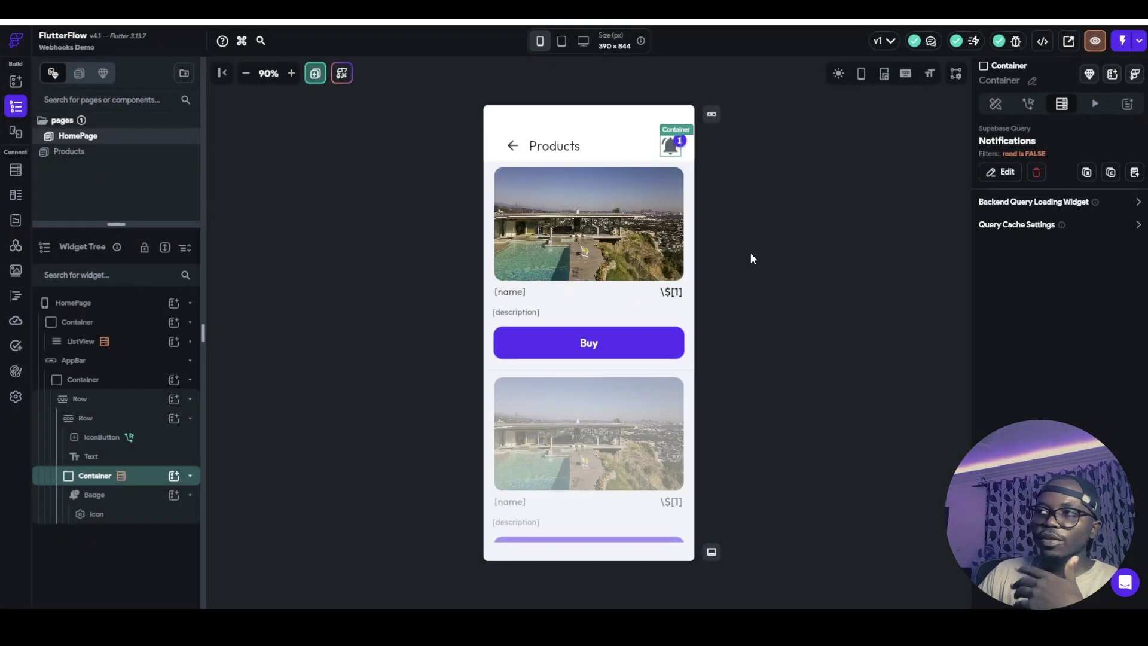
# Bind the Badge text to the Notifications Rows query's Number of Items
pyautogui.click(727, 209)
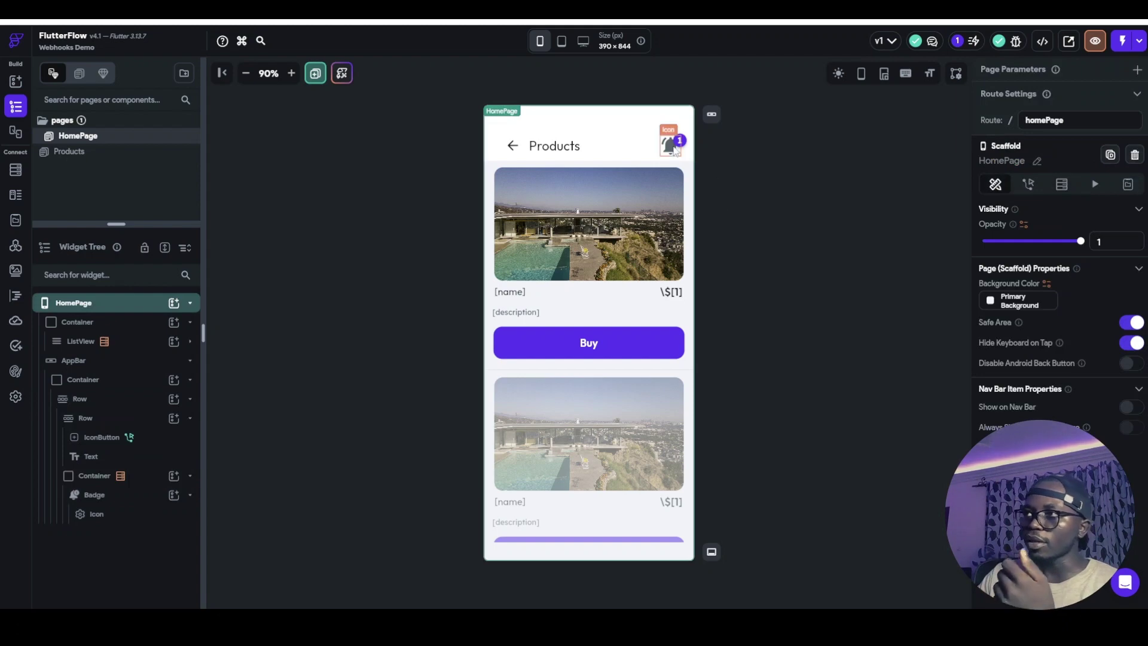
pyautogui.click(634, 143)
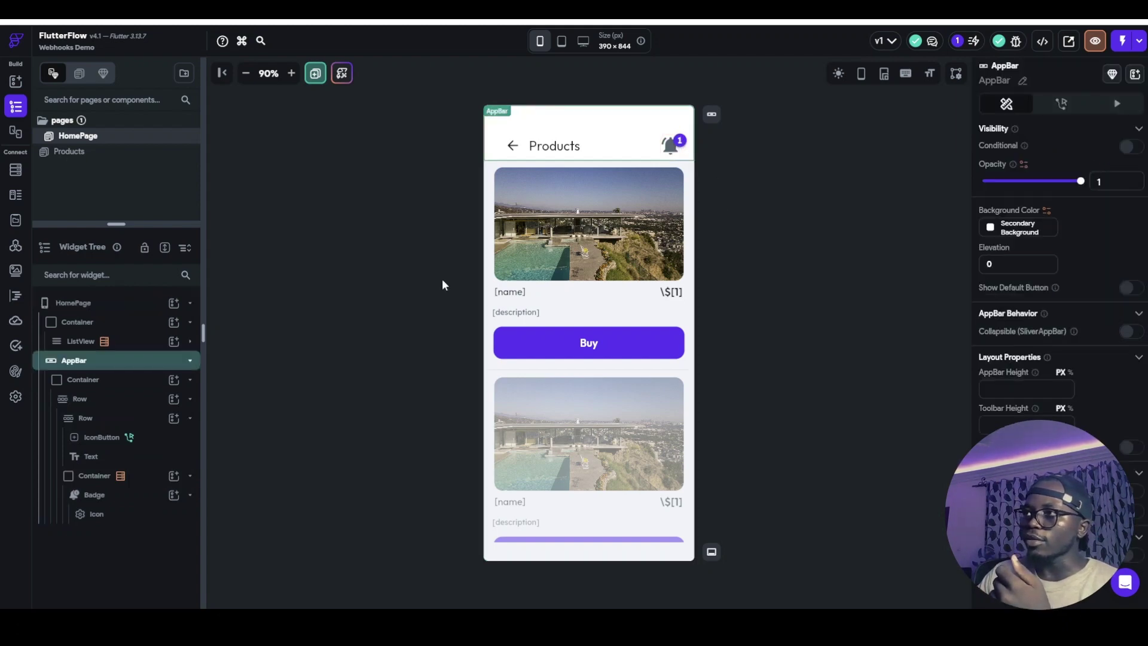
pyautogui.click(108, 494)
pyautogui.click(1000, 216)
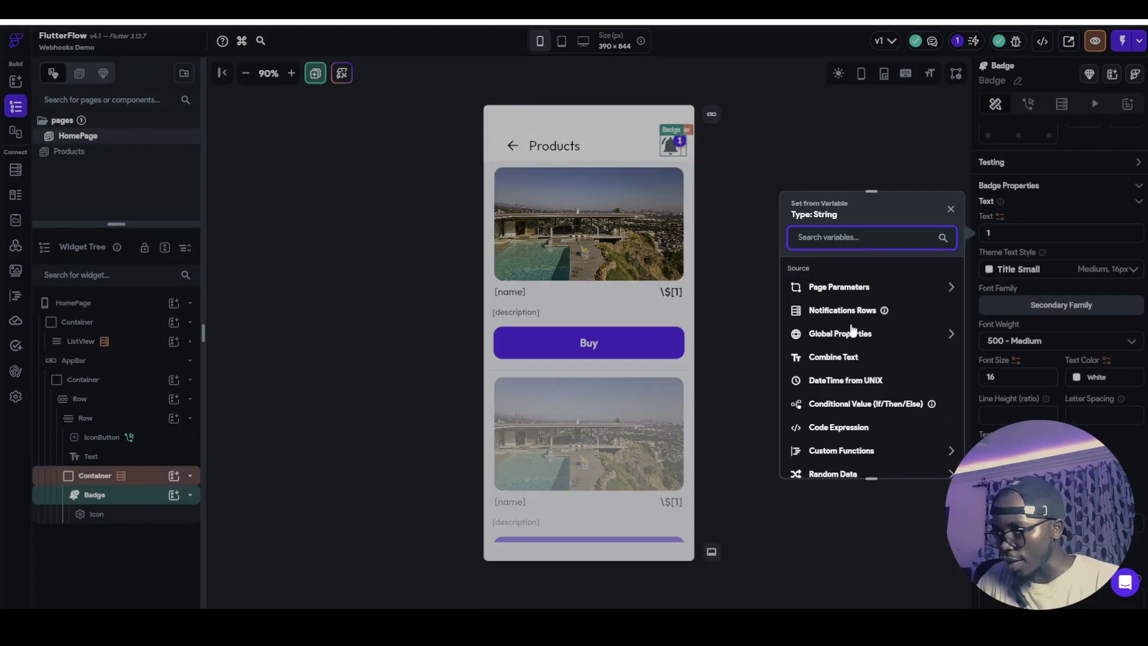
pyautogui.click(852, 315)
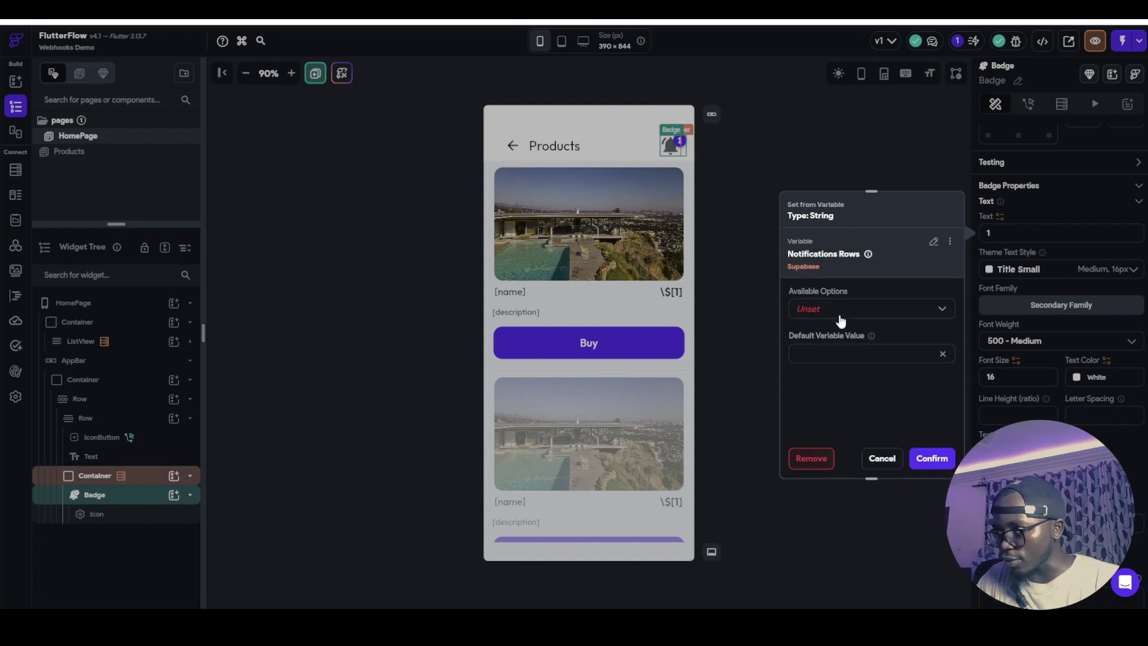
pyautogui.click(839, 320)
pyautogui.click(846, 339)
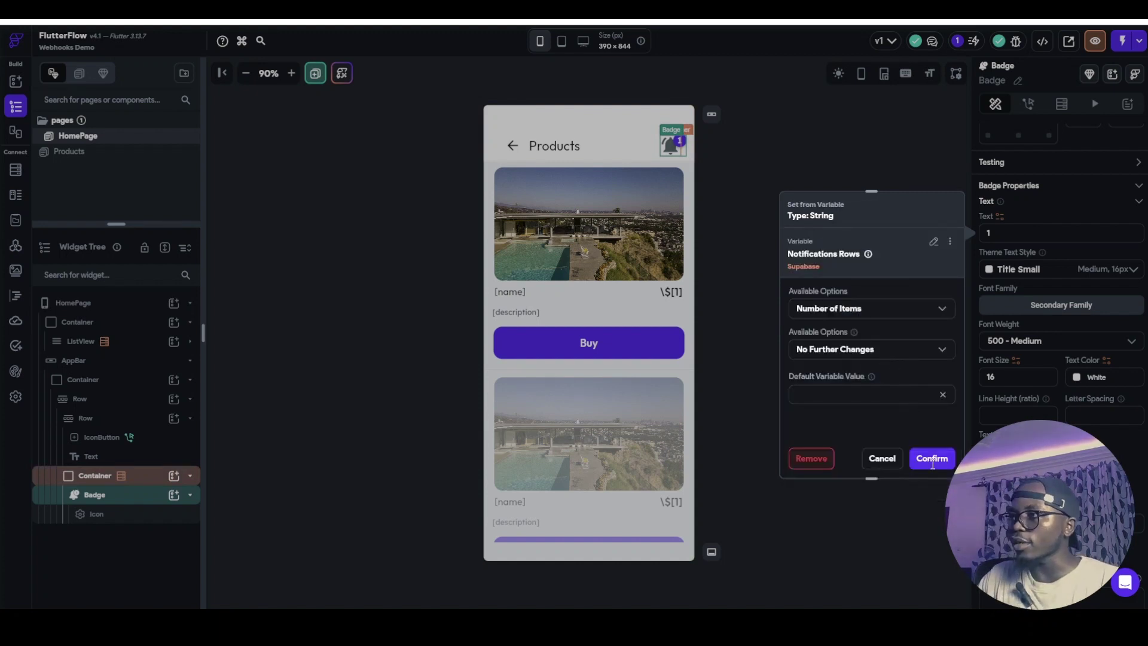
pyautogui.click(896, 393)
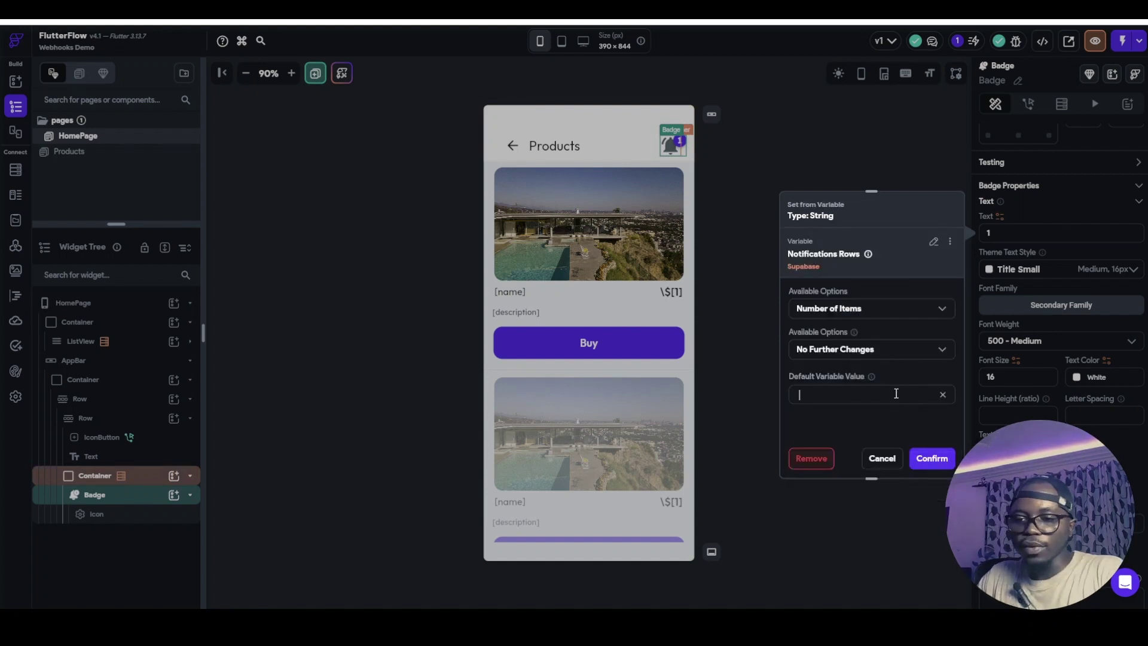
pyautogui.click(936, 461)
pyautogui.click(790, 261)
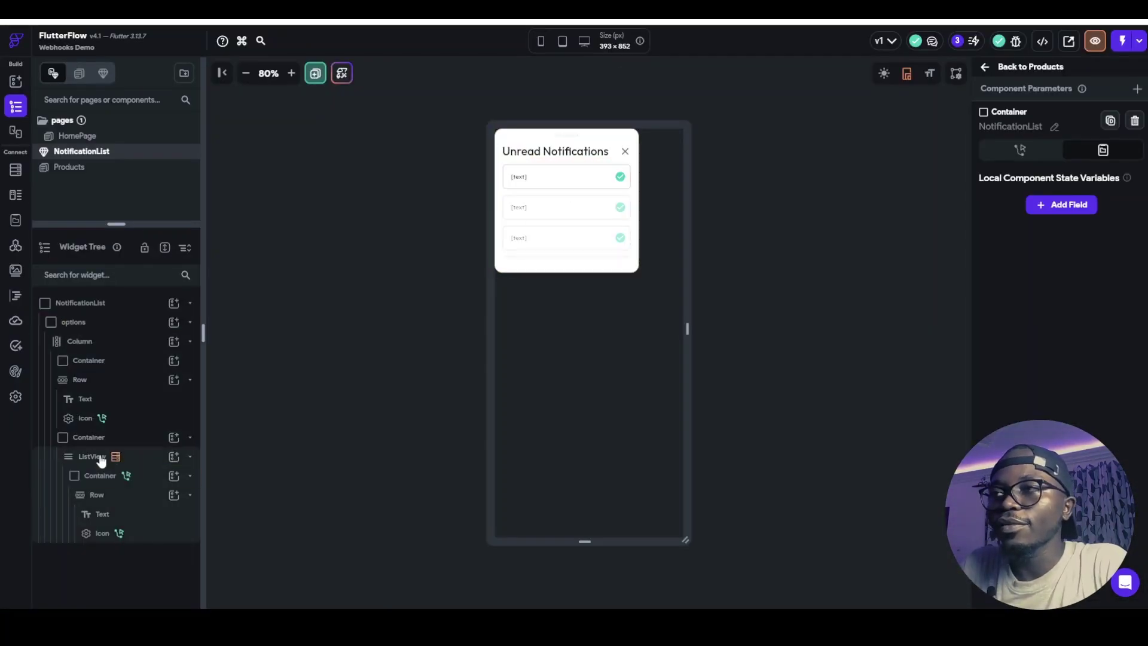
# Inspect the check icon's Update Row (read) and Refresh Database Request actions, then reopen HomePage
pyautogui.click(93, 458)
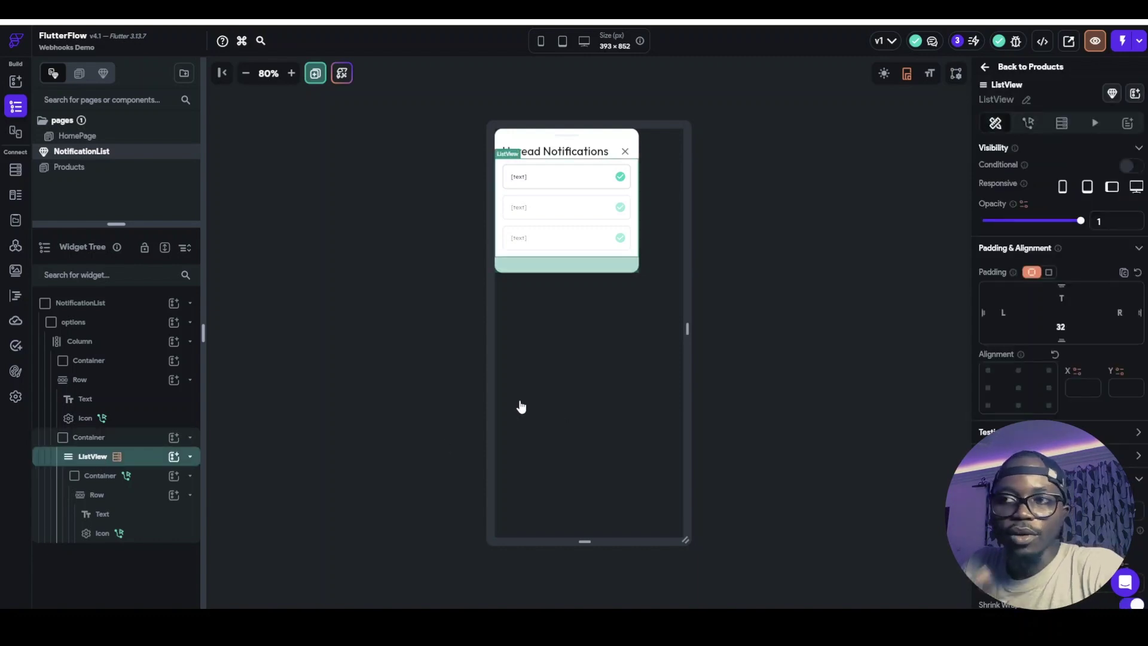
pyautogui.click(518, 179)
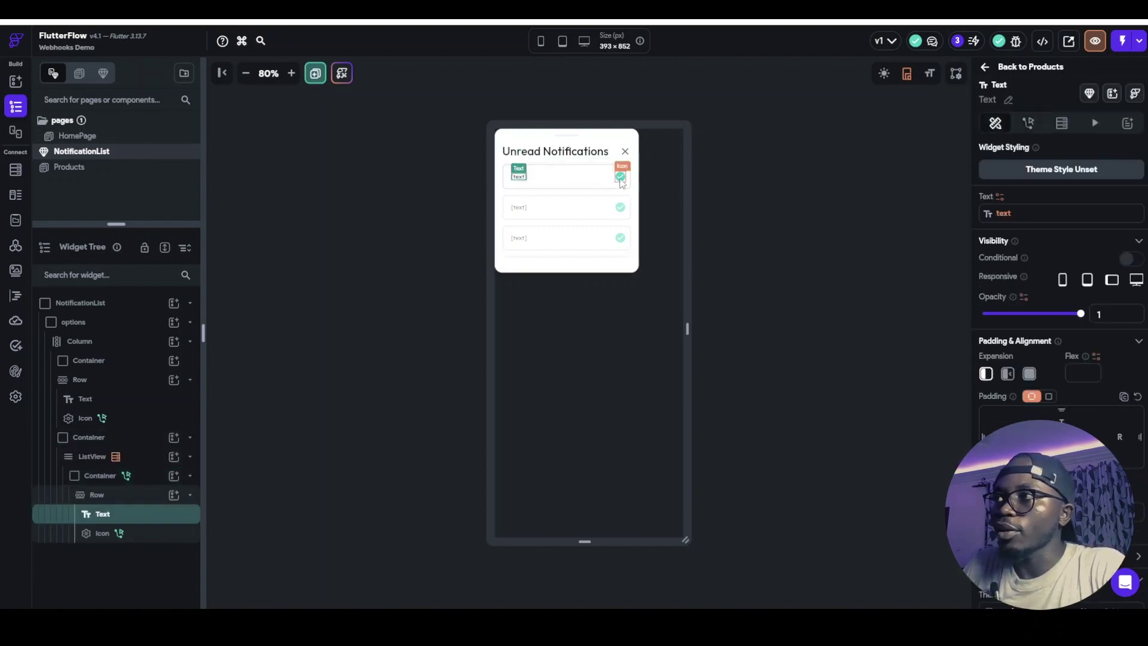
pyautogui.click(621, 178)
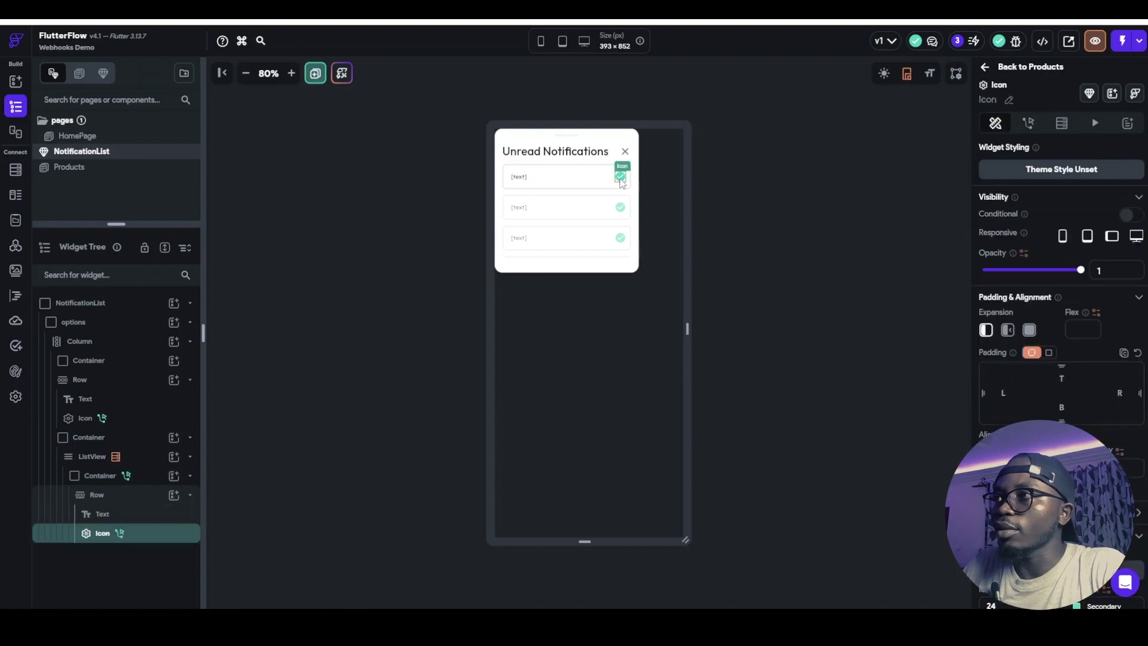
pyautogui.click(1027, 123)
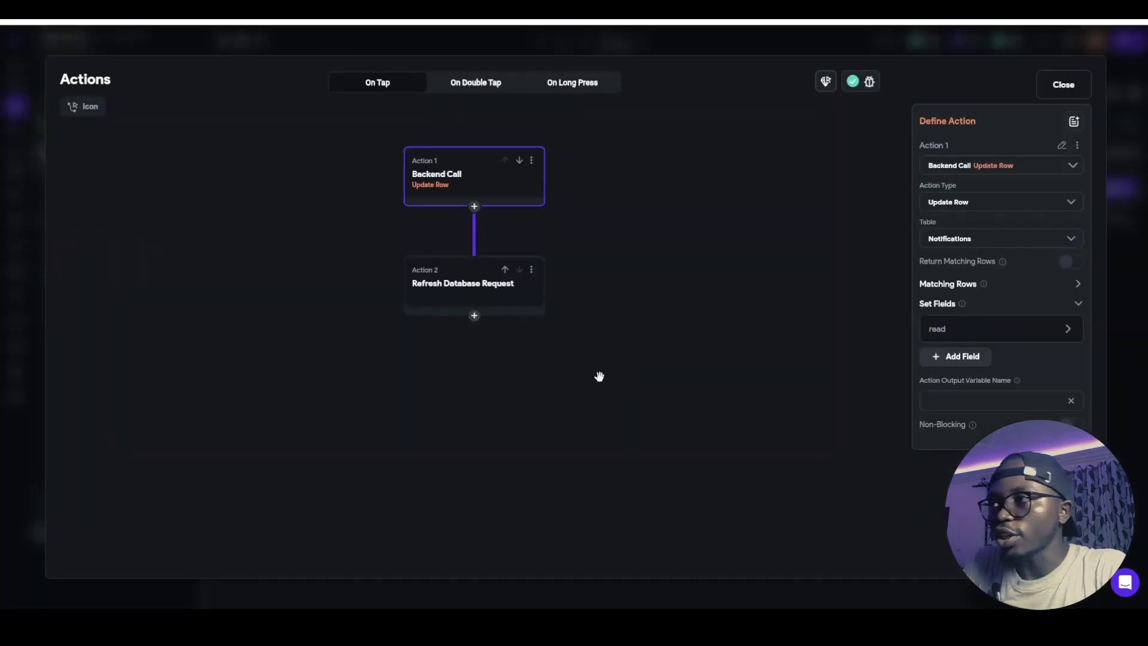
pyautogui.click(476, 292)
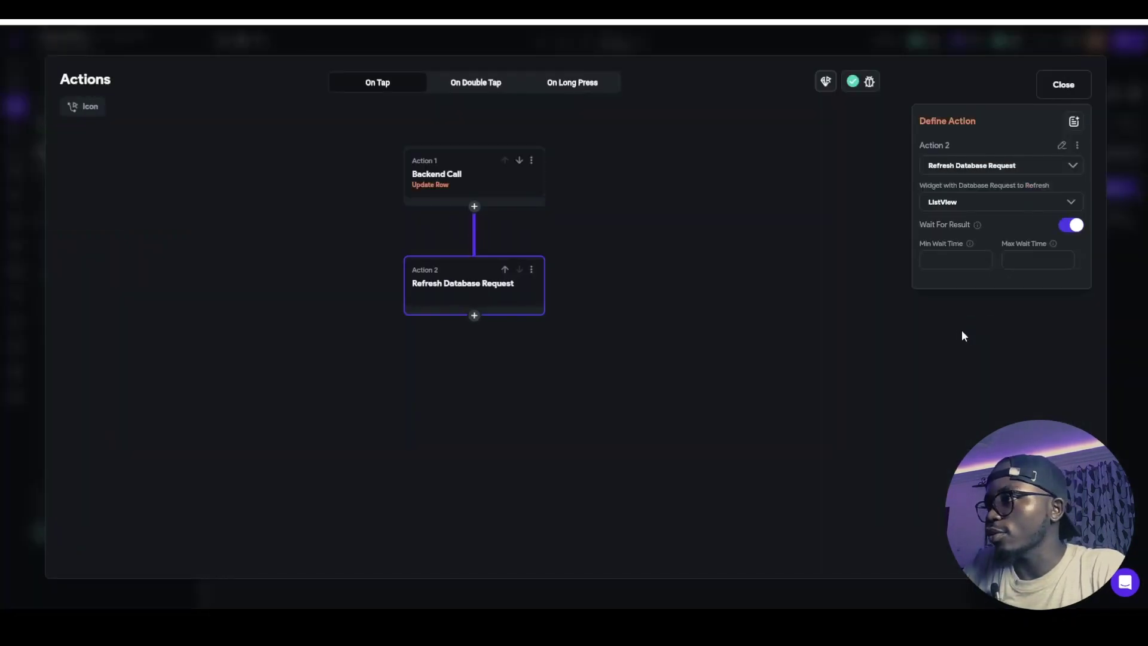
pyautogui.click(436, 177)
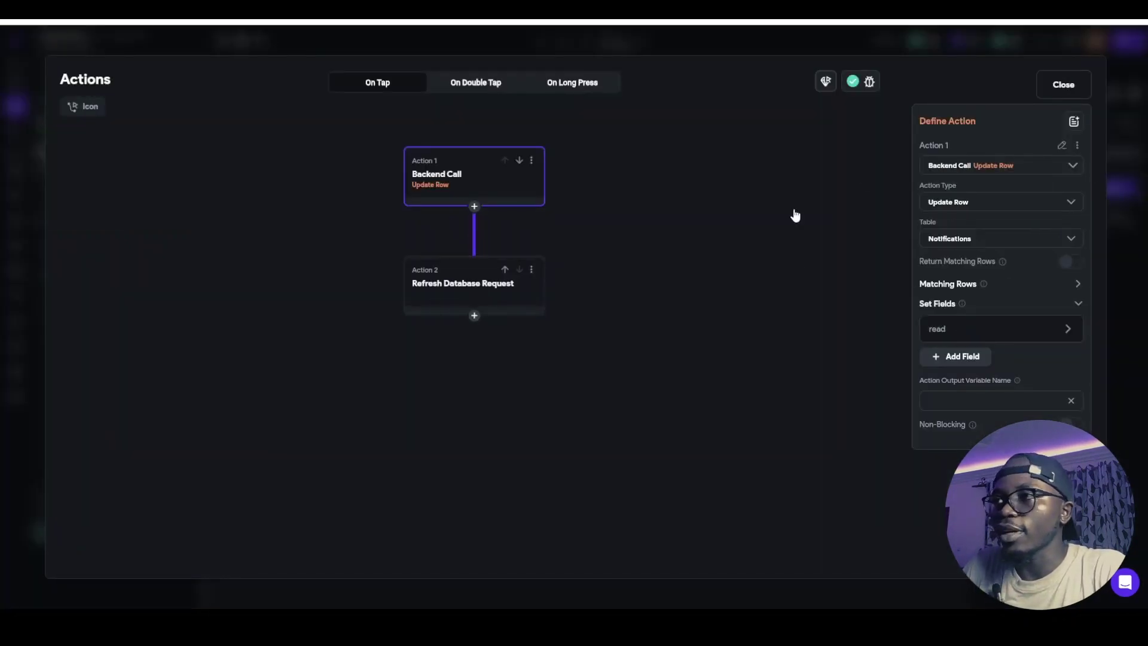
pyautogui.click(1041, 86)
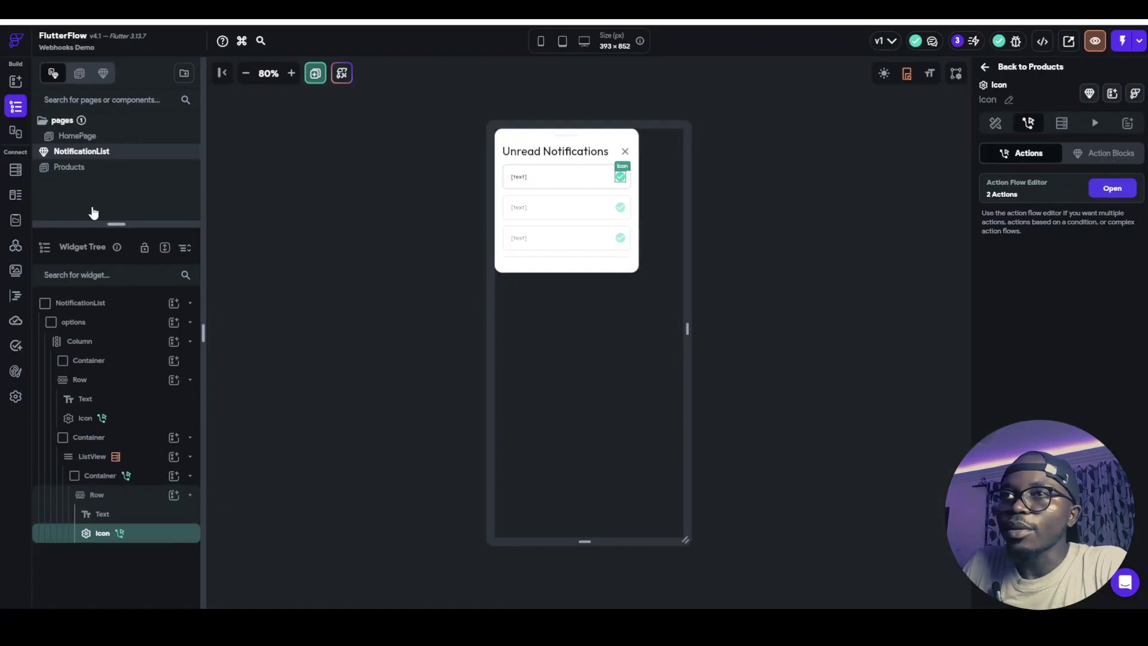
pyautogui.click(76, 139)
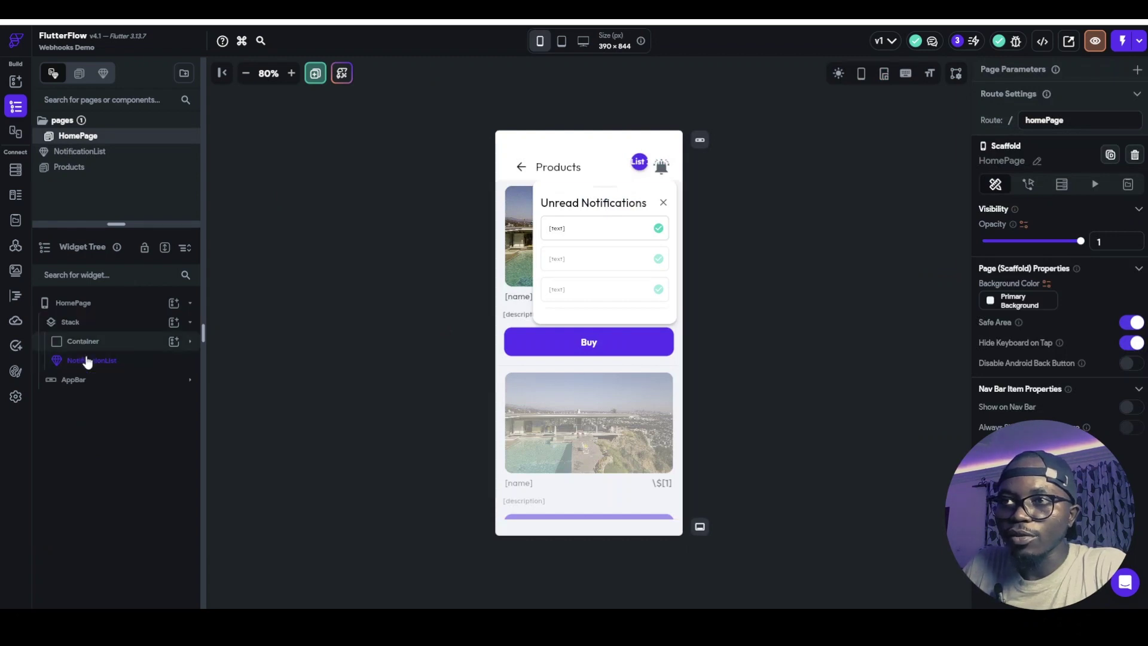
# Make NotificationList visible only when showNotification is true, set by the bell's On Tap action
pyautogui.click(87, 362)
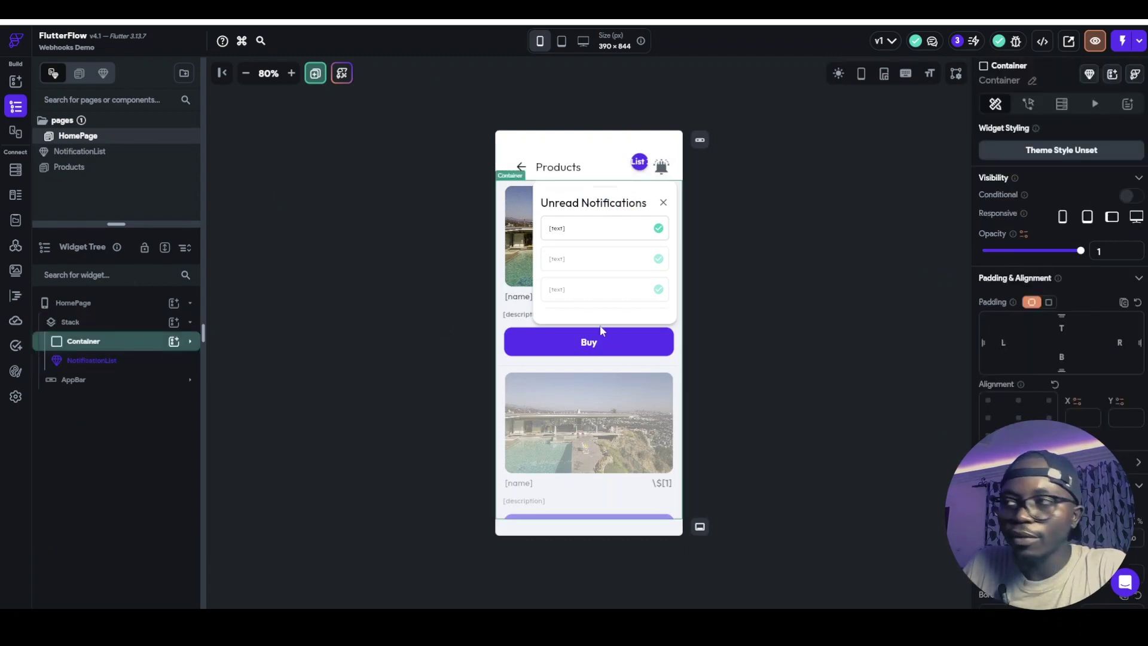
pyautogui.click(657, 190)
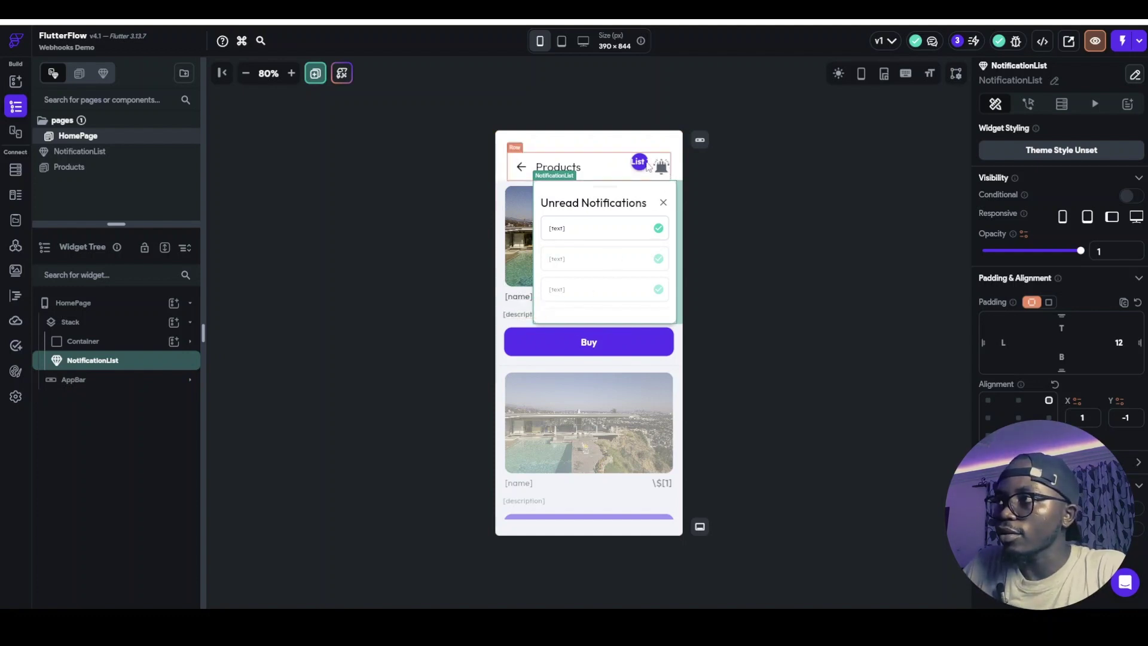
pyautogui.press('Escape')
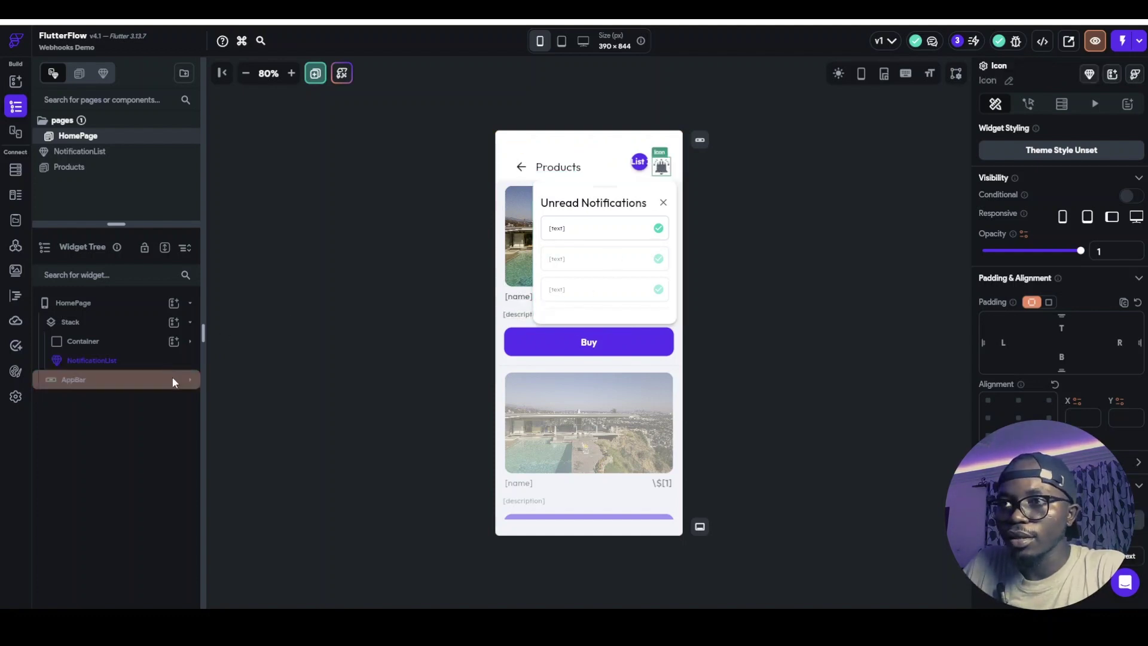
pyautogui.click(550, 201)
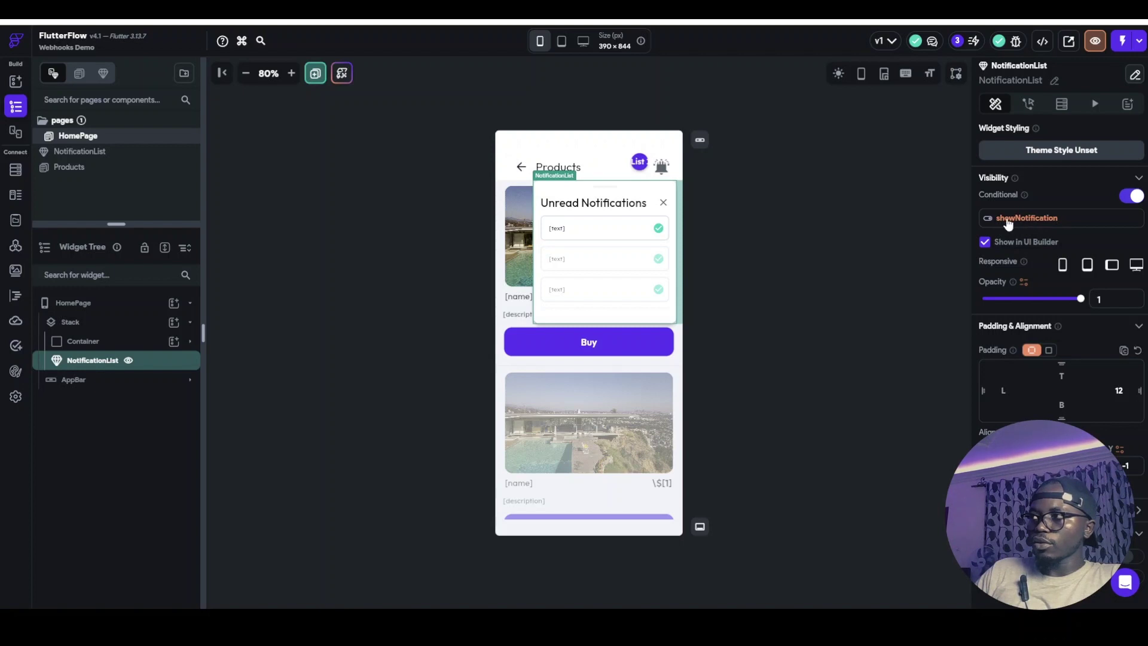
pyautogui.click(661, 166)
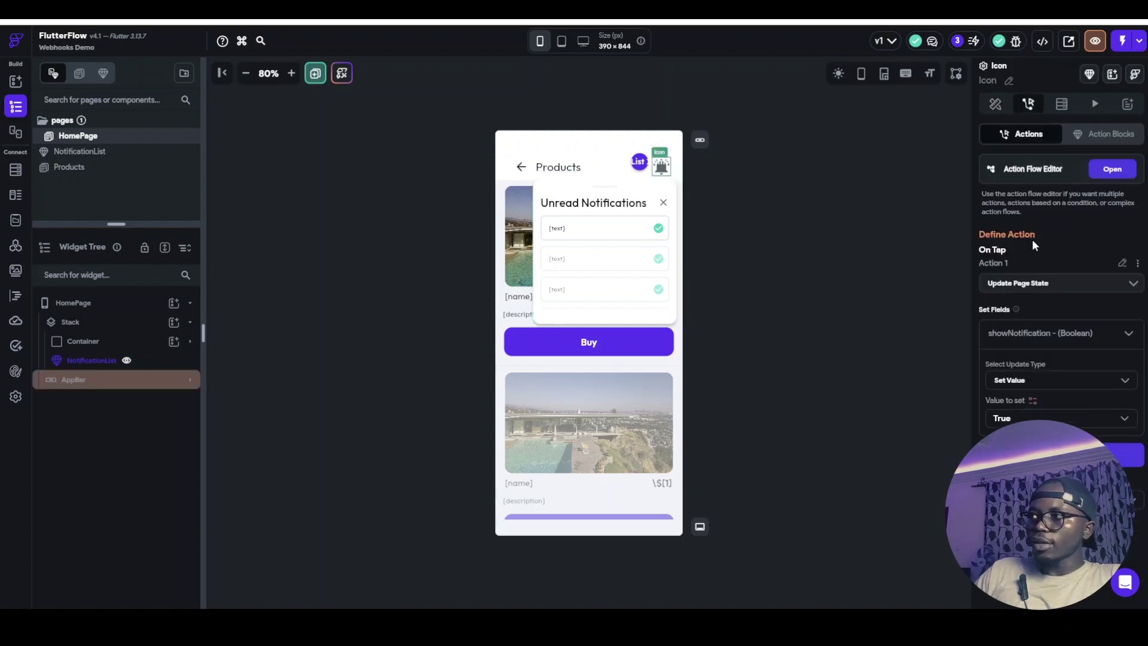
pyautogui.click(663, 205)
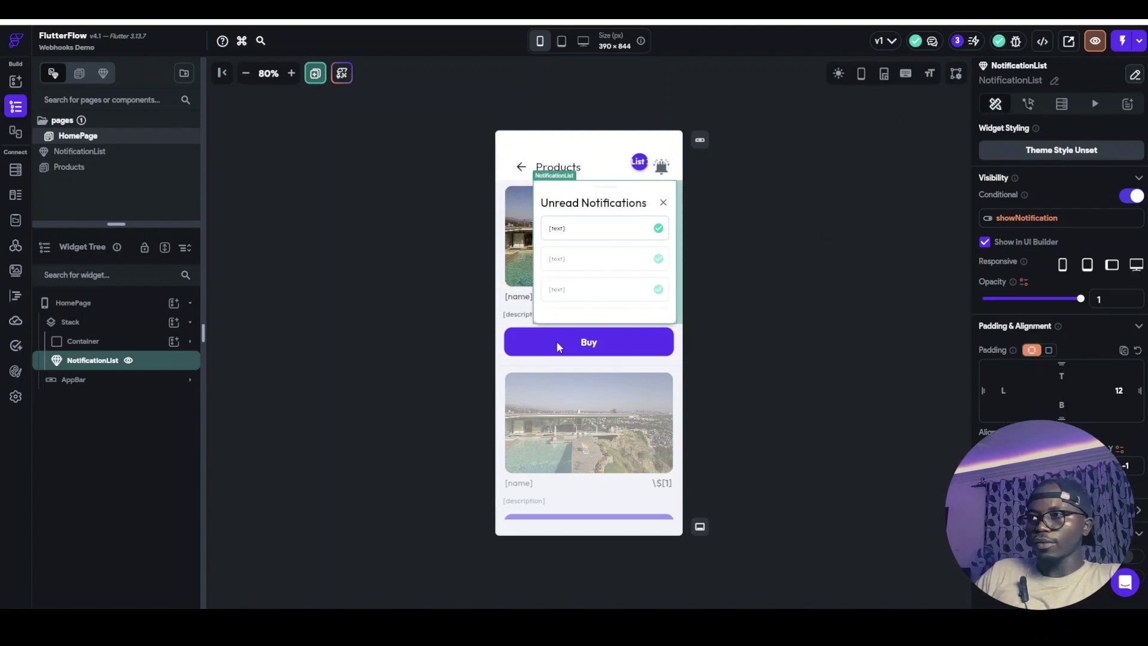
pyautogui.click(802, 201)
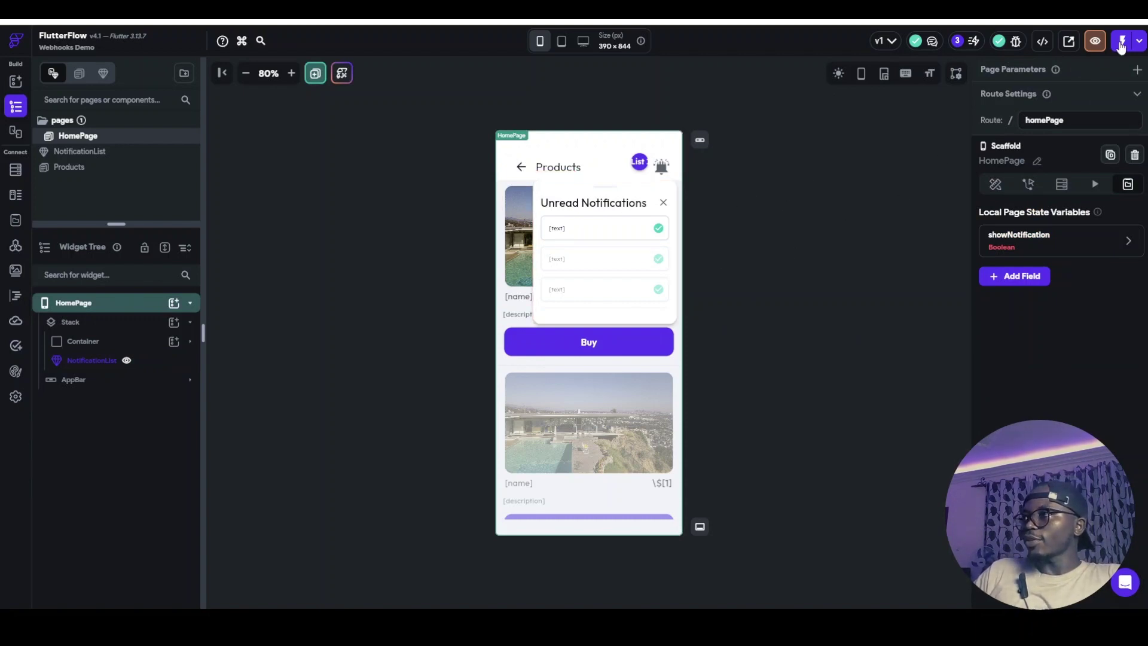
# In Test Mode, mark the 'New item purchased' notification read and close the unread panel
pyautogui.click(1120, 42)
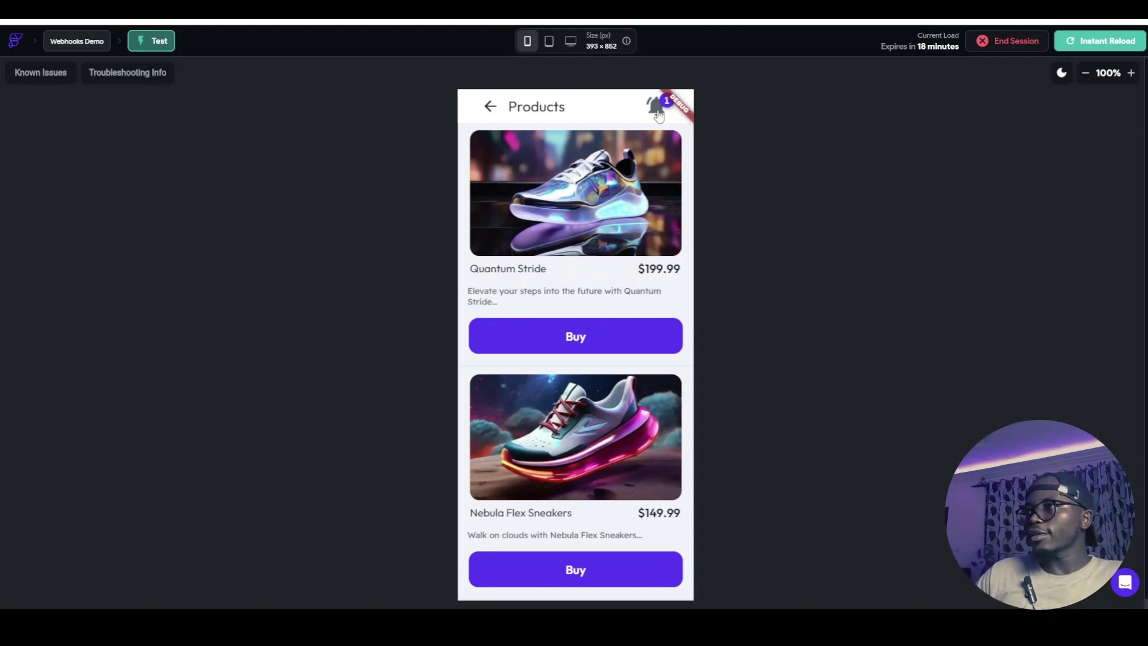
pyautogui.click(658, 114)
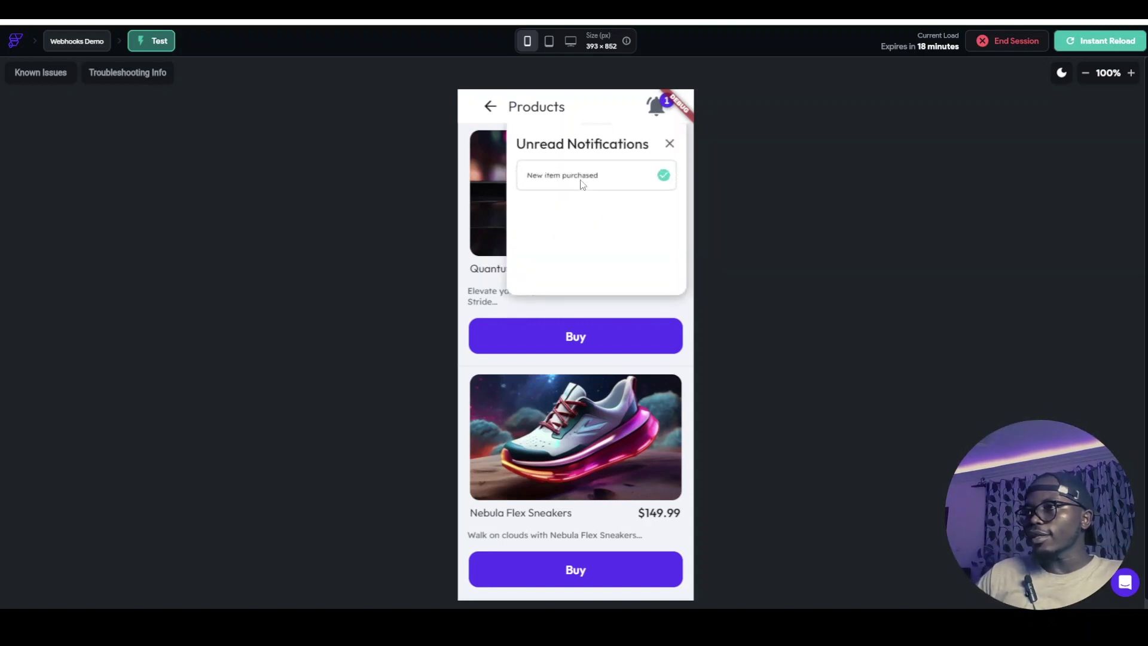
pyautogui.click(663, 177)
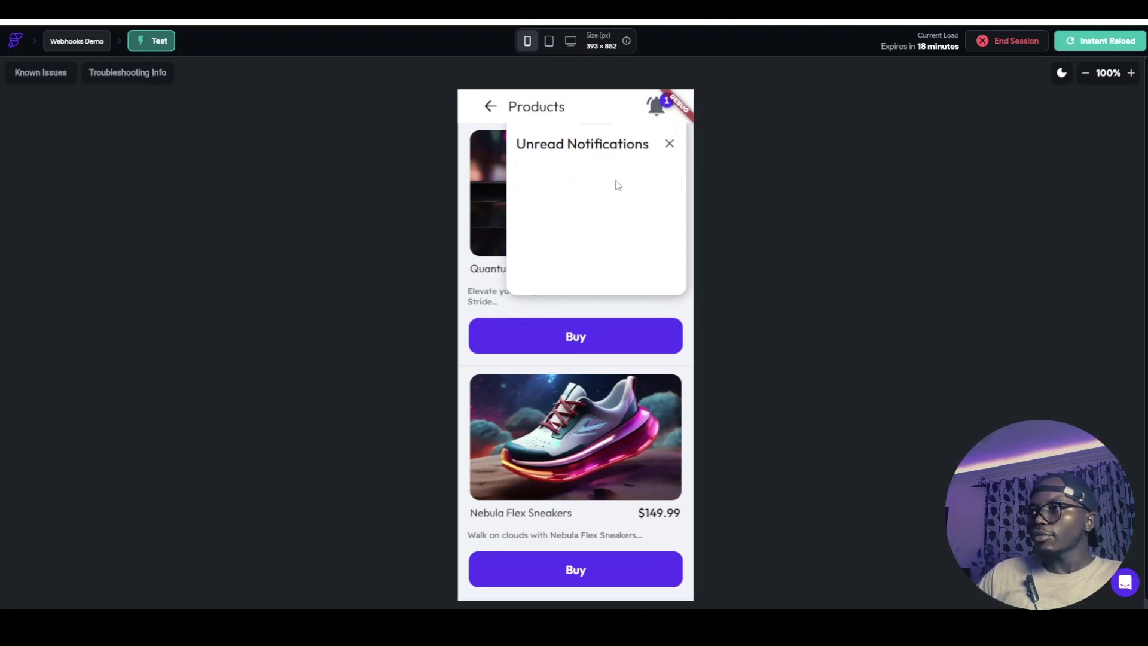
pyautogui.click(668, 145)
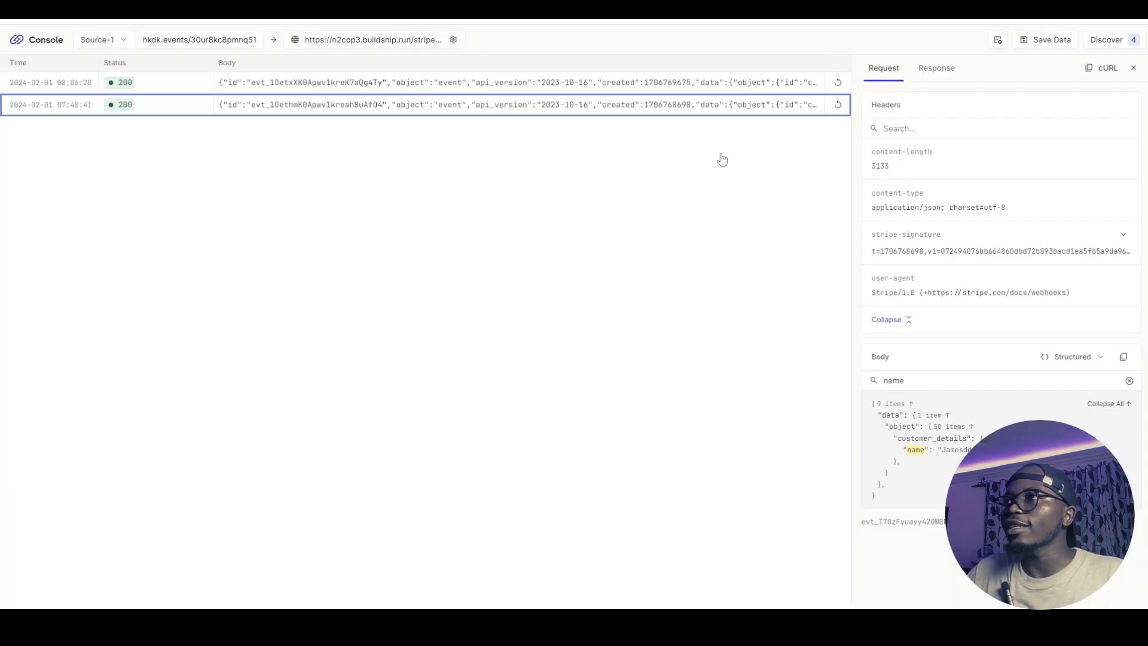
# Retry both recorded Stripe webhook events from the Hookdeck console to BuildShip
pyautogui.click(837, 107)
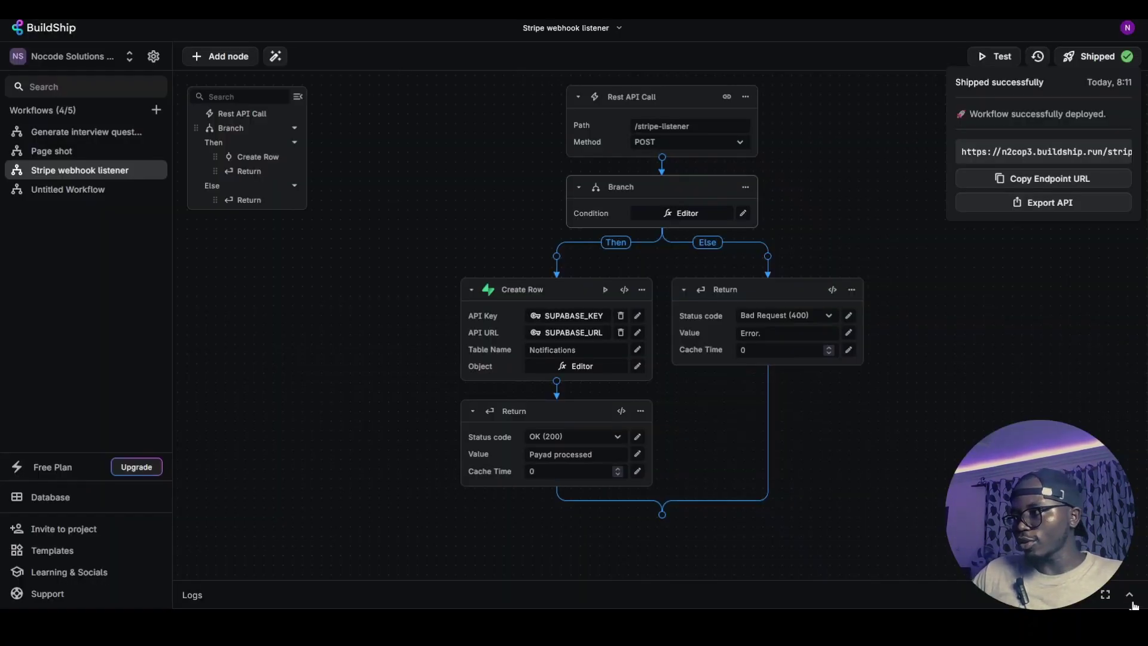
# Review the Stripe webhook listener's Logs panel, then switch to the Supabase Notifications table
pyautogui.click(1130, 596)
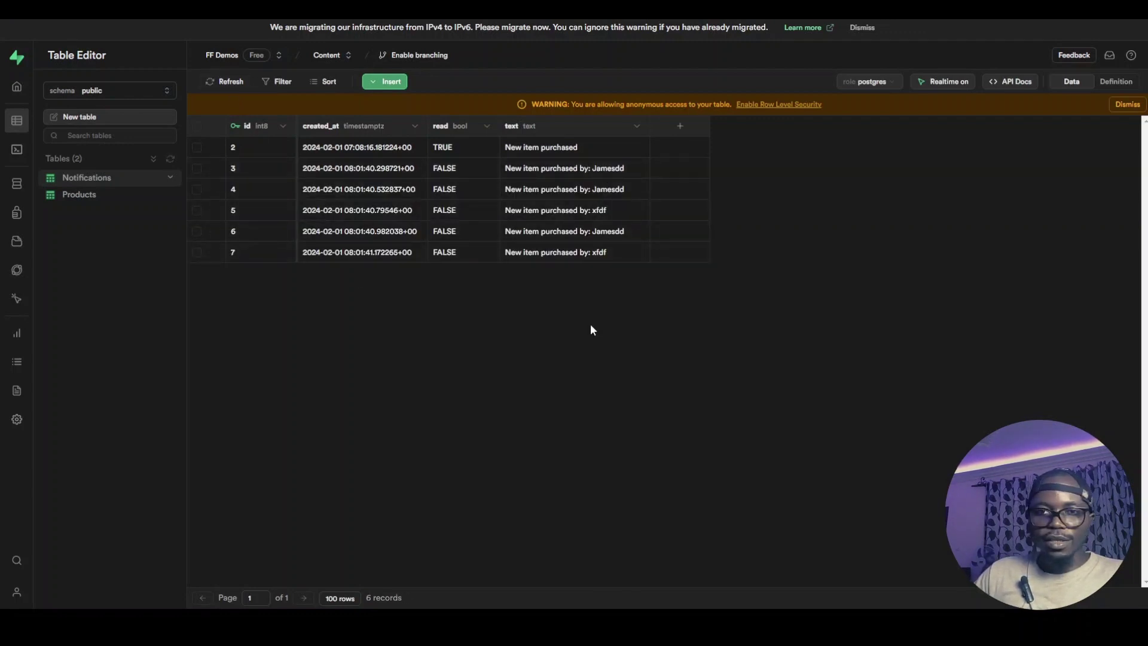
pyautogui.hotkey('ctrl', 'Tab')
pyautogui.hotkey('ctrl', 'Tab')
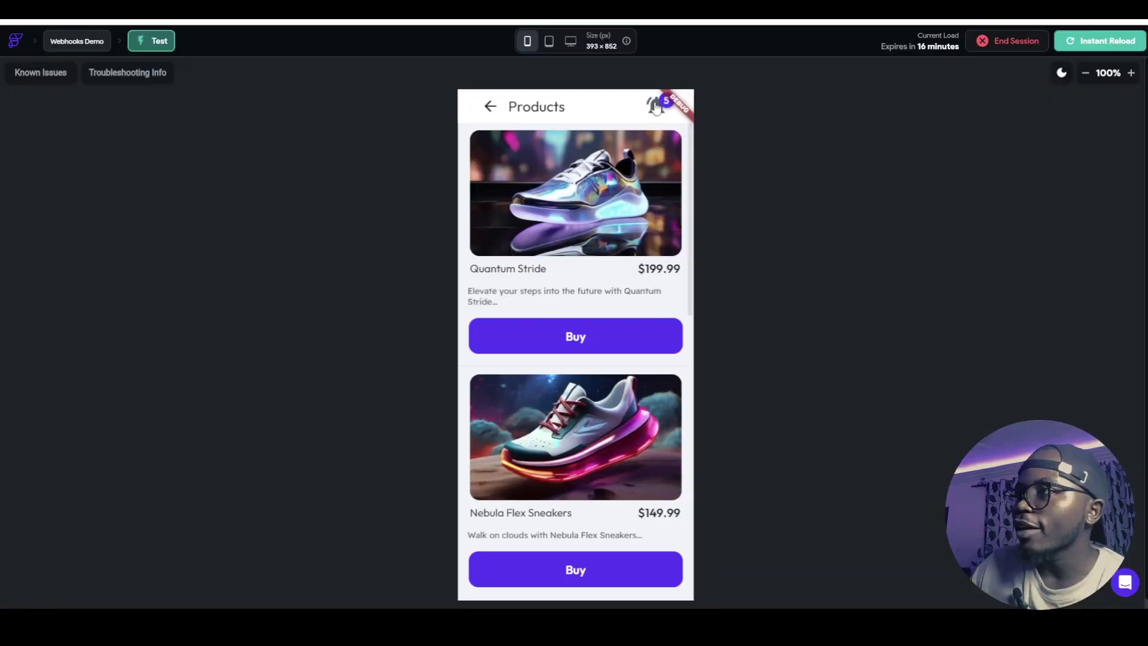
# Check off each remaining purchase notification in the Unread Notifications popup so the badge reaches 0
pyautogui.click(658, 107)
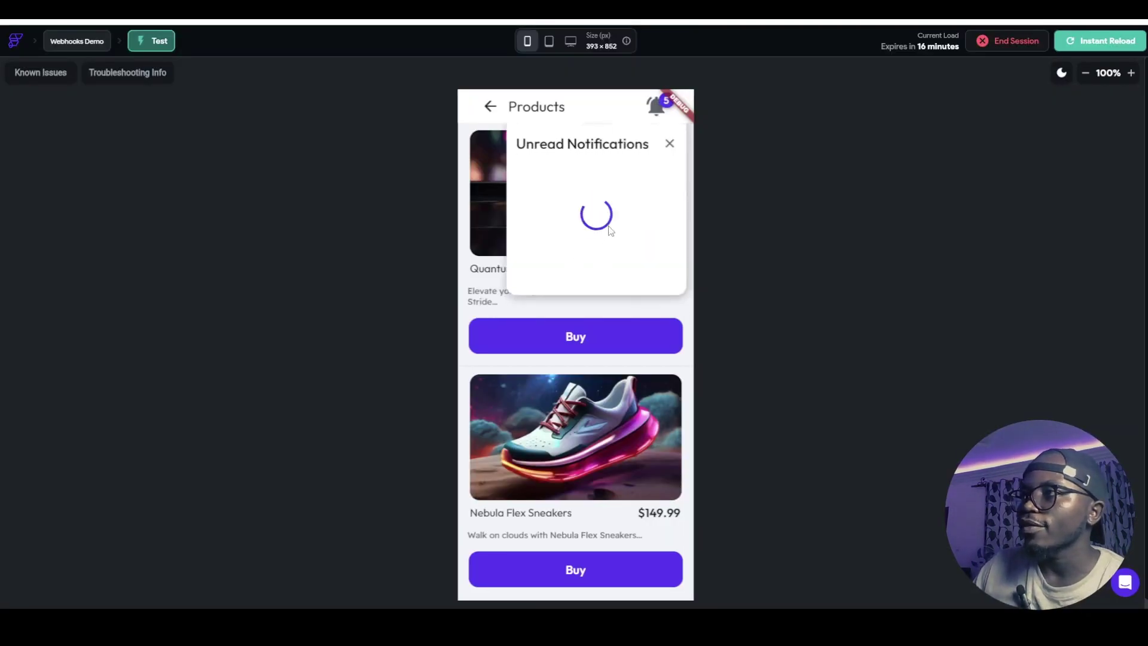
pyautogui.scroll(-1, 589, 197)
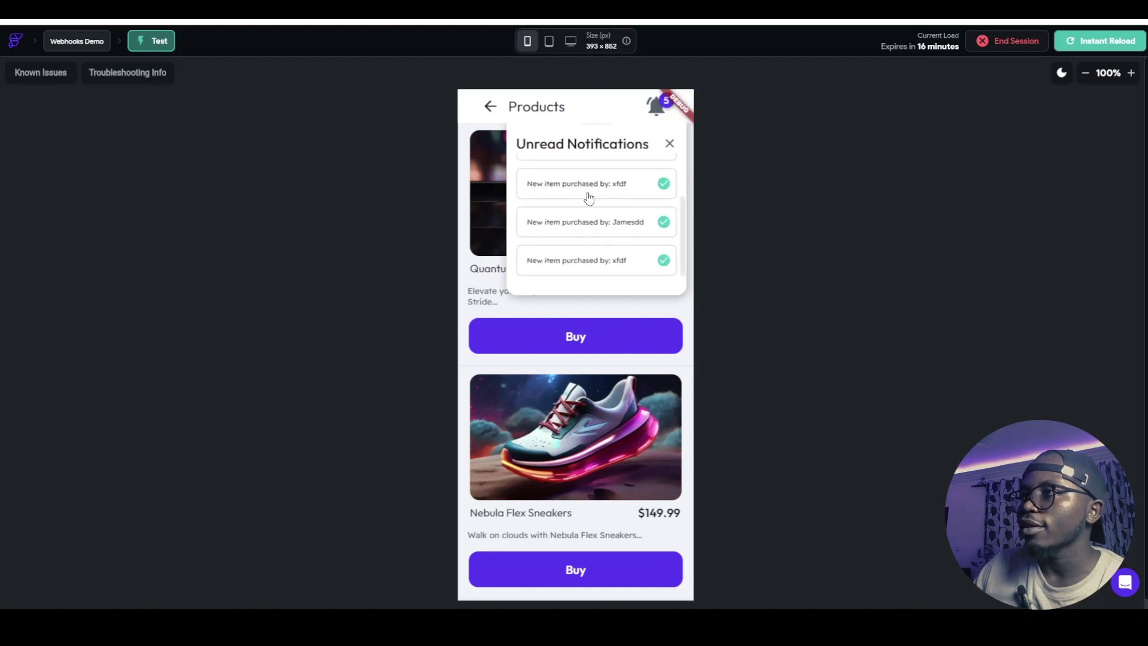
pyautogui.click(663, 189)
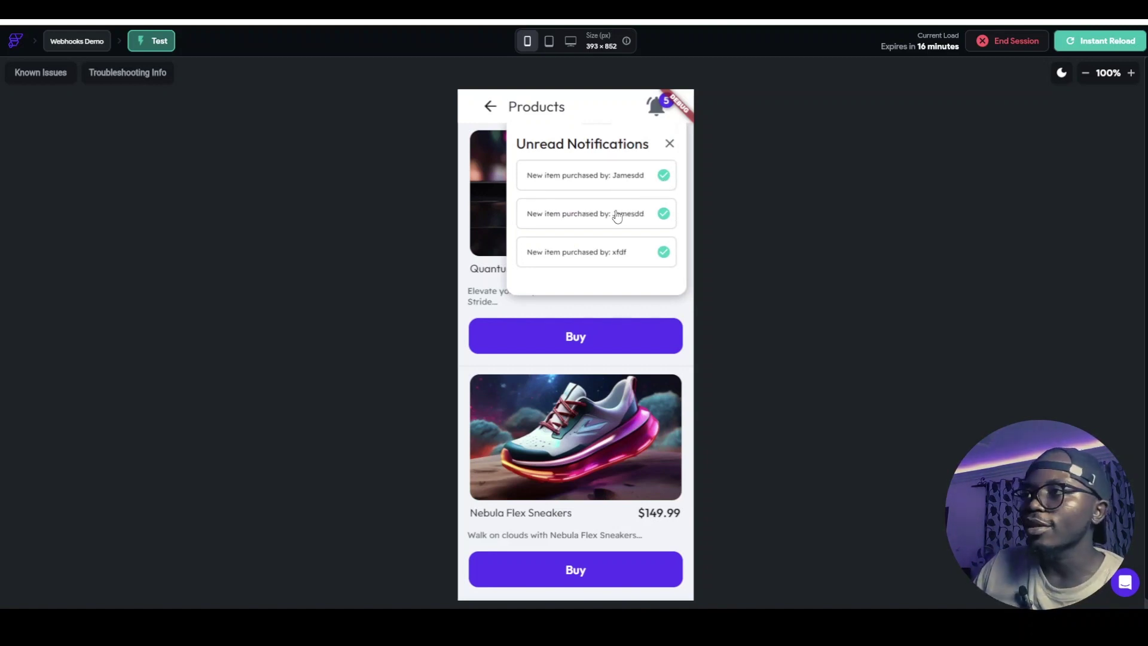
pyautogui.click(662, 215)
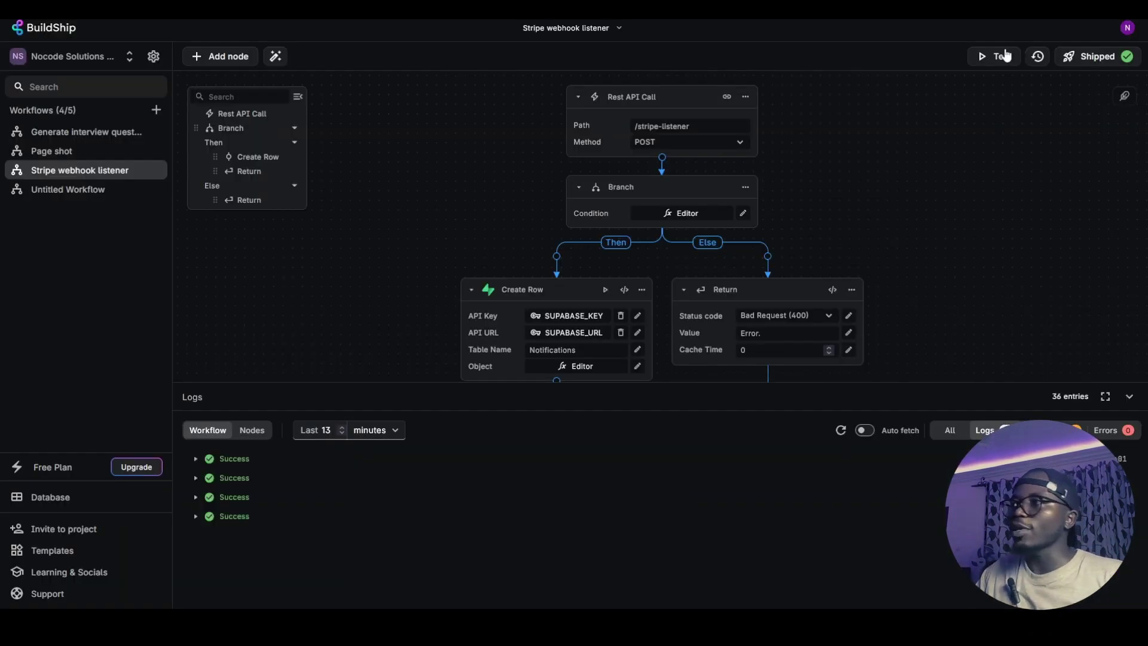
# Copy the shipped Stripe listener's endpoint URL and switch to Stripe's Webhooks page
pyautogui.click(1076, 59)
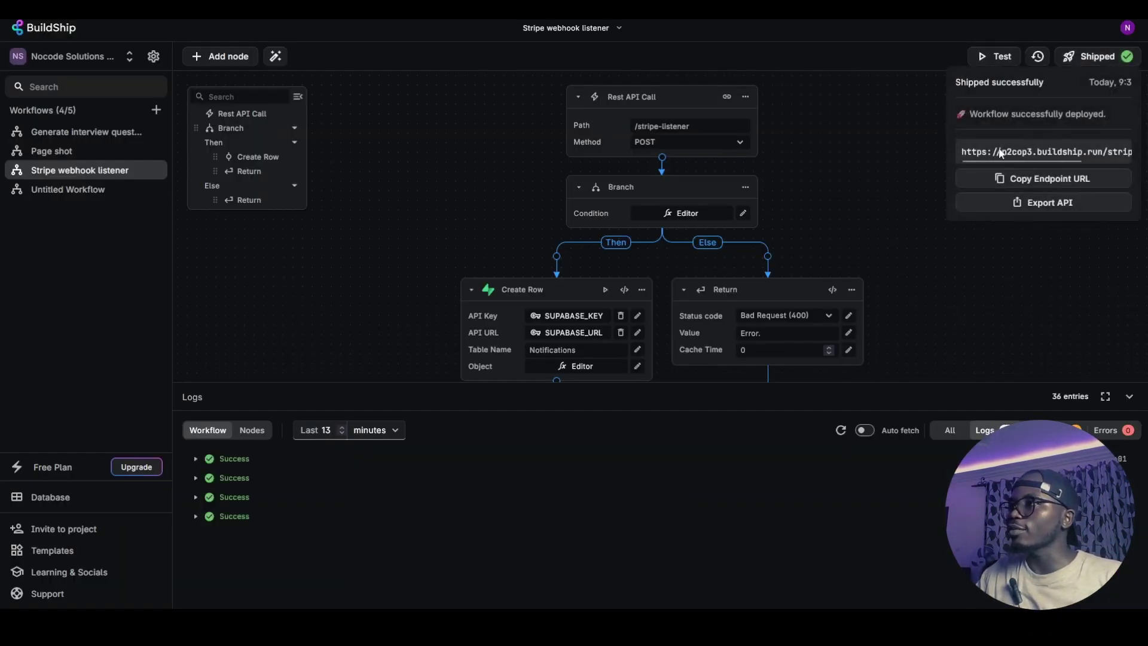
pyautogui.click(1037, 184)
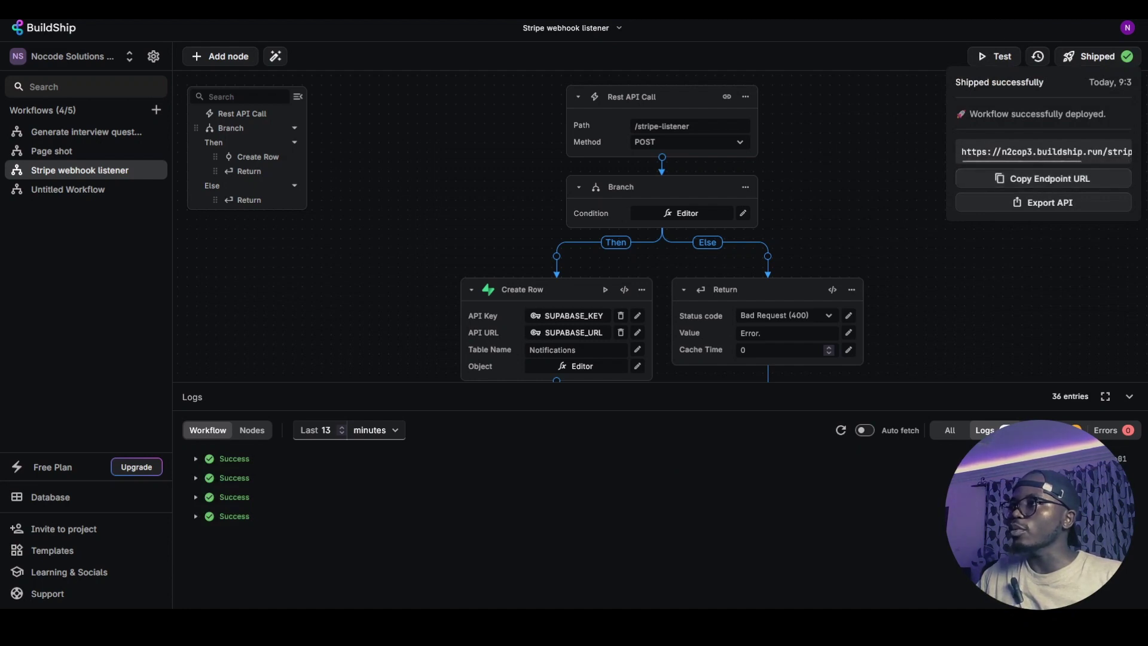
pyautogui.hotkey('ctrl', 'Tab')
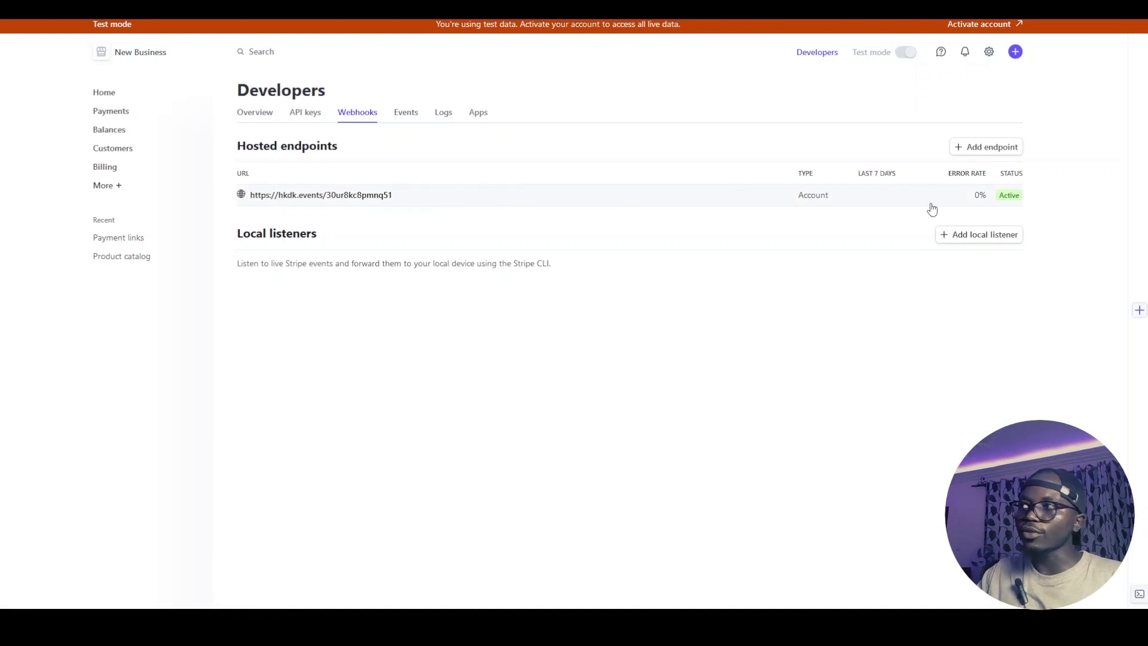
# Replace the hkdk.events endpoint URL with the BuildShip stripe-listener URL and update the endpoint
pyautogui.click(301, 201)
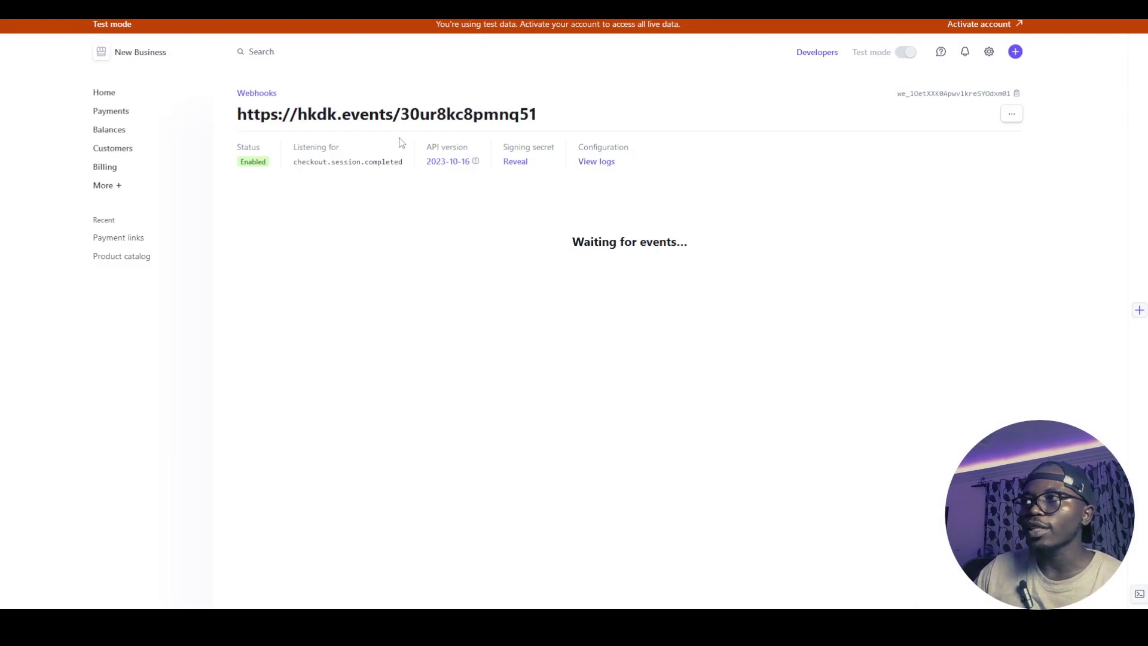
pyautogui.click(1012, 115)
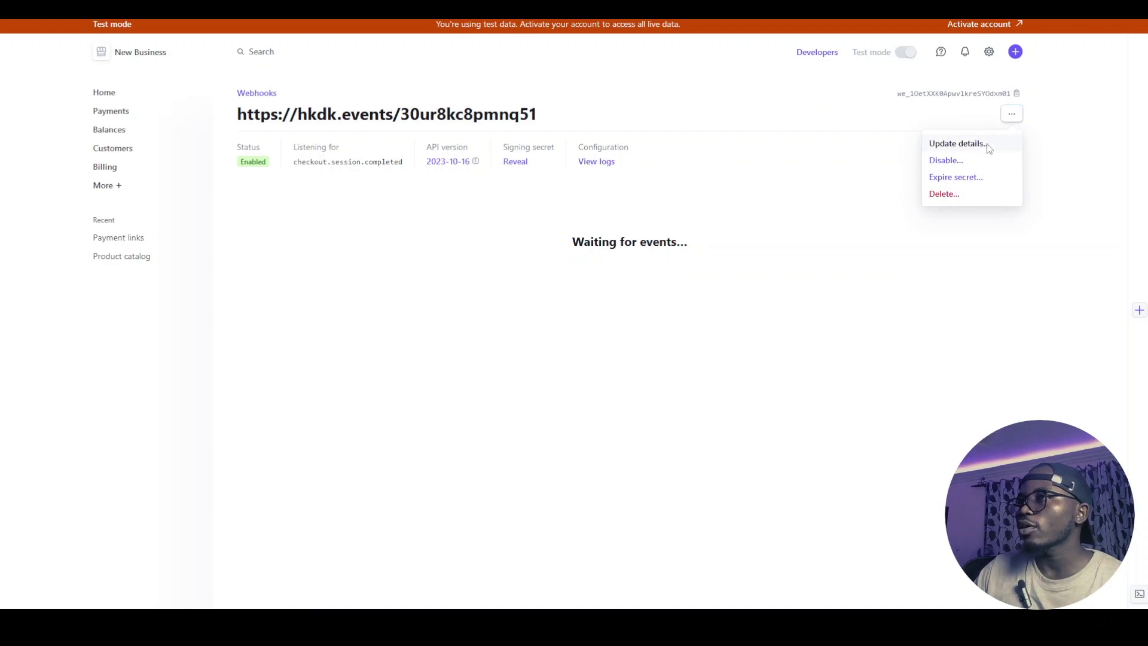
pyautogui.click(957, 144)
pyautogui.tripleClick(473, 142)
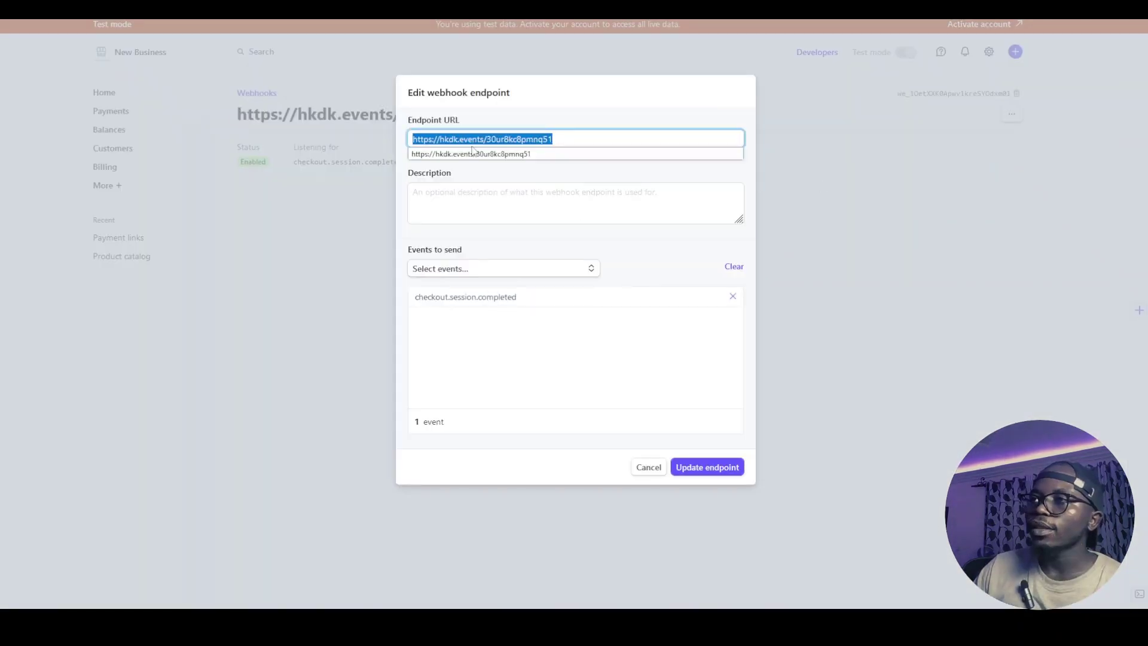
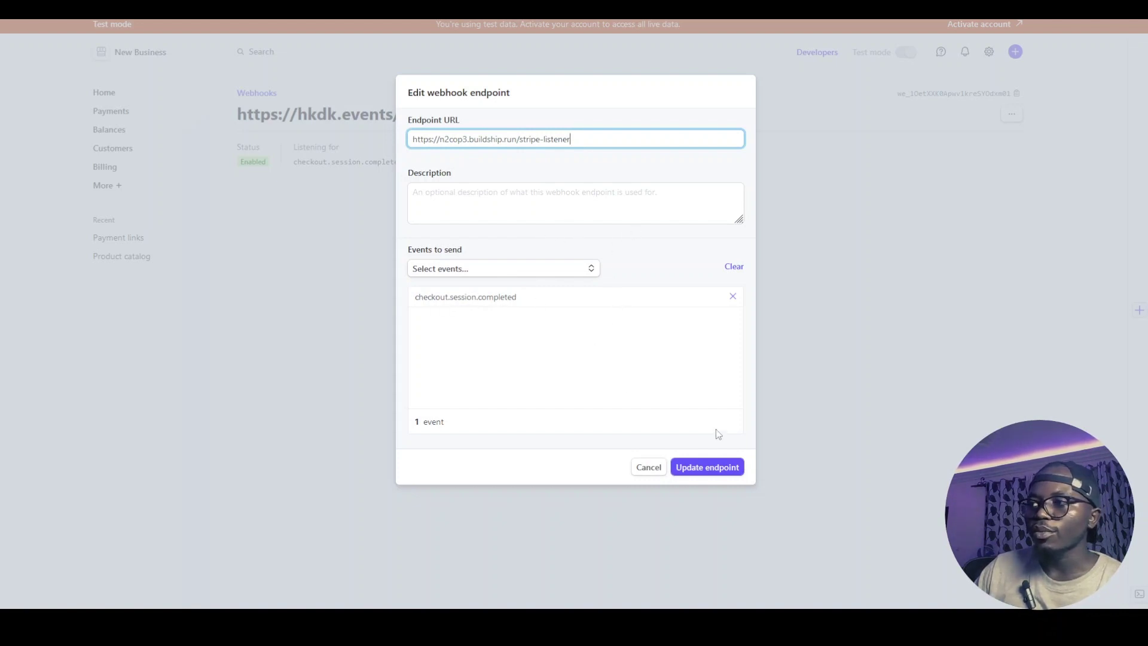
pyautogui.click(702, 475)
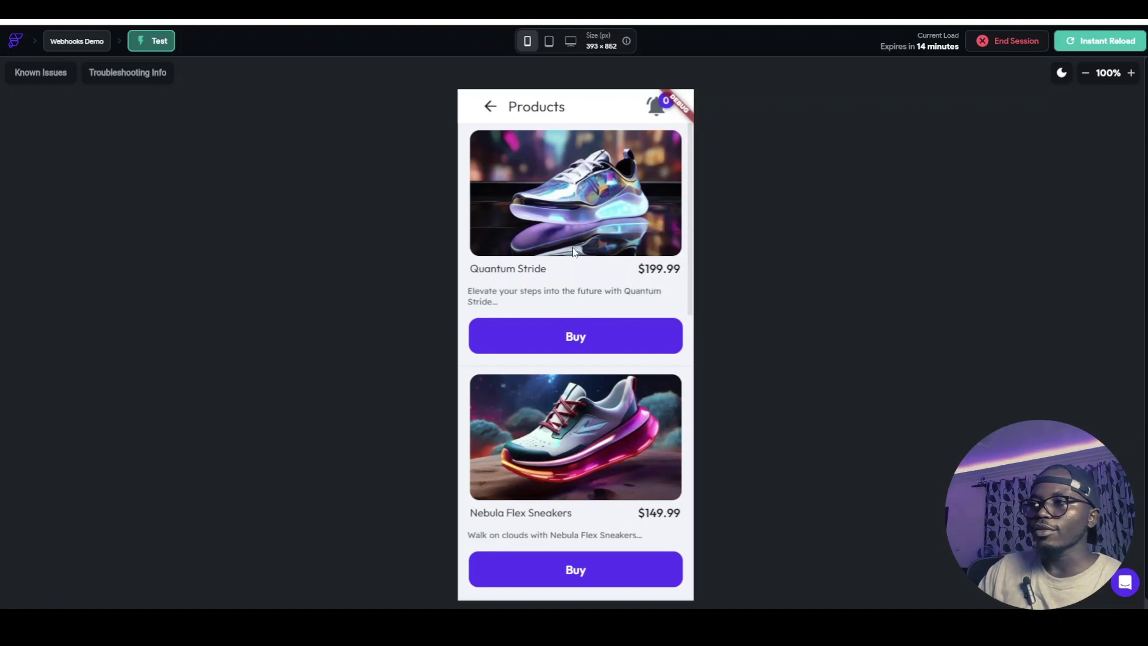
# Find the Cyber Pulse Runners in the test app's product list and click Buy
pyautogui.scroll(-2, 574, 239)
pyautogui.scroll(-5, 587, 219)
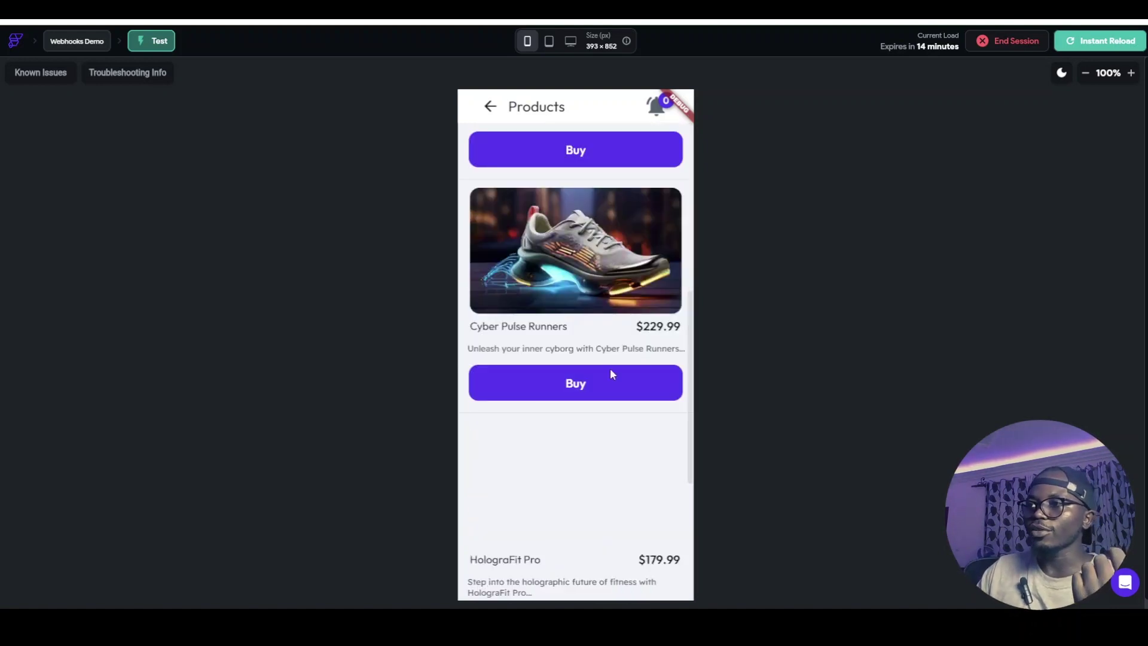
pyautogui.scroll(-5, 602, 441)
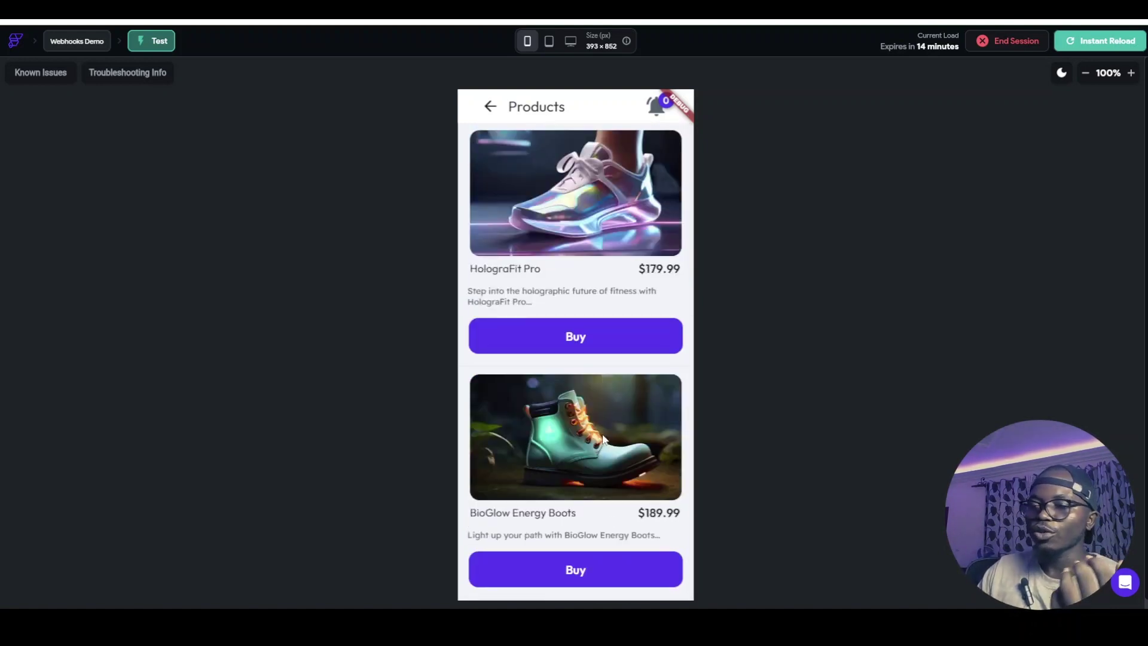
pyautogui.scroll(7, 603, 440)
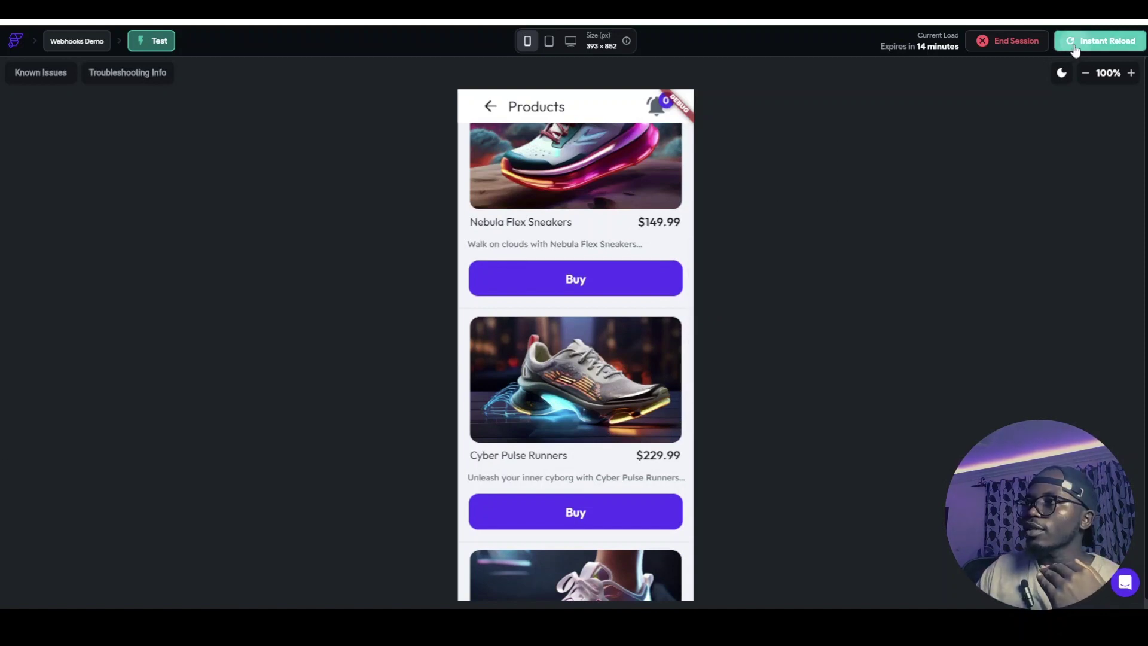
pyautogui.scroll(5, 565, 352)
pyautogui.scroll(-9, 580, 309)
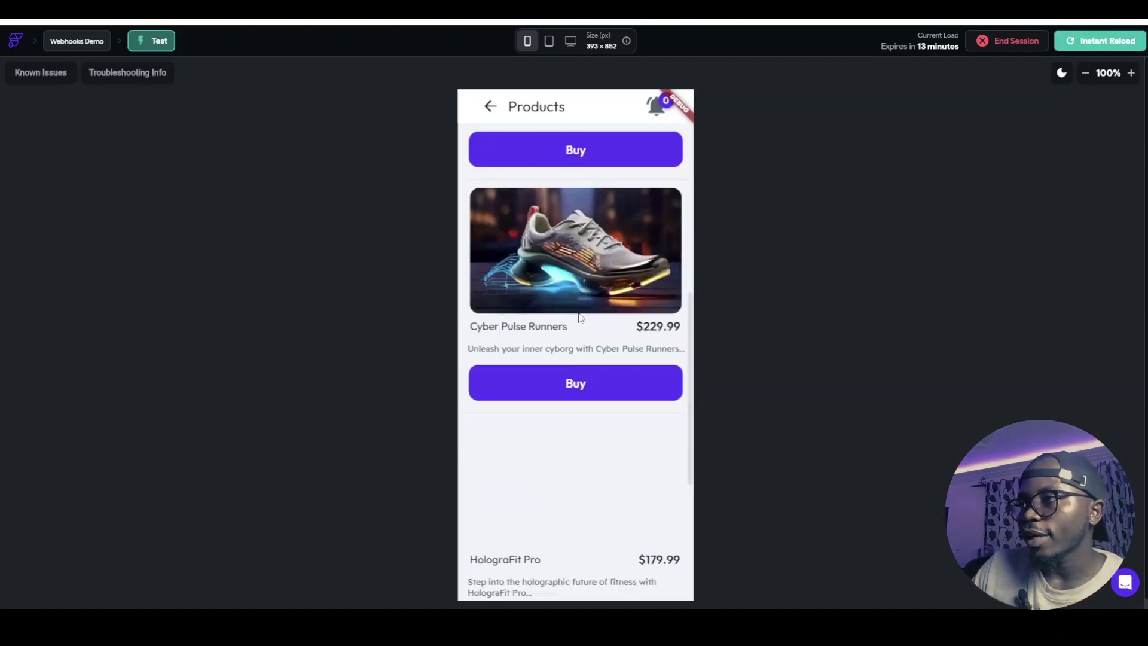
pyautogui.scroll(1, 576, 311)
pyautogui.click(562, 333)
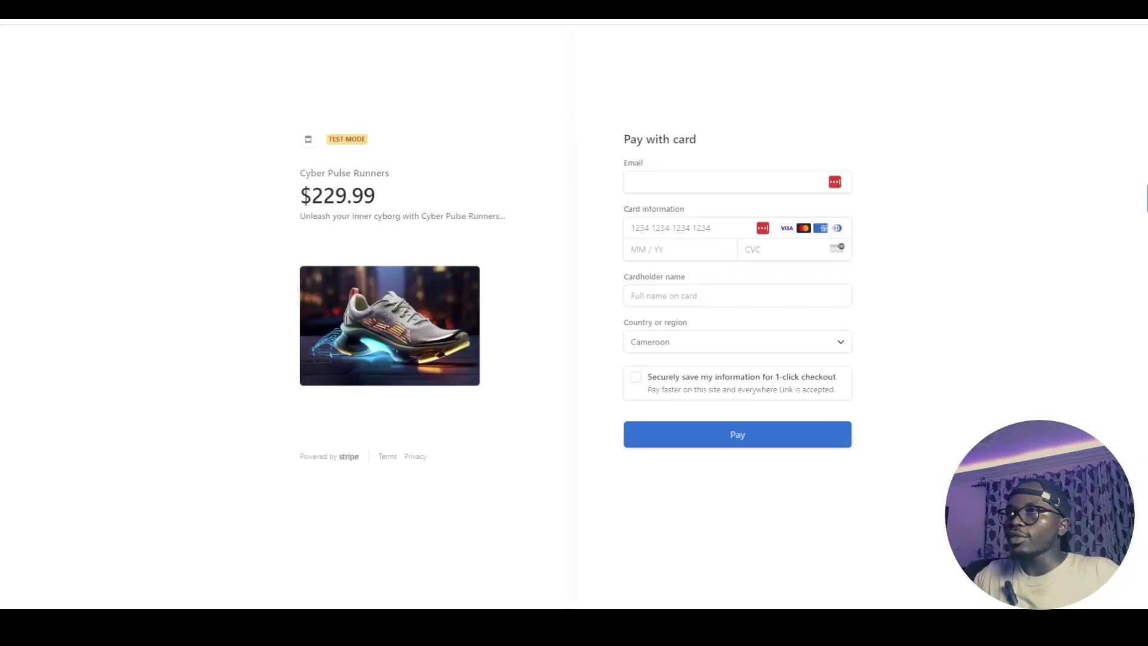
# Copy the 9995 insufficient-funds test card number from Stripe Docs
pyautogui.click(431, 11)
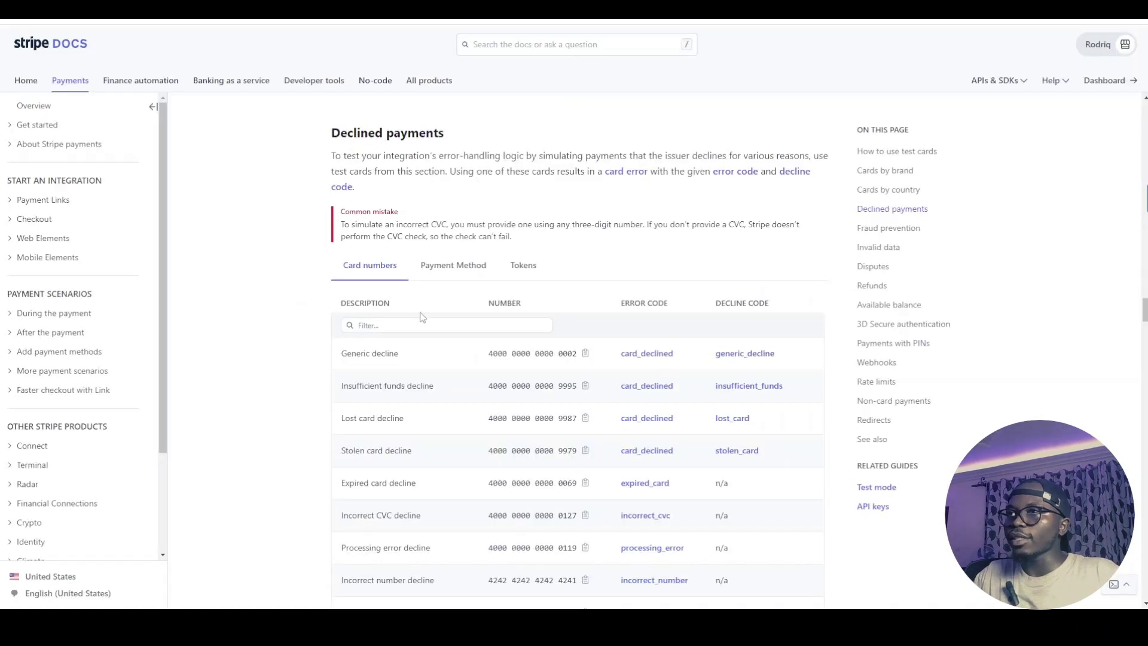
pyautogui.click(586, 356)
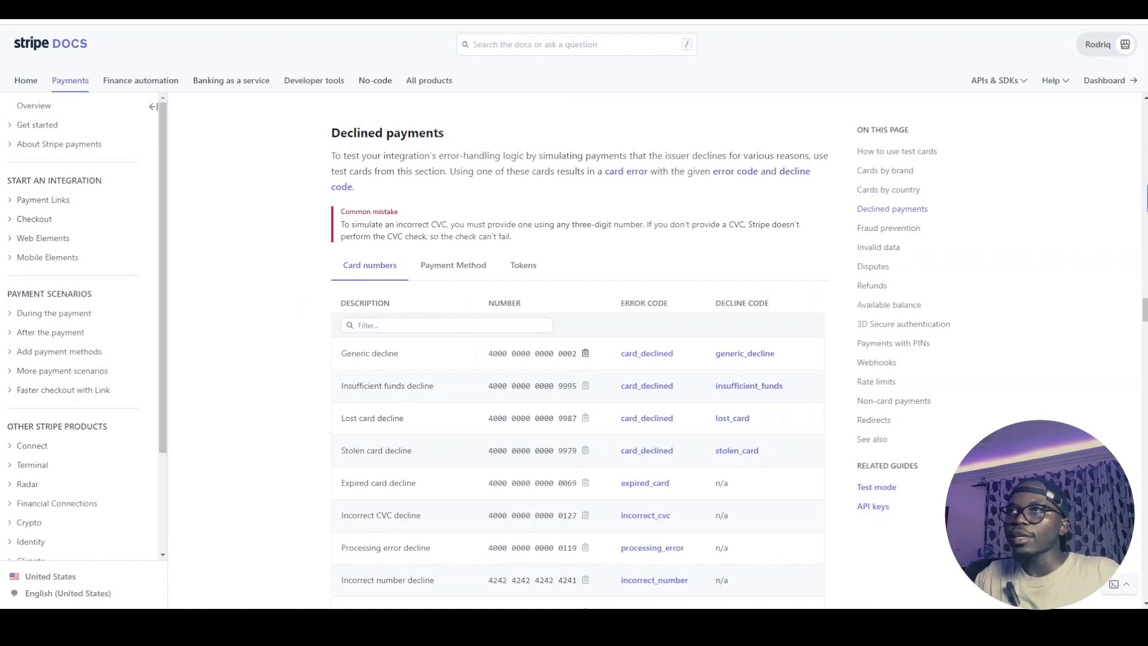
pyautogui.click(359, 11)
# Fill in the buyer's e-mail, the 9995 card, expiry, CVC and cardholder name, then pay
pyautogui.click(669, 173)
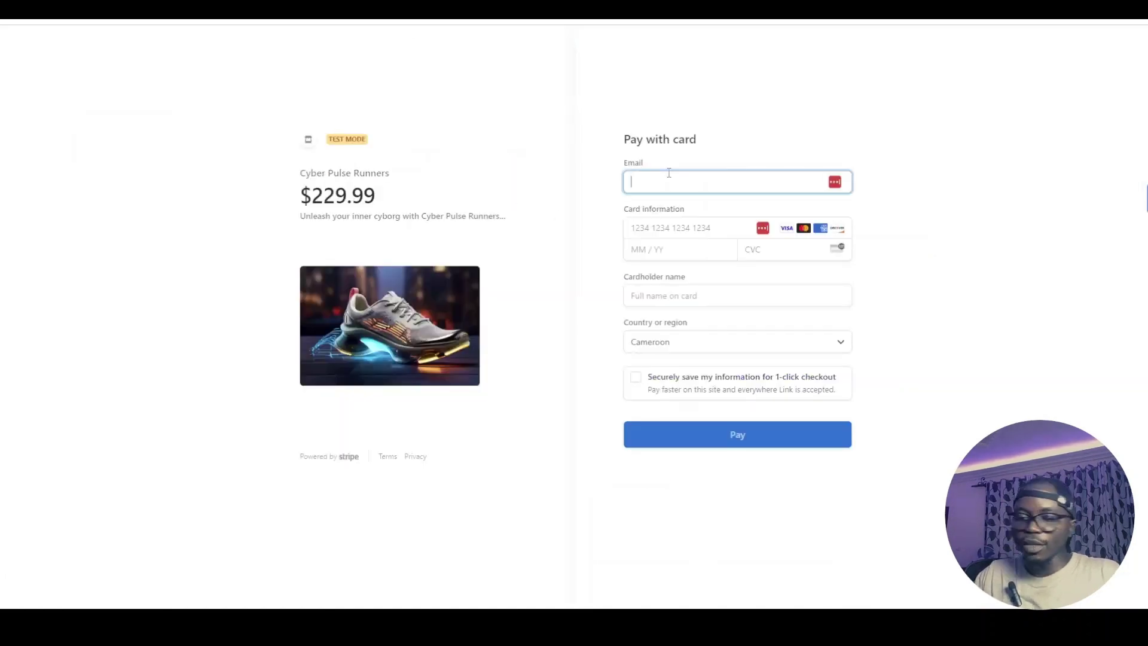
pyautogui.write('fdfkj@lf.dsd')
pyautogui.click(664, 231)
pyautogui.write('23')
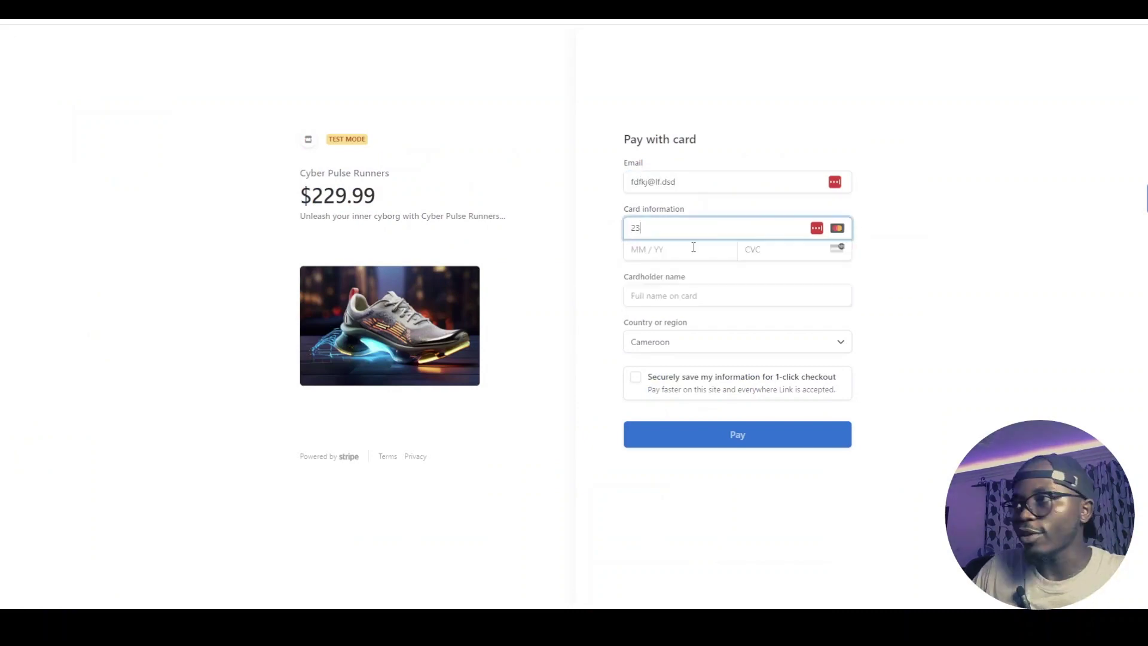
pyautogui.hotkey('ctrl', 'a')
pyautogui.hotkey('ctrl', 'v')
pyautogui.write('0234')
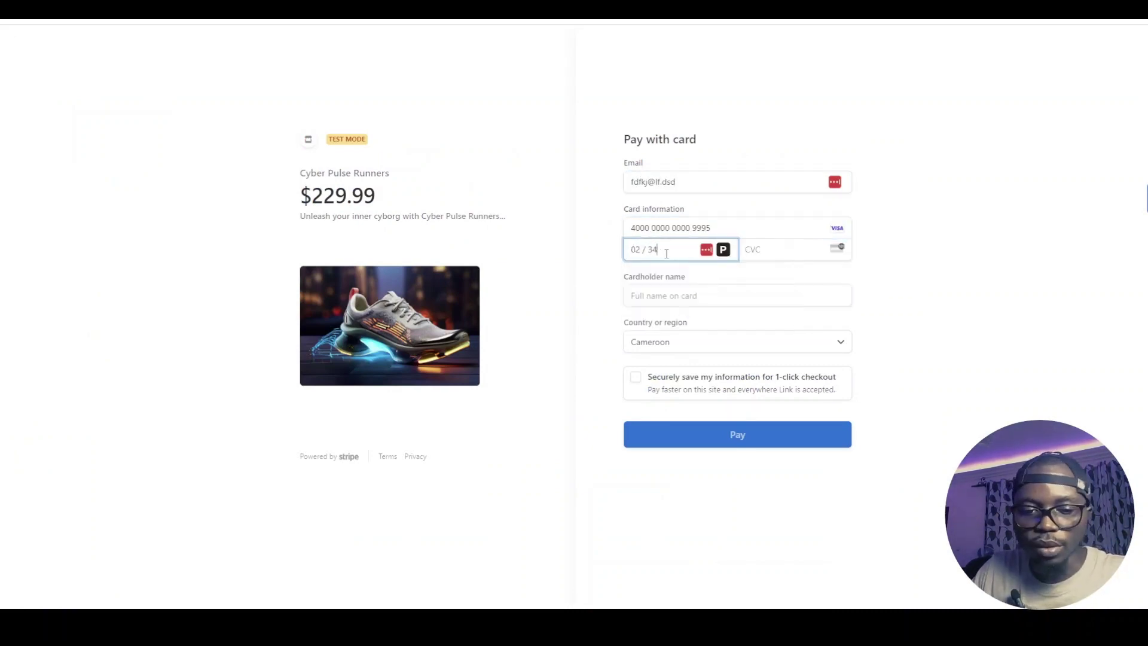
pyautogui.write('344')
pyautogui.click(744, 291)
pyautogui.write('kili')
pyautogui.click(714, 432)
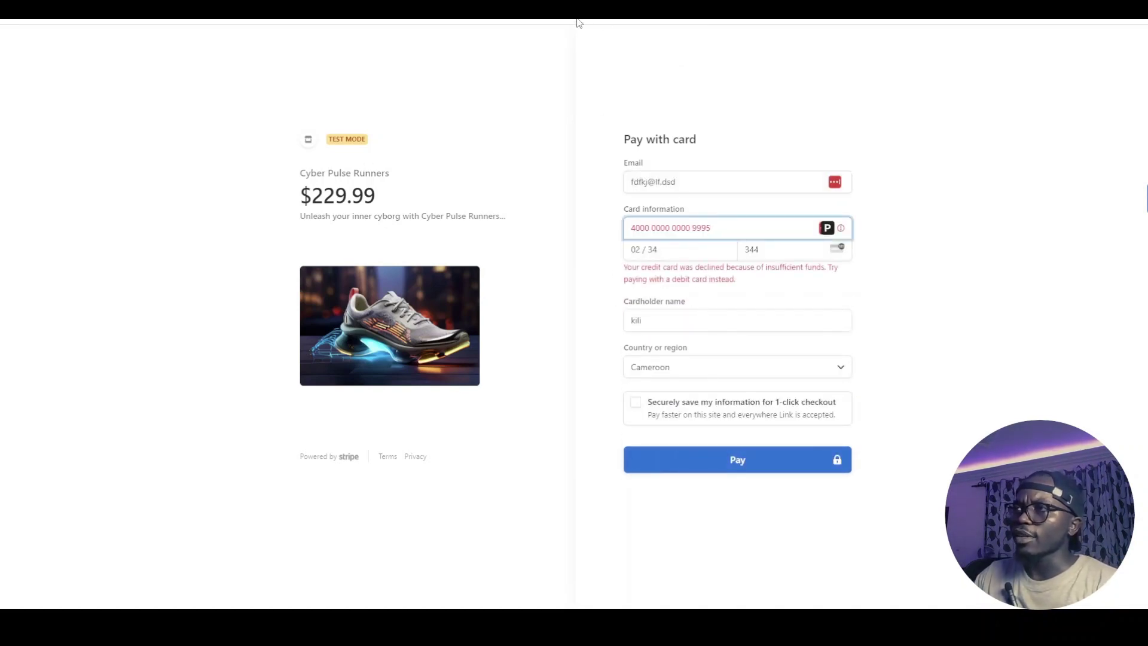
pyautogui.click(544, 168)
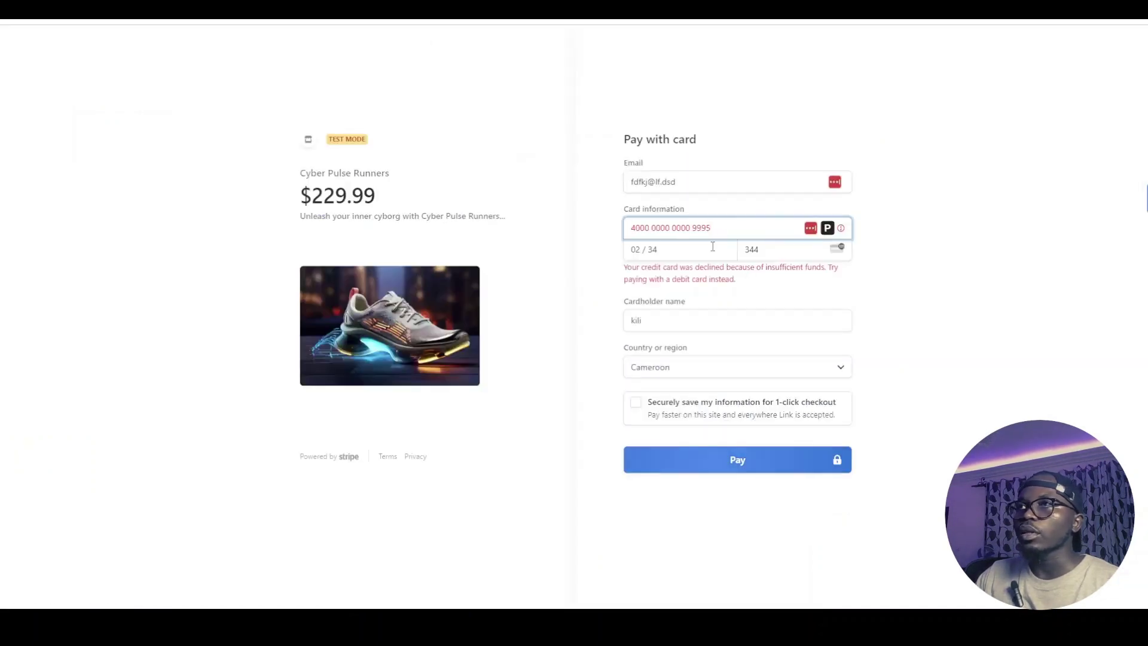
pyautogui.tripleClick(665, 223)
pyautogui.hotkey('ctrl', 'v')
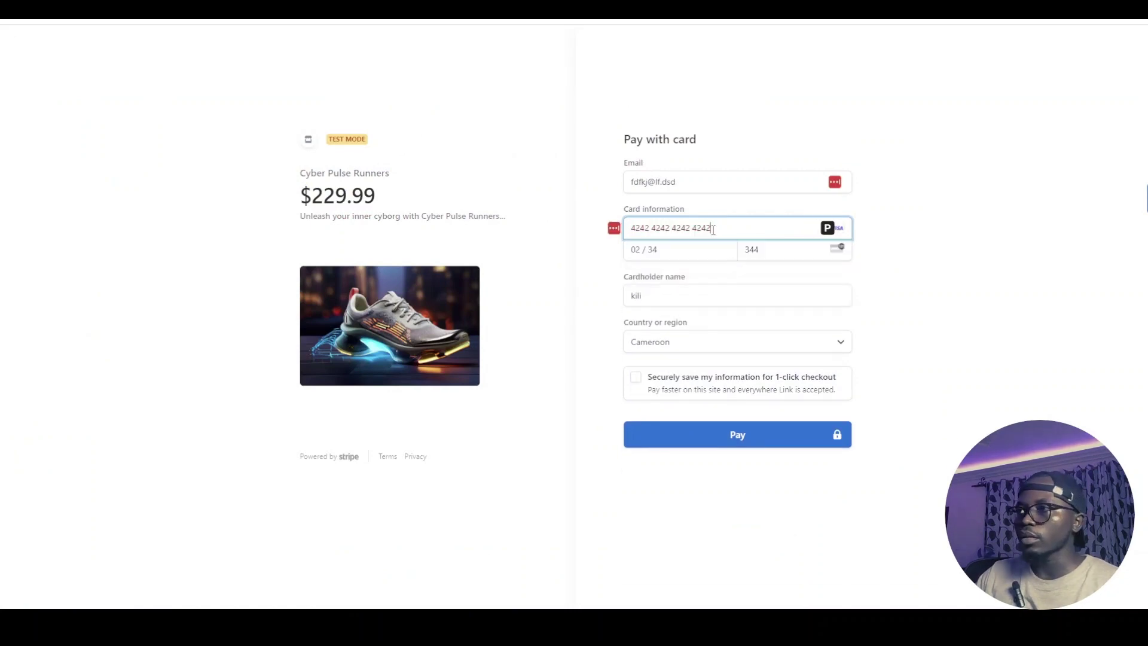
pyautogui.click(737, 435)
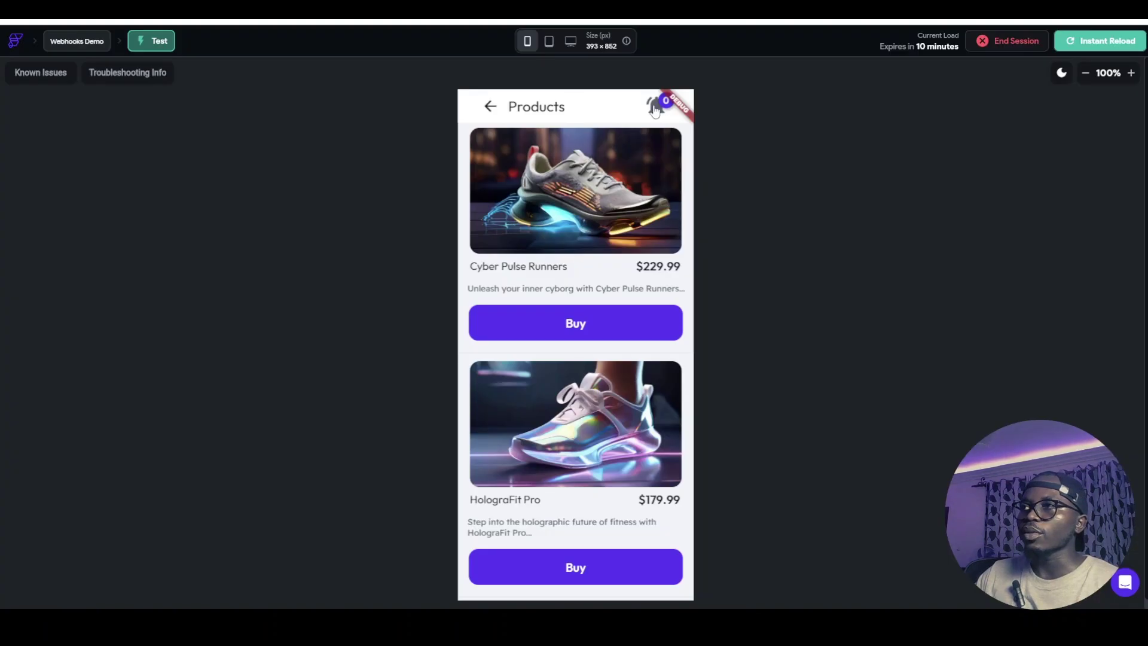
pyautogui.click(655, 107)
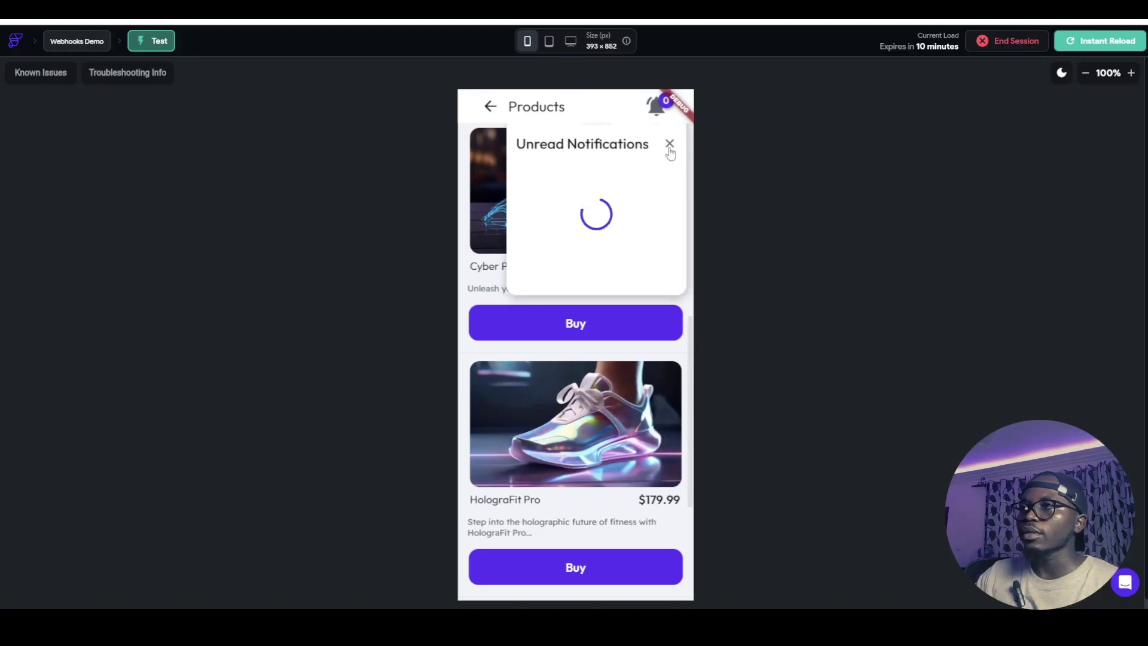